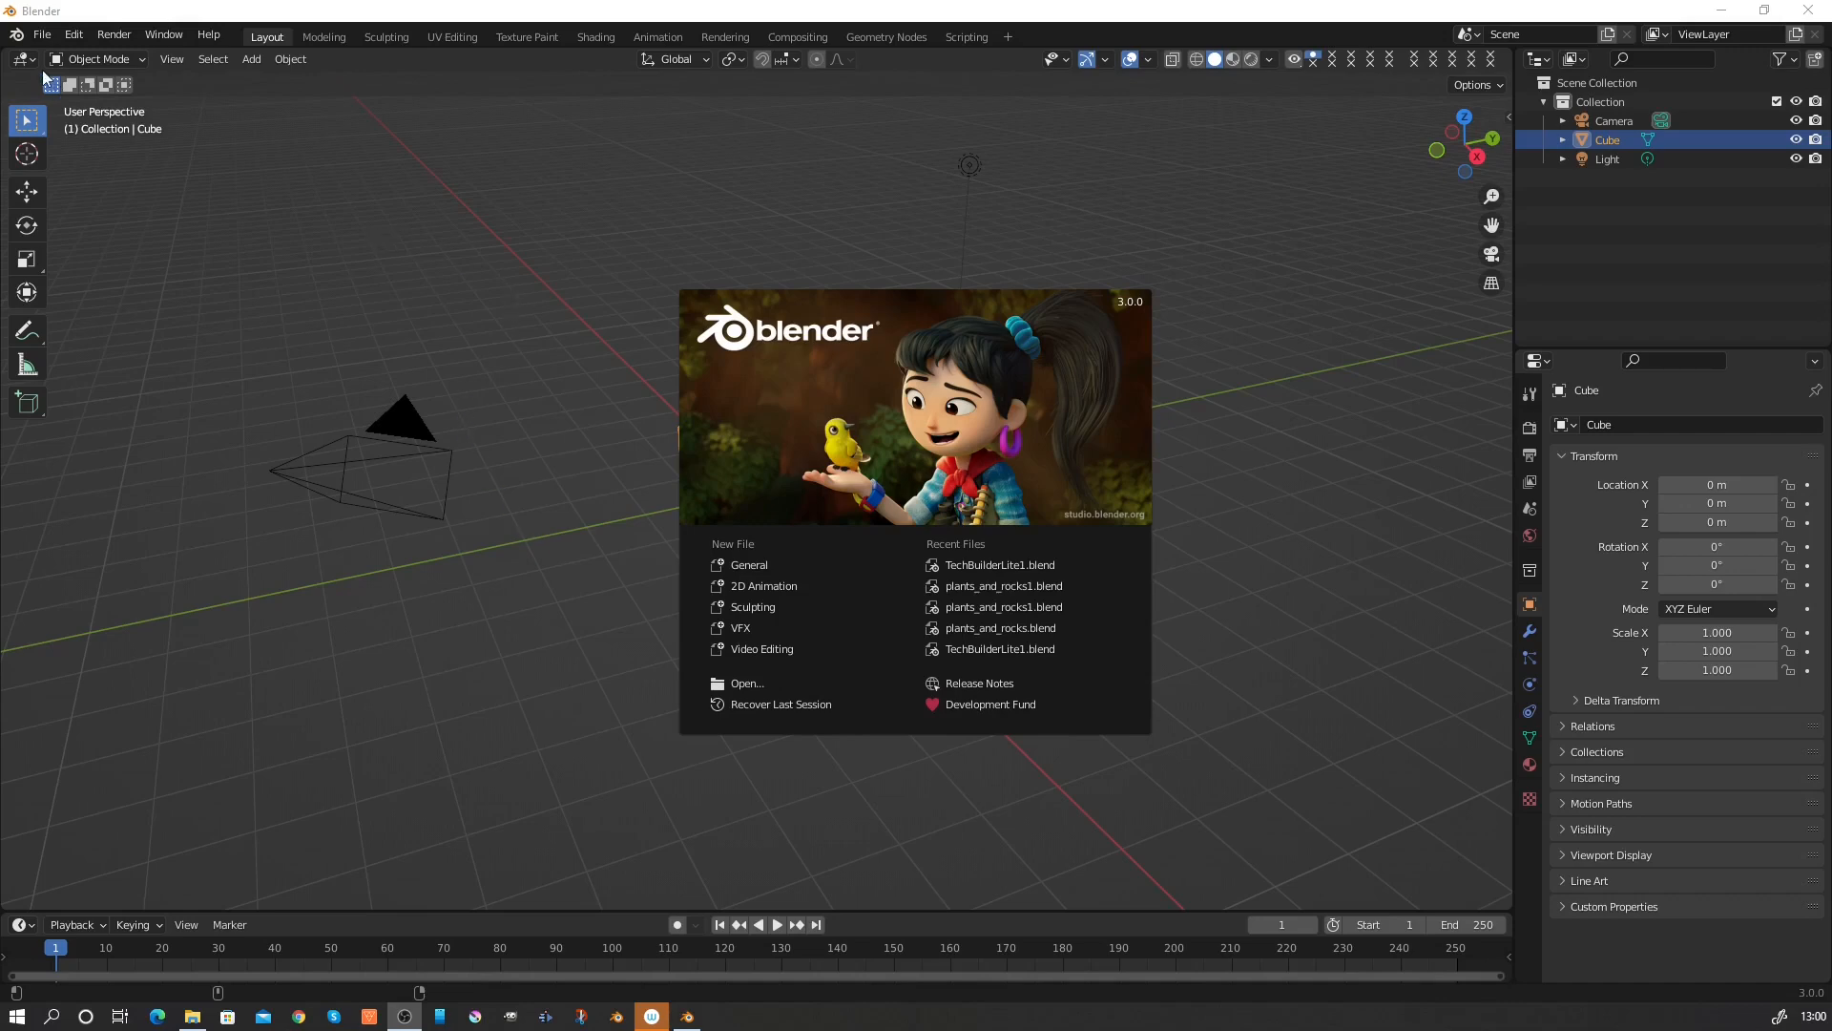
Dismiss the splash screen, split the 3D viewport into two side-by-side areas and turn the narrower one into an Asset Browser.
left_click(1, 56)
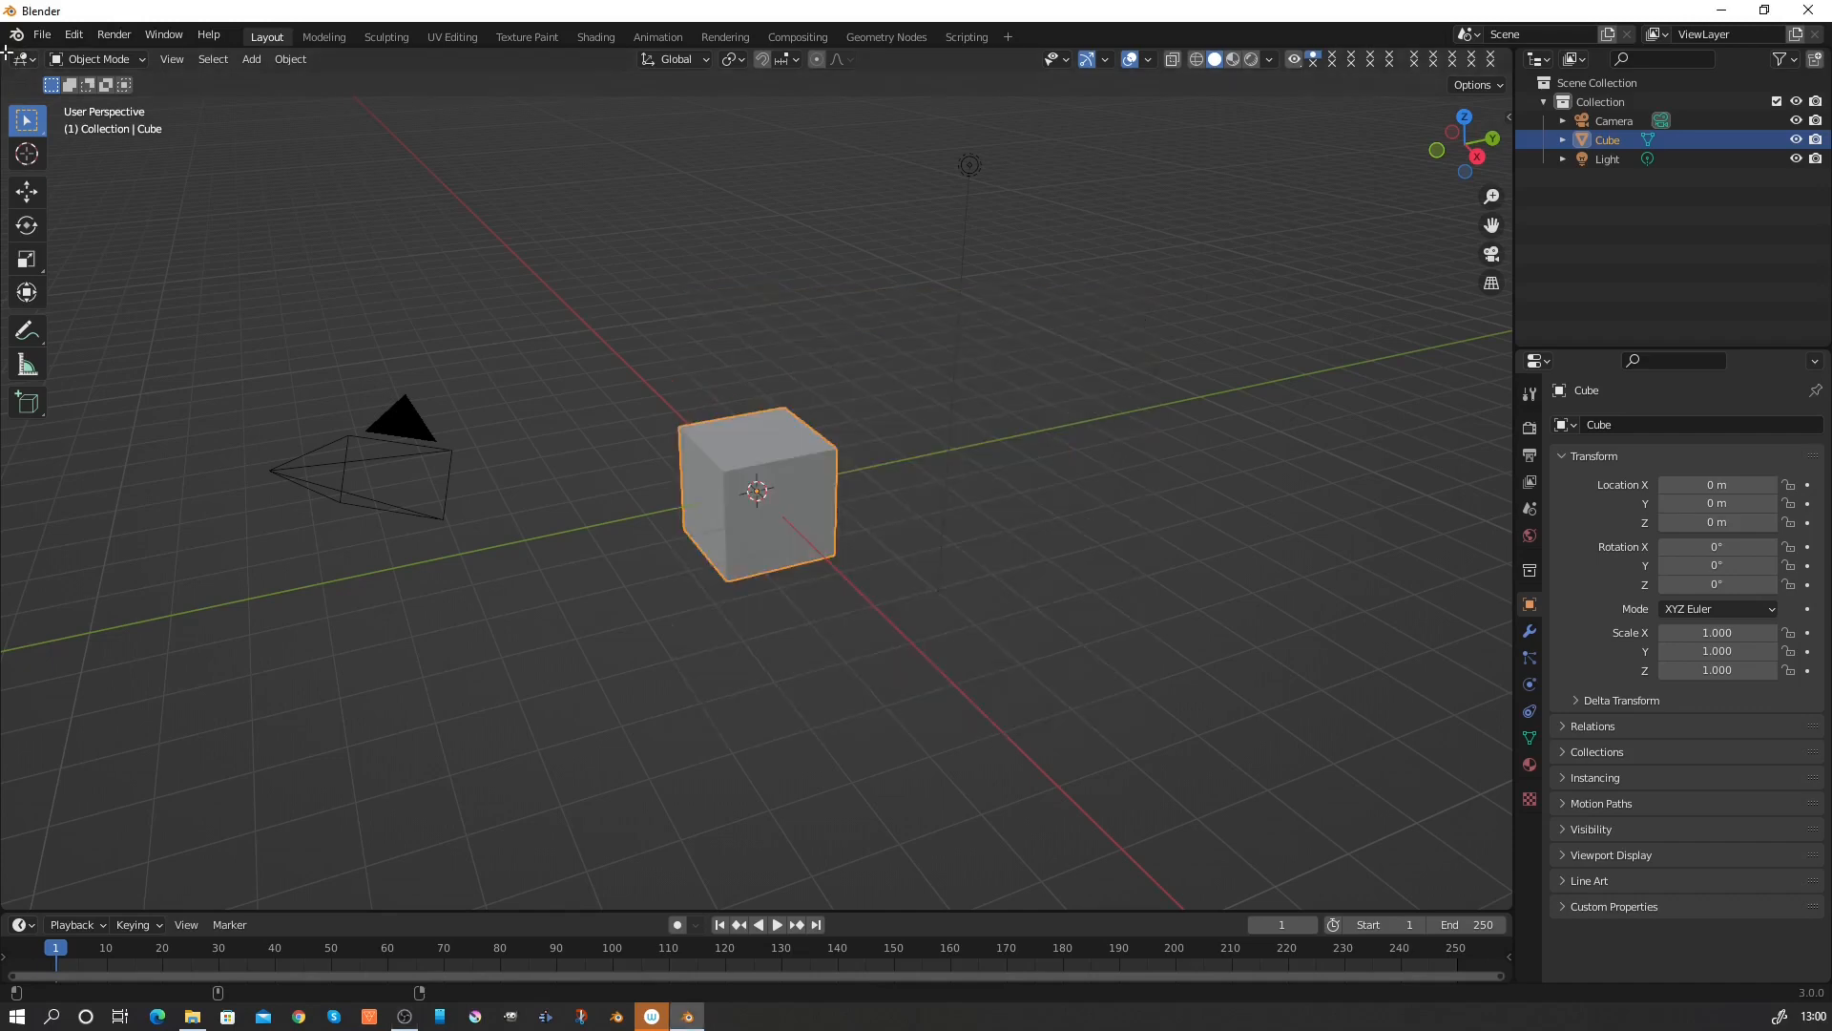
left_click_drag(3, 54, 660, 78)
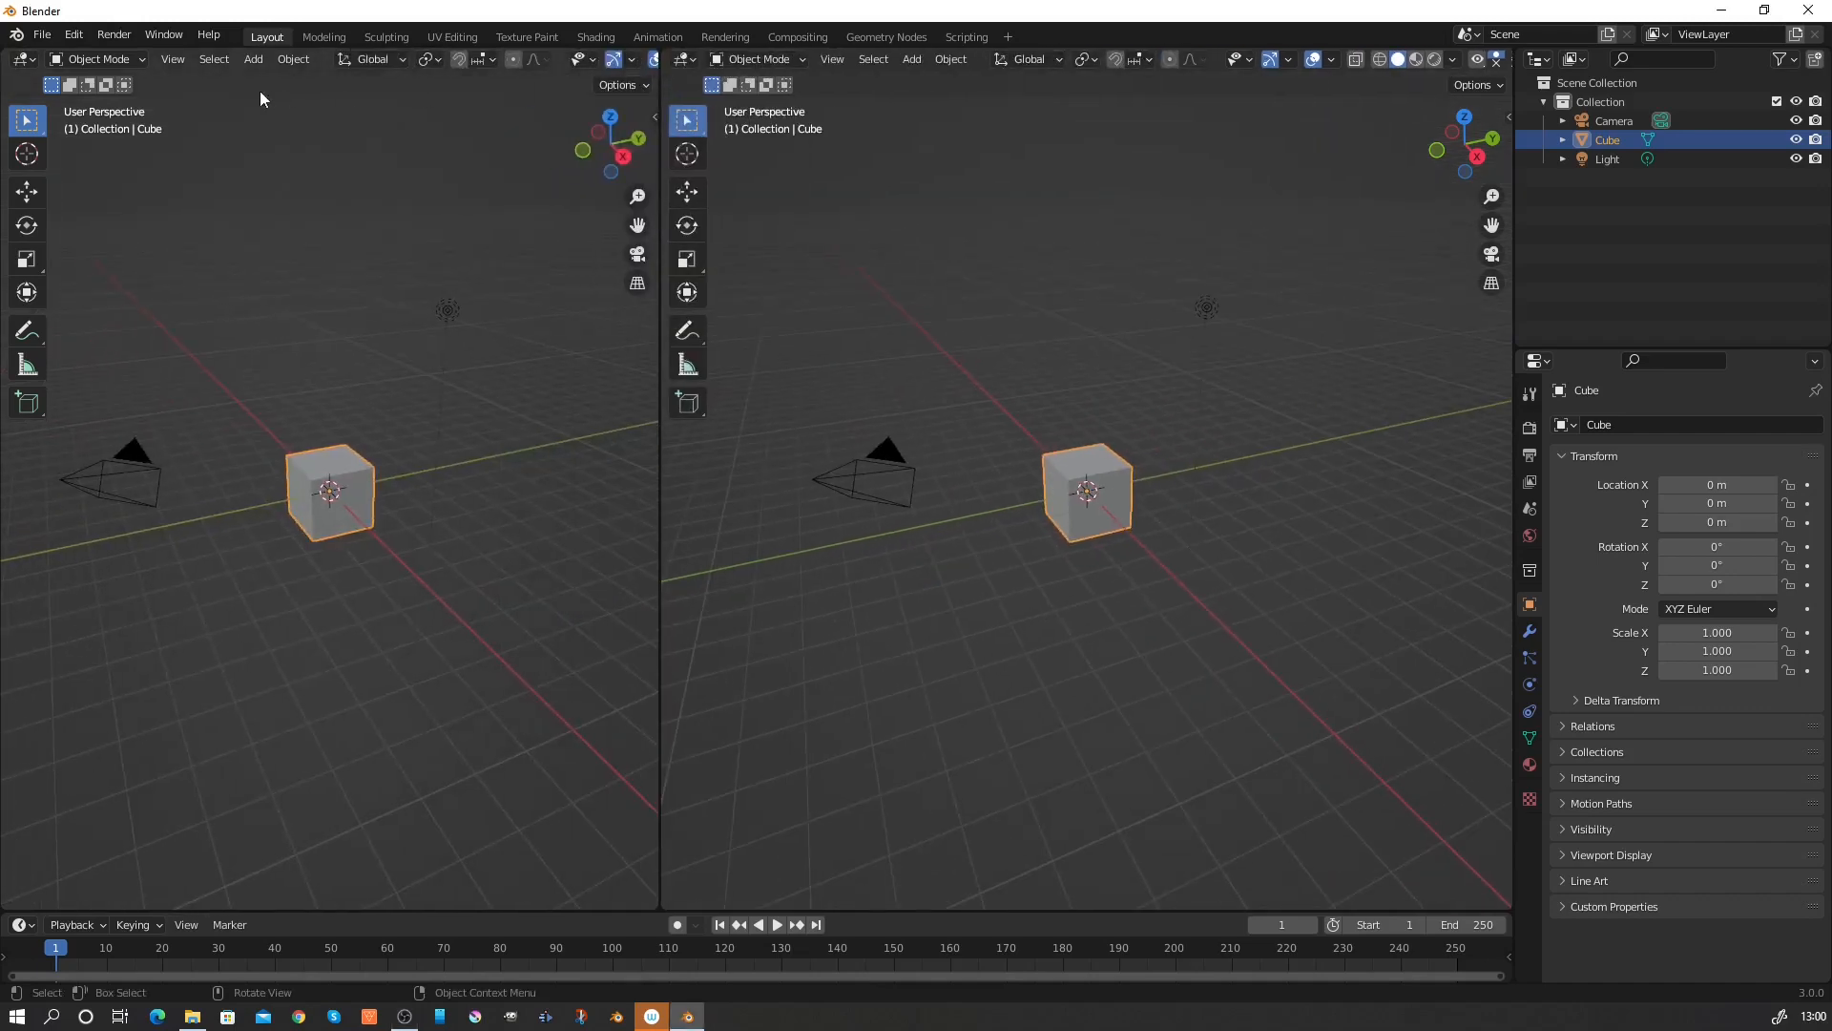
left_click(23, 59)
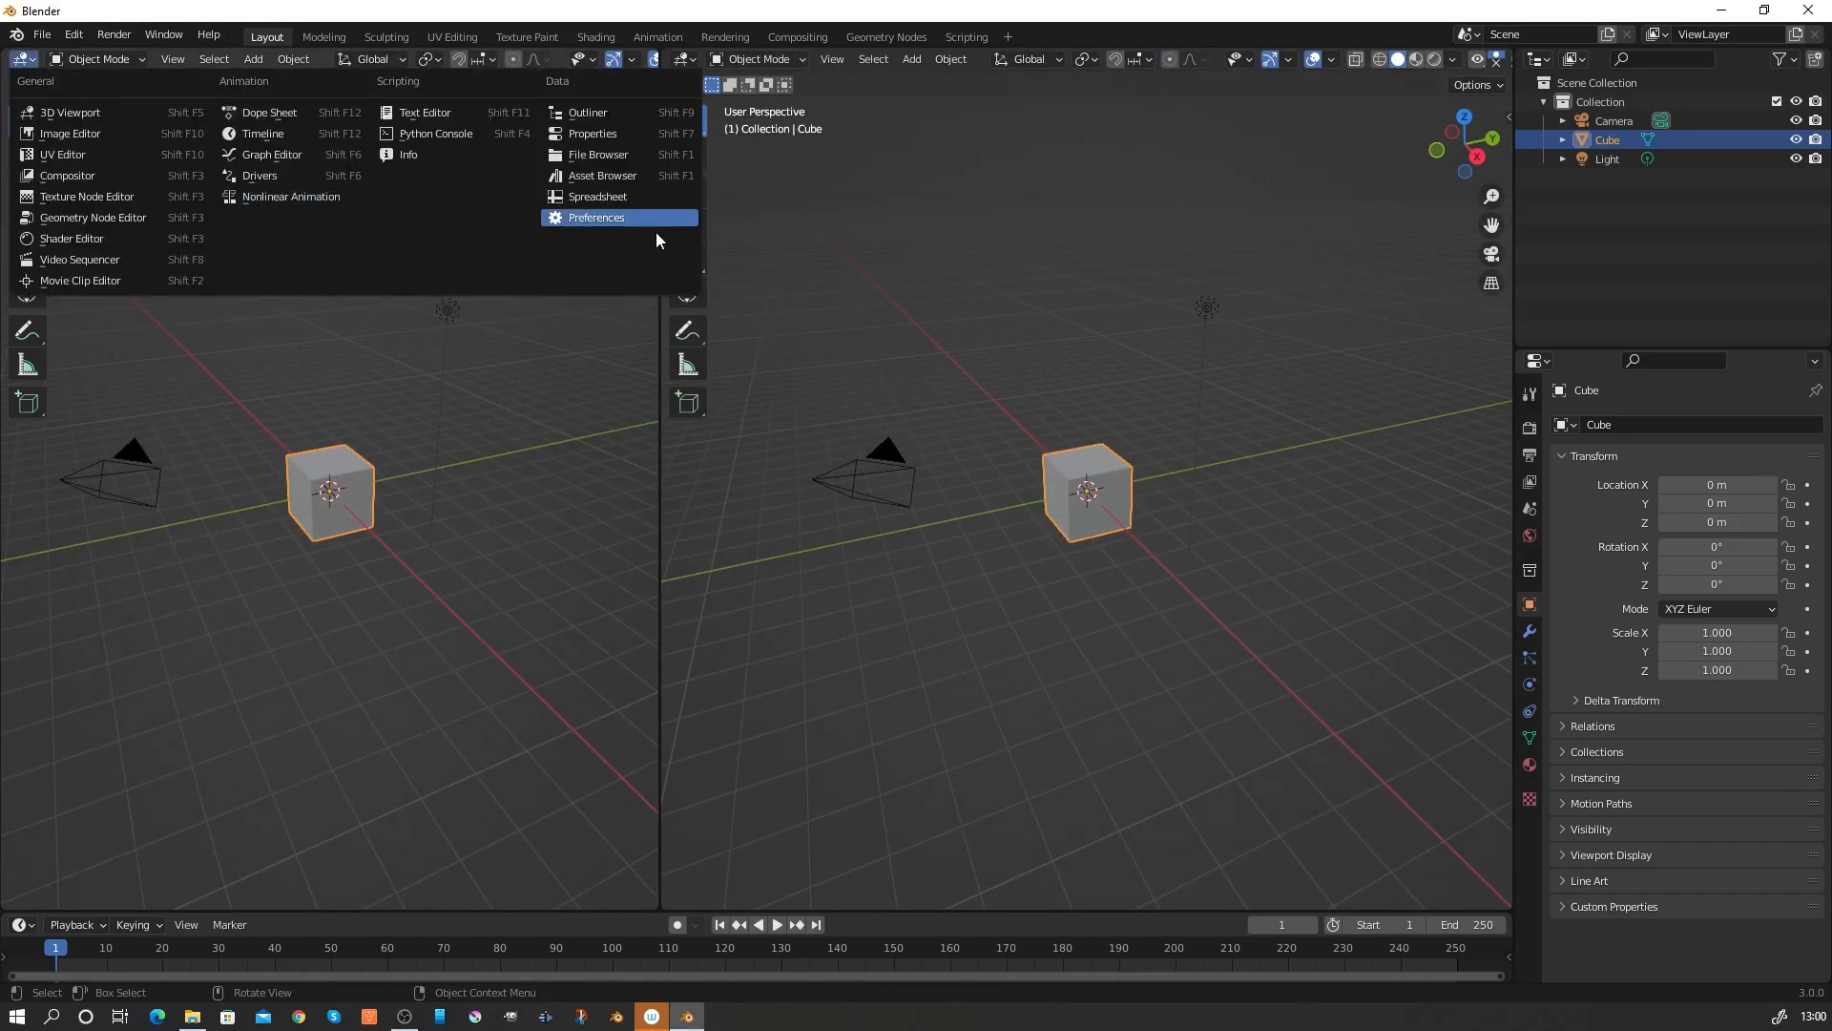
left_click(604, 178)
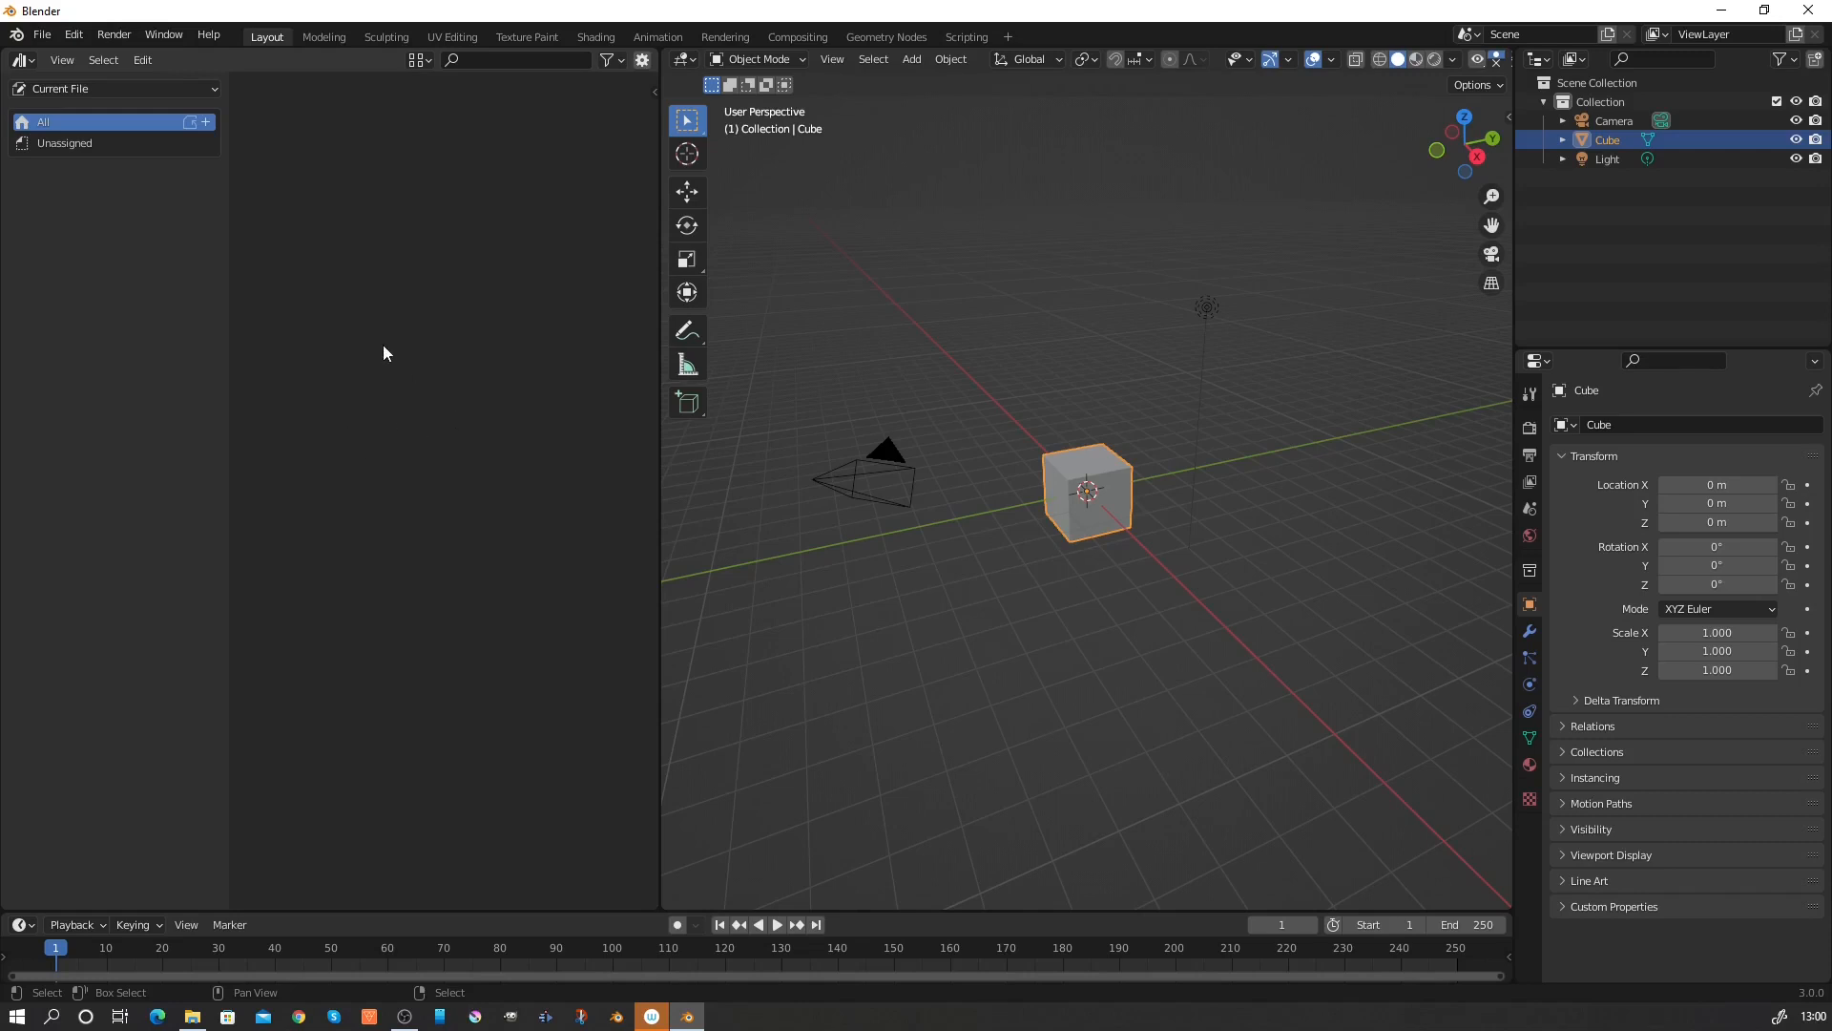
Add an asset library in the preferences' file paths that points to a new folder named Assets inside E:\blender files.
left_click(76, 38)
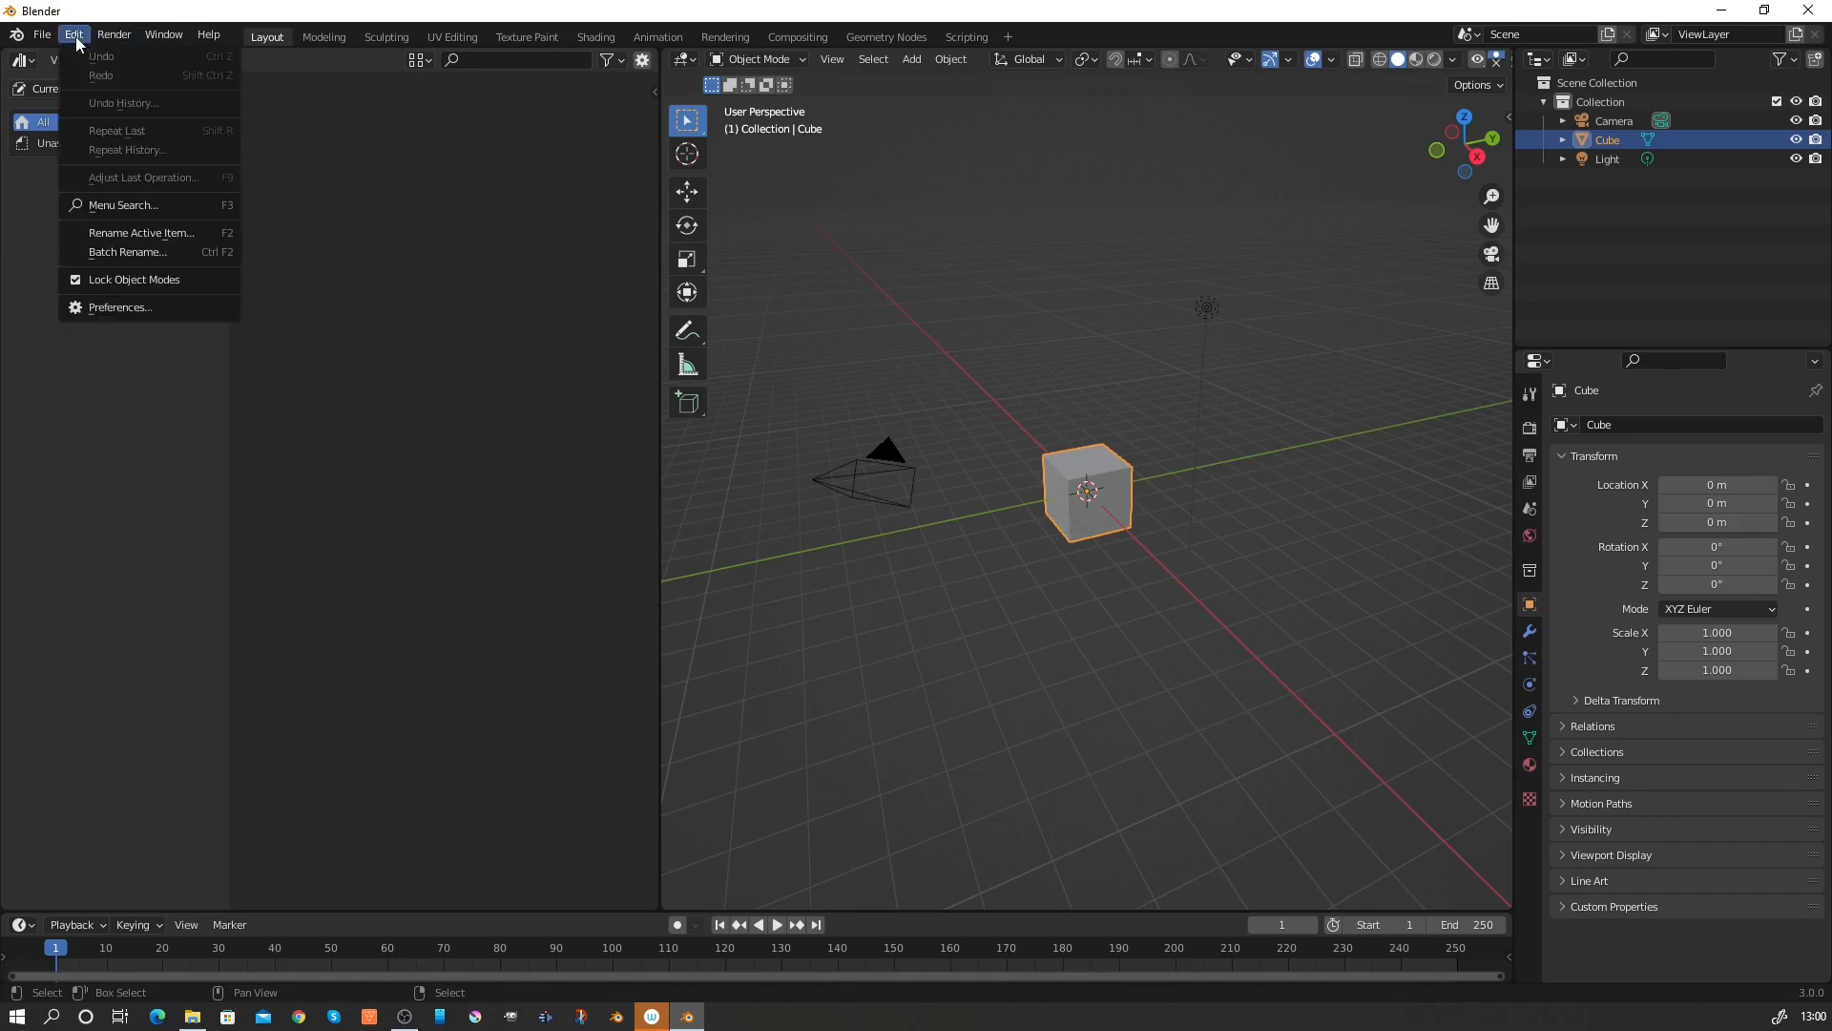
left_click(111, 309)
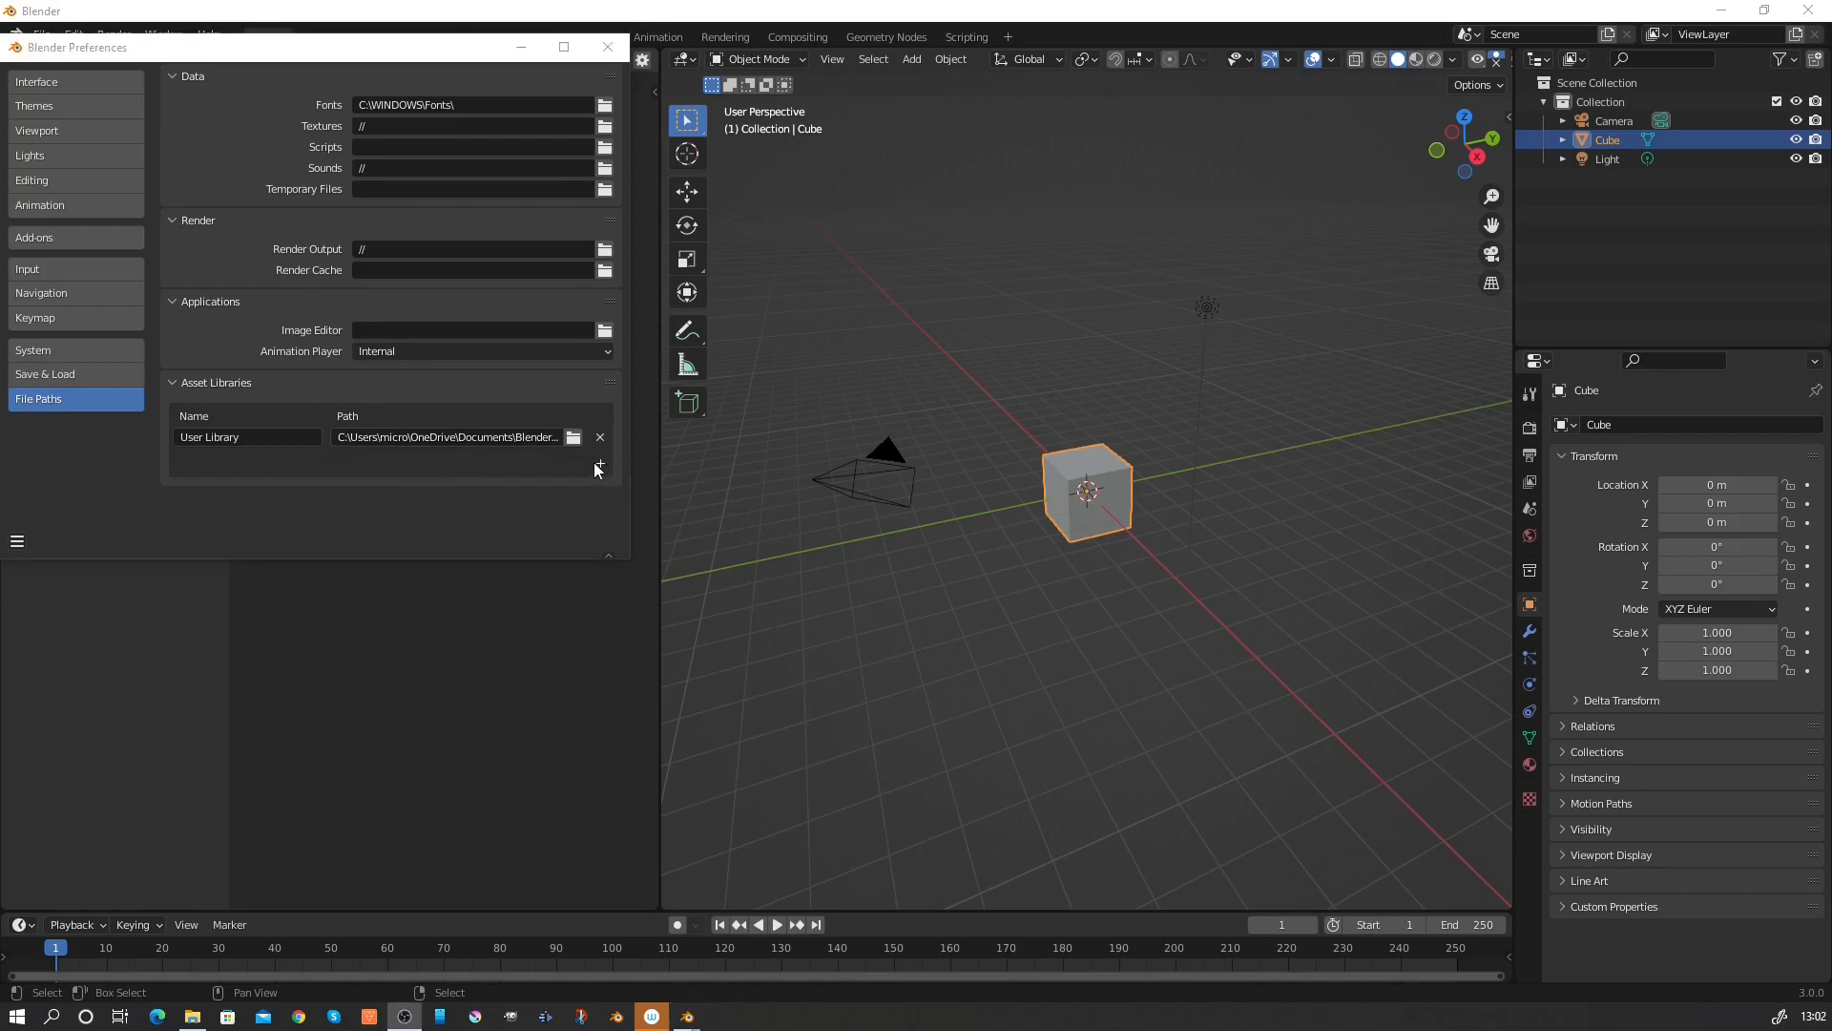
left_click(598, 466)
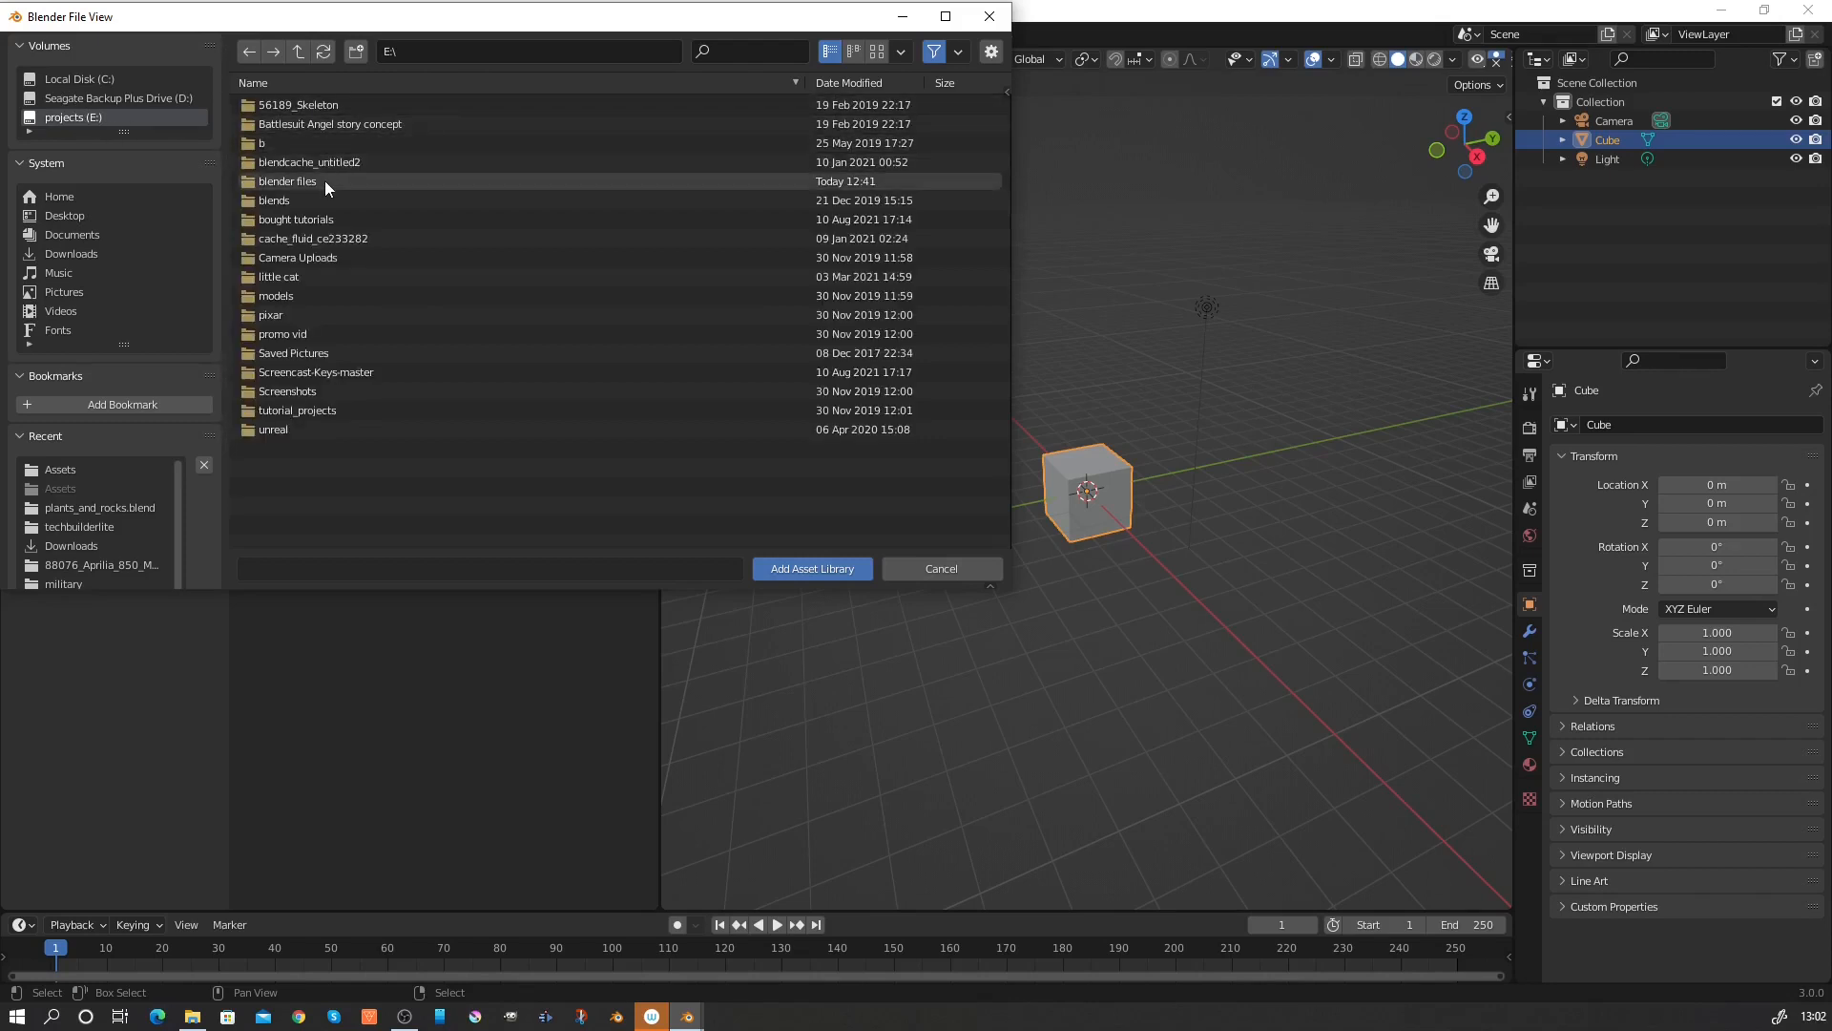
double_click(282, 180)
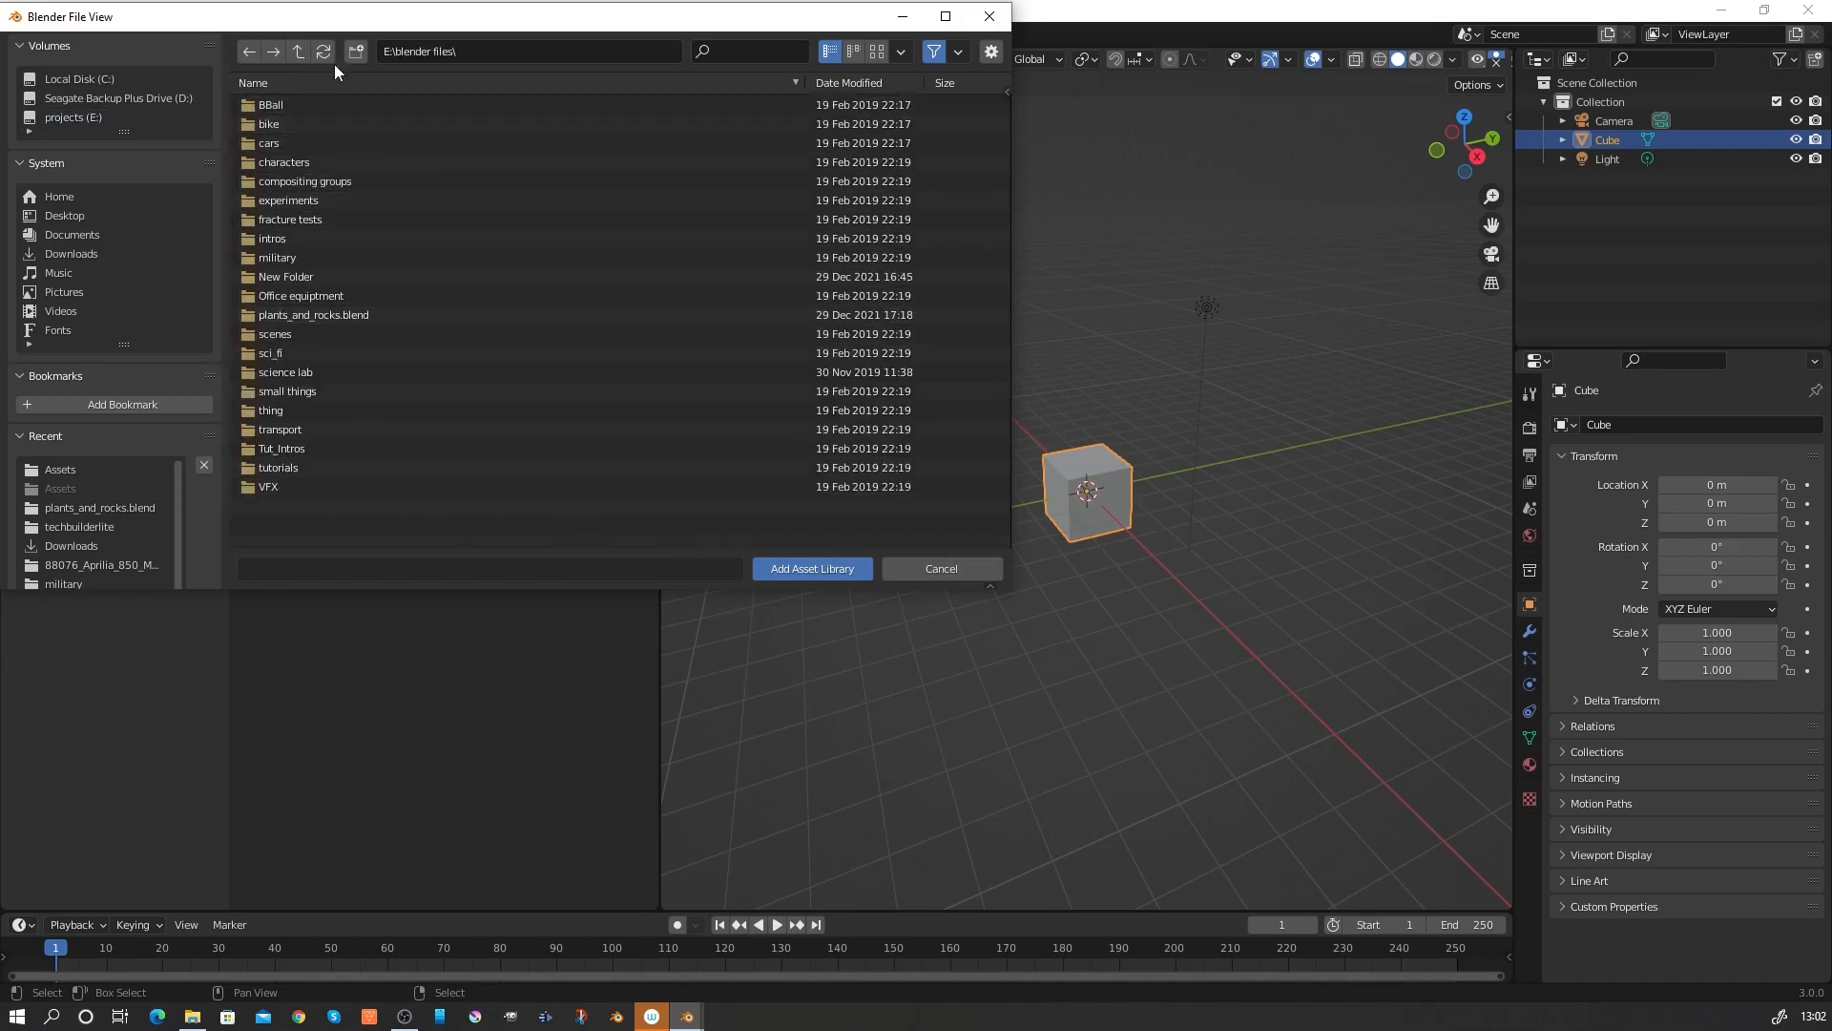
left_click(357, 53)
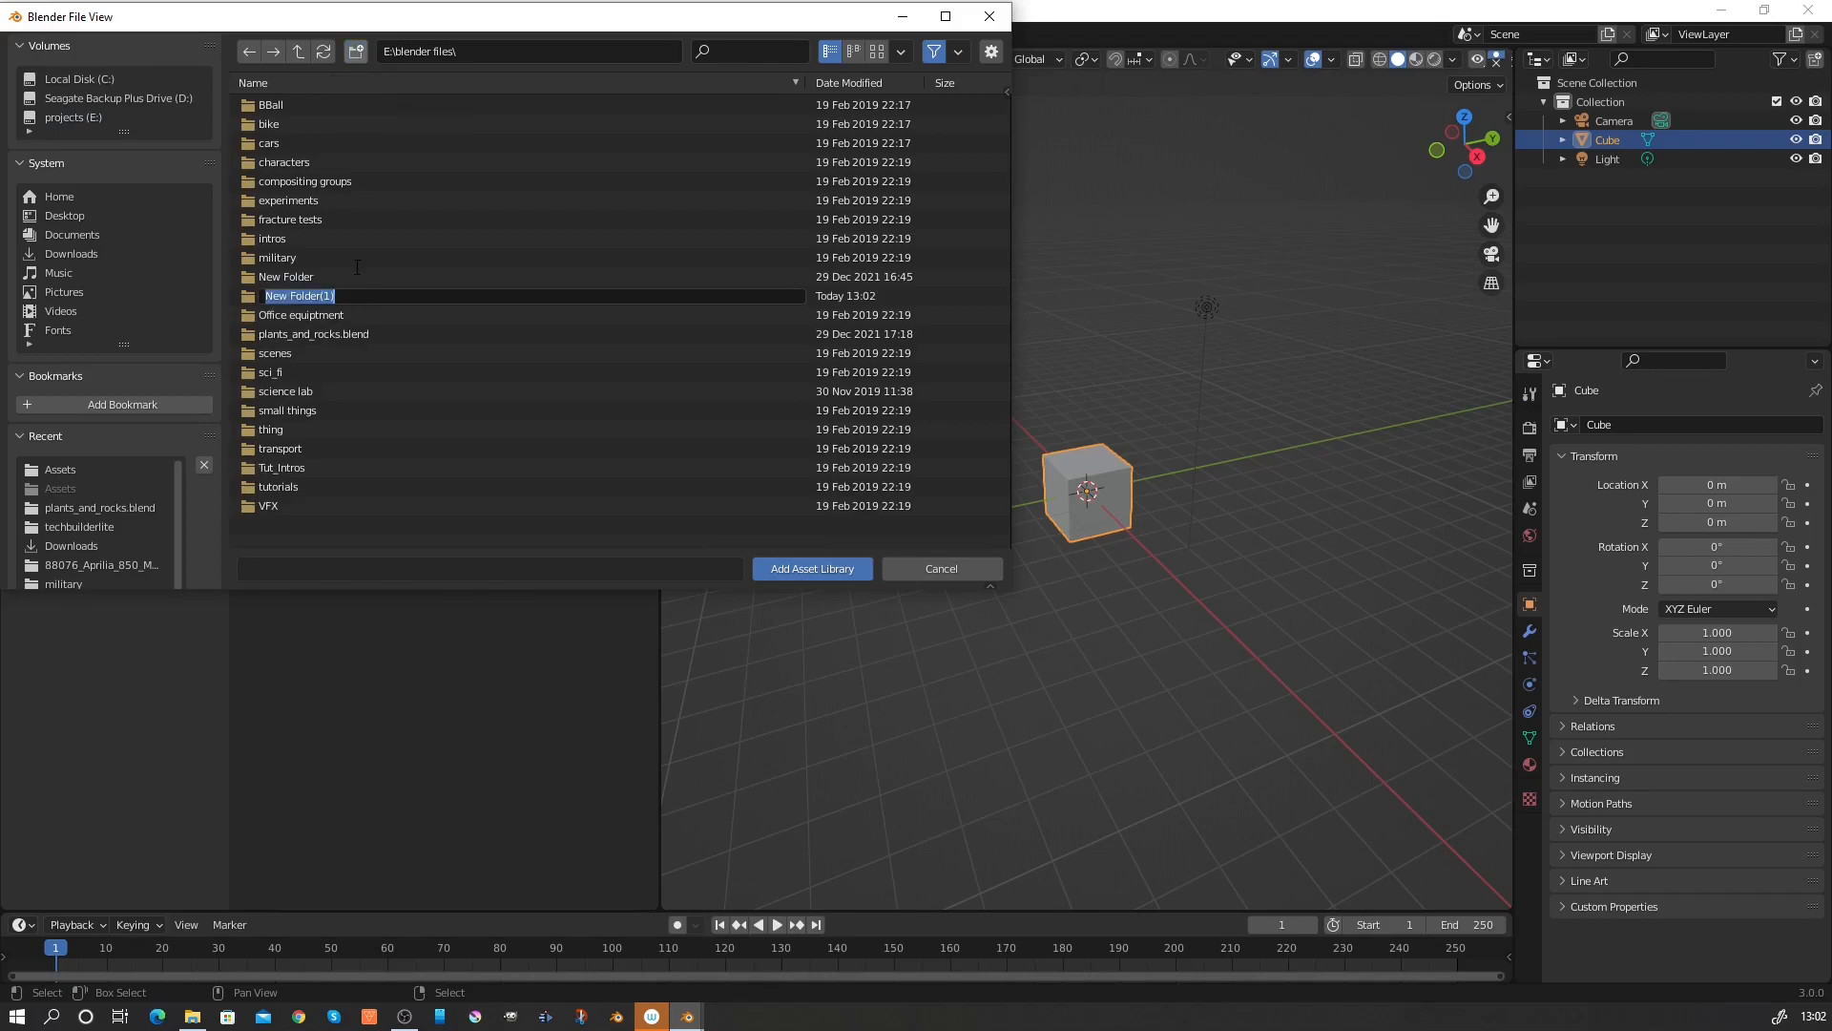
type("Assets")
key("Return")
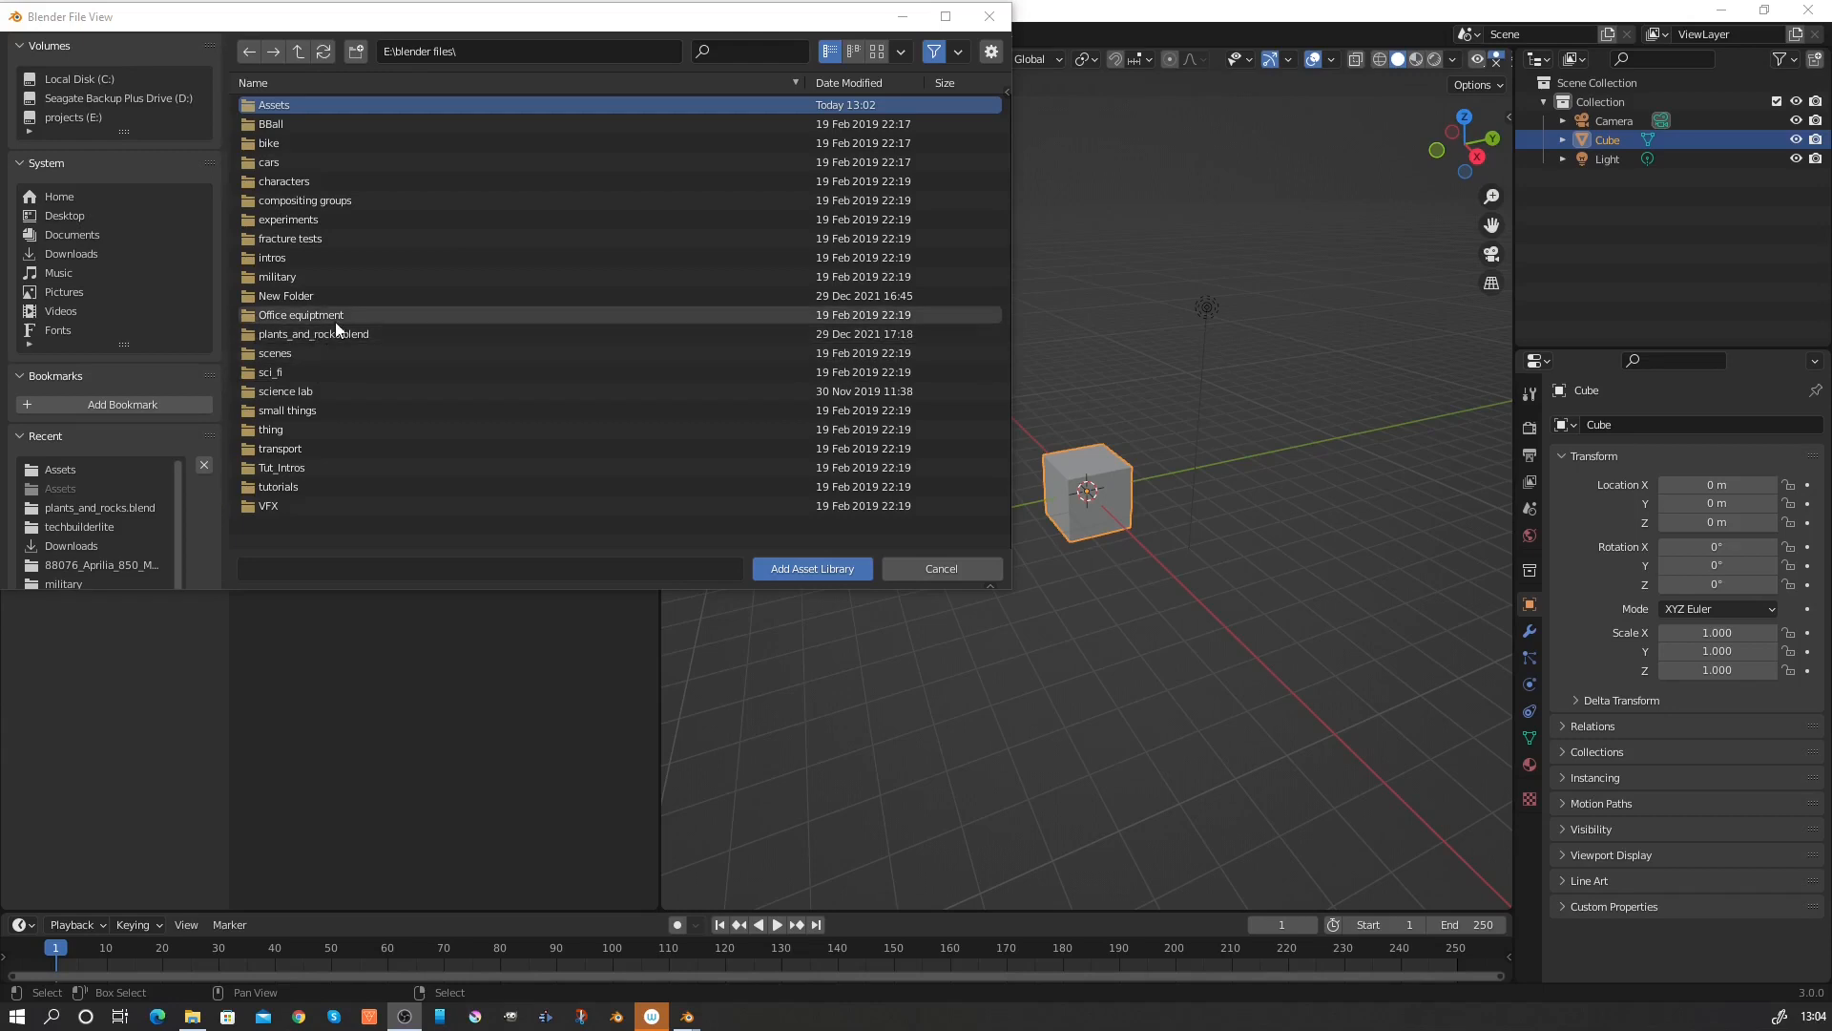
left_click(805, 570)
left_click(804, 571)
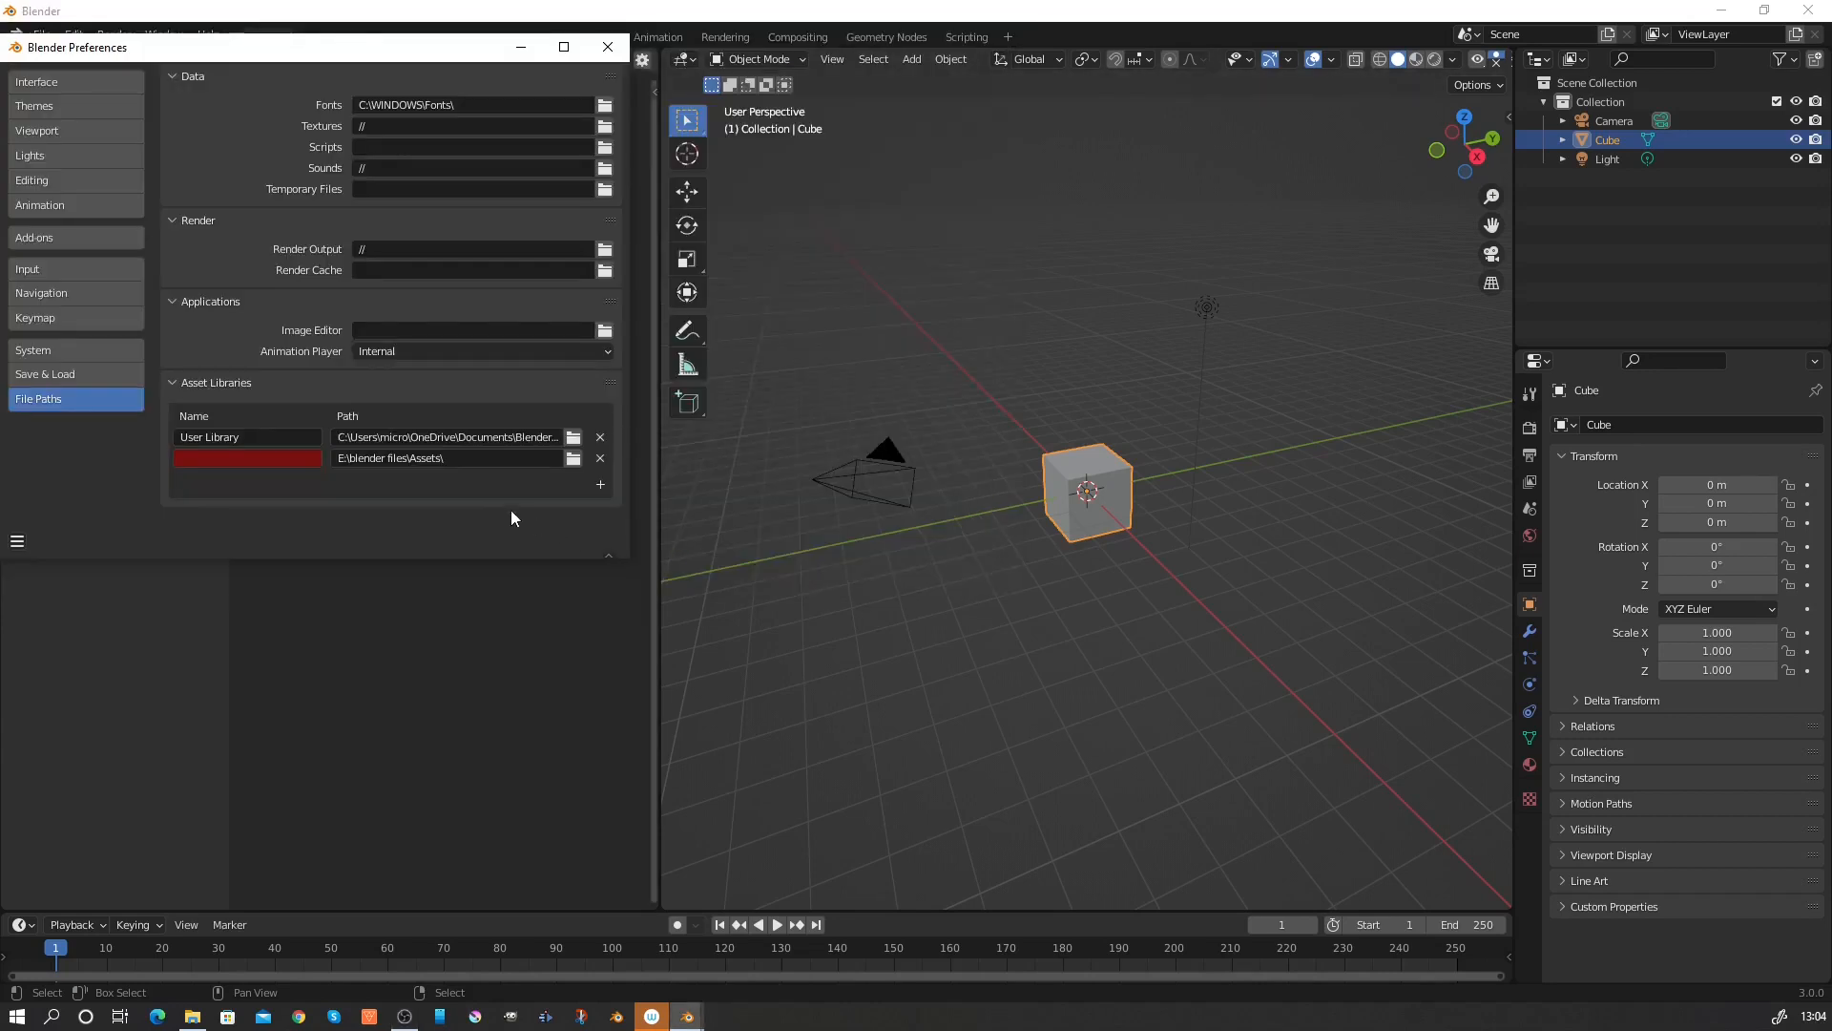
Name the new asset library Main Library, save the preferences and close their window.
left_click(213, 459)
type("Main Library")
key("Return")
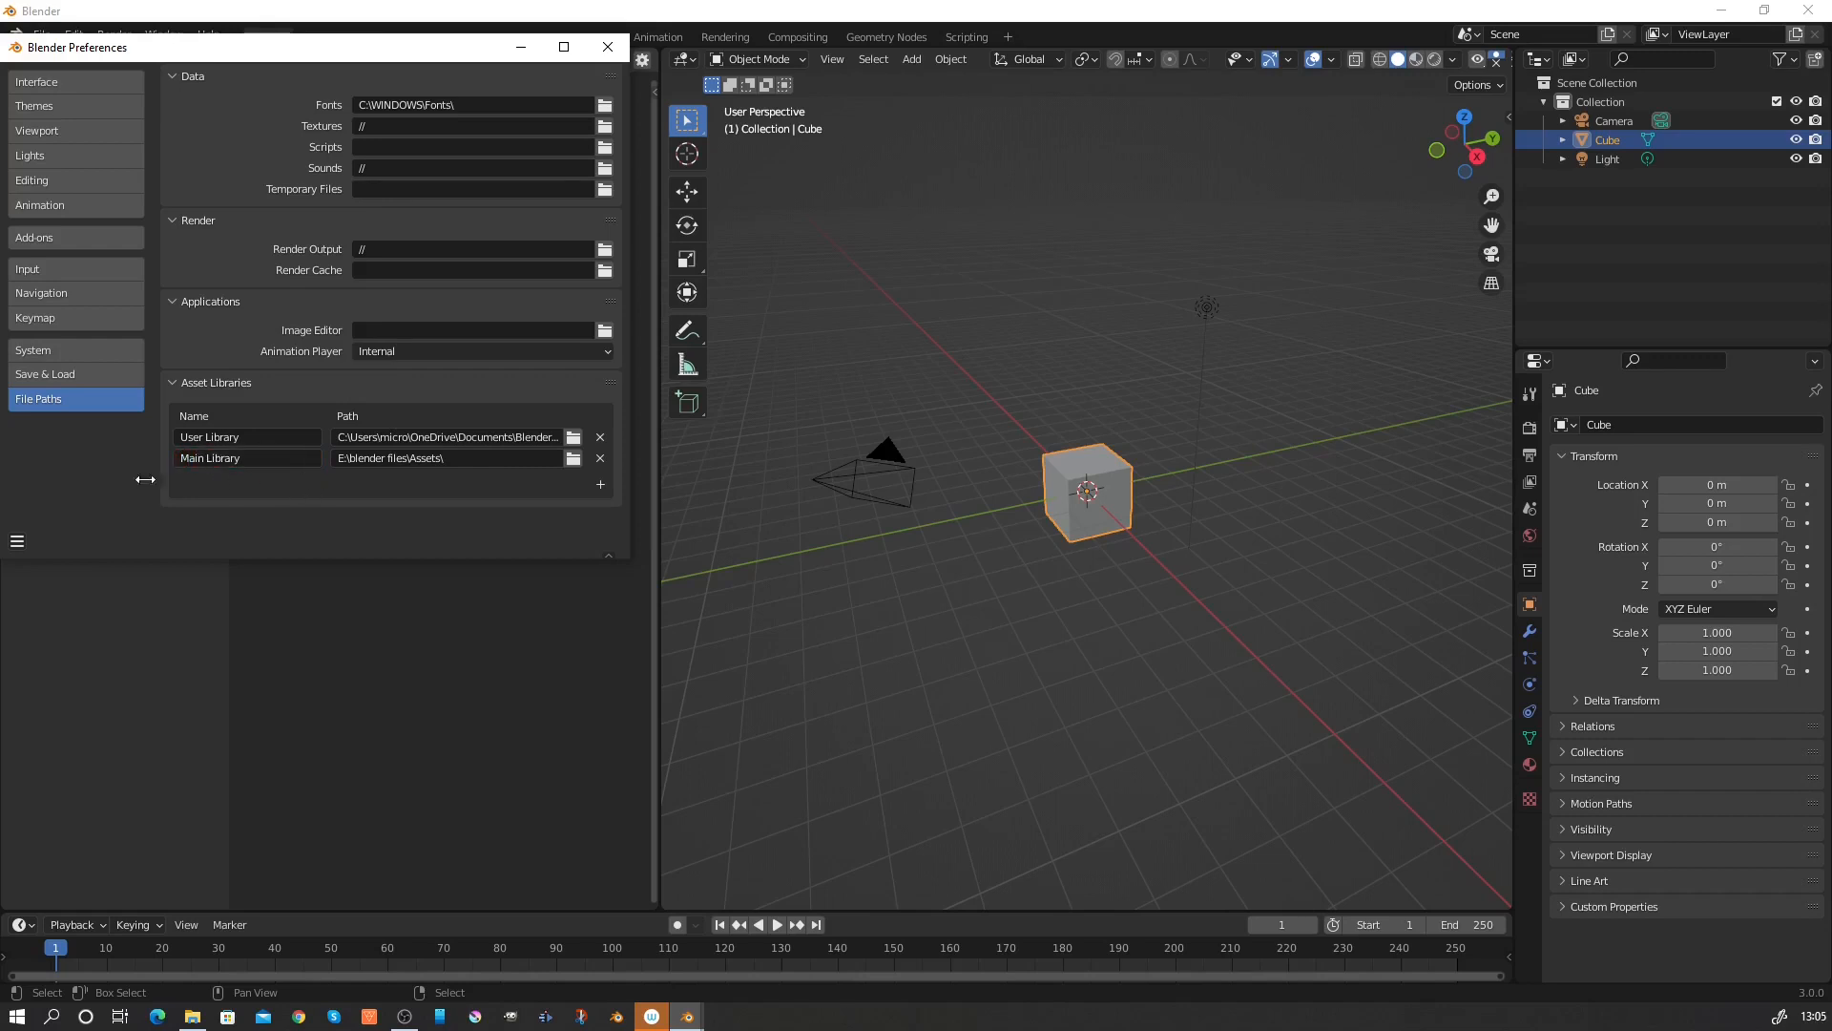
left_click(17, 541)
left_click(47, 492)
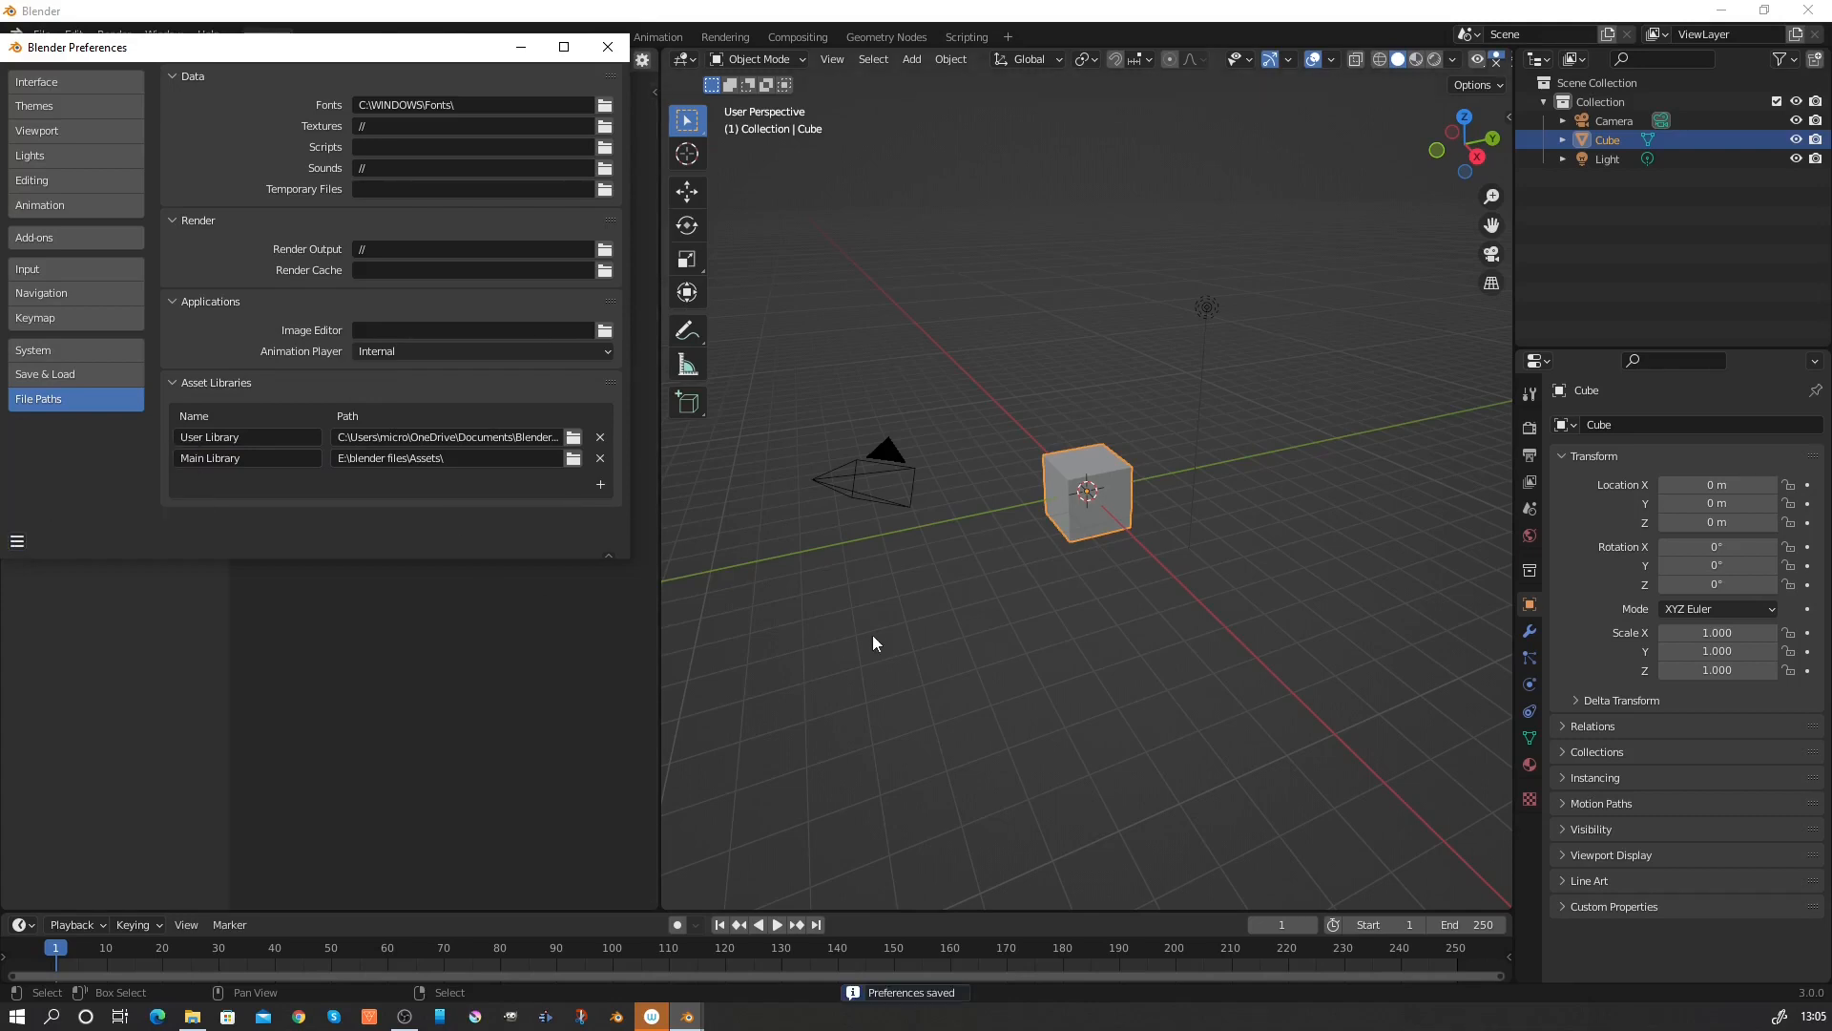
left_click(609, 47)
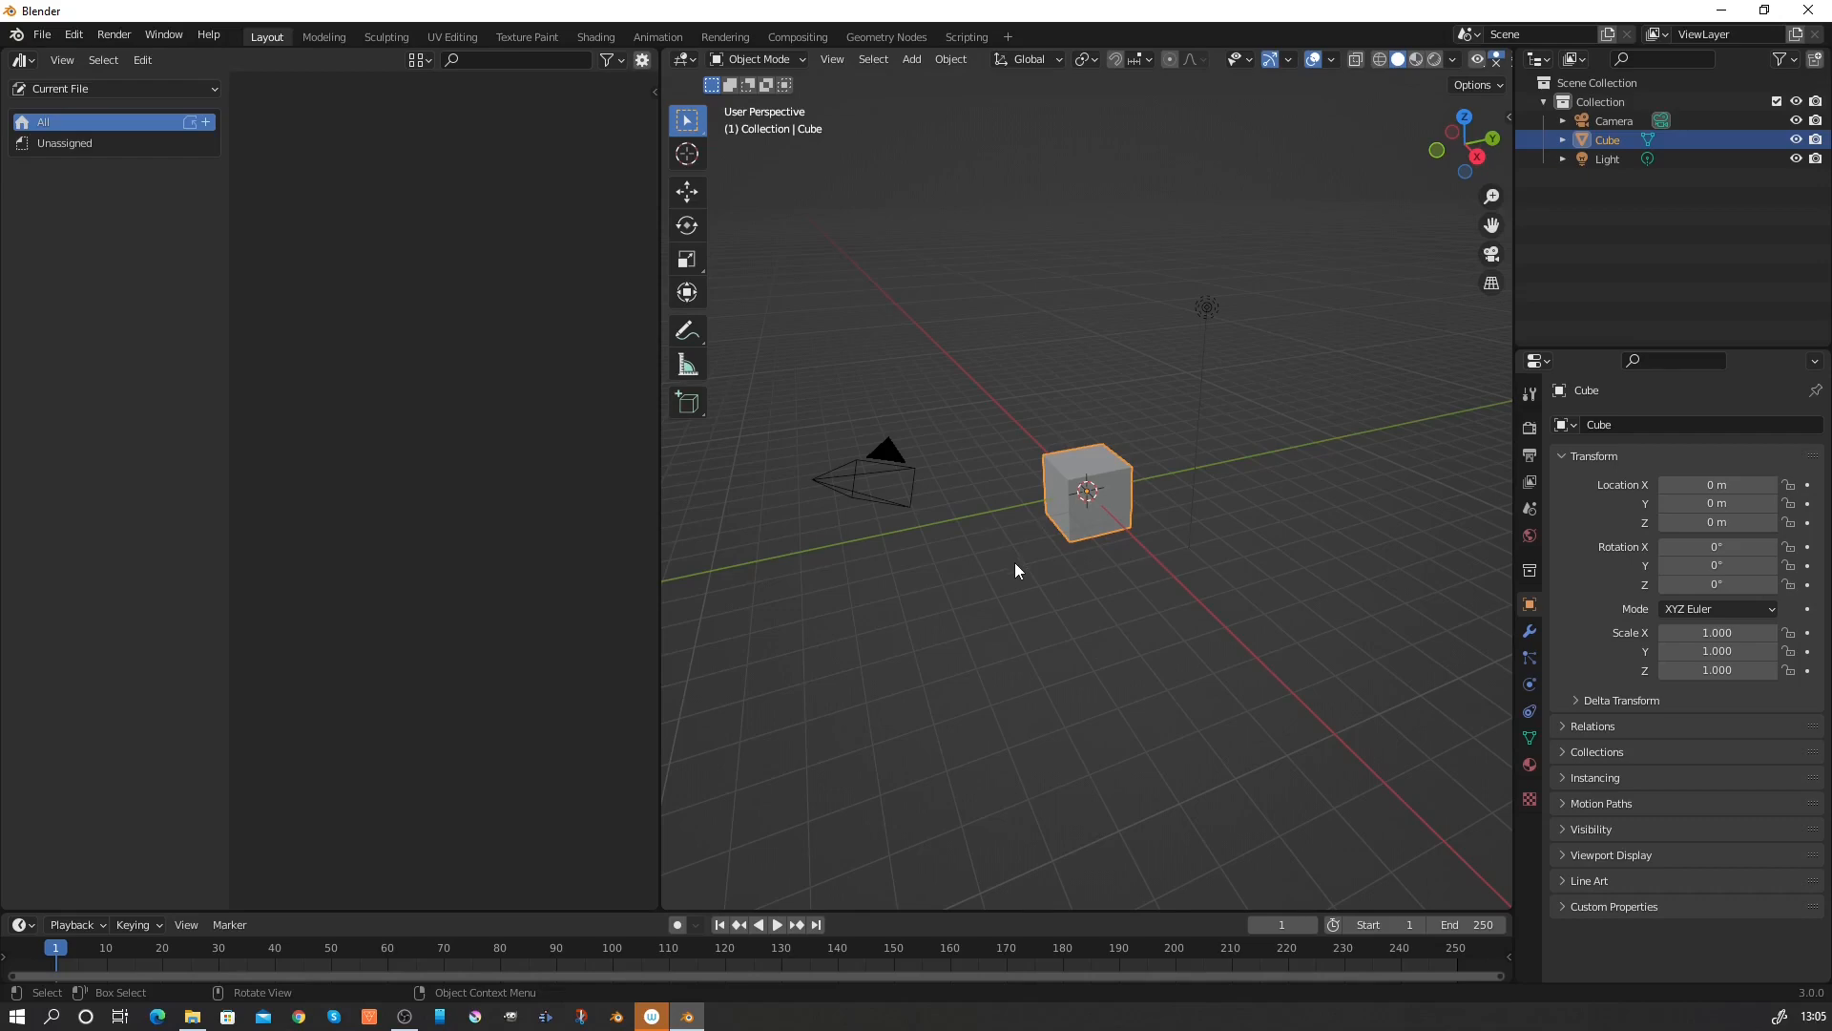
Switch to the TechBuilderLite.blend file and delete the blue TECH BUILDER lettering together with the border and grid frames.
left_click(614, 1020)
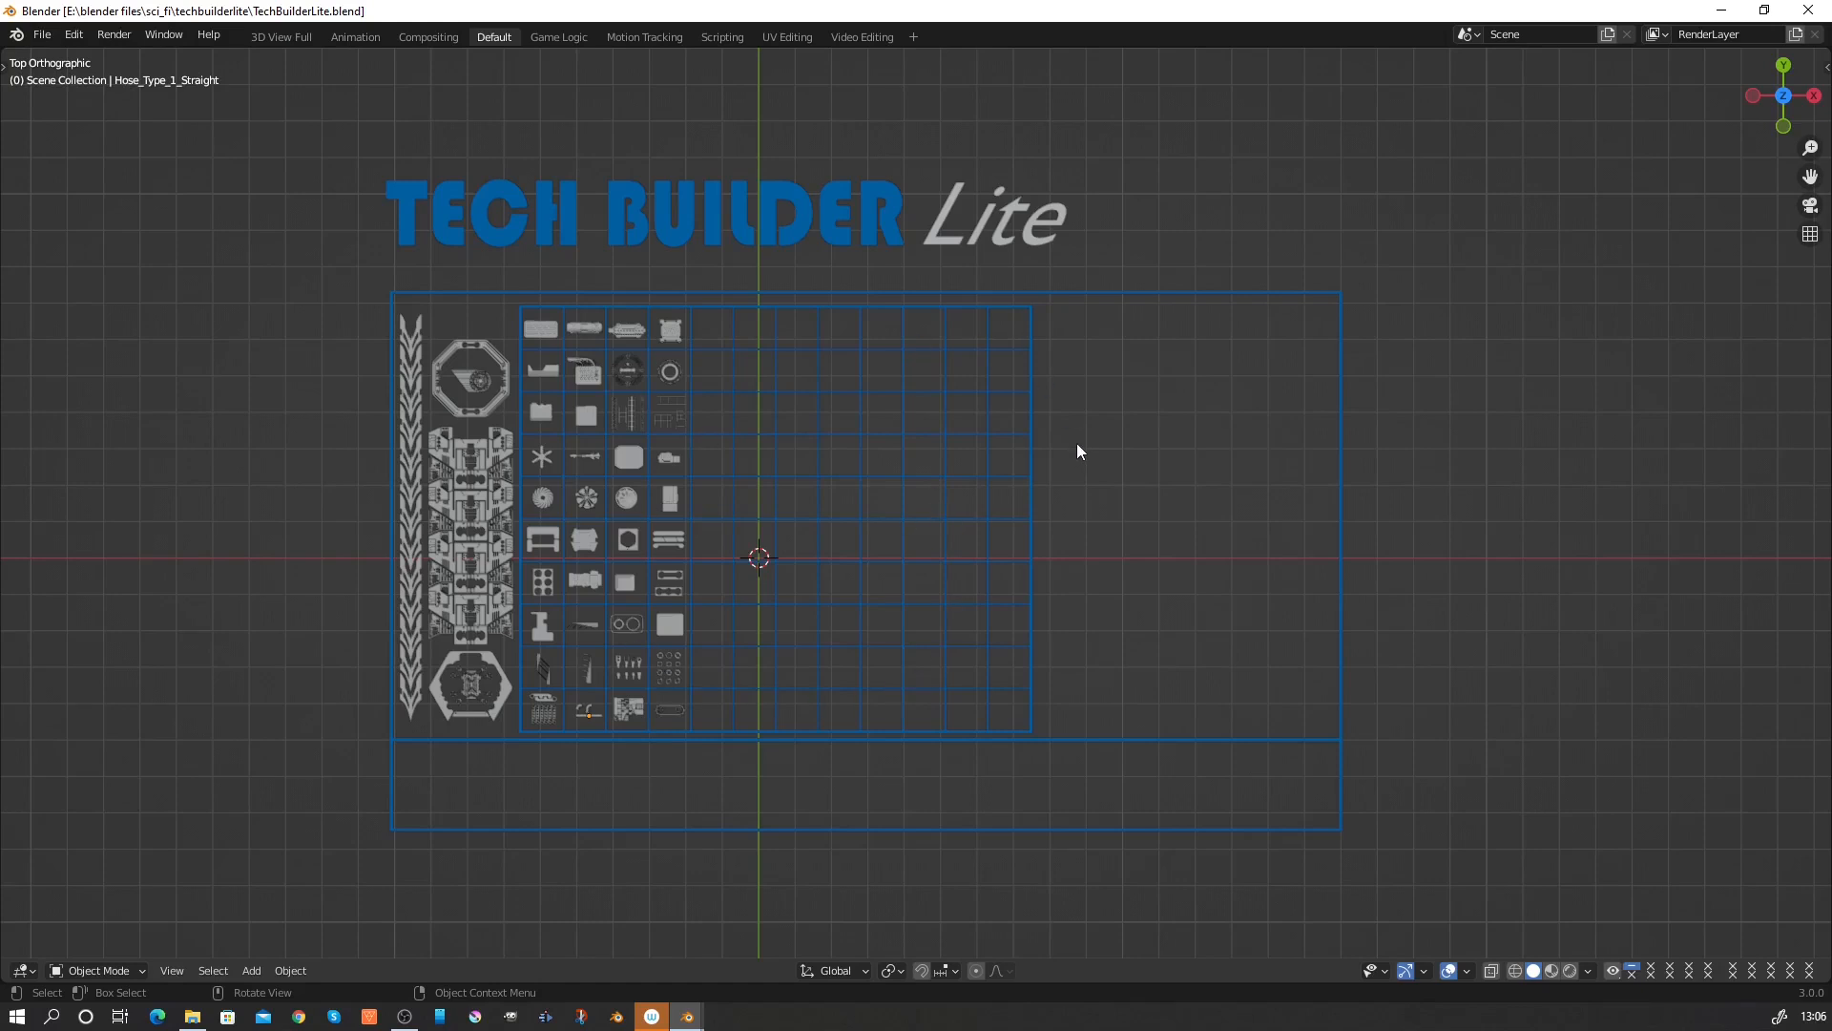
right_click(981, 432)
key("a")
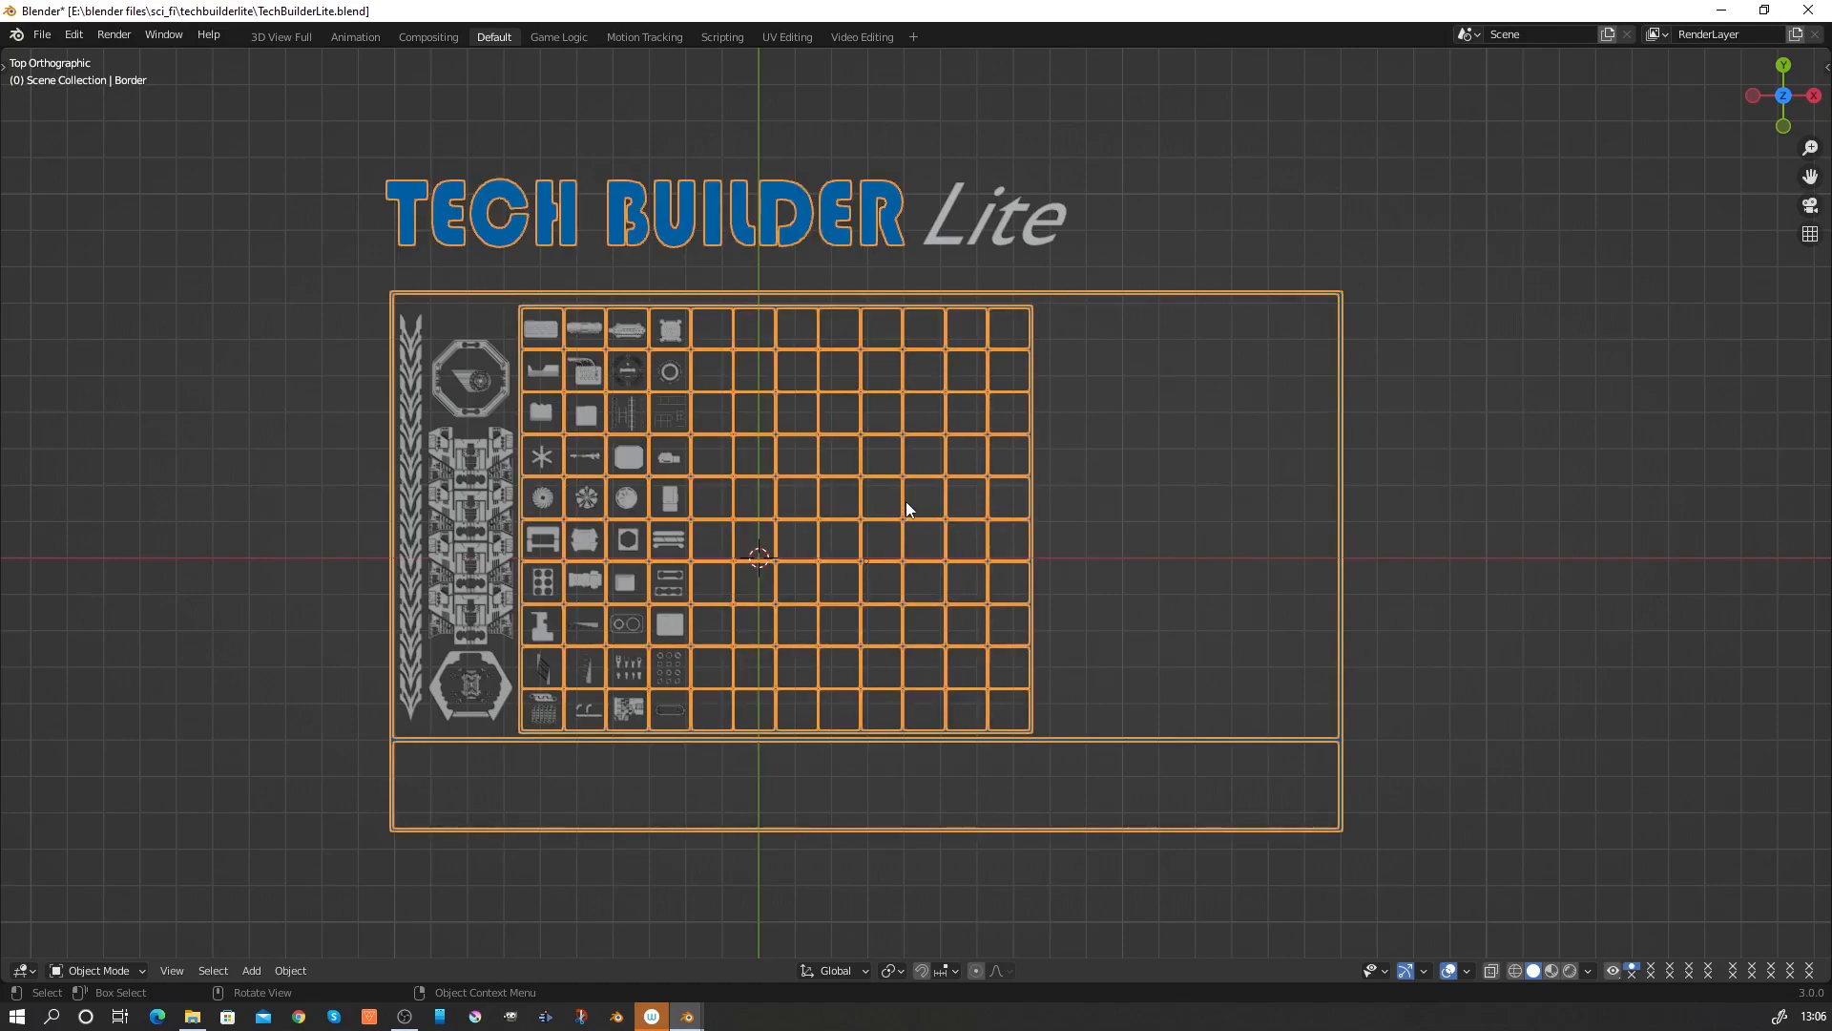
right_click(903, 512)
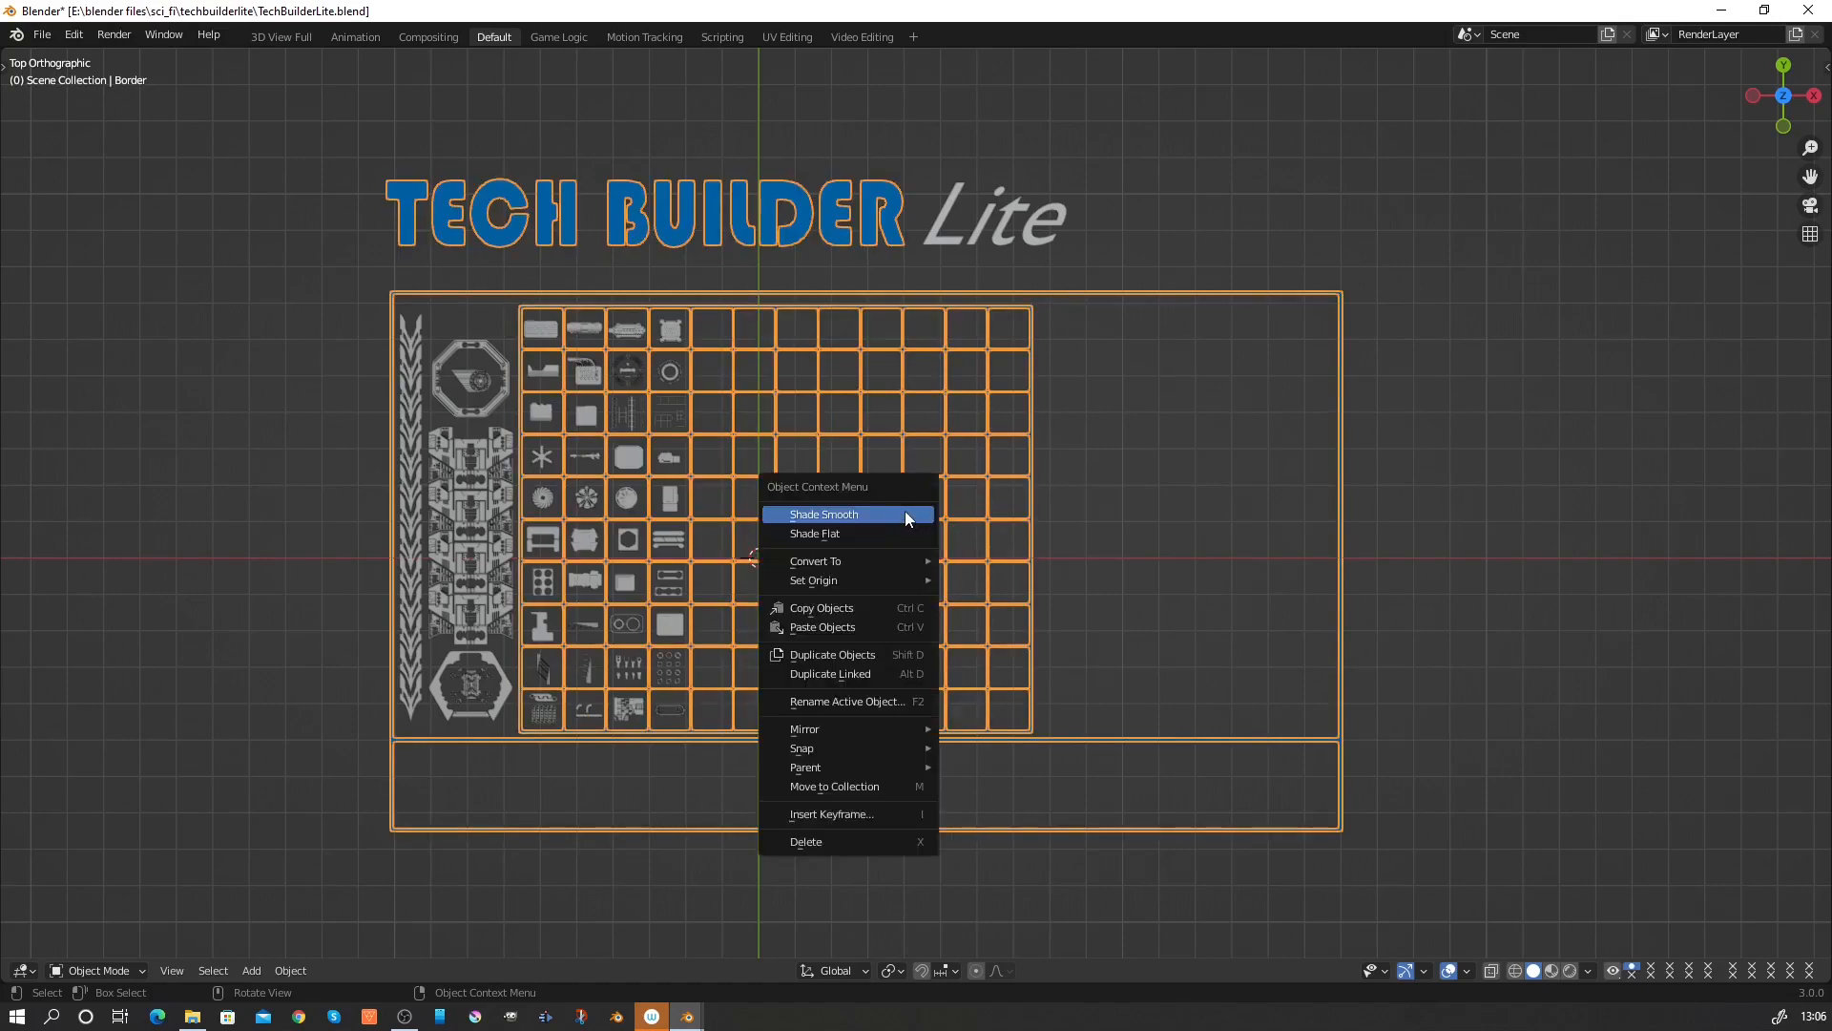
key("x")
left_click(880, 401)
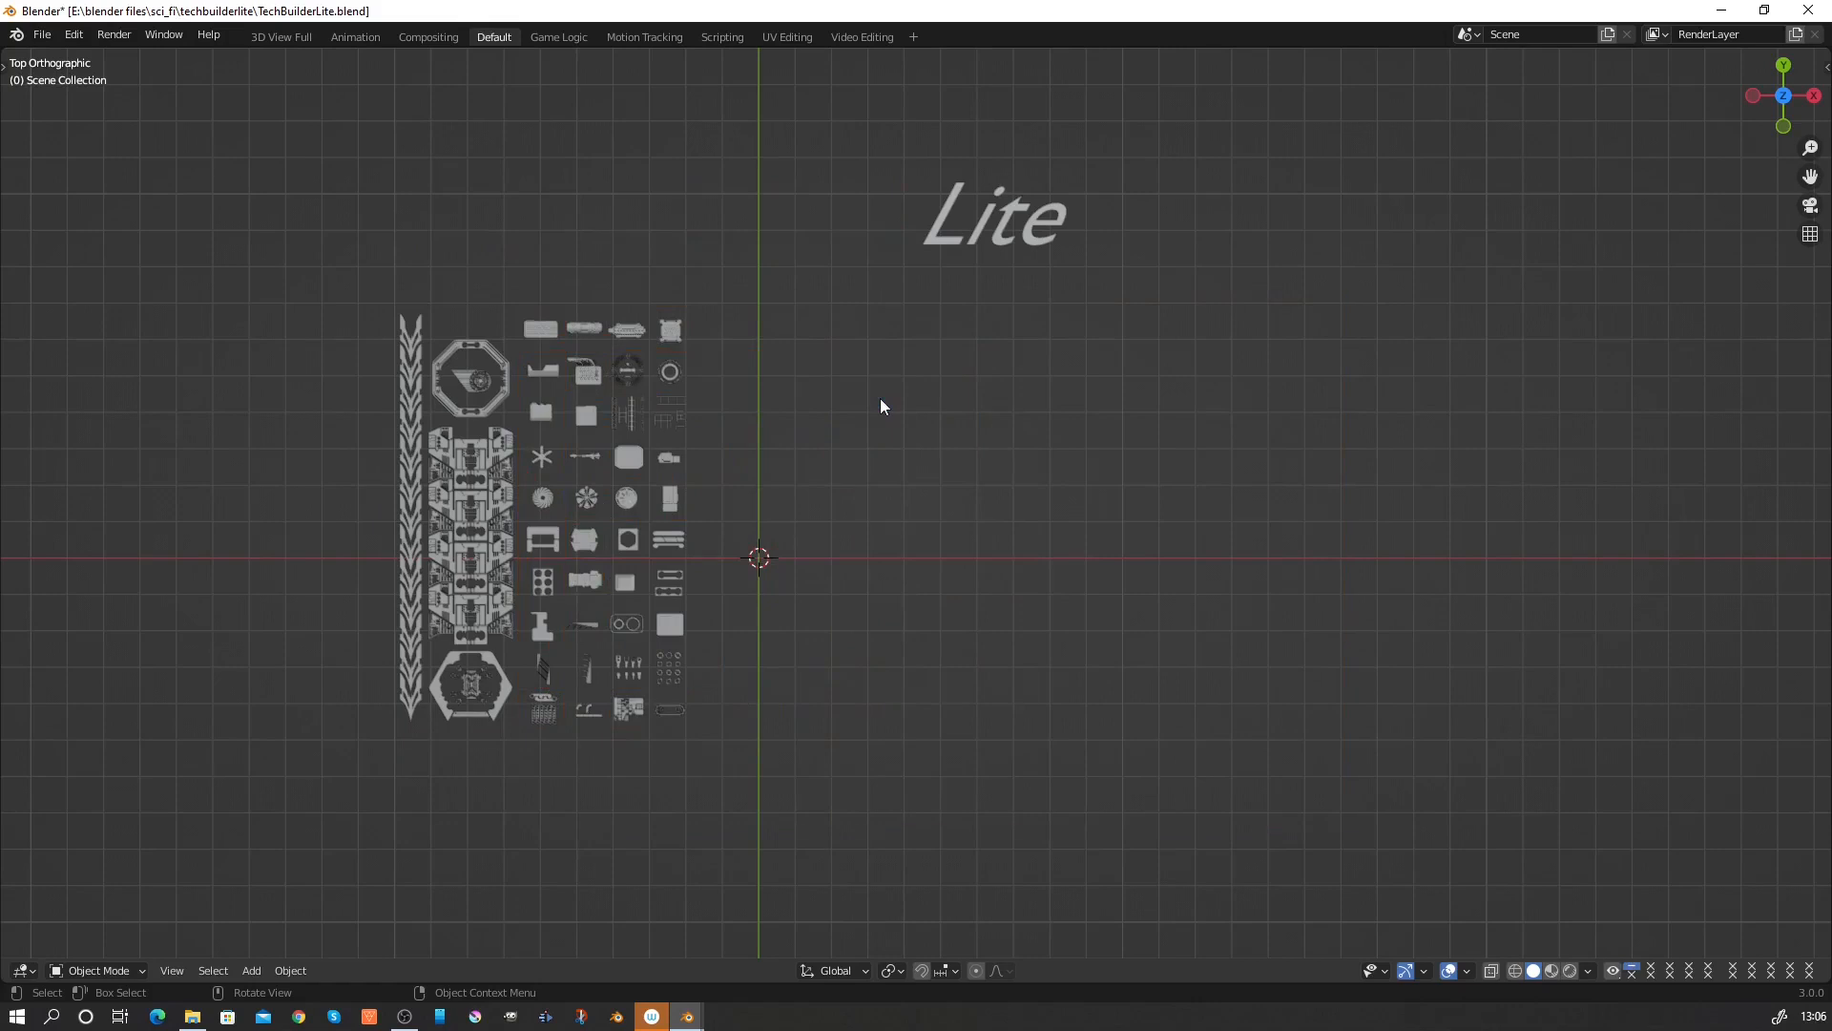
Delete the "Lite" text object and leave all the model parts deselected.
left_click(1009, 229)
key("x")
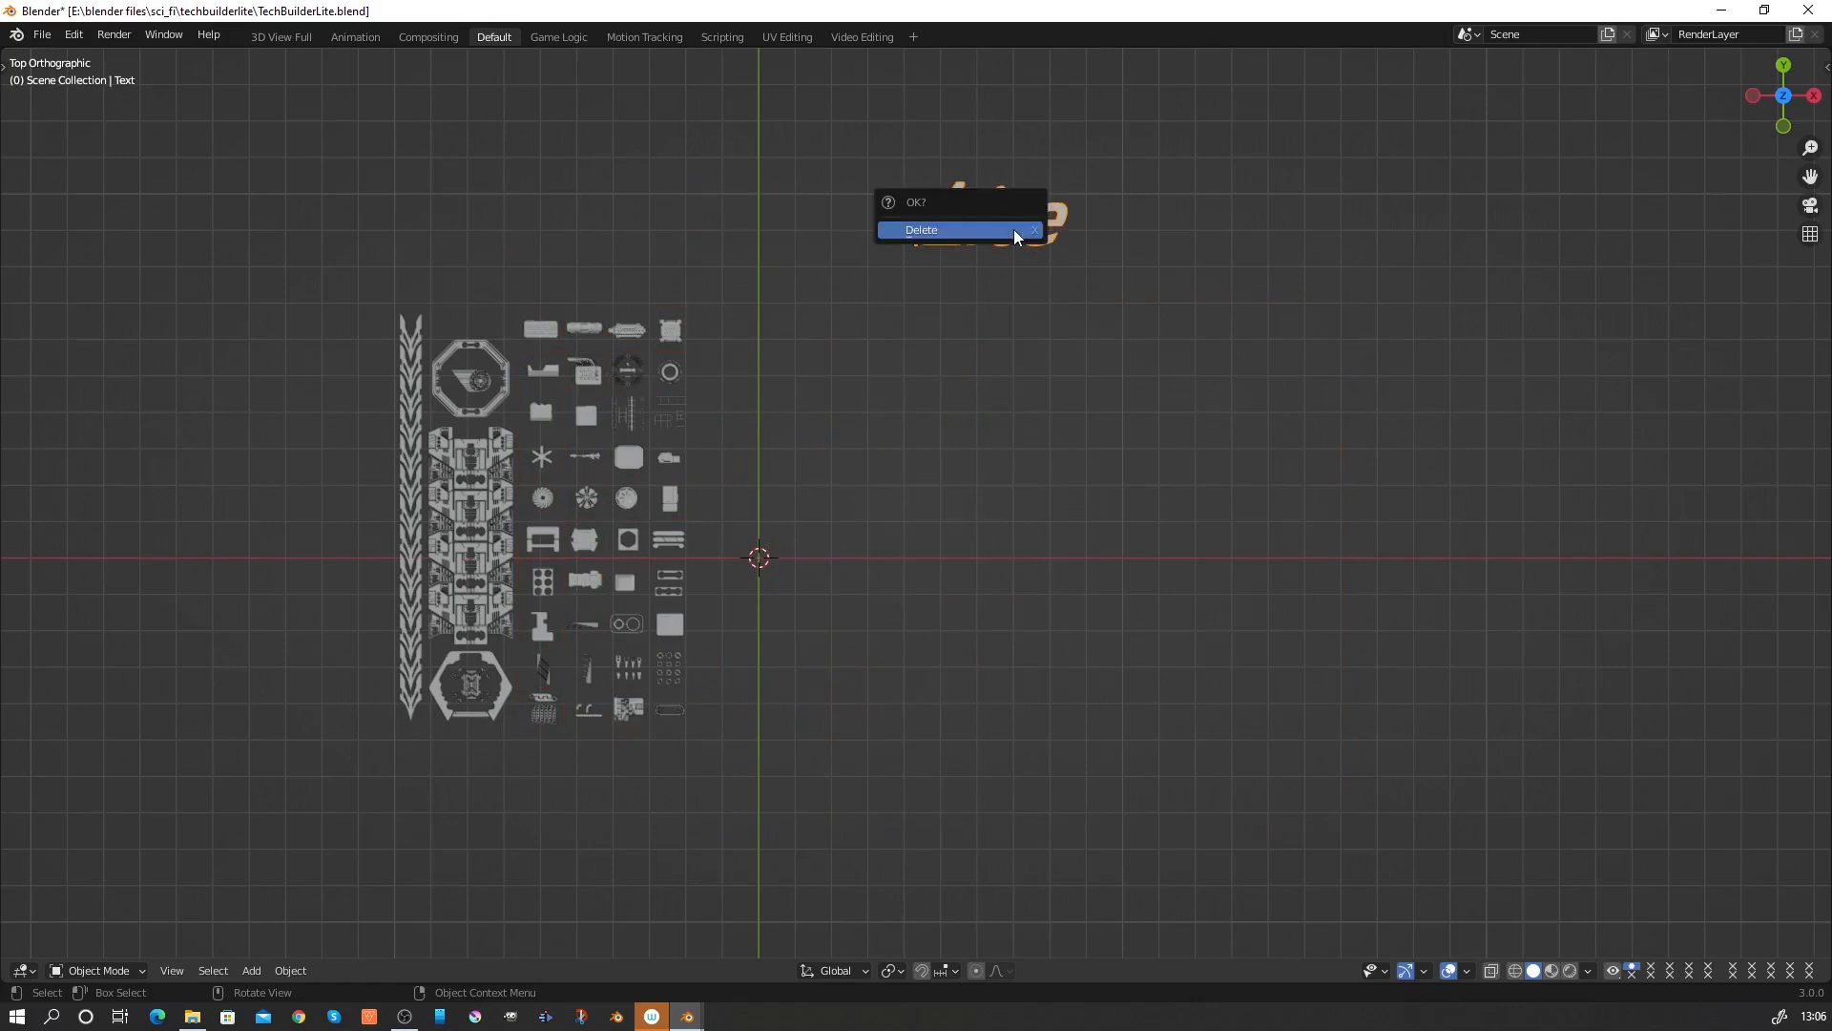
left_click(1014, 229)
left_click_drag(307, 224, 792, 834)
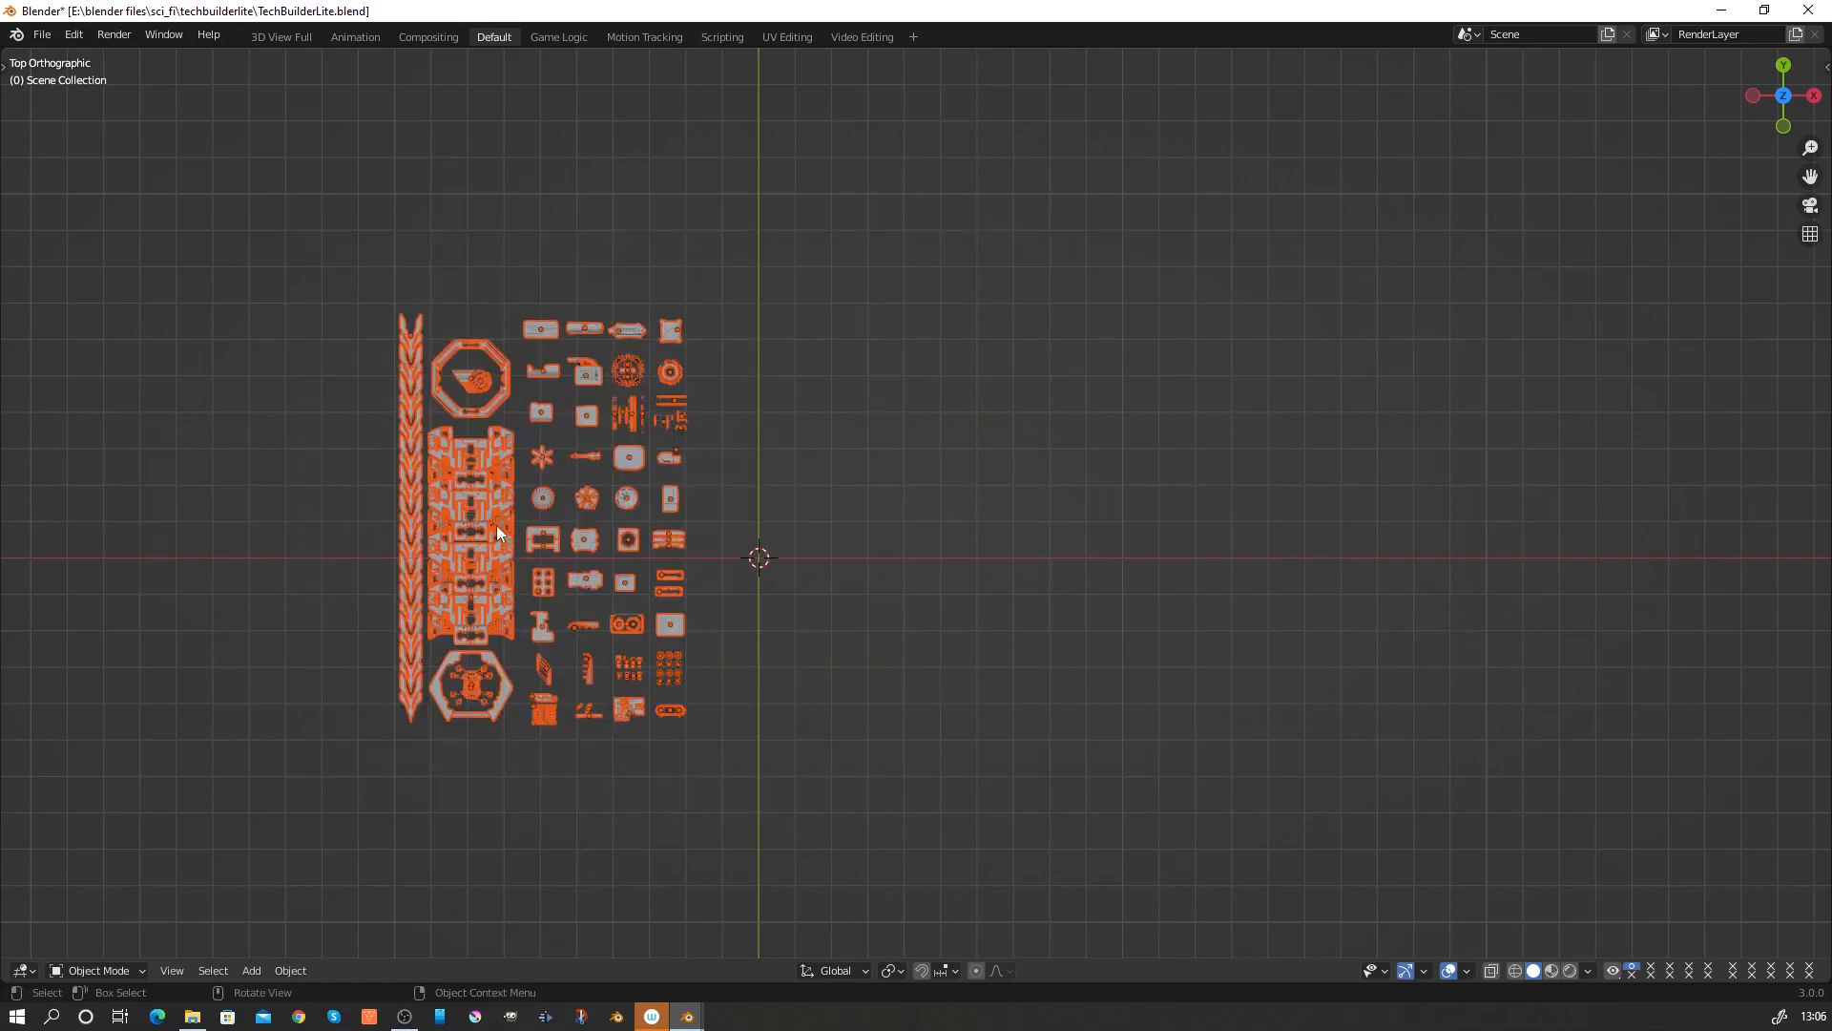
key("alt+a")
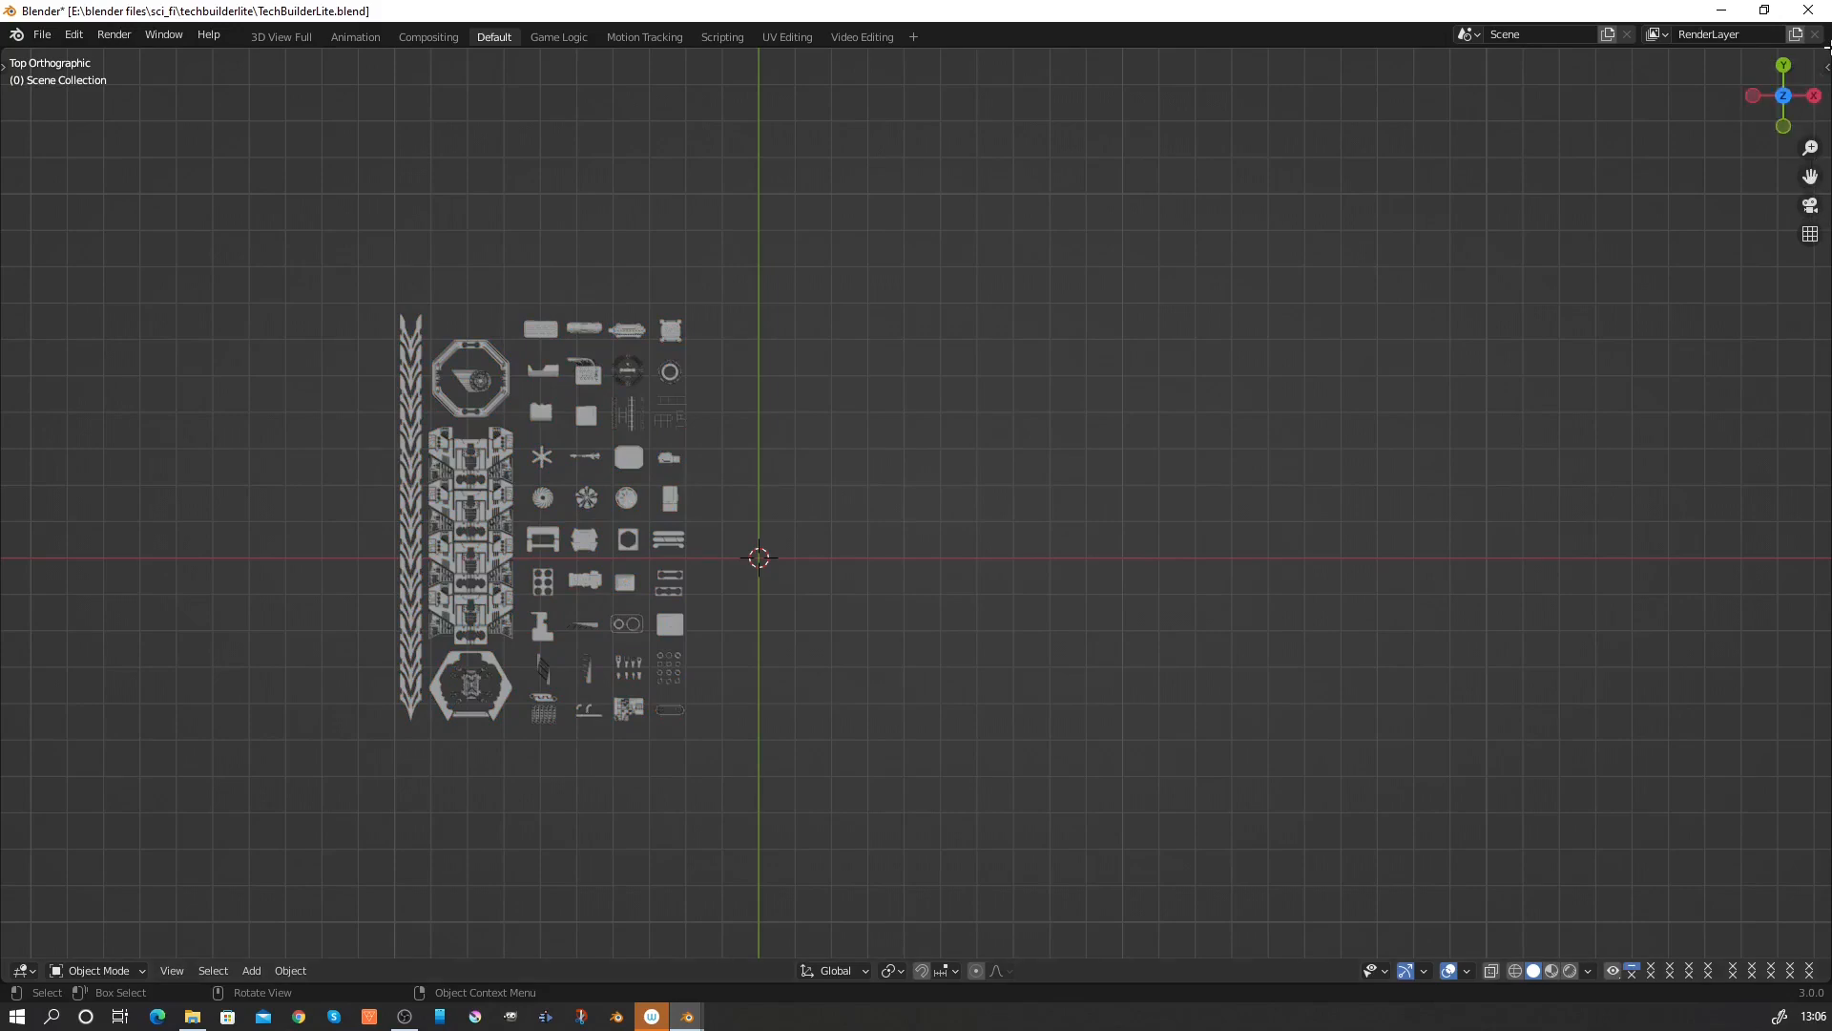
Split off a narrow vertical area from the 3D viewport and turn it into an Outliner.
left_click_drag(1826, 52, 1416, 61)
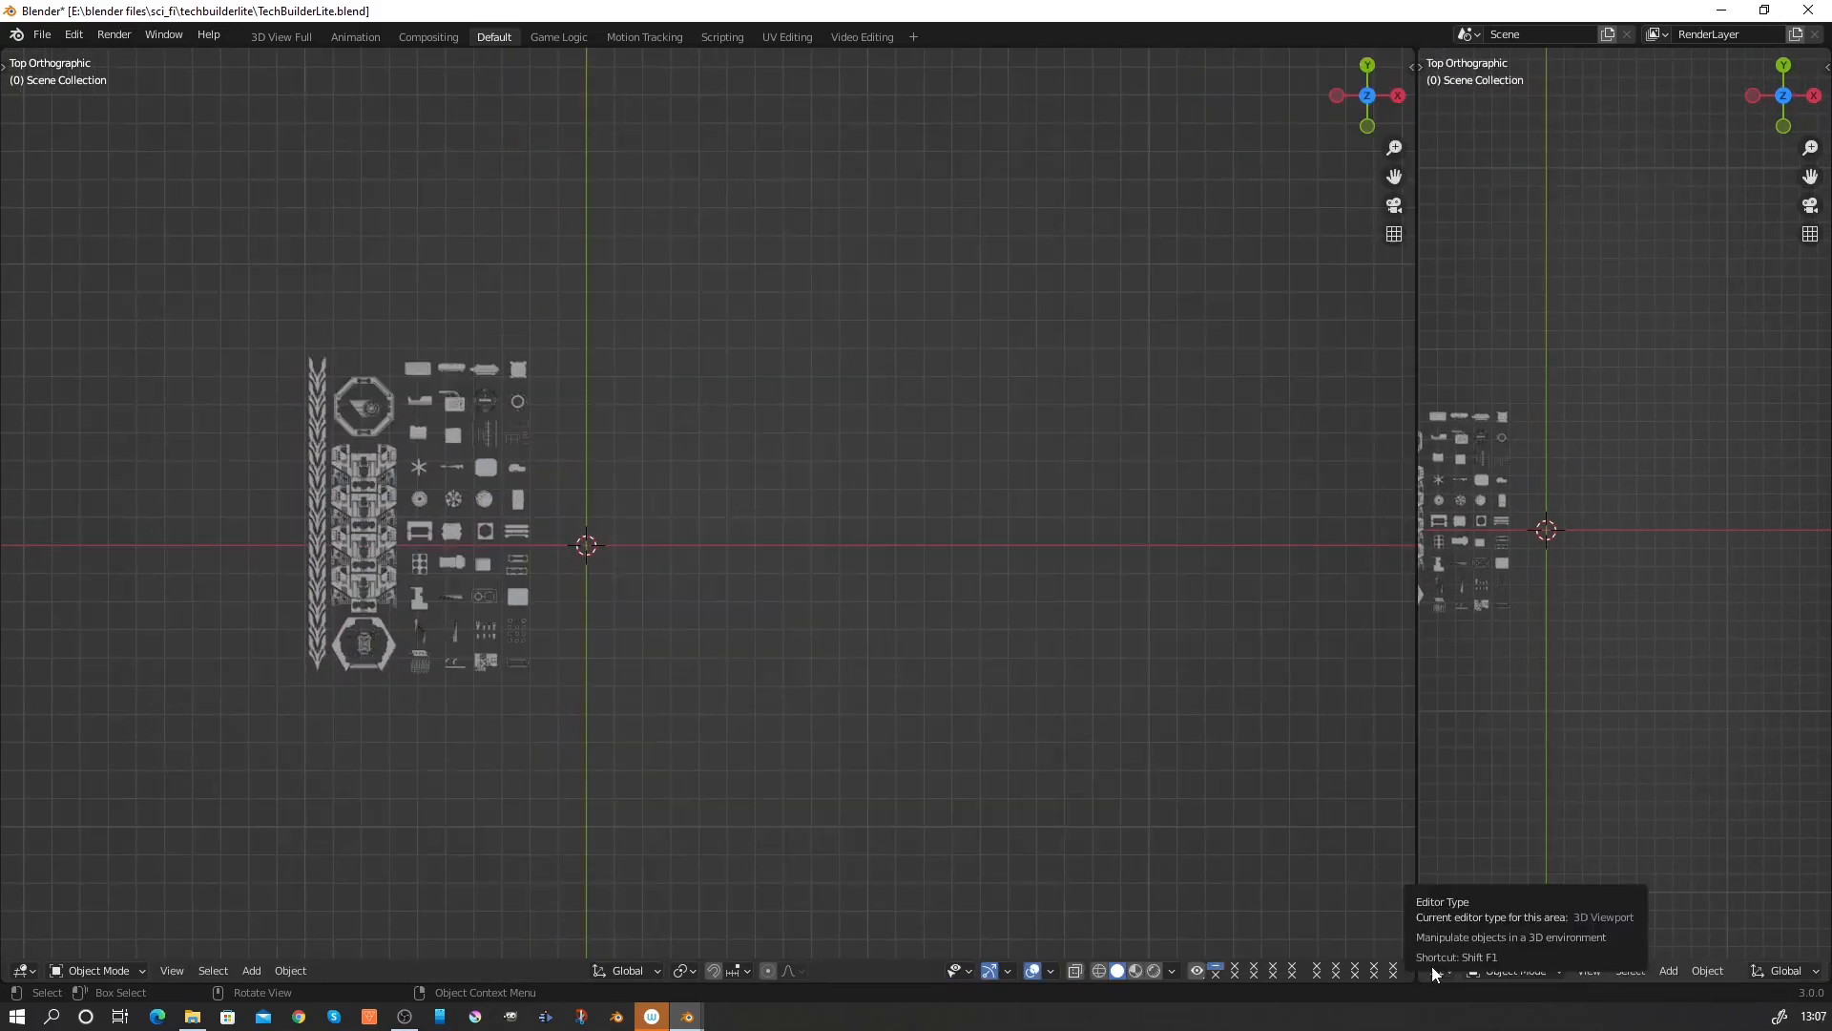
left_click(1434, 972)
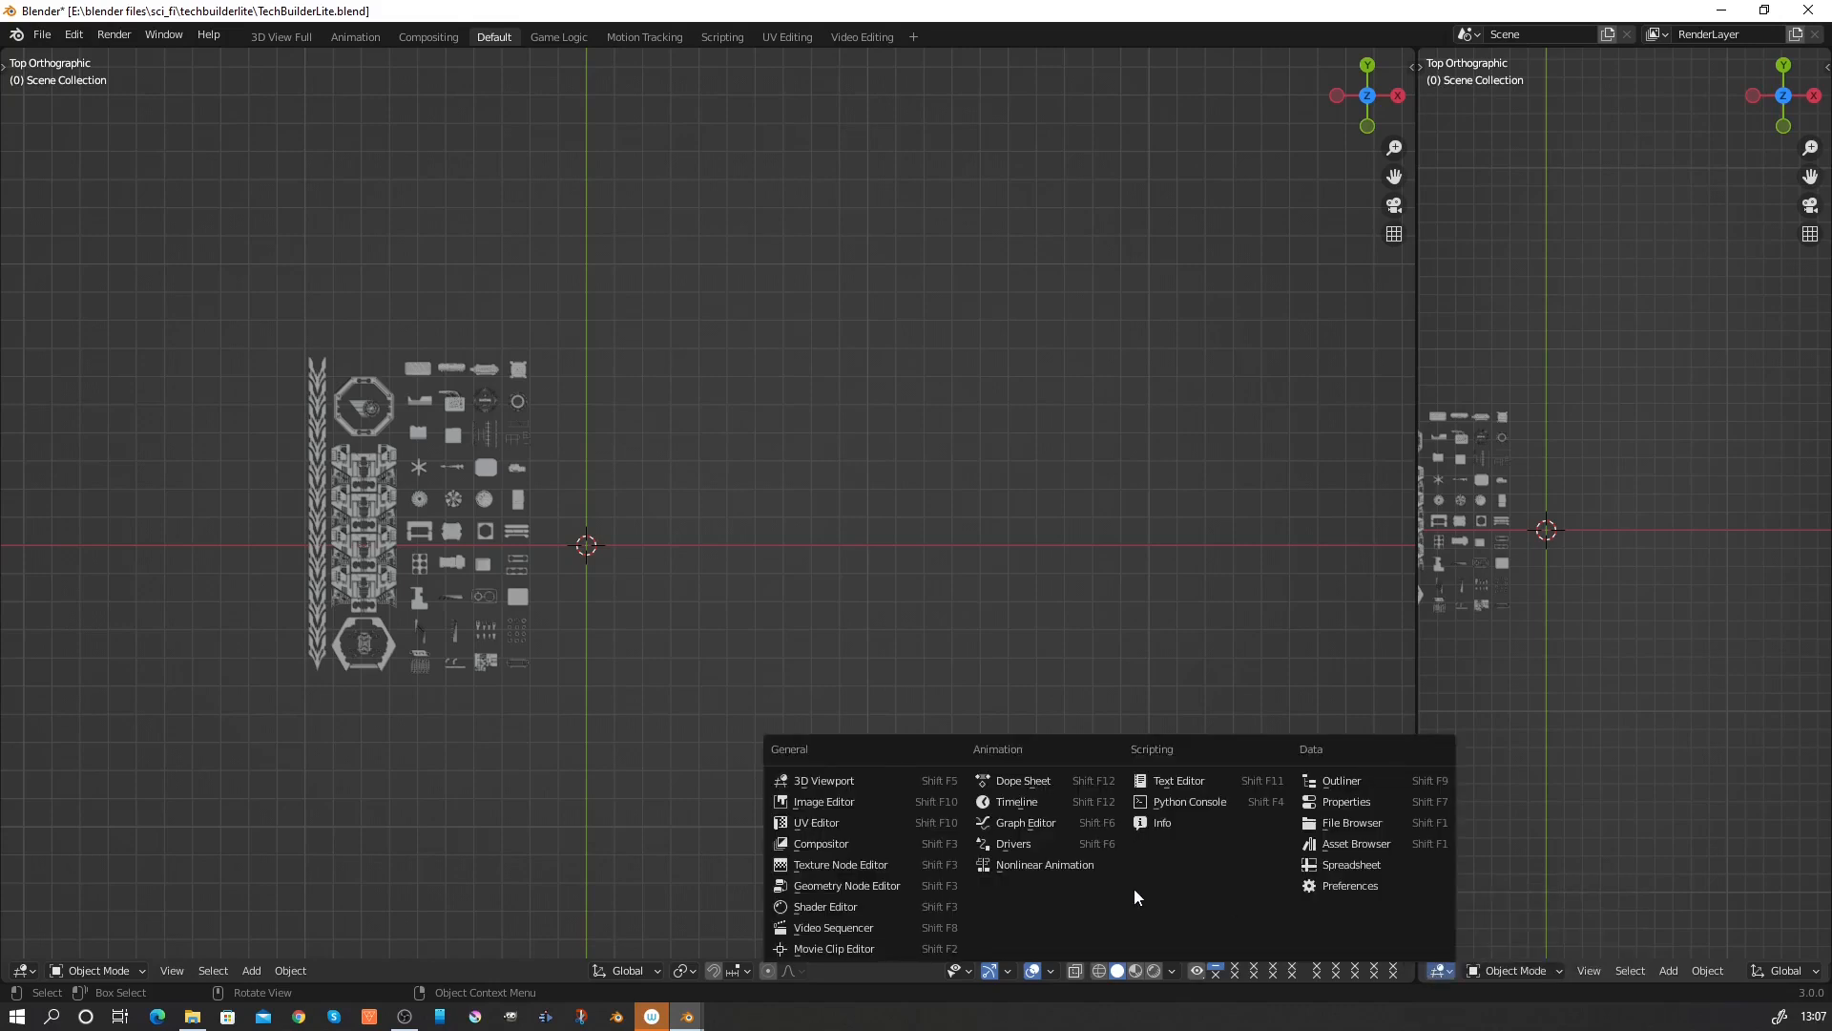
left_click(1334, 782)
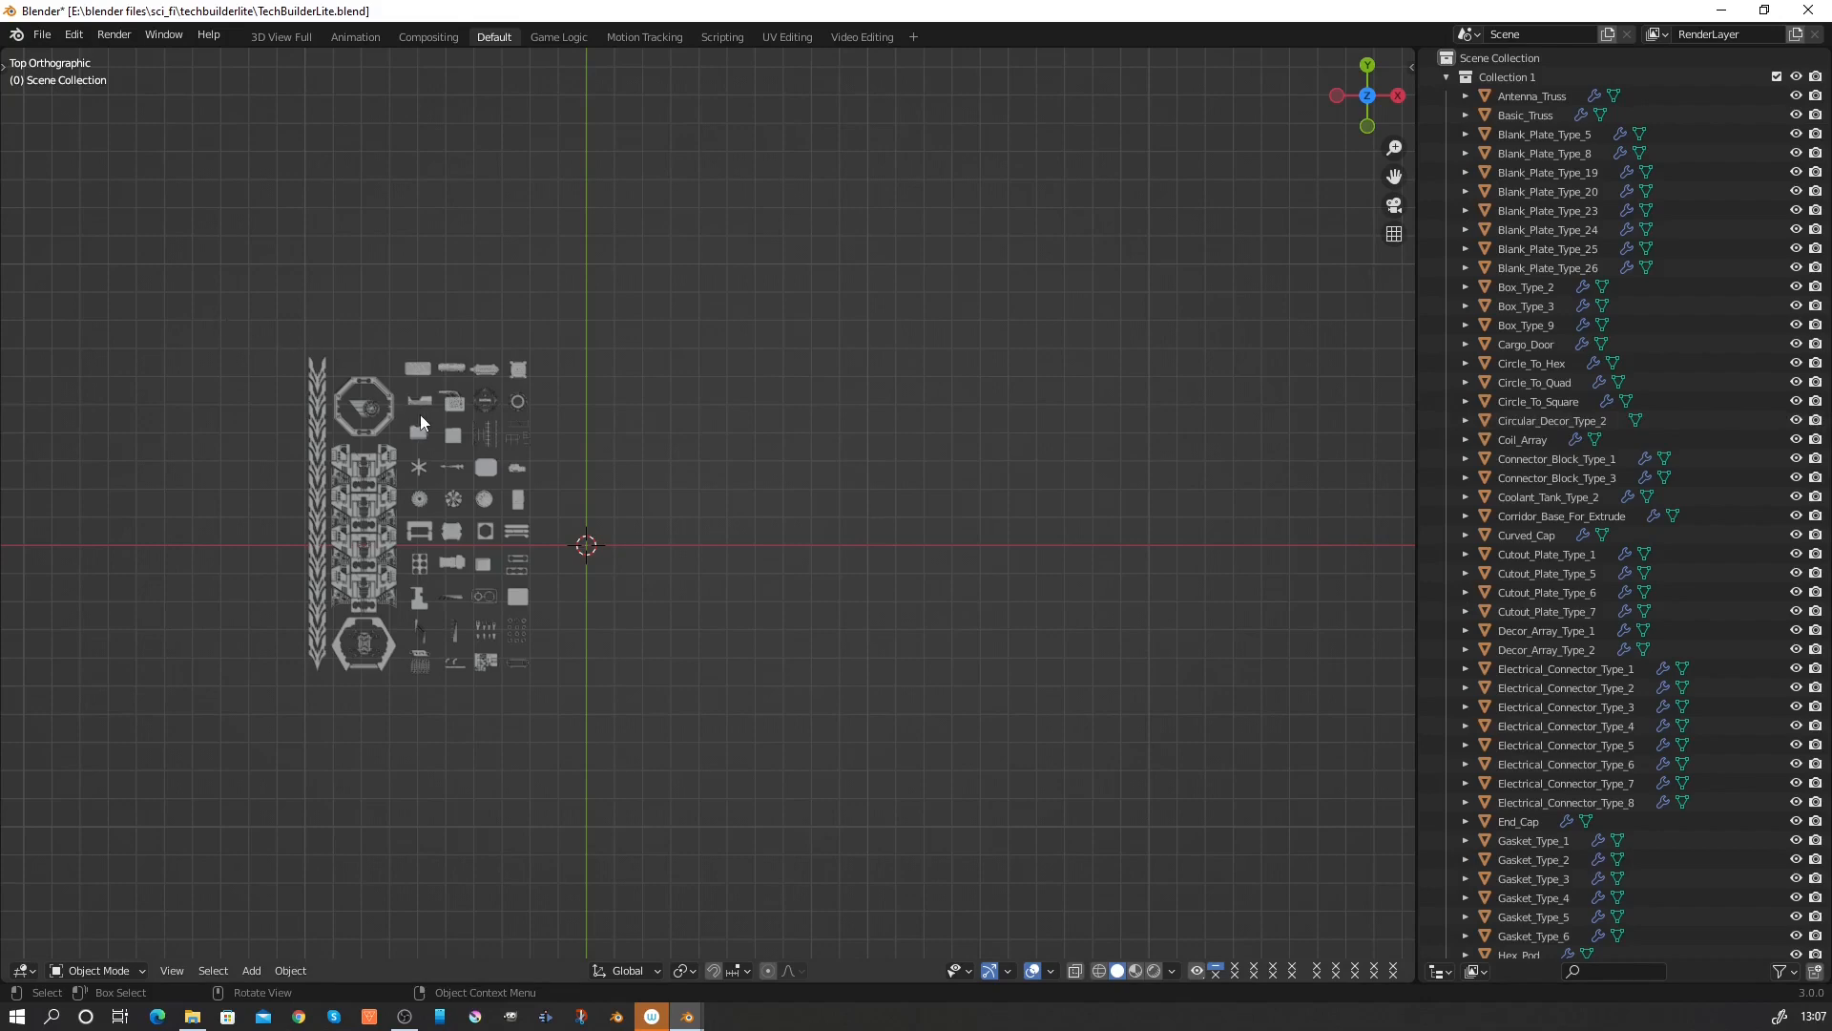
Select every model part in the scene and mark them all as assets from the Outliner.
key("a")
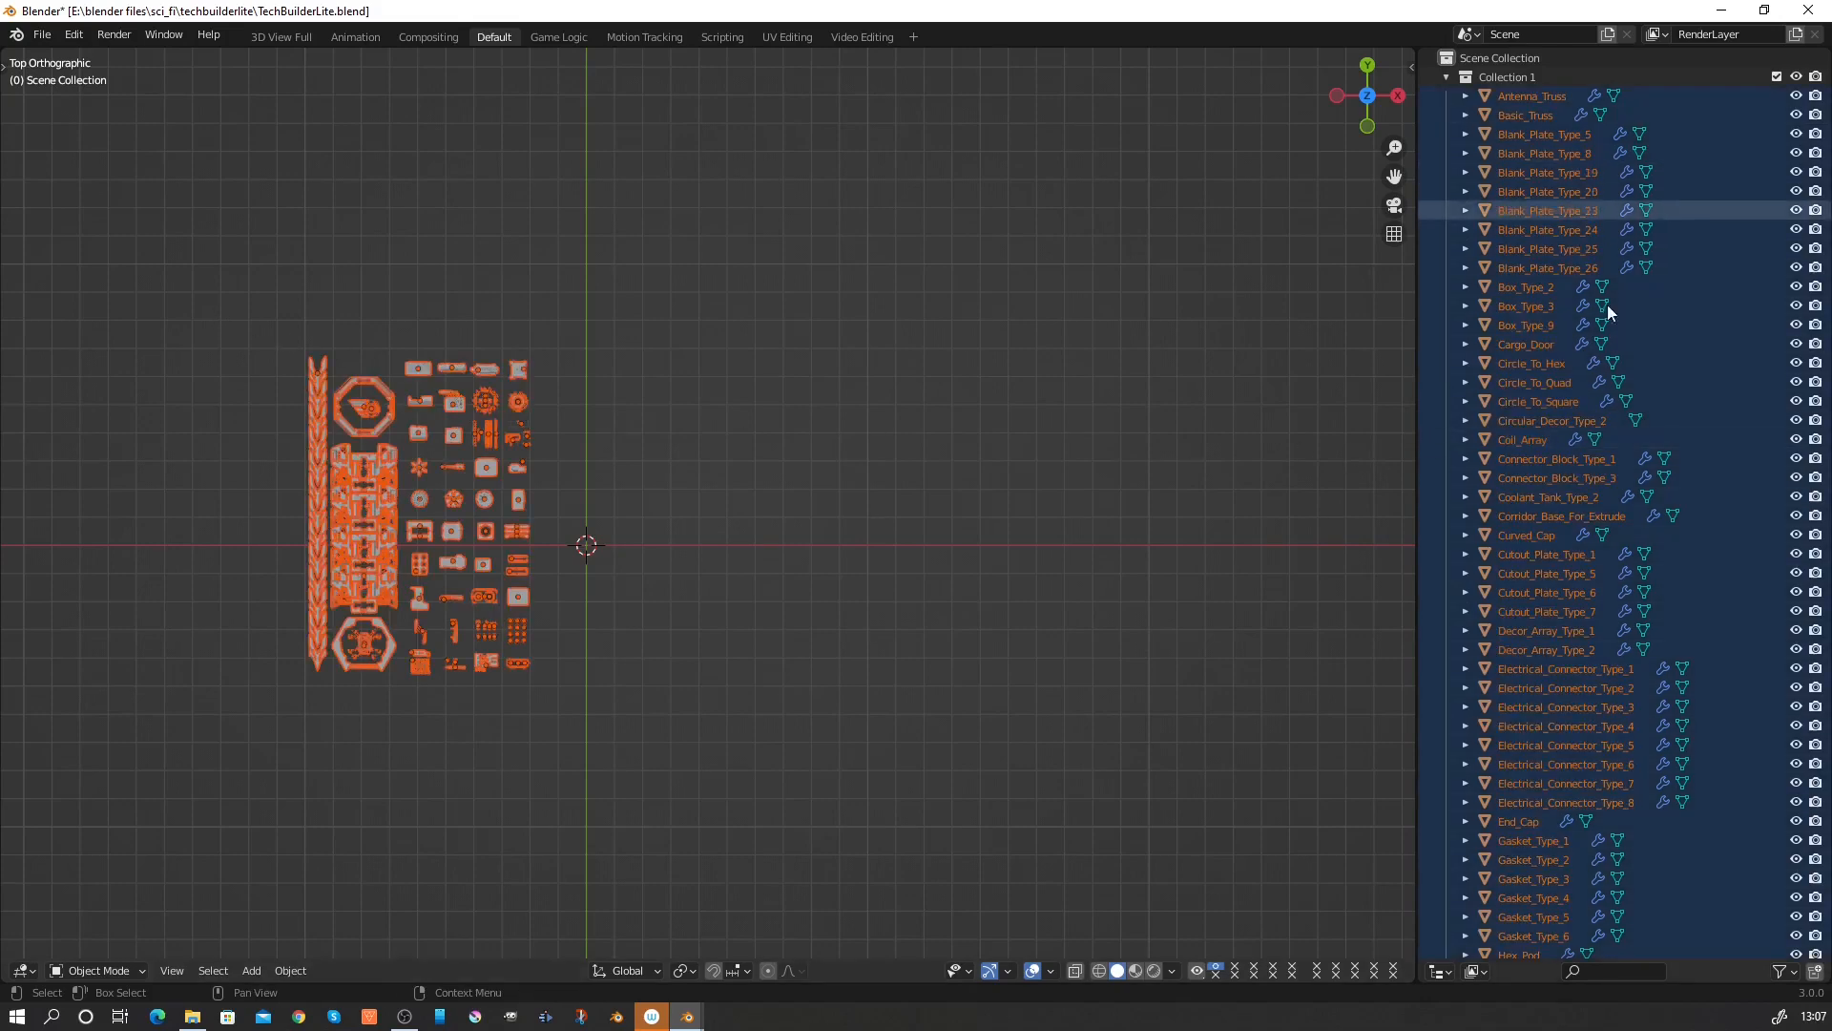
right_click(1631, 630)
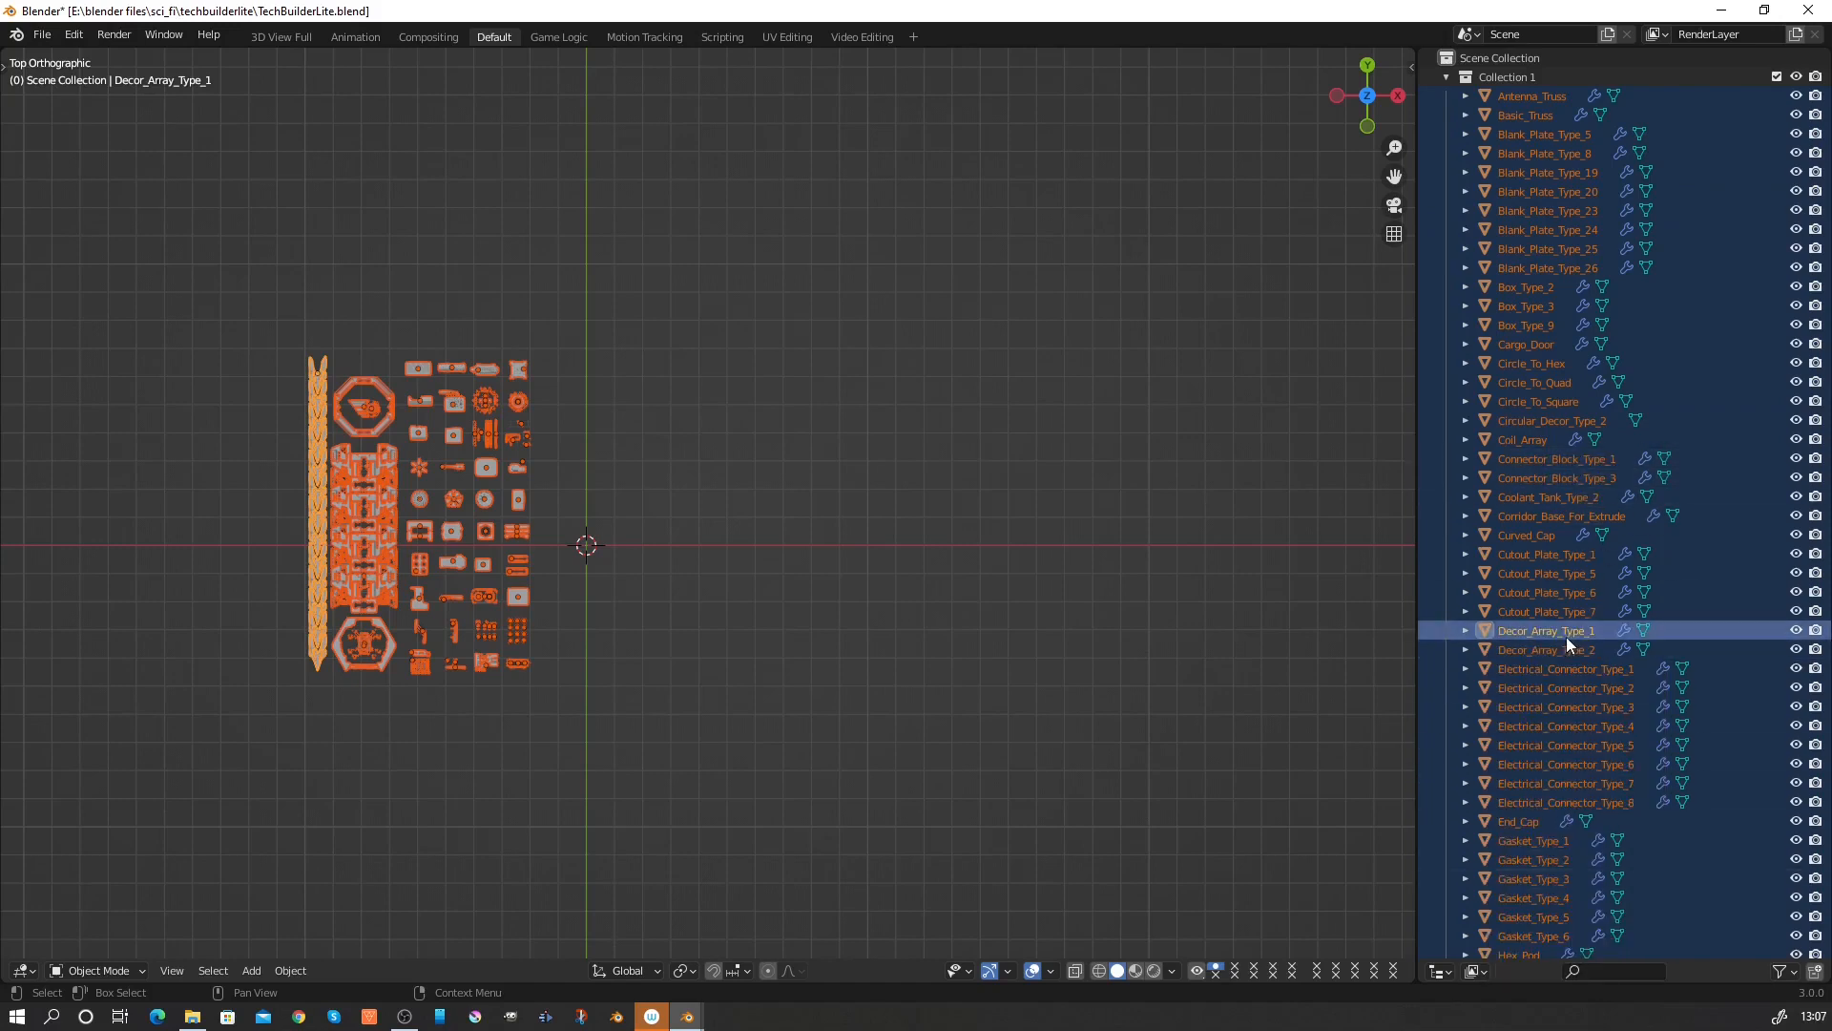
right_click(1566, 635)
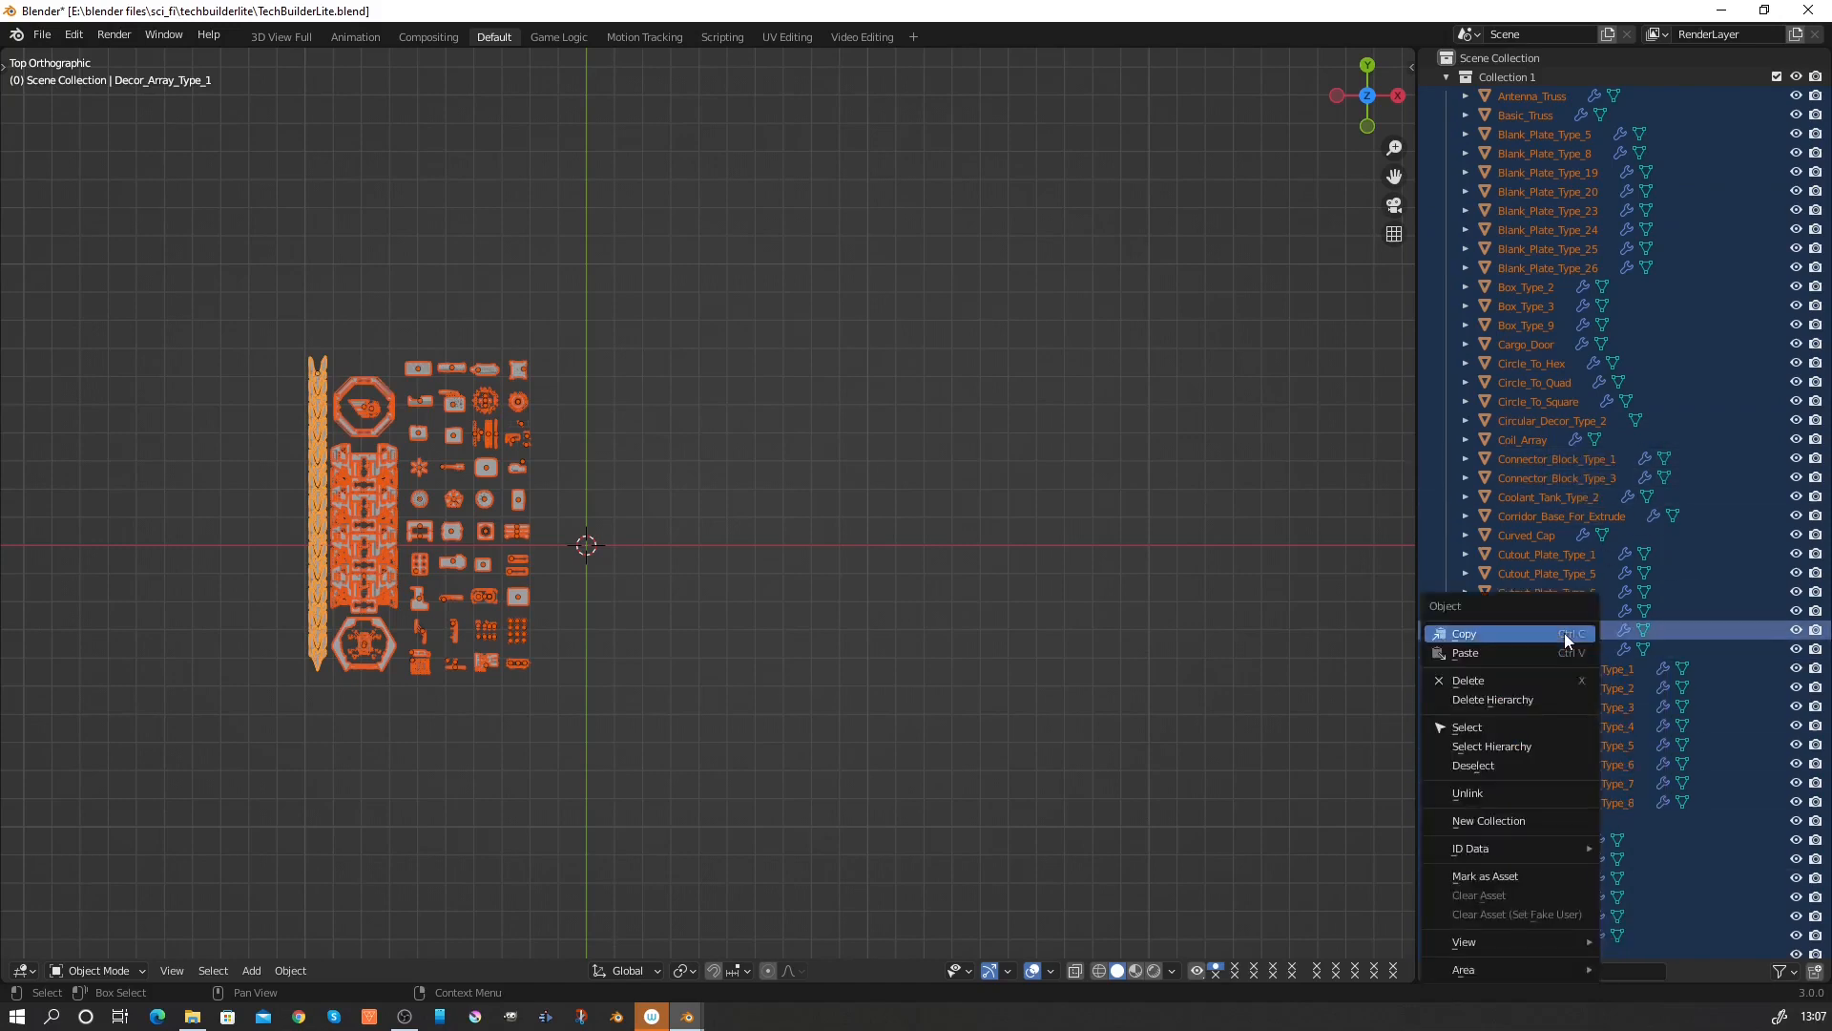
left_click(1506, 877)
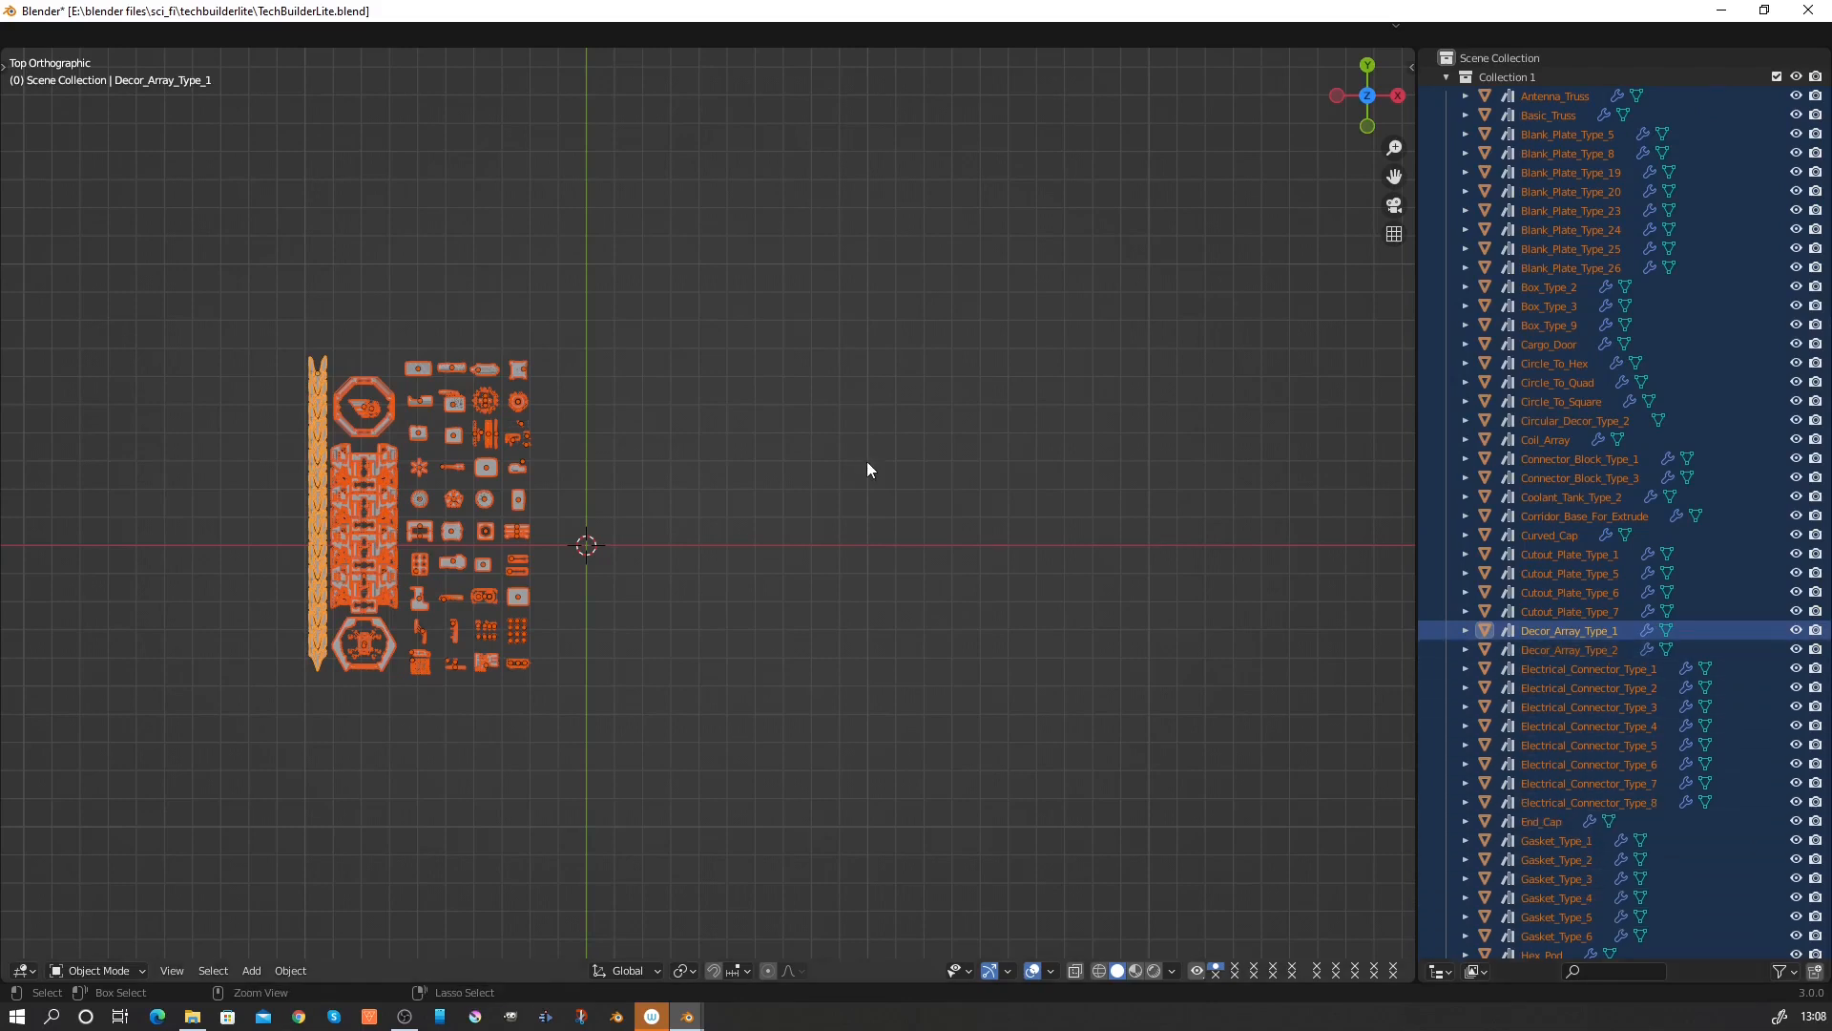
Save a copy of the file as TechBuilderLite_asset.blend in the E:\blender files\Assets folder.
key("ctrl+shift+s")
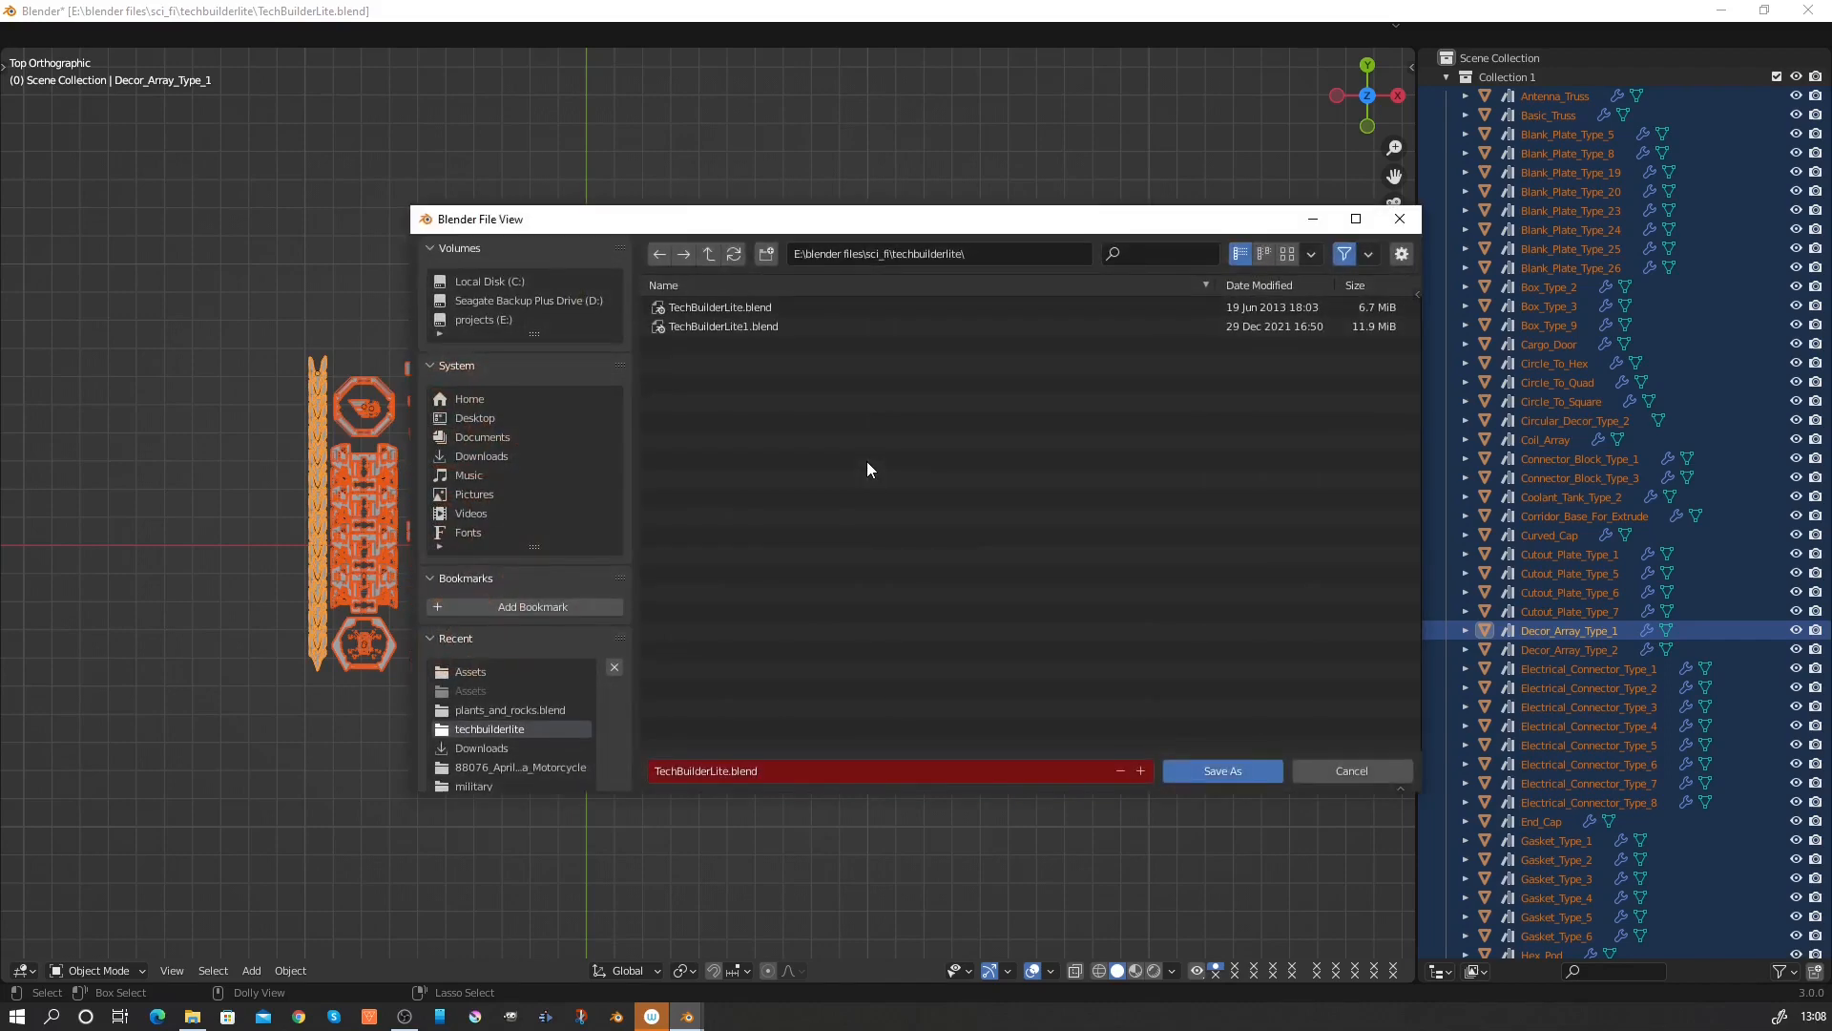
left_click(454, 674)
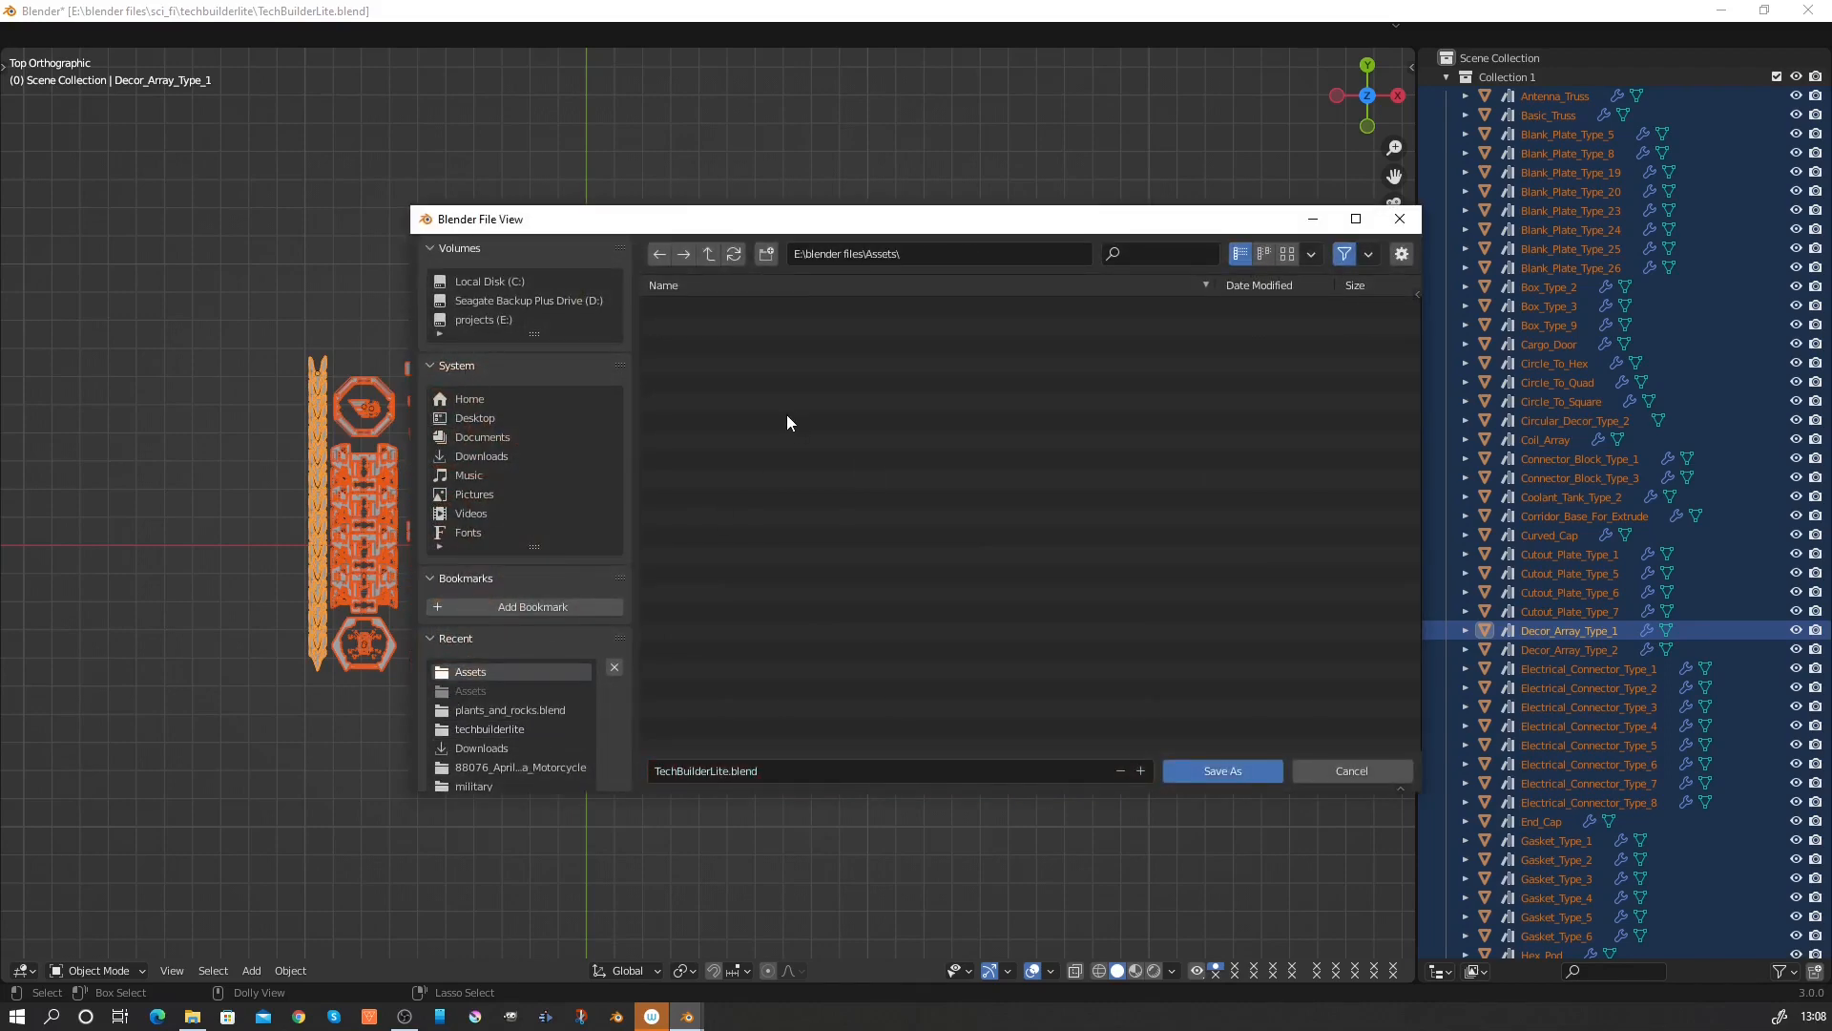
left_click(726, 775)
type("_asset")
left_click(1199, 772)
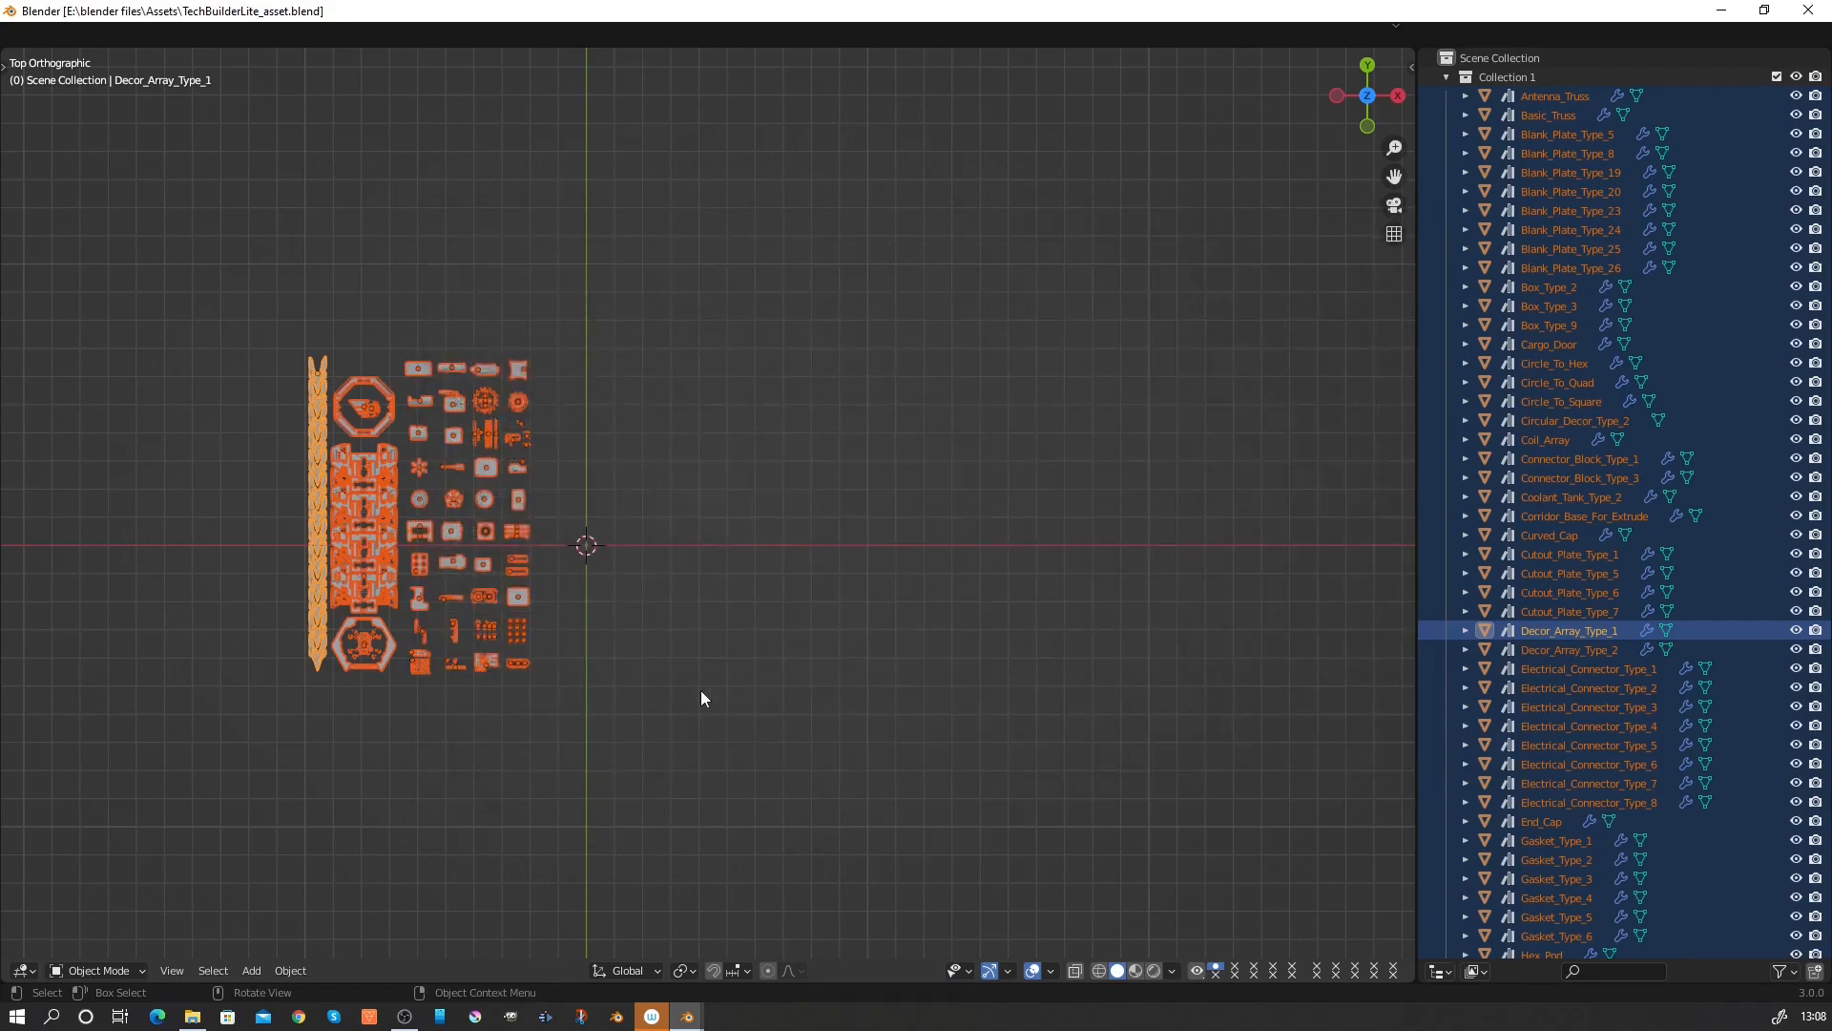
Return to the default cube scene, set the Asset Browser to Main Library and browse its parts.
mouse_move(687, 1016)
left_click(602, 968)
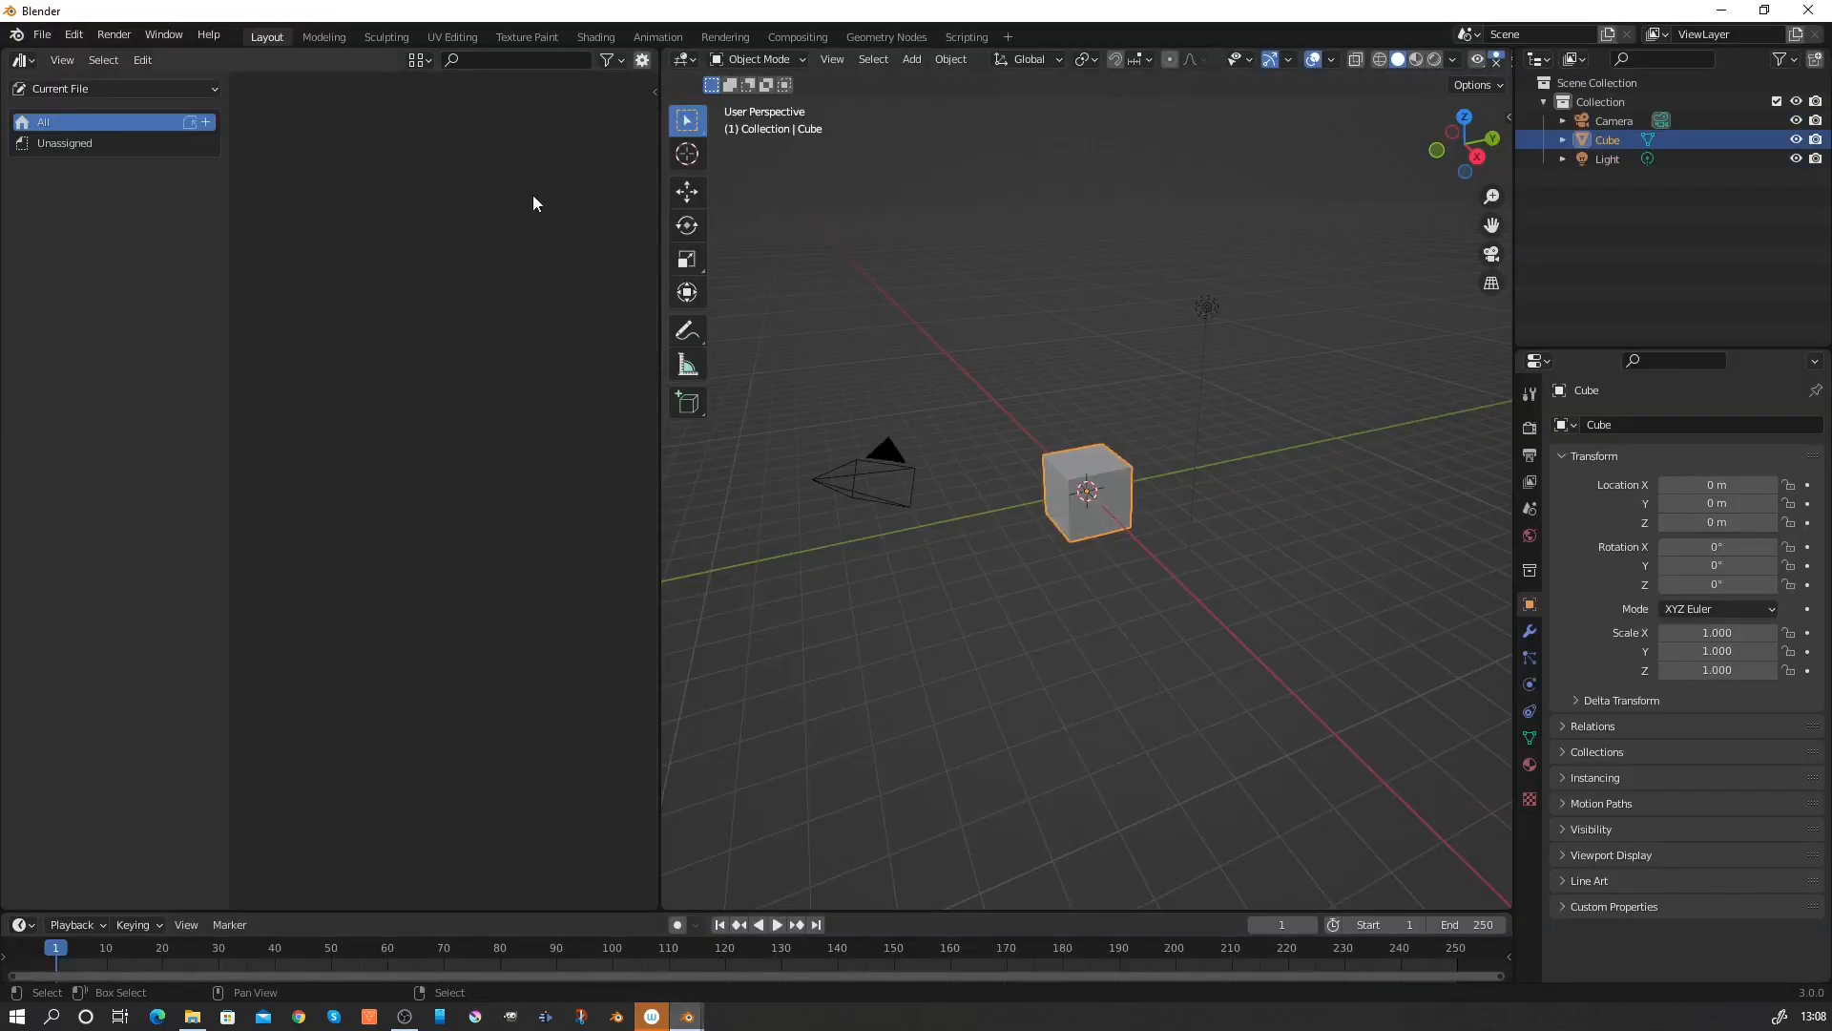
left_click(198, 86)
left_click(48, 162)
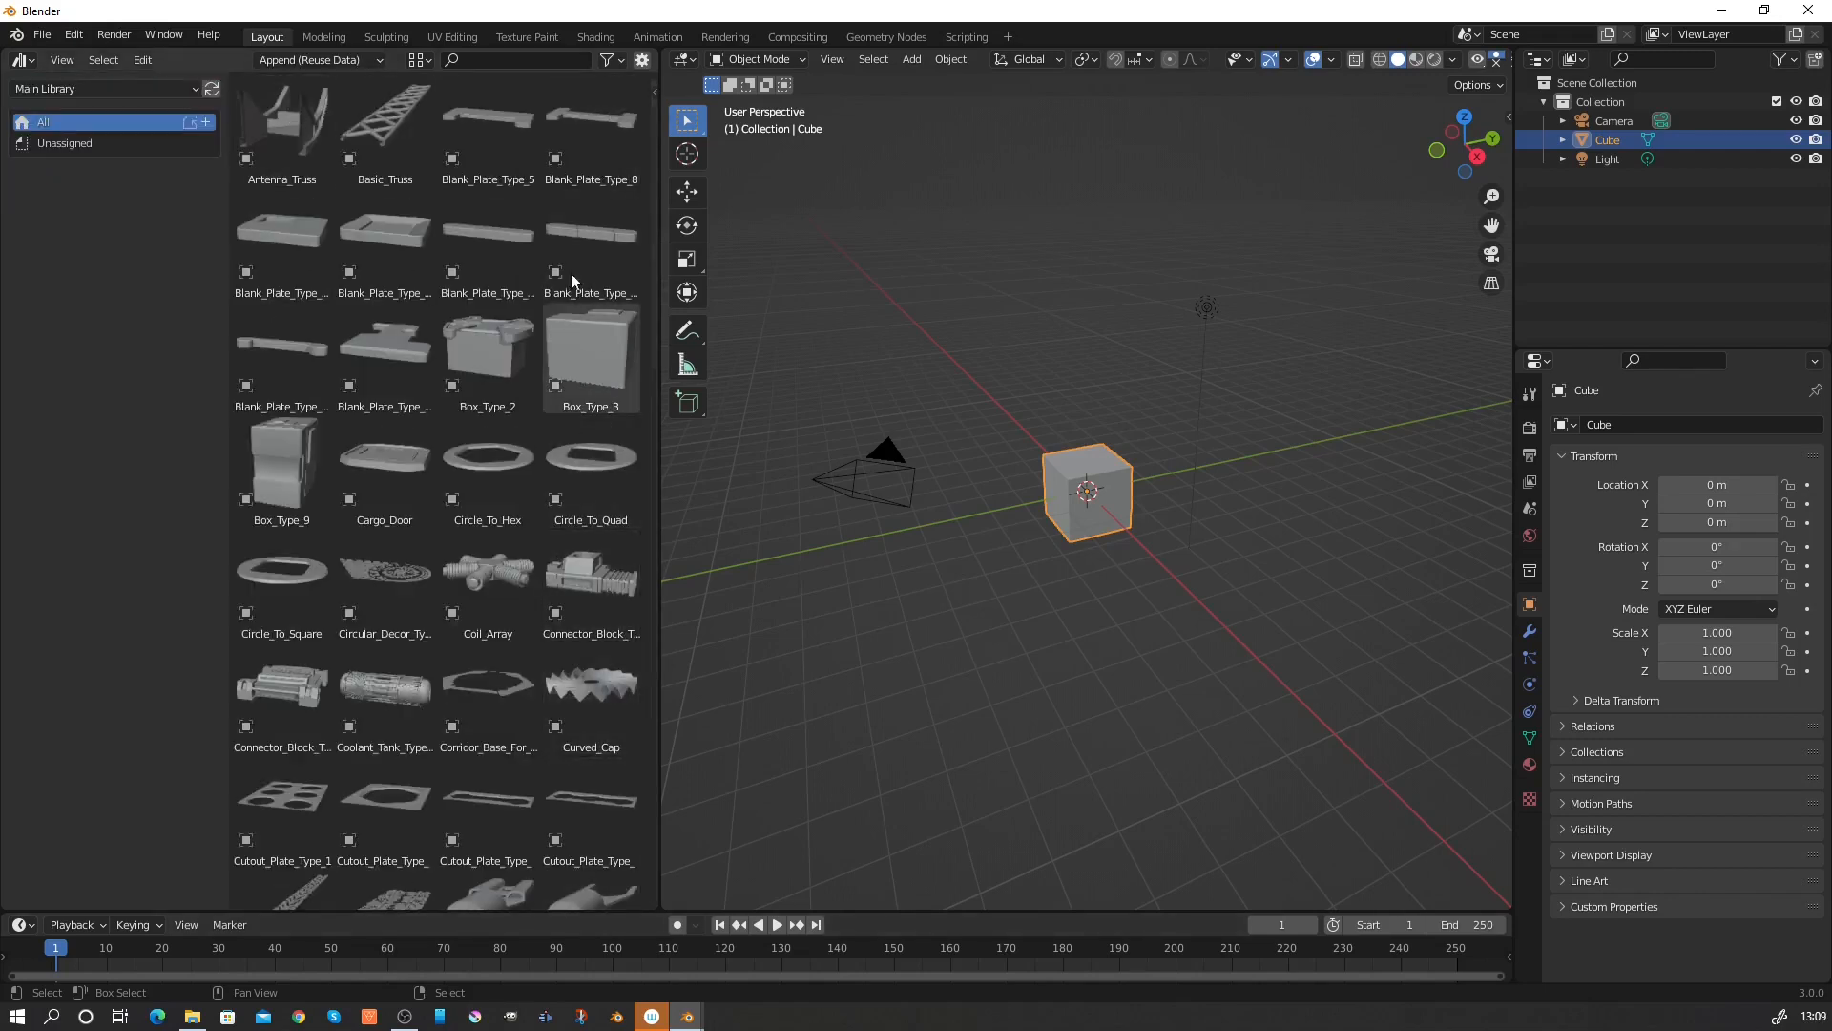
scroll(536, 412, "down", 3)
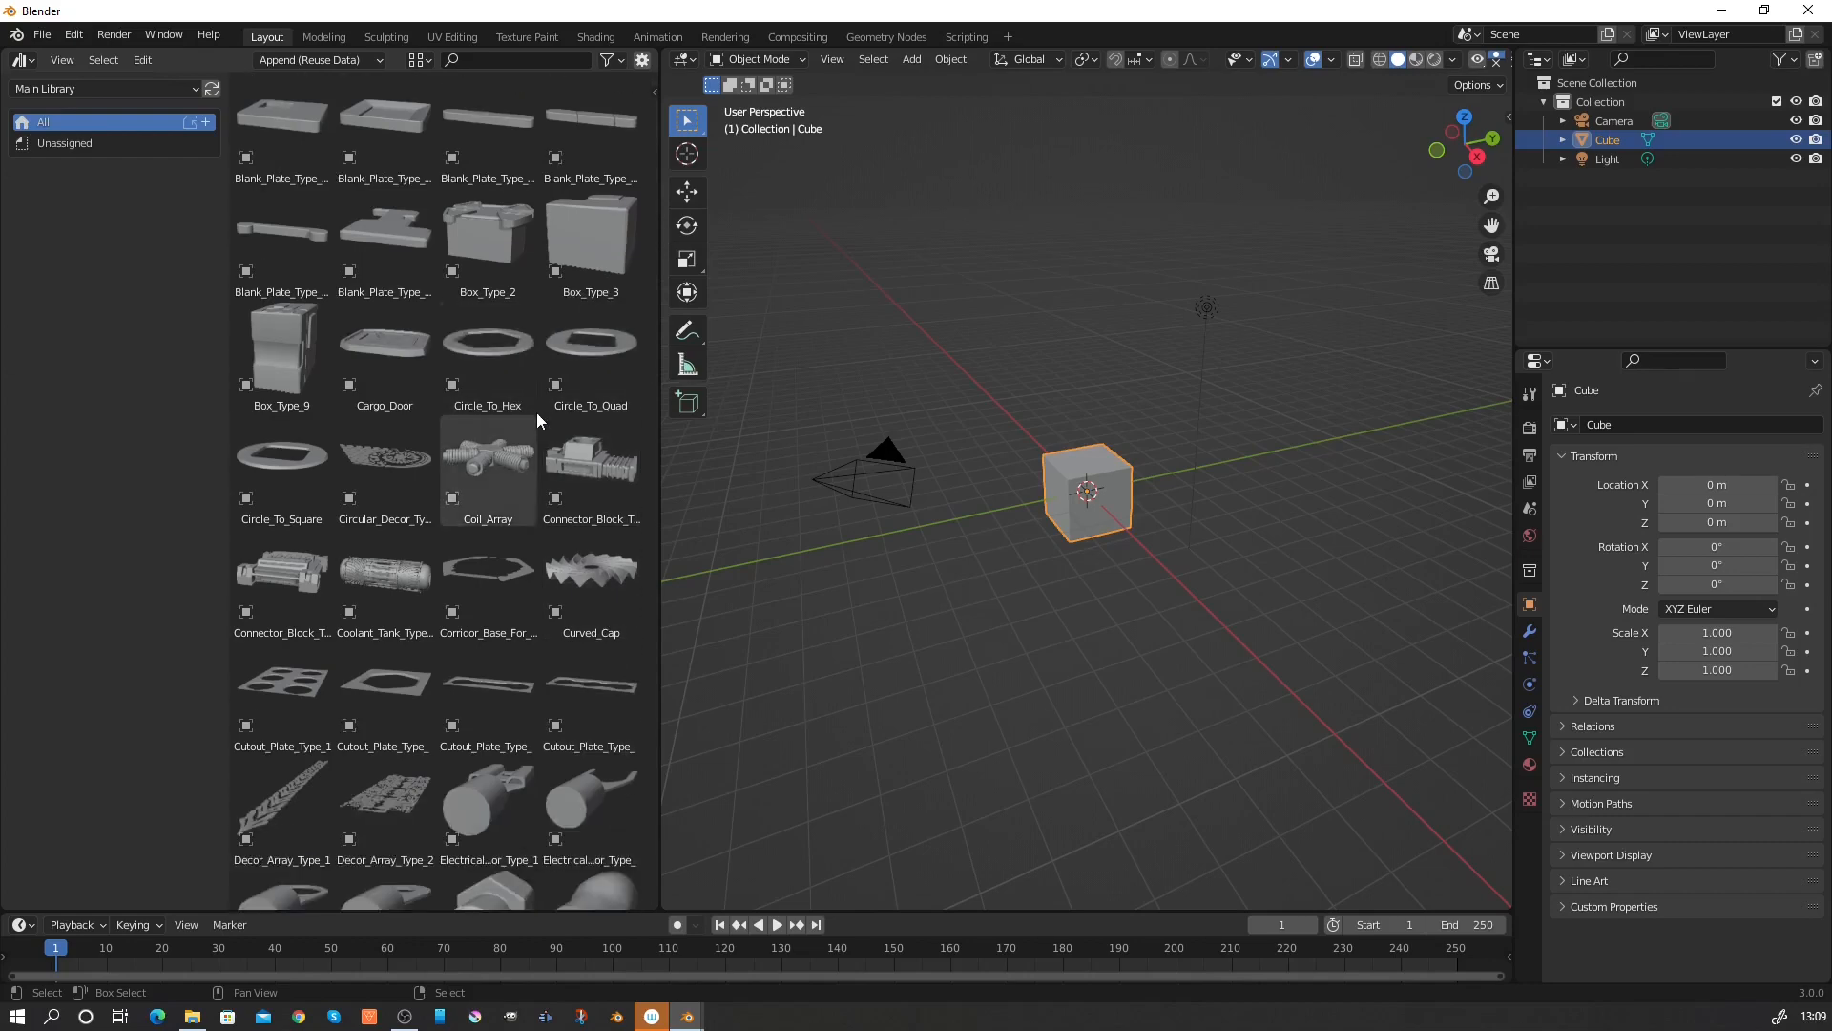
scroll(540, 516, "down", 10)
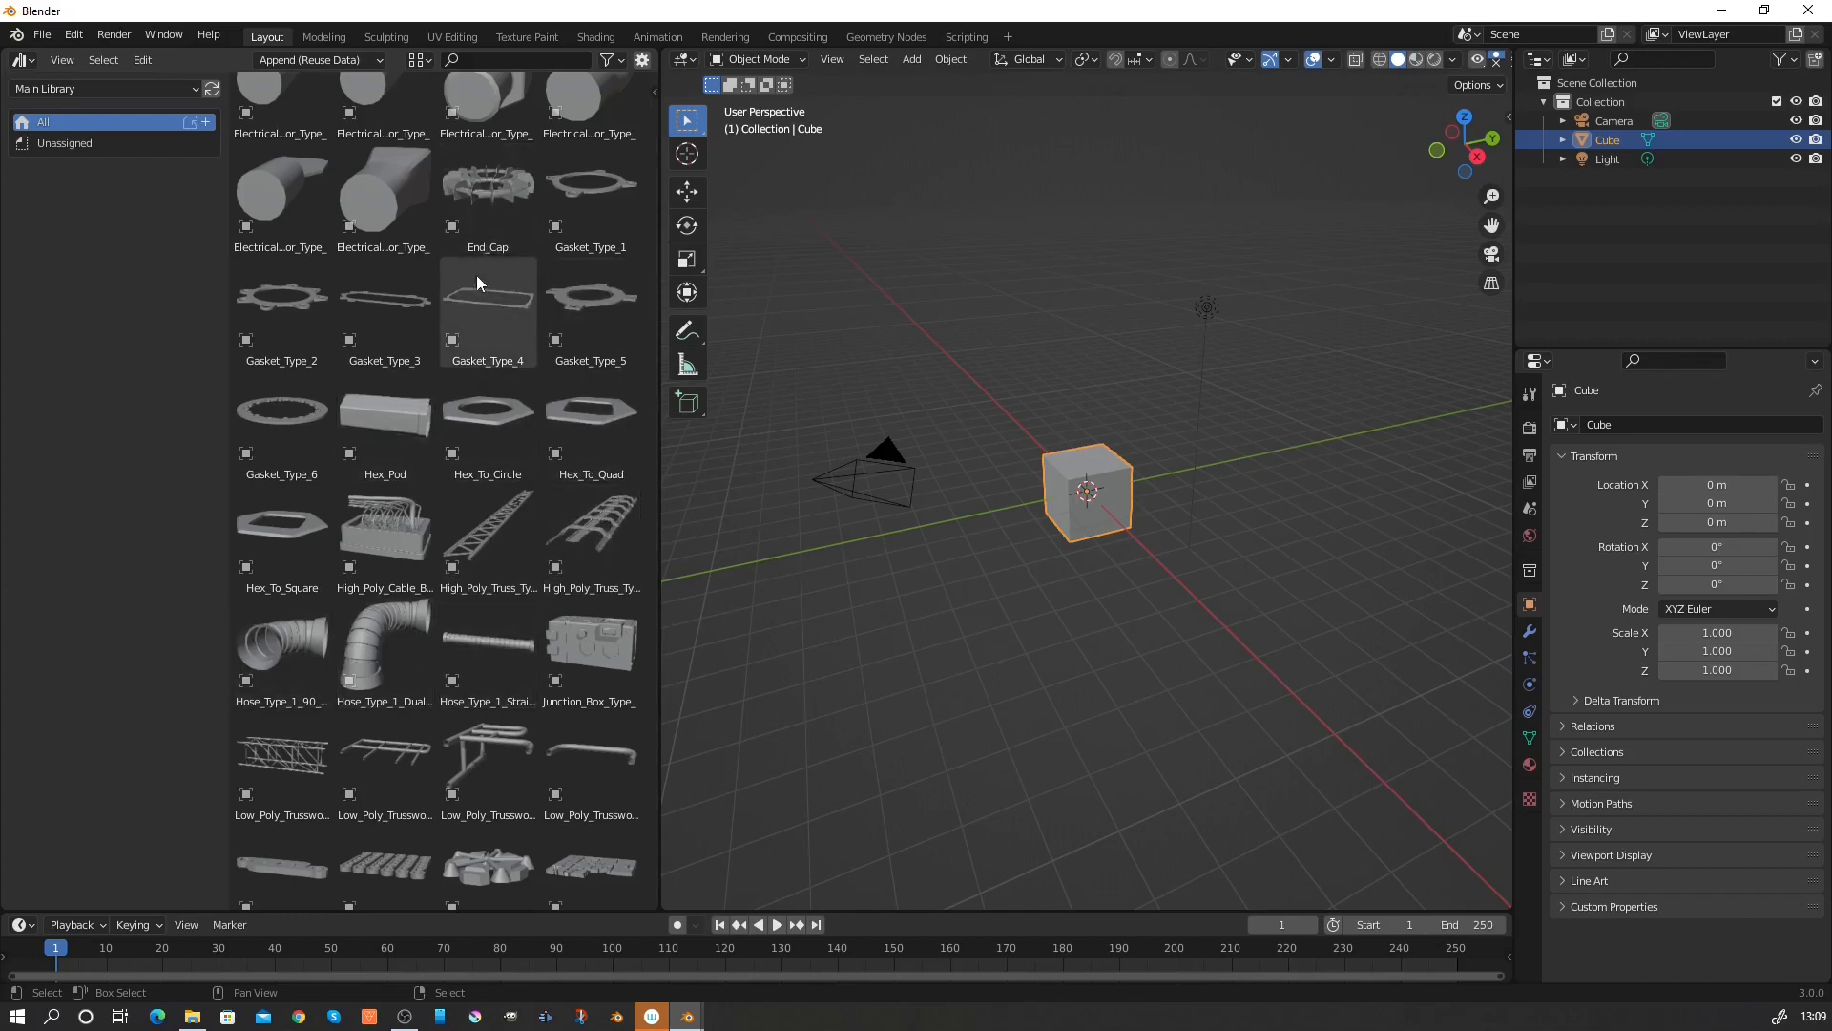
Look through the part thumbnails in the Main Library, from the plates and boxes to the hoses and tech parts.
scroll(487, 324, "up", 1)
scroll(501, 368, "up", 2)
scroll(468, 377, "up", 6)
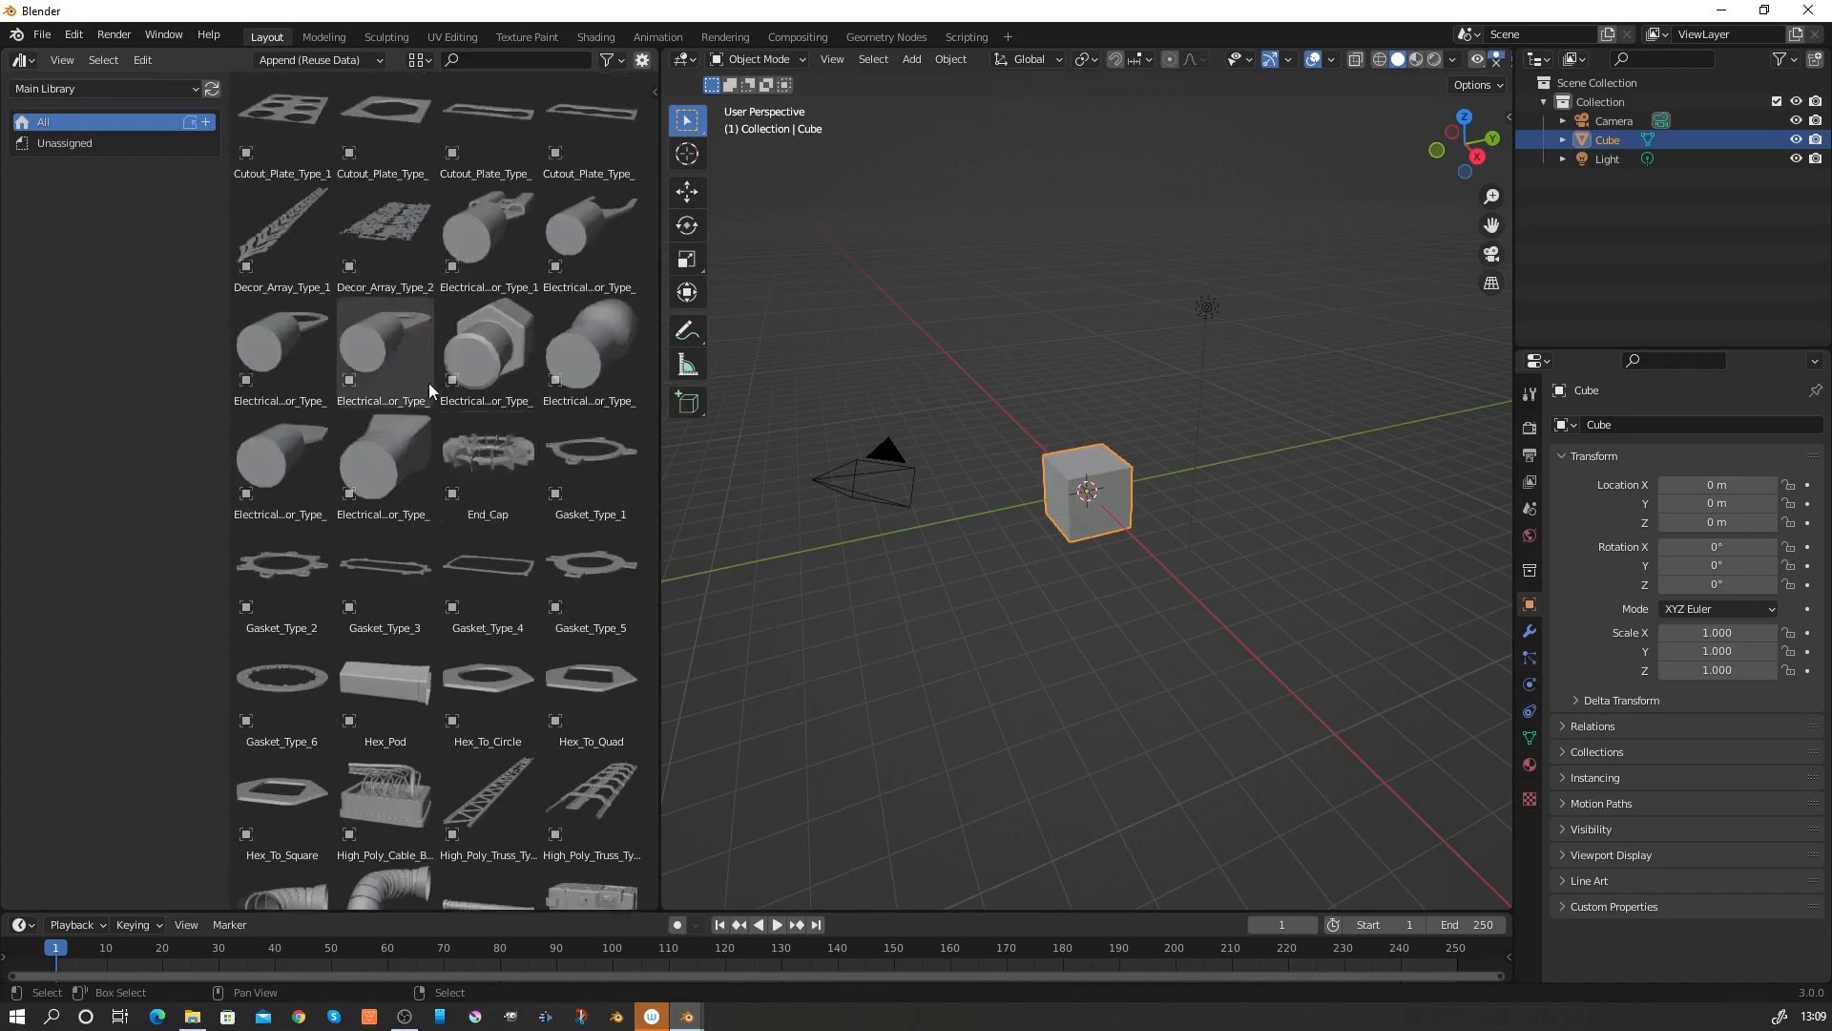
scroll(364, 296, "up", 15)
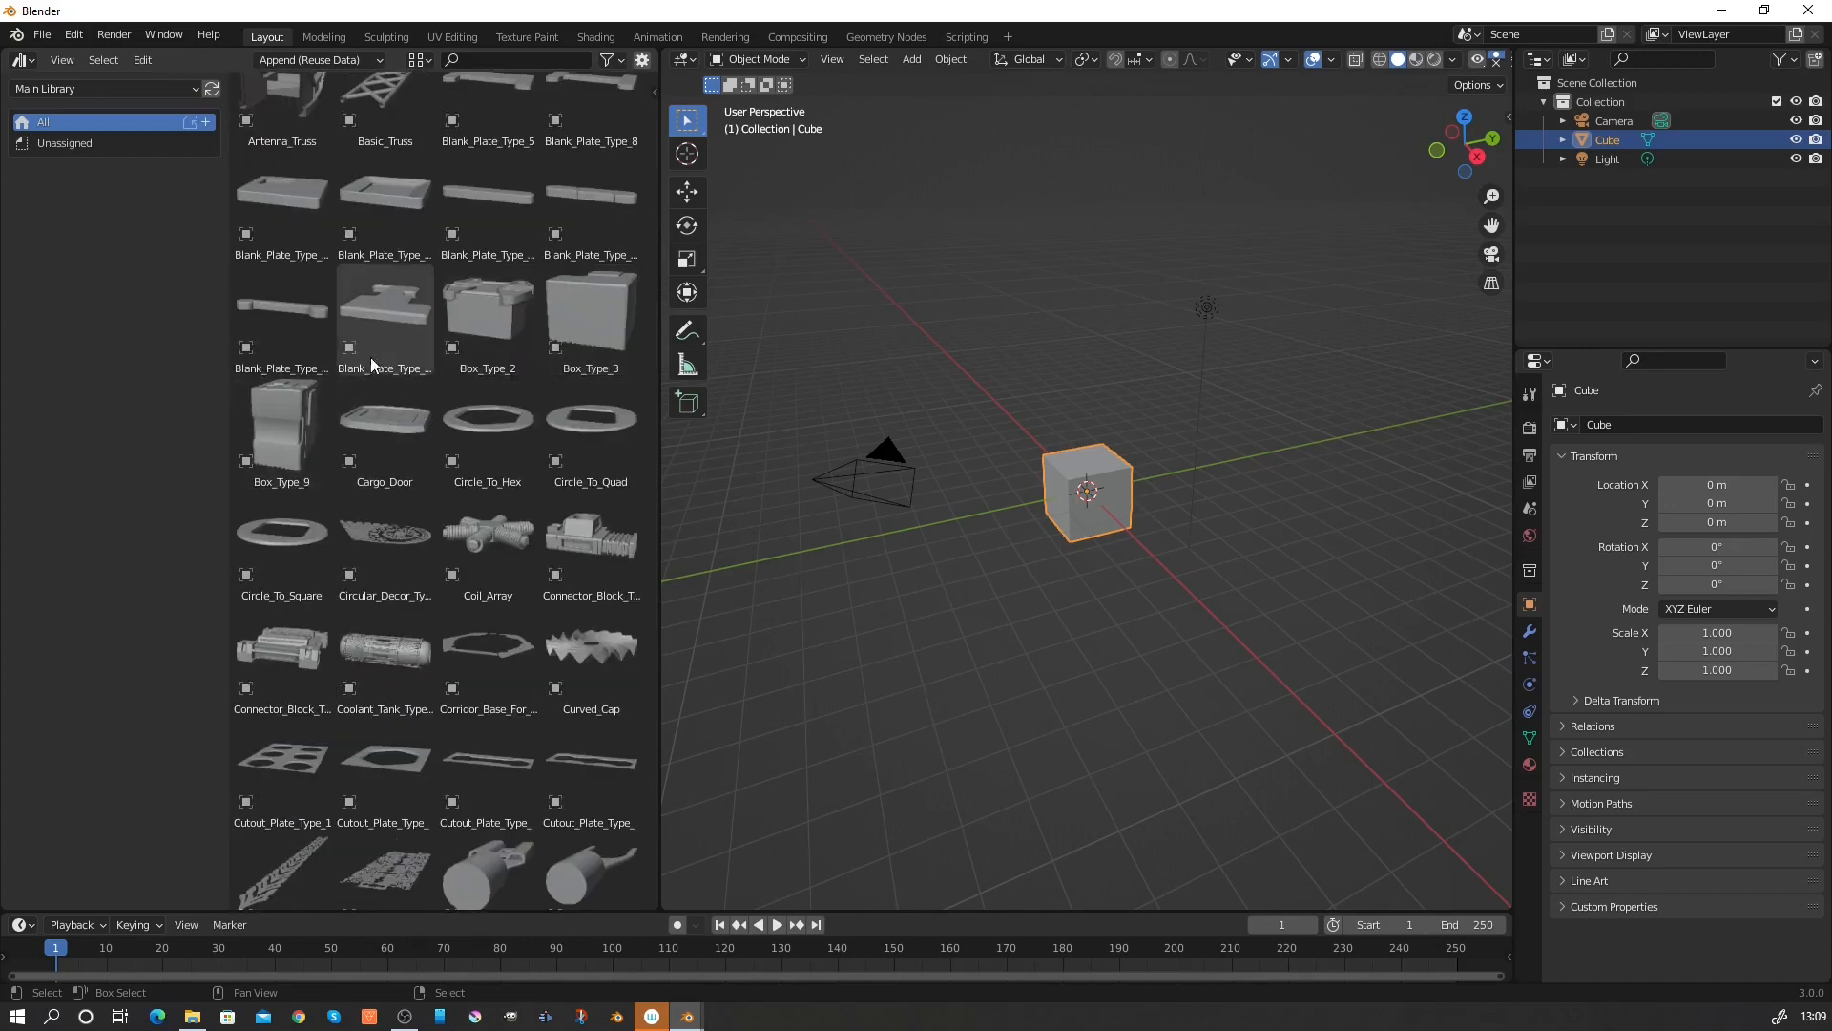
scroll(439, 492, "down", 7)
scroll(432, 498, "down", 15)
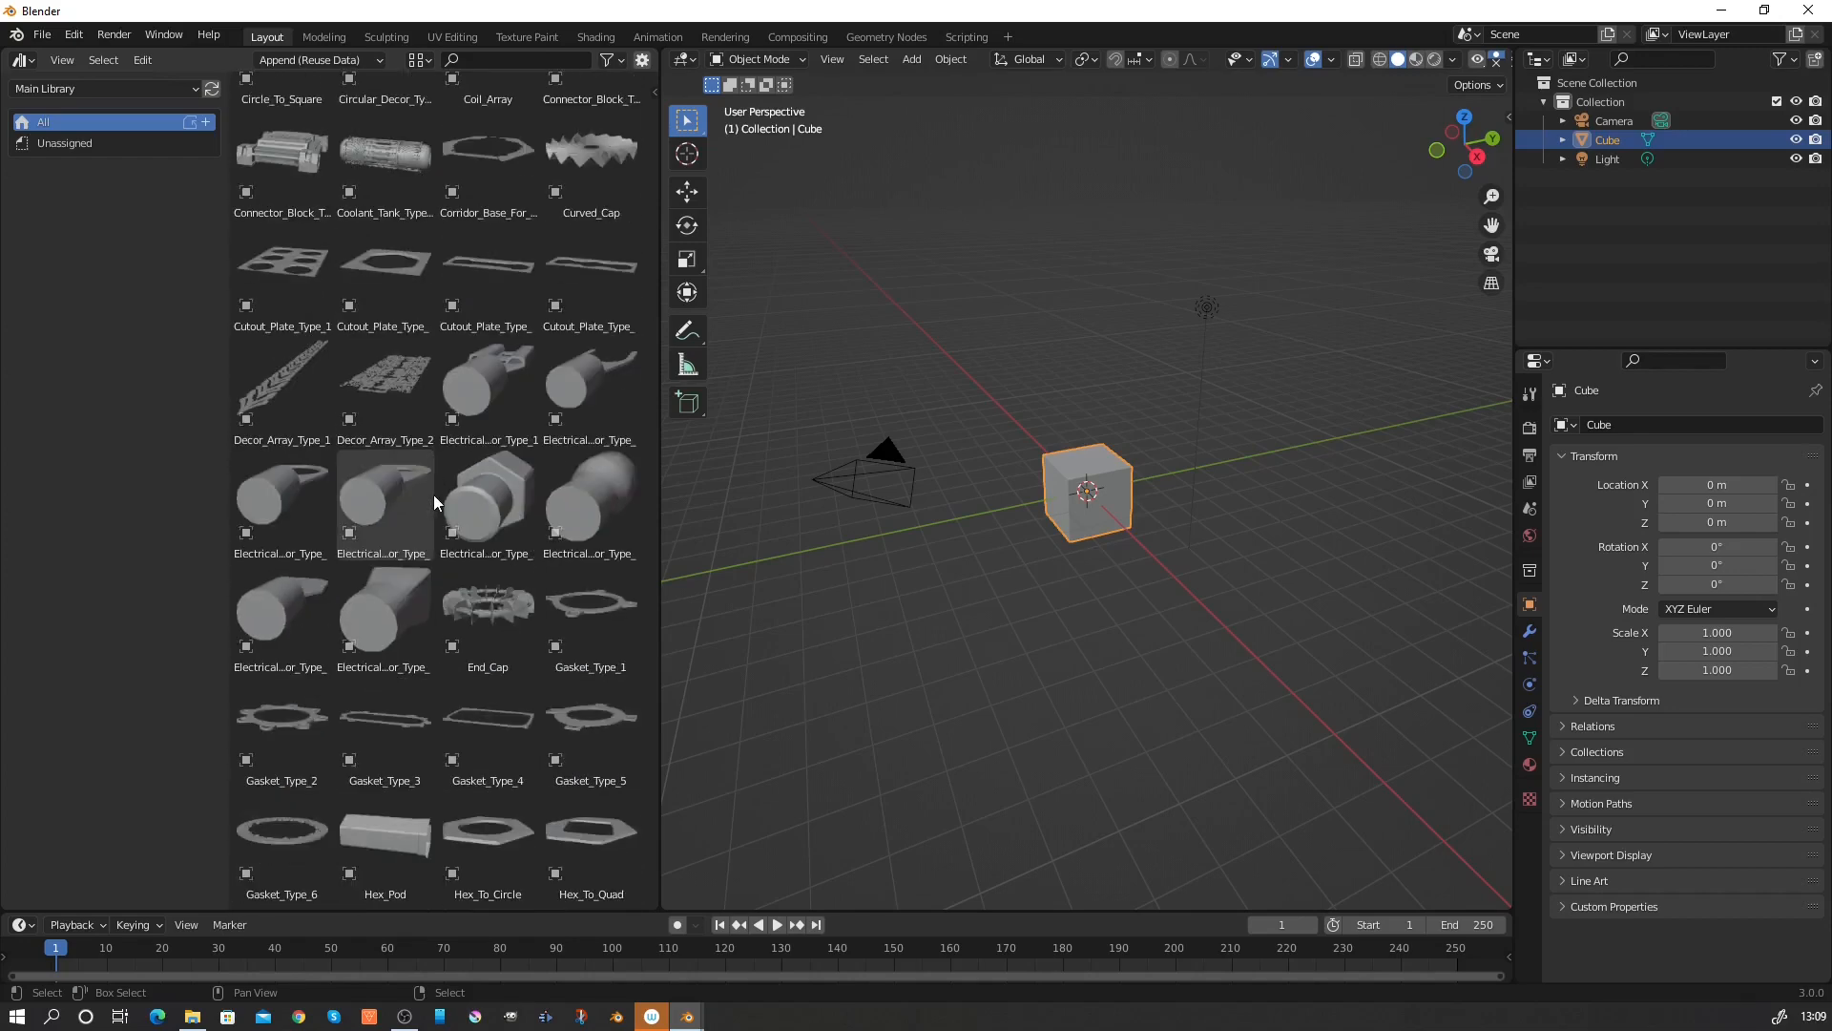
scroll(433, 495, "down", 9)
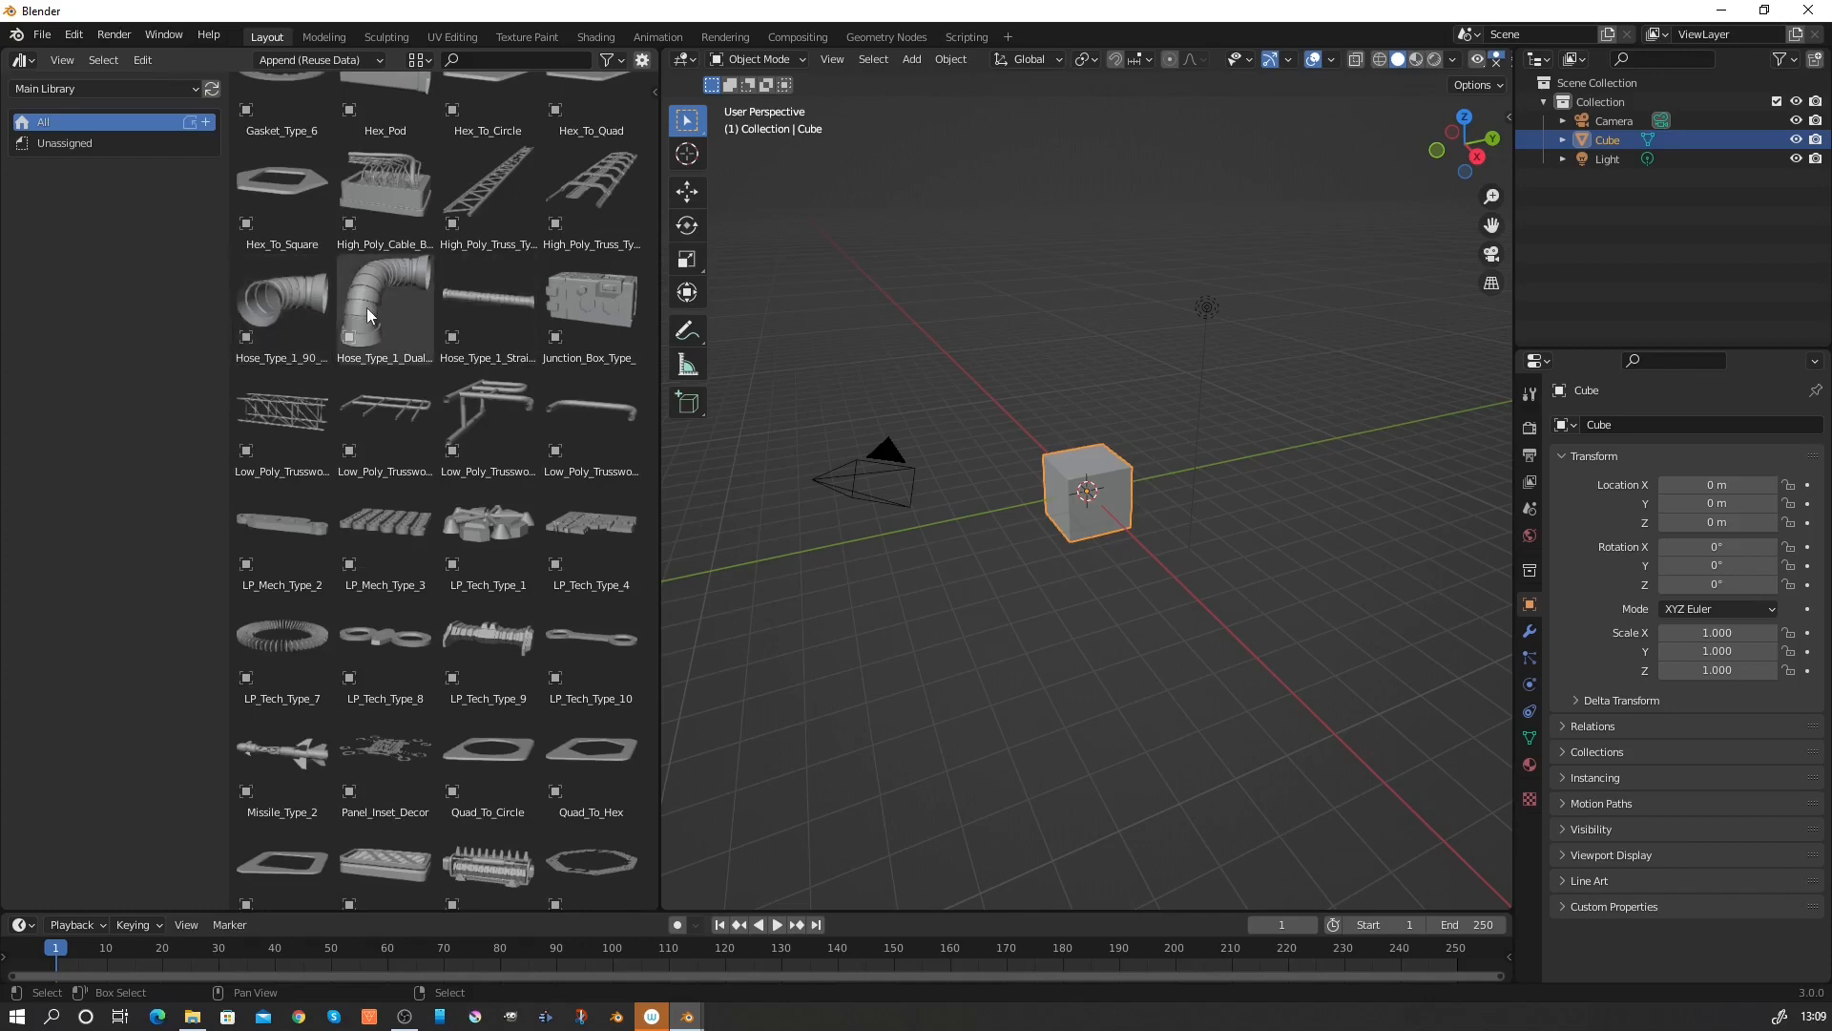
Switch to the TechBuilderLite_asset.blend window, split a vertical area off the 3D viewport and turn it into an Asset Browser.
mouse_move(688, 1019)
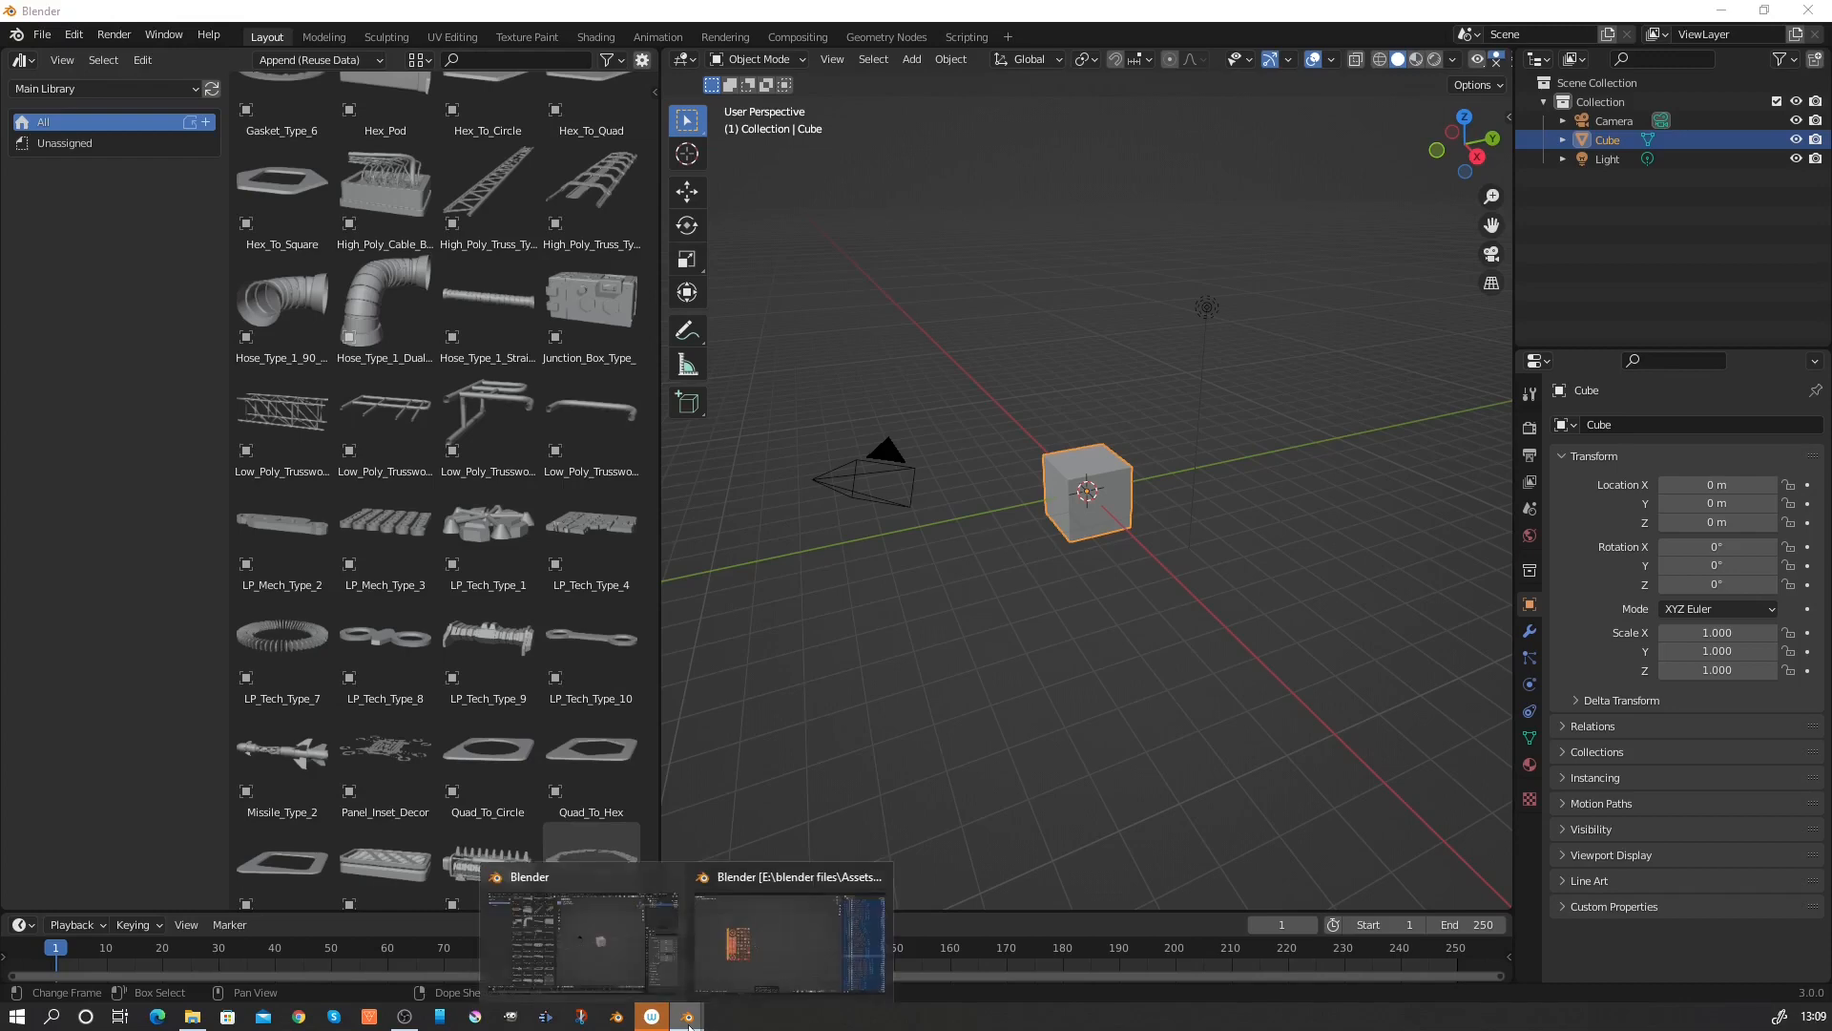
left_click(763, 959)
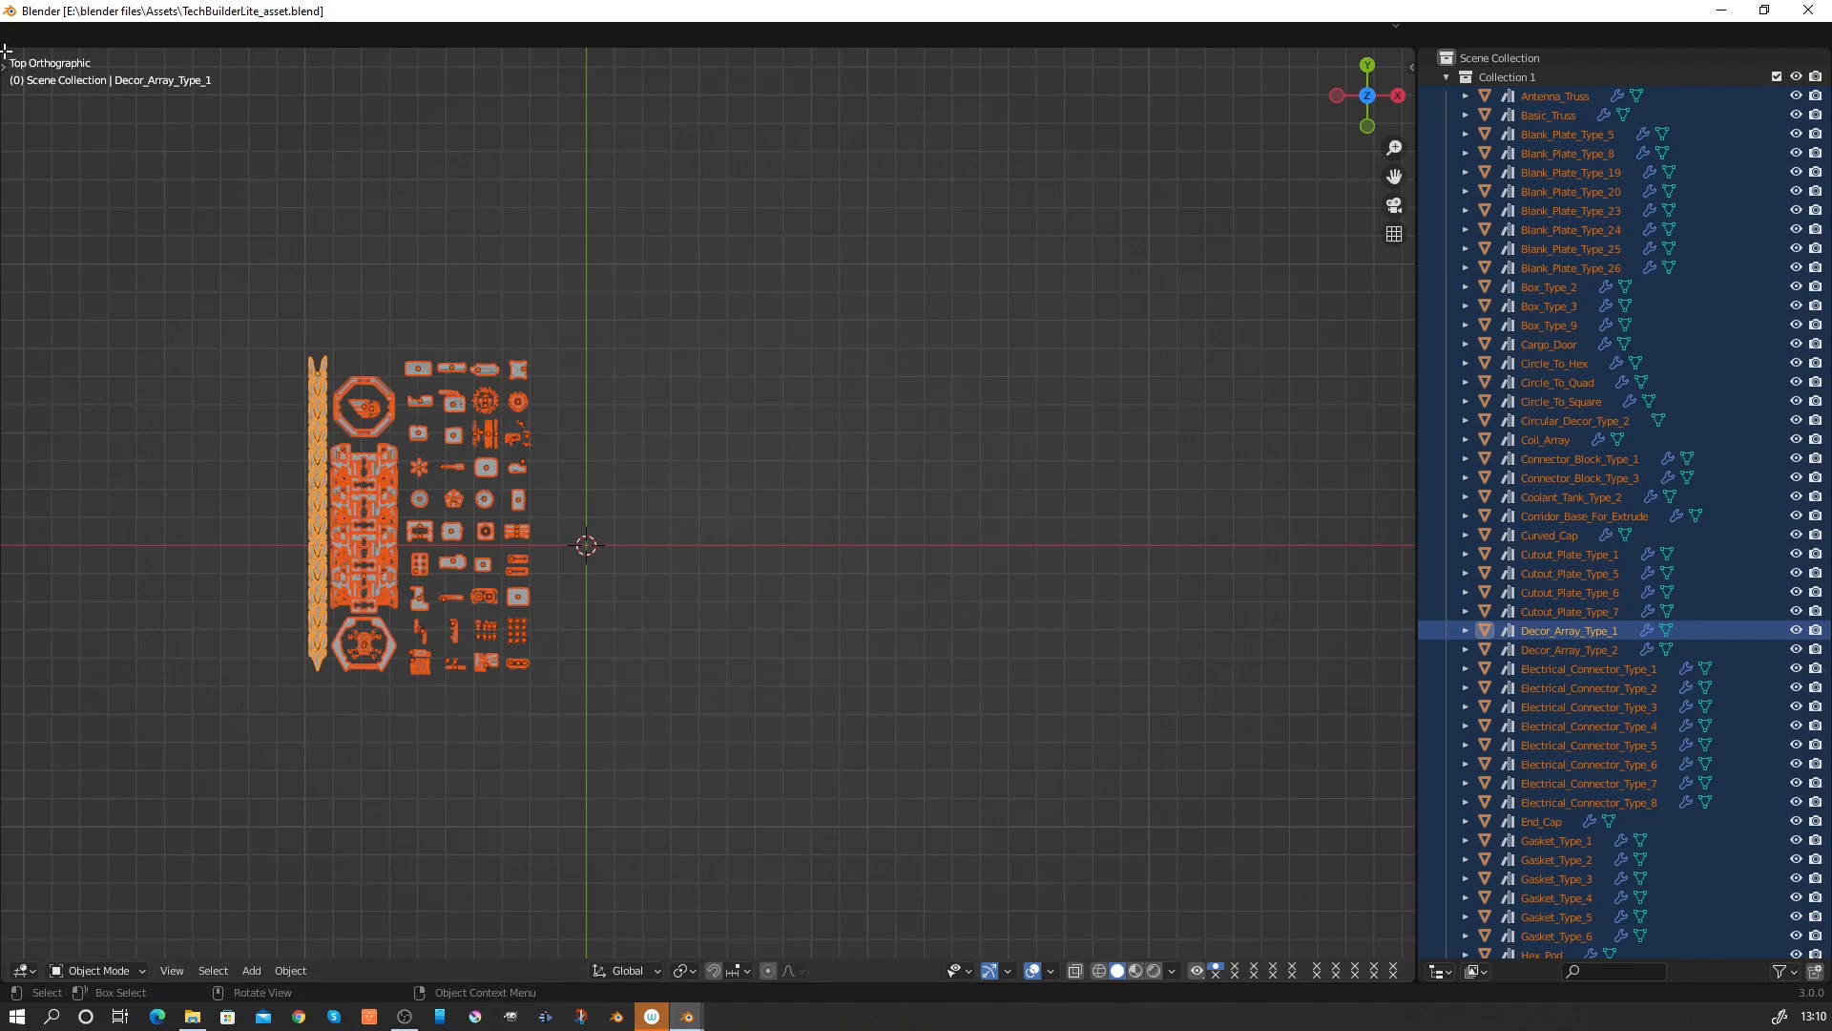
left_click_drag(5, 52, 487, 114)
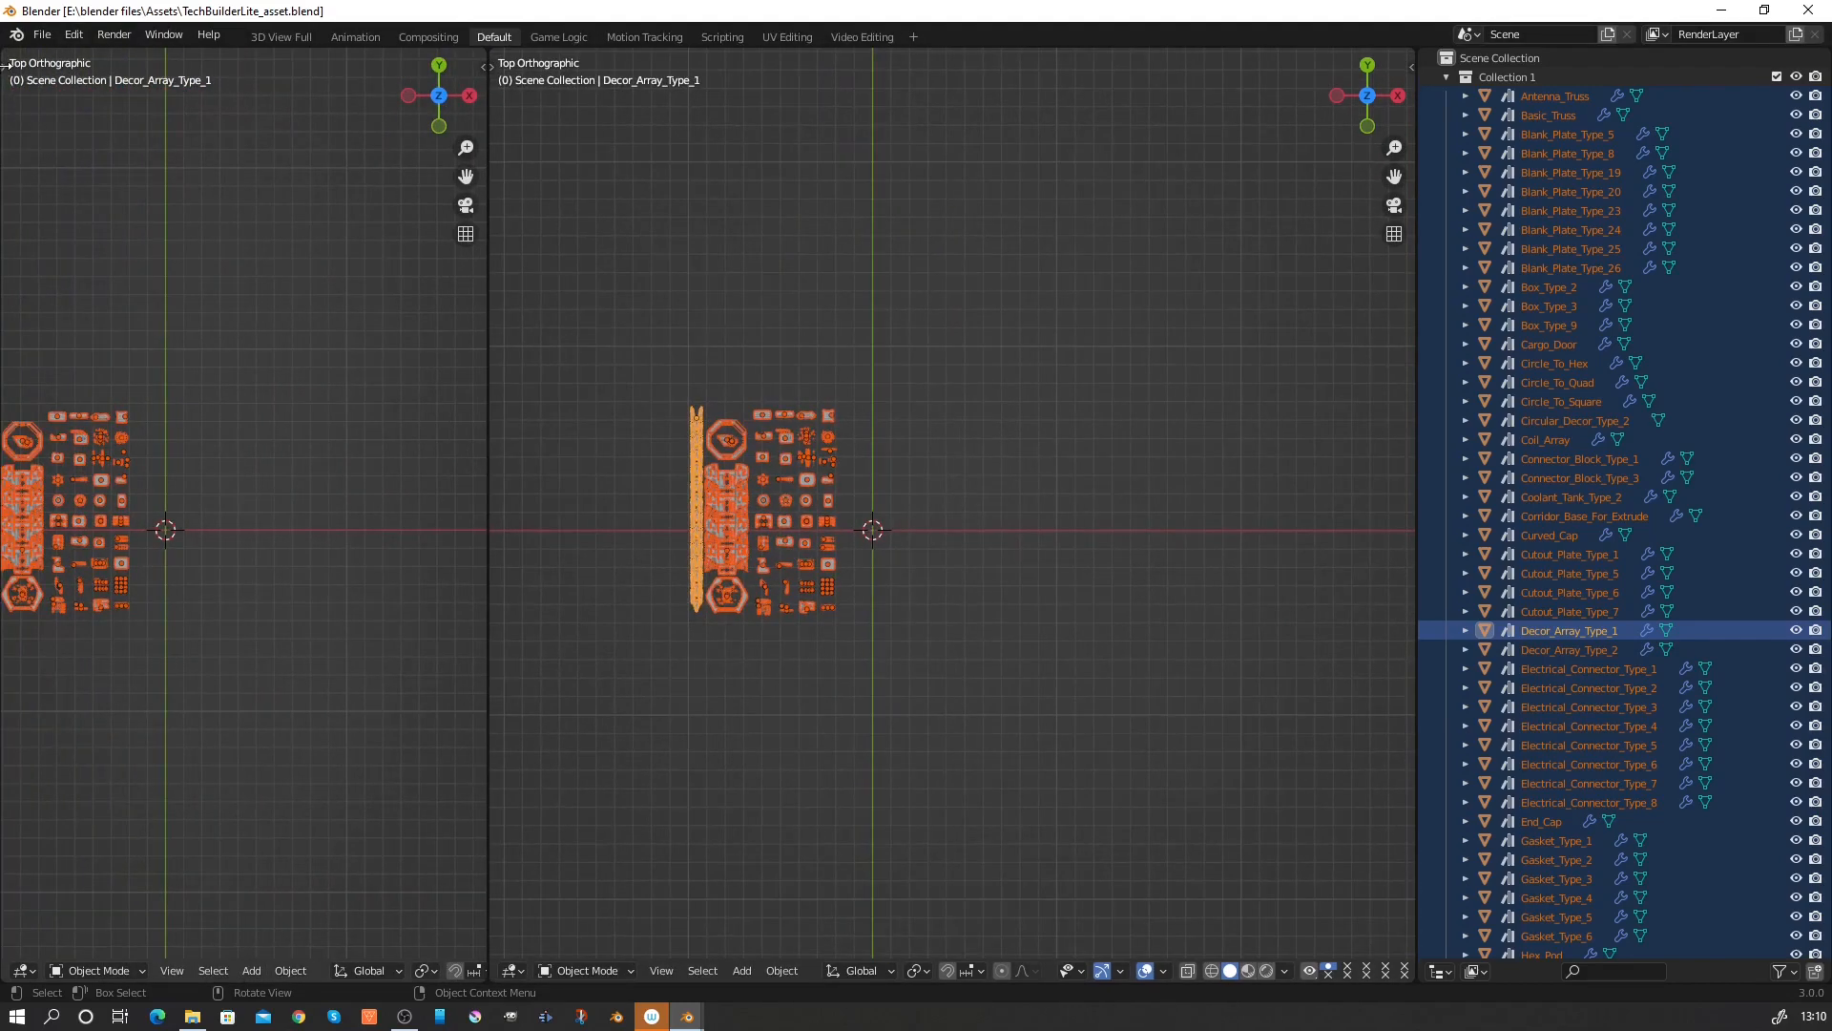
left_click(24, 970)
left_click(213, 971)
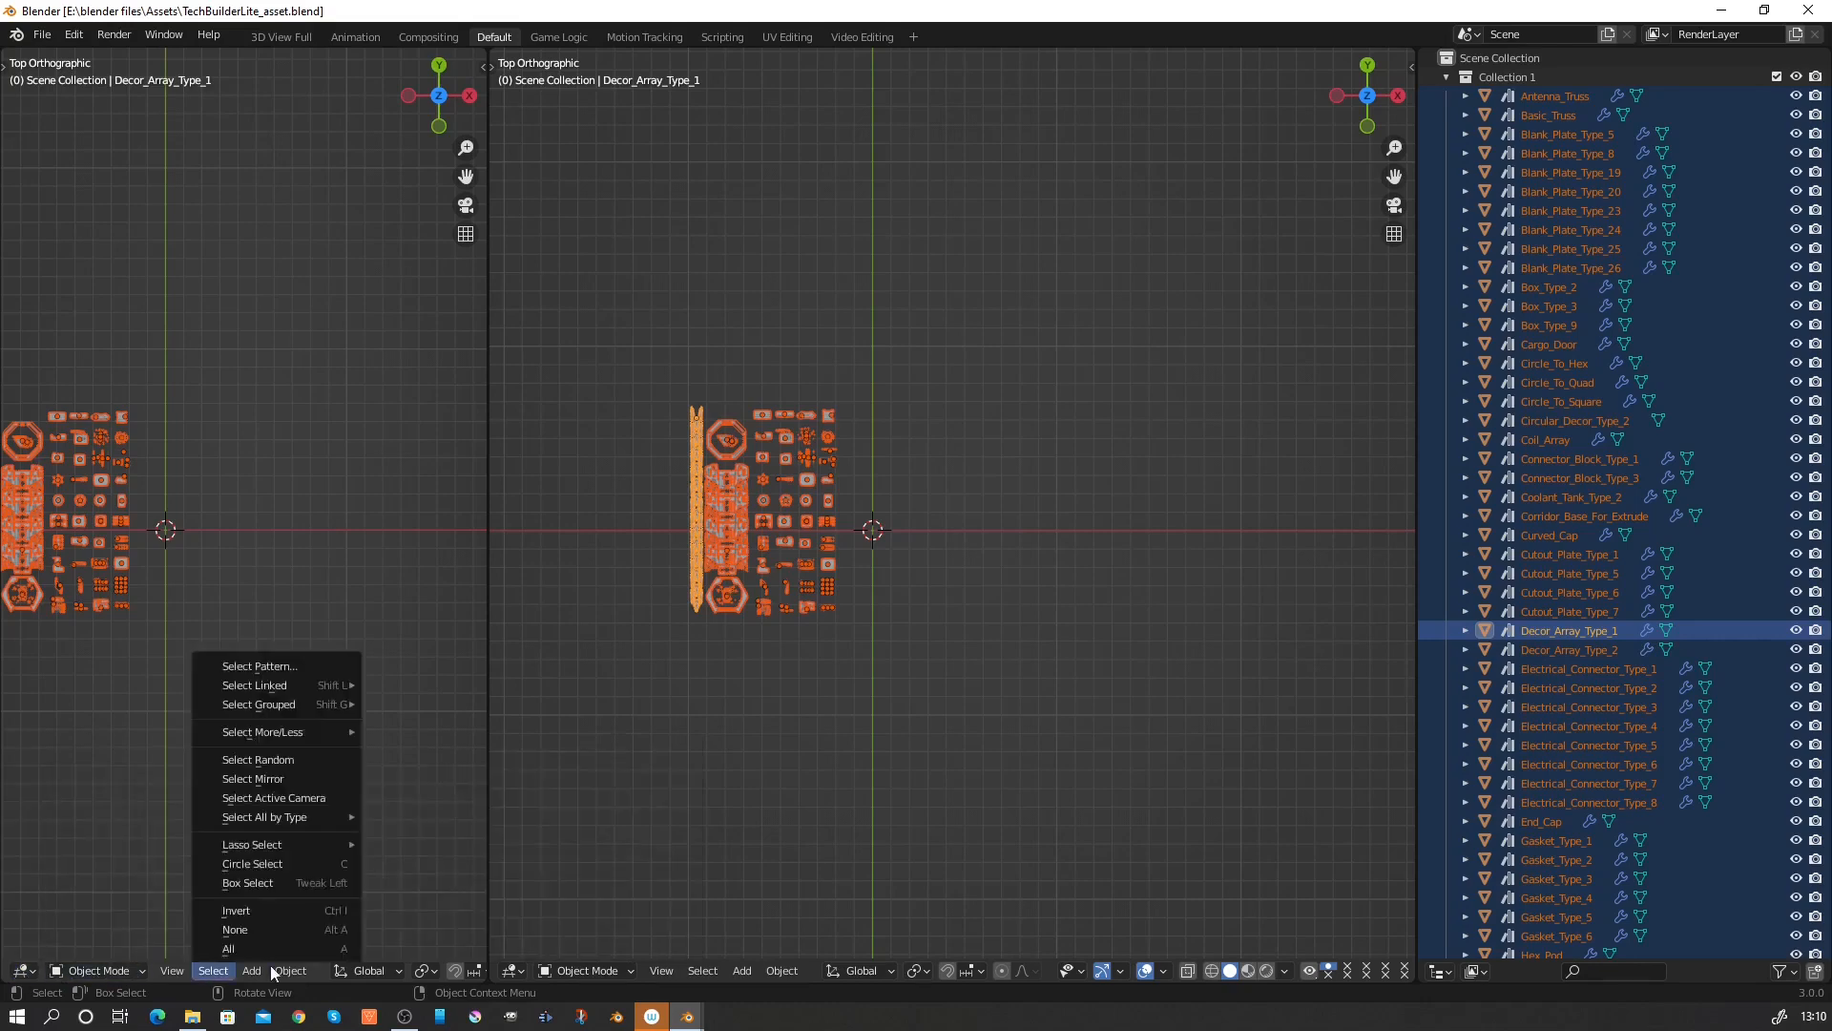
left_click(24, 970)
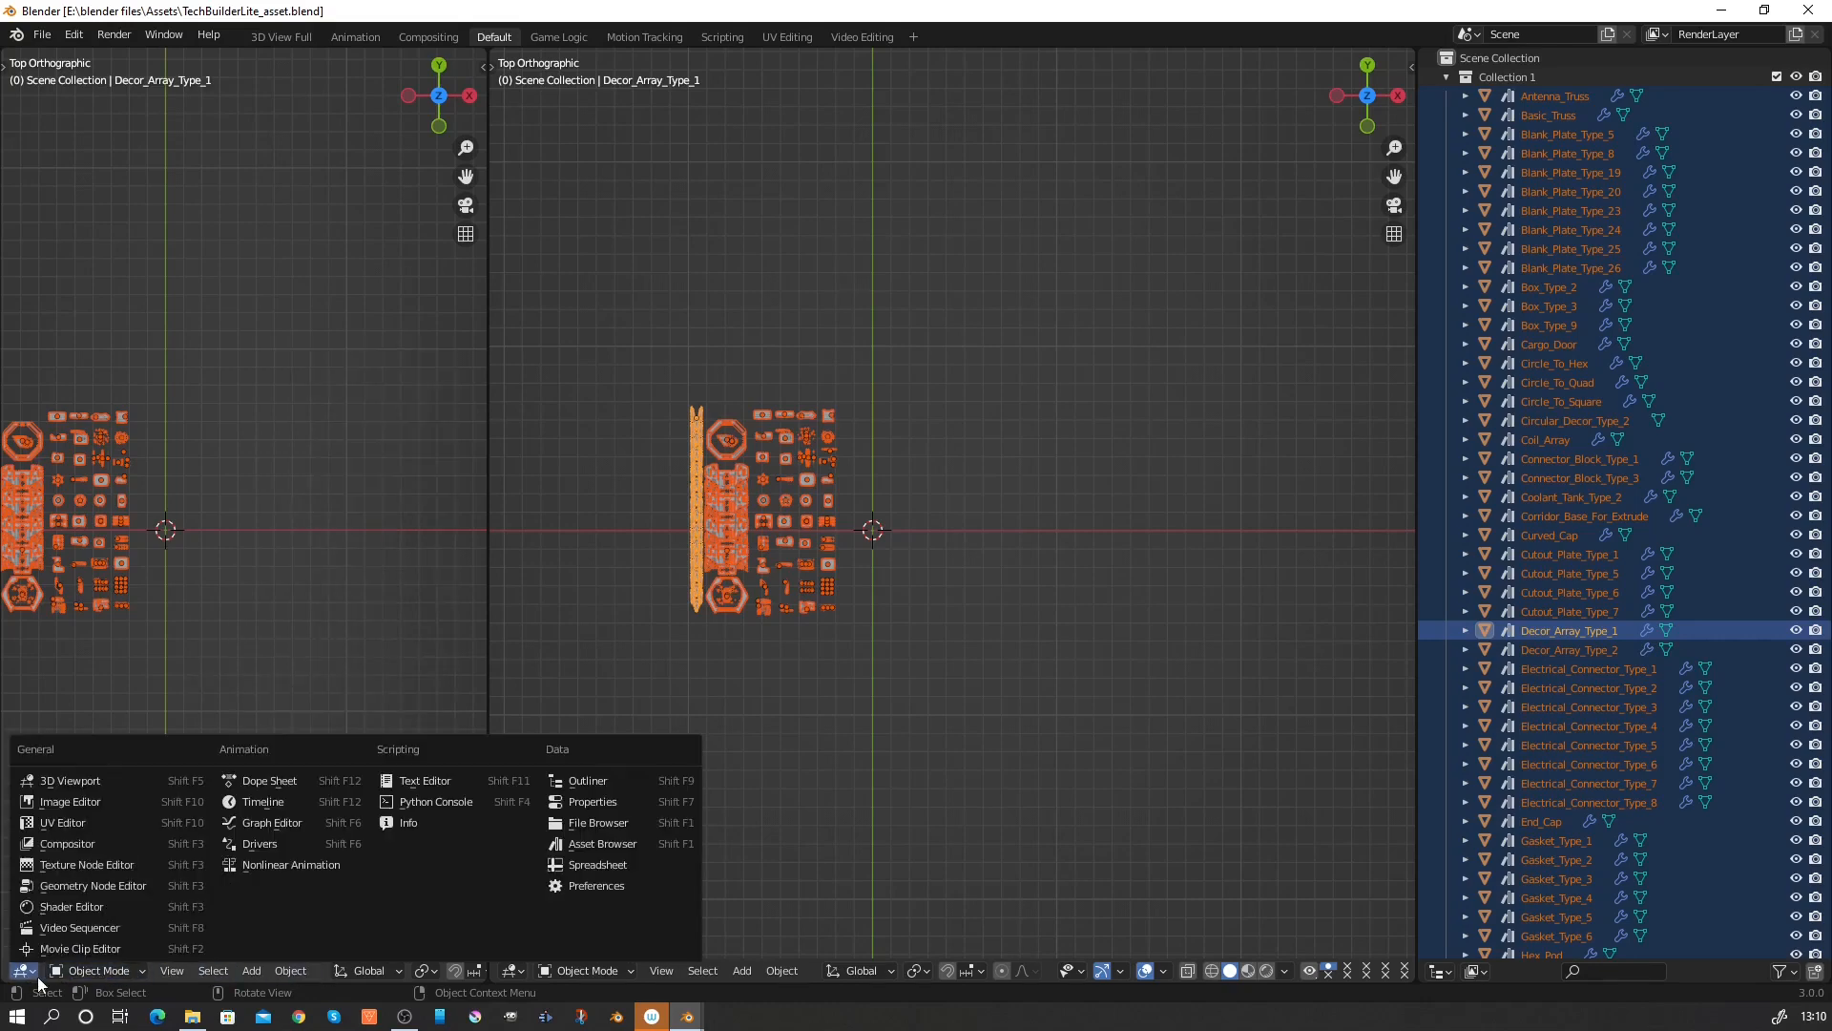
left_click(597, 846)
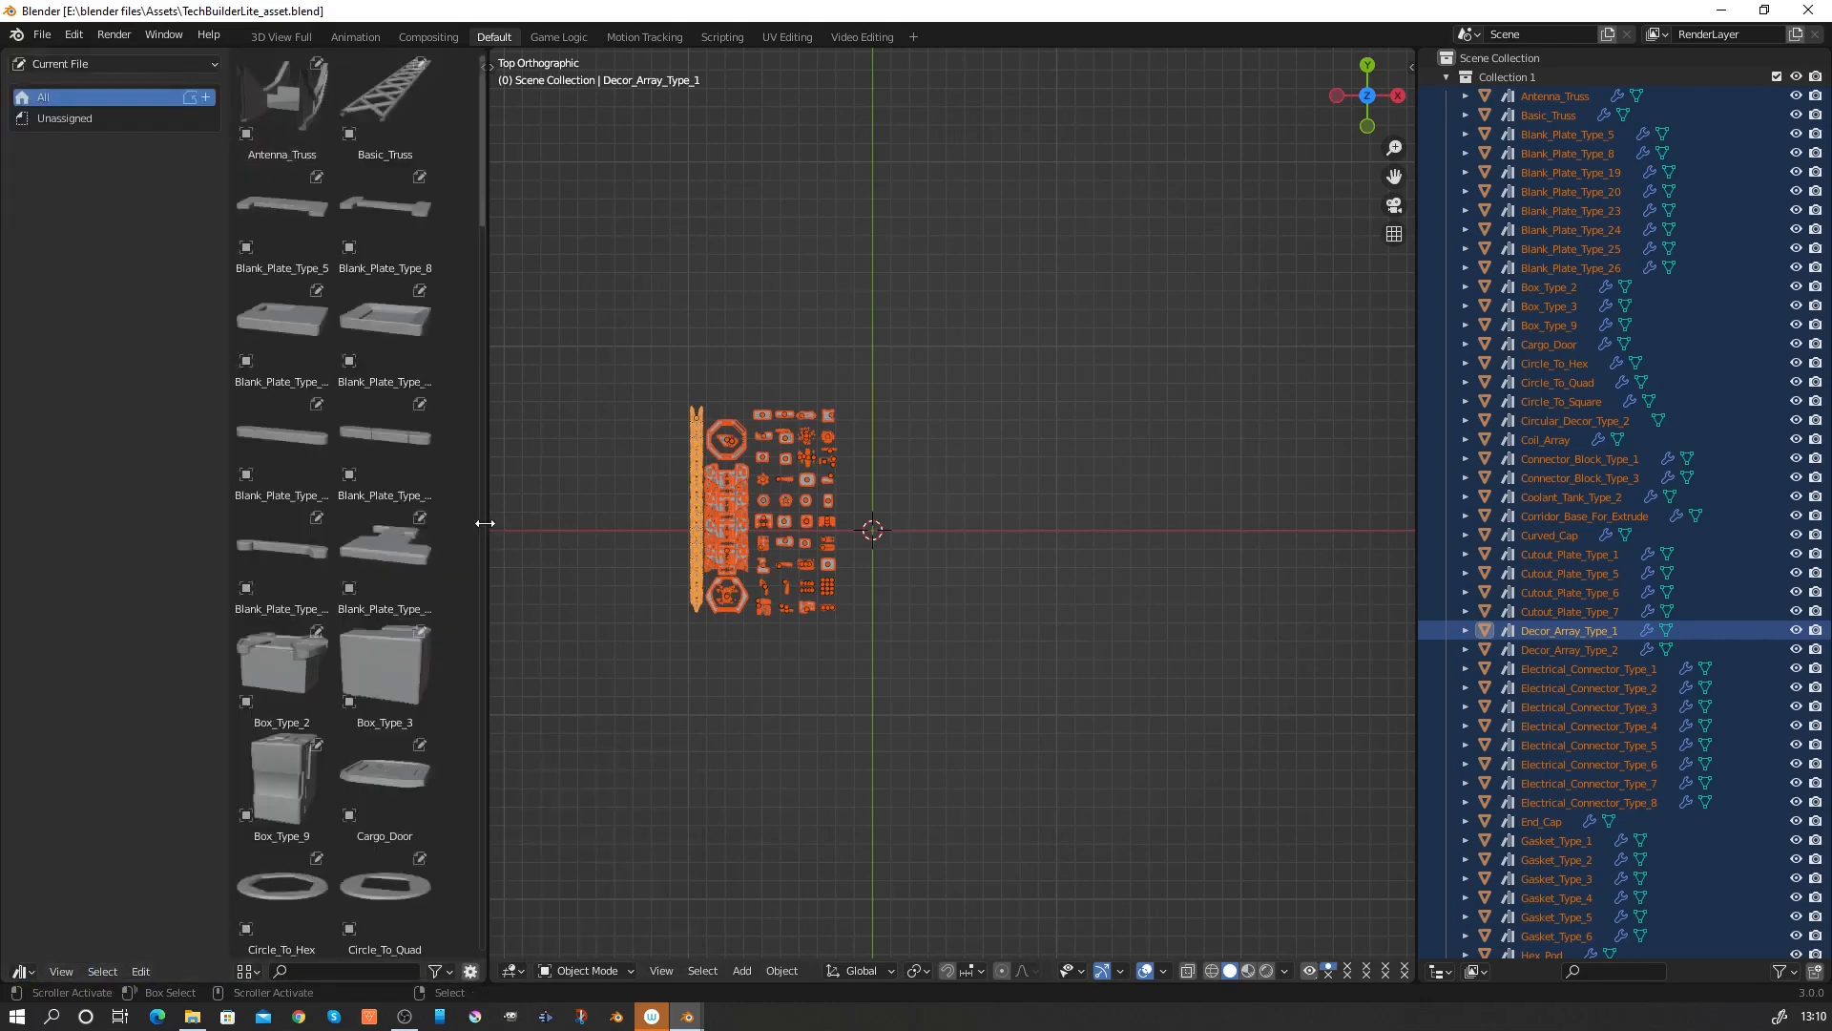
Widen the Asset Browser and join it over the 3D viewport so that it takes up that whole area.
left_click_drag(485, 523, 742, 525)
right_click(743, 527)
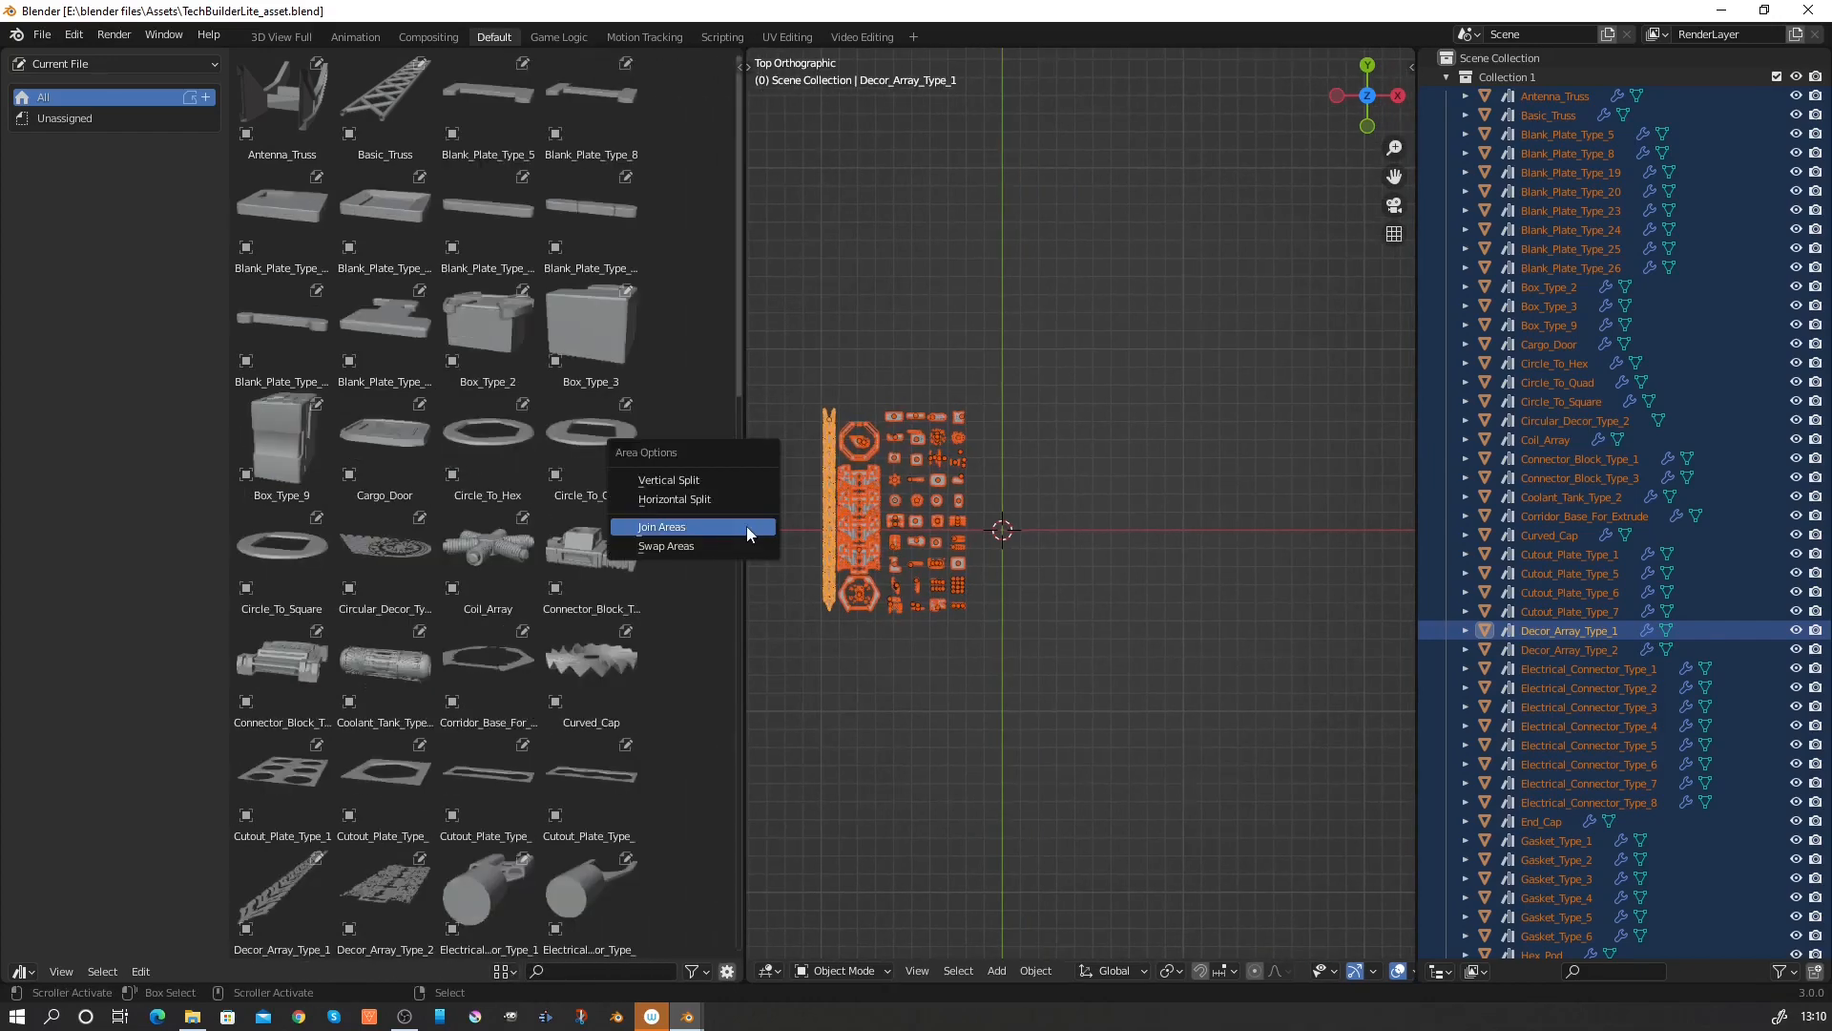
left_click(746, 525)
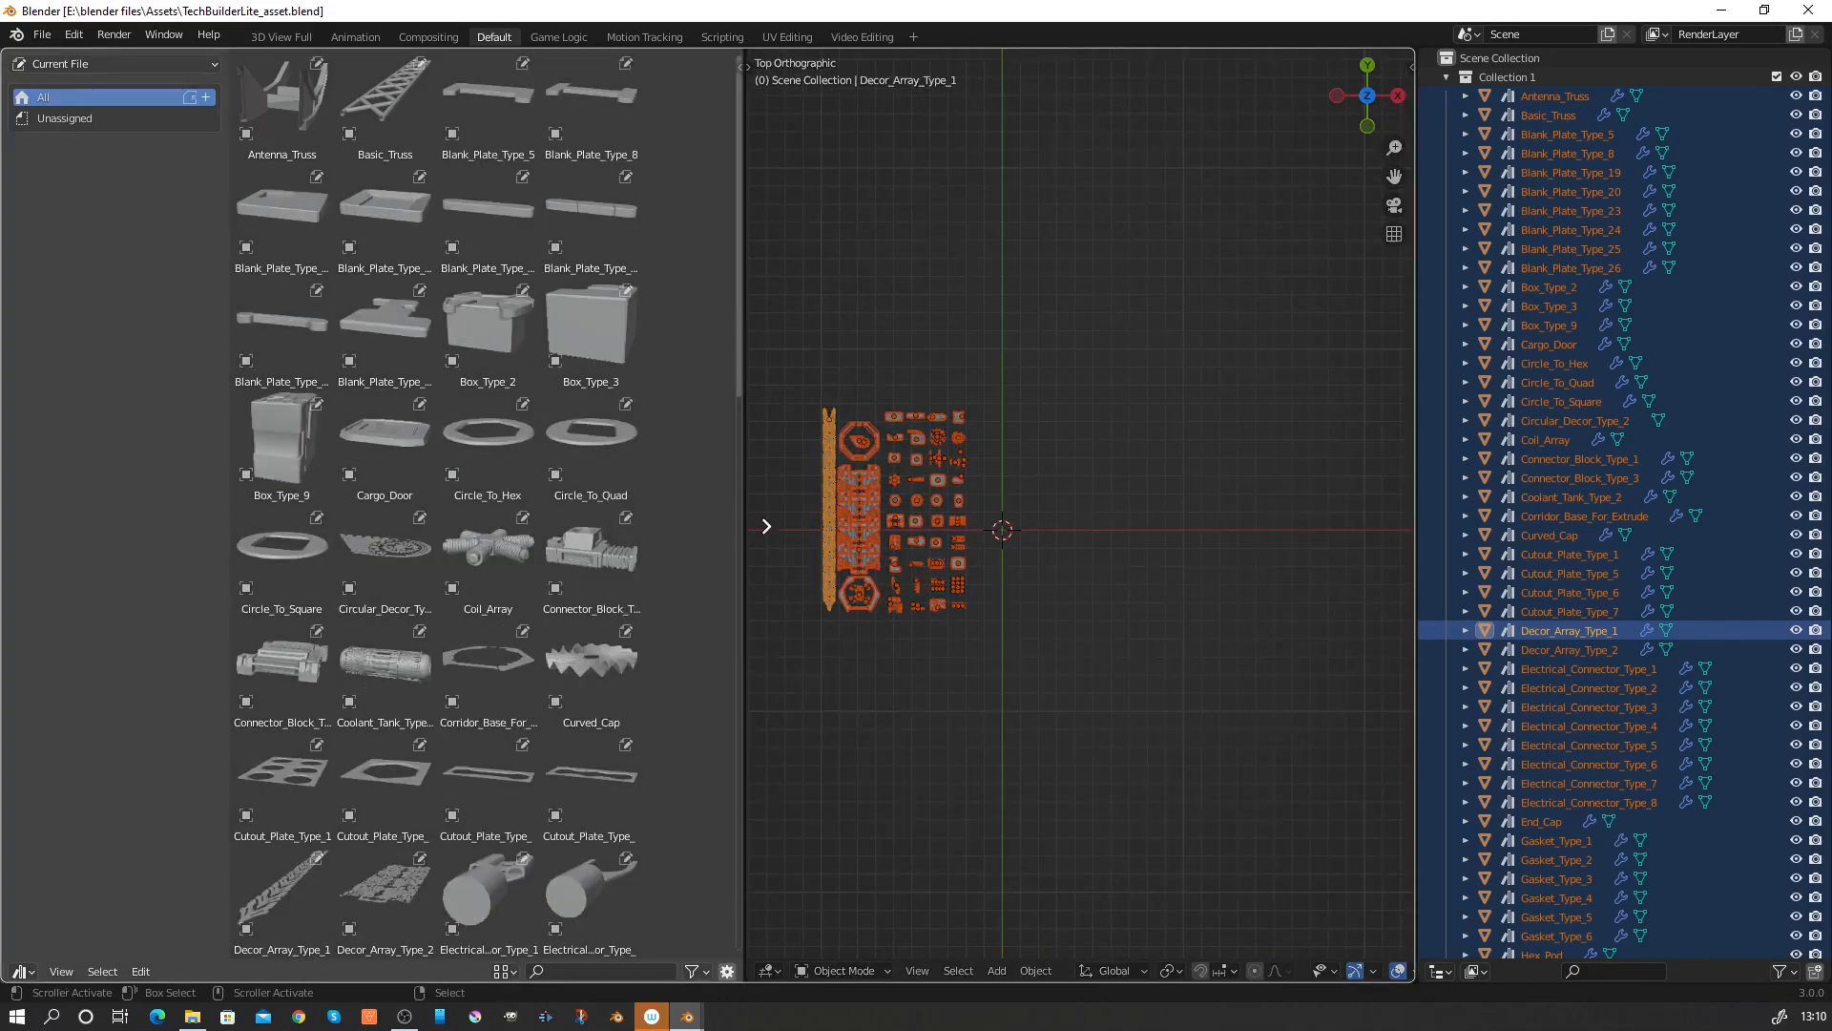
left_click(763, 527)
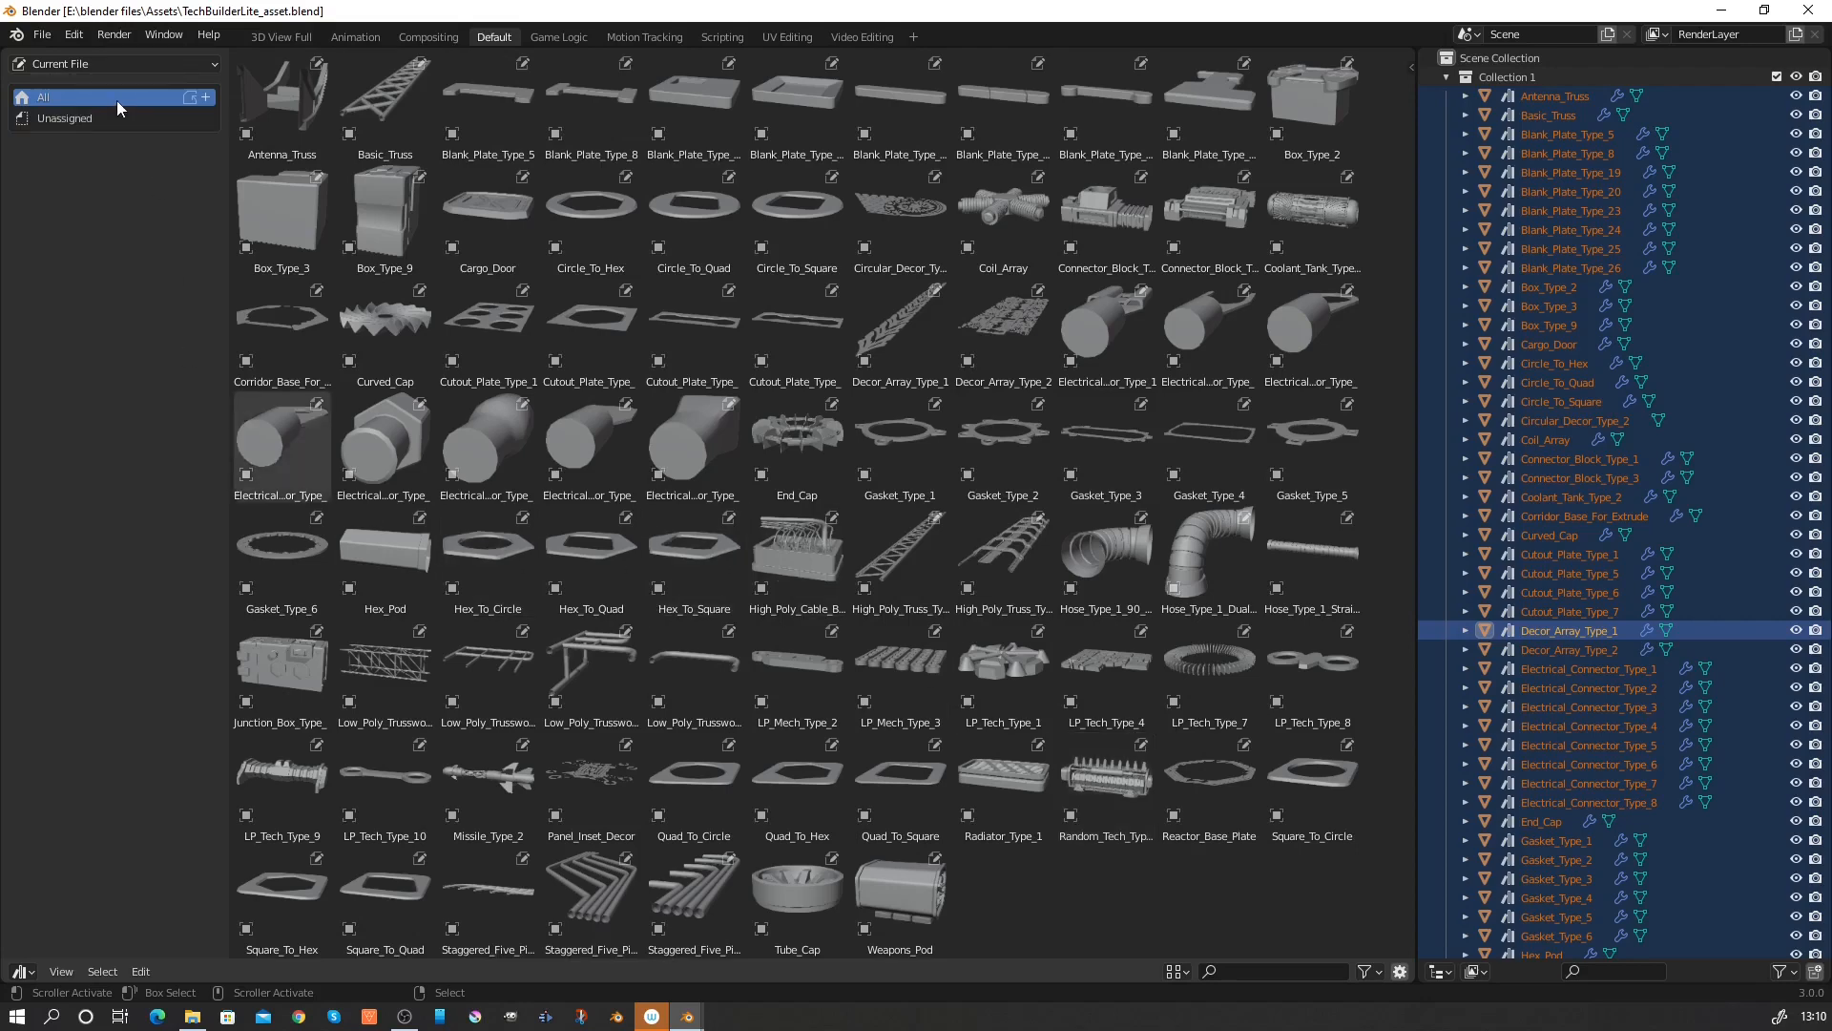
Set the Asset Browser to Main Library and create a new top-level catalog named Scifi.
left_click(120, 68)
left_click(112, 141)
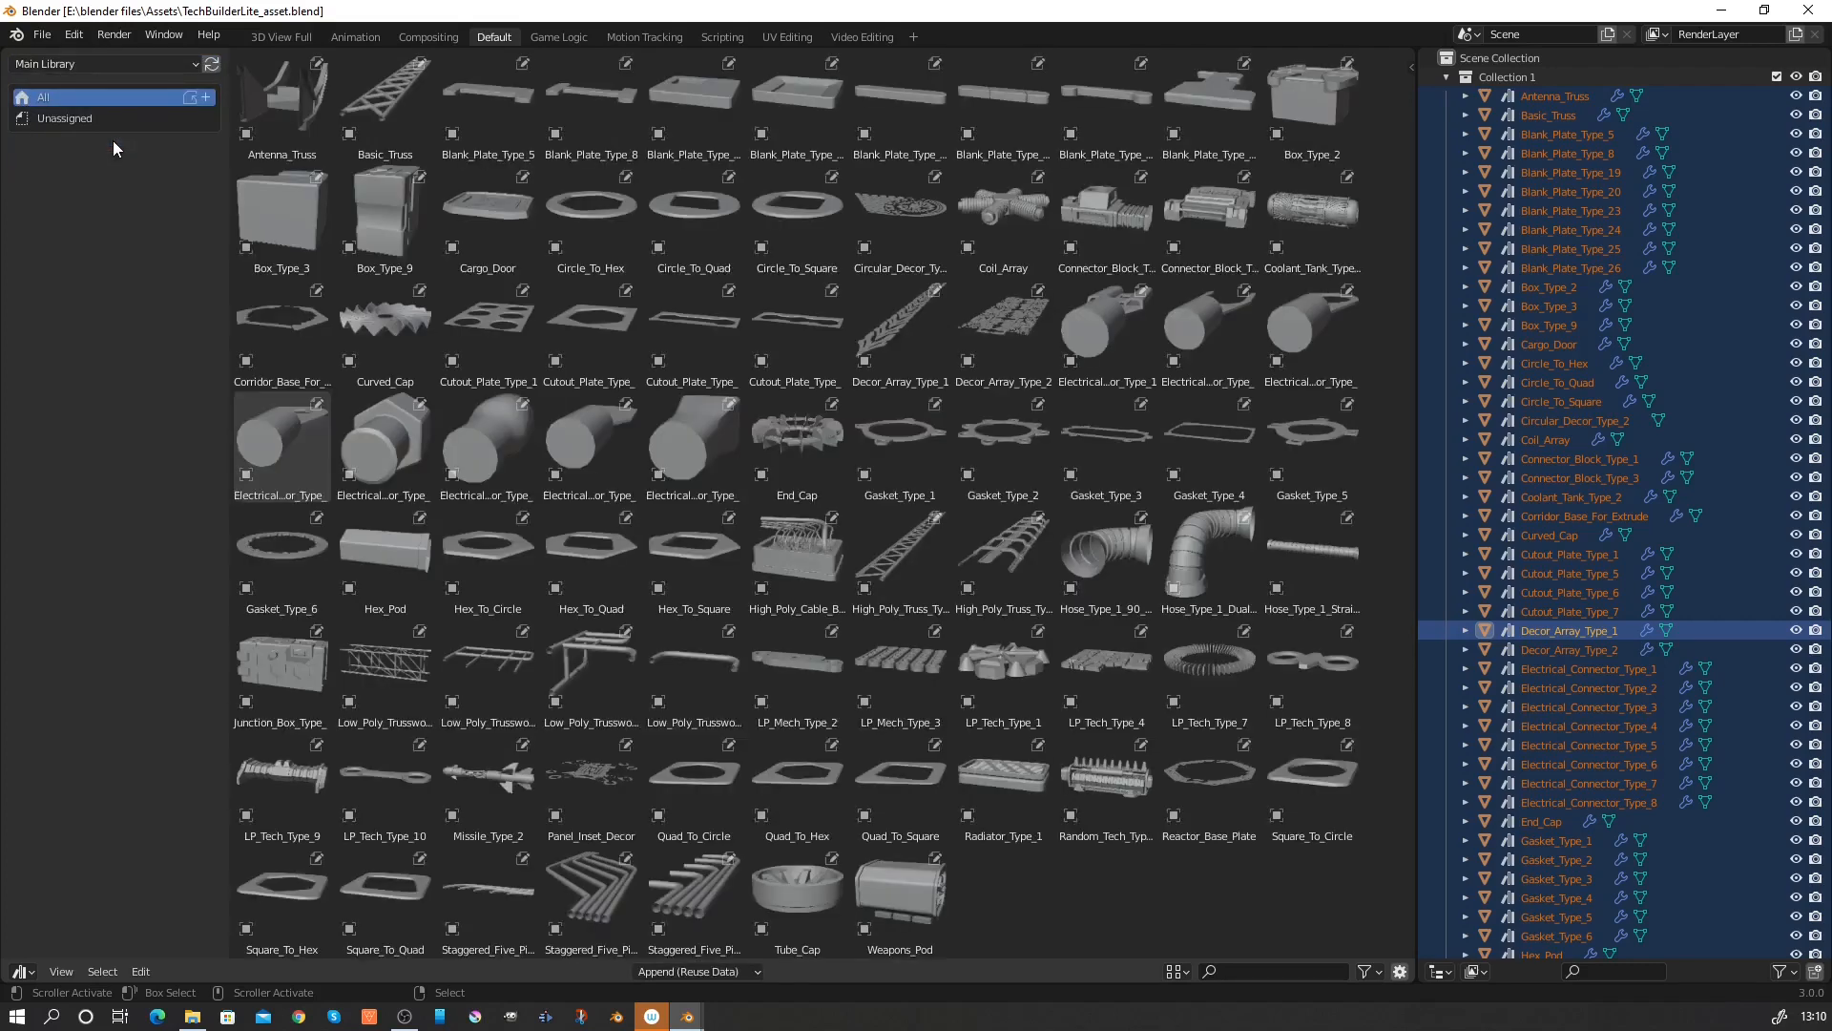
left_click(204, 96)
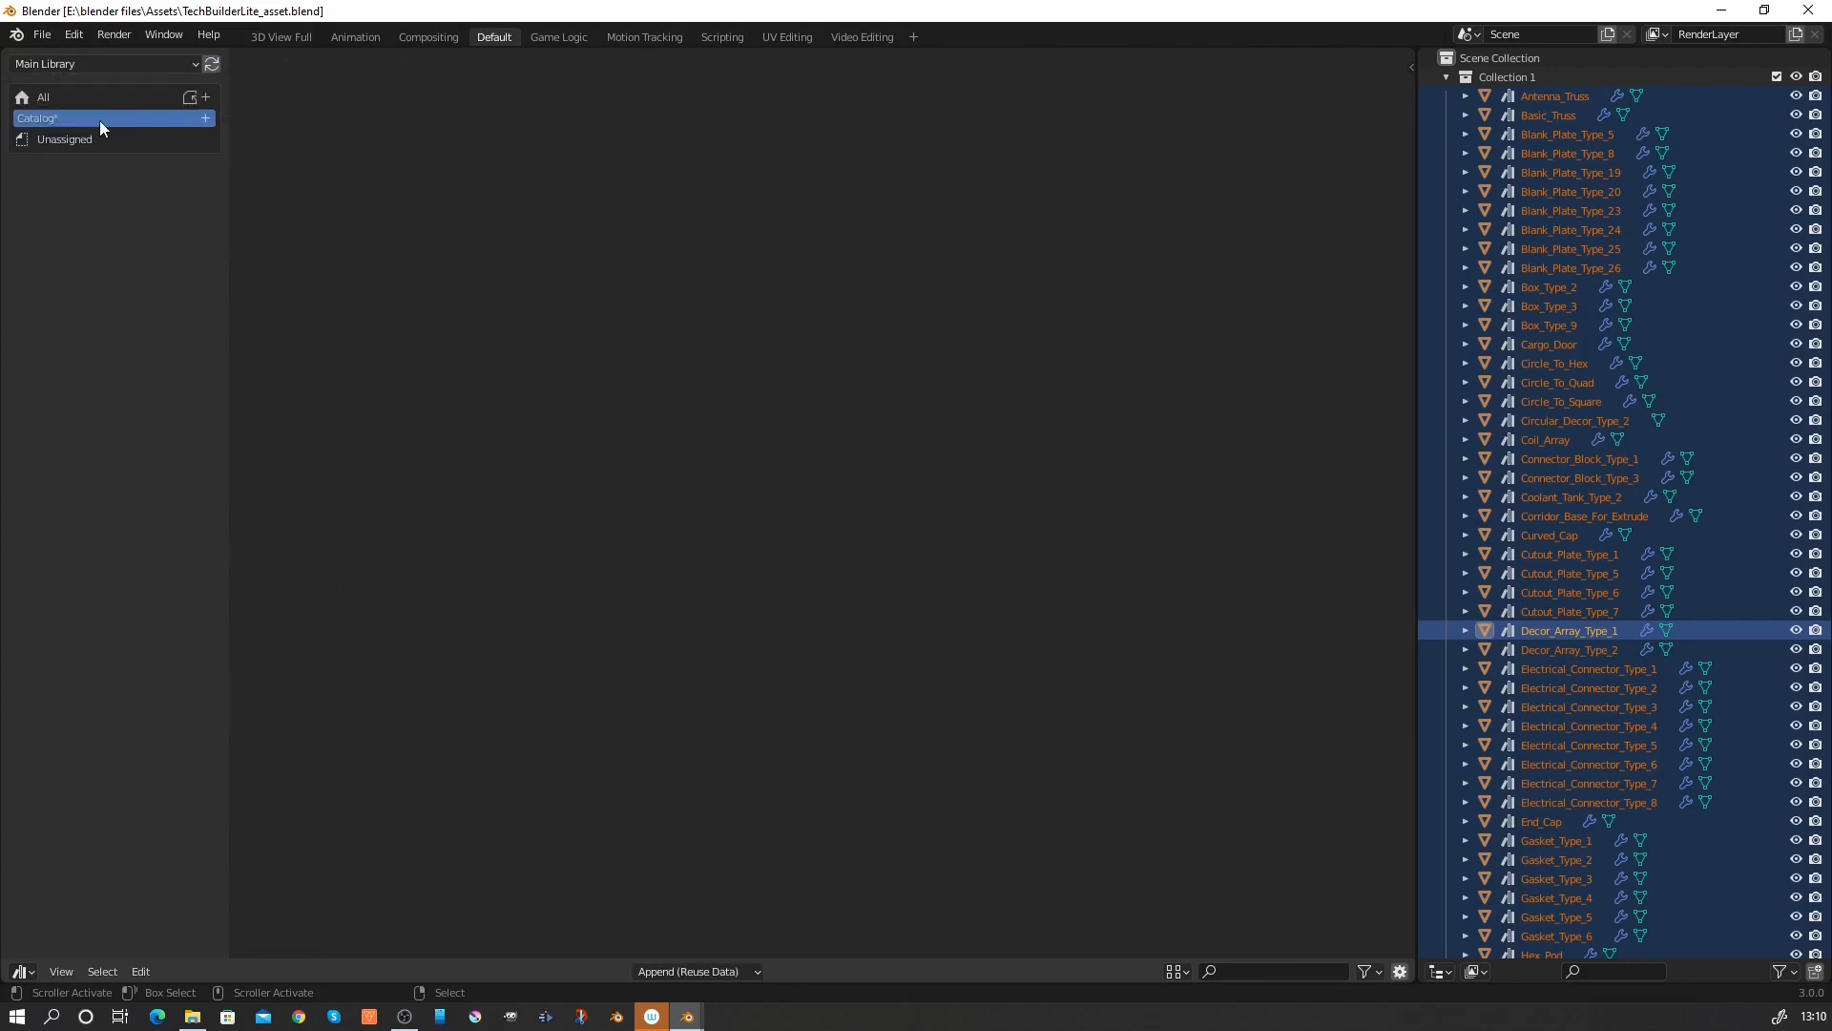
double_click(71, 122)
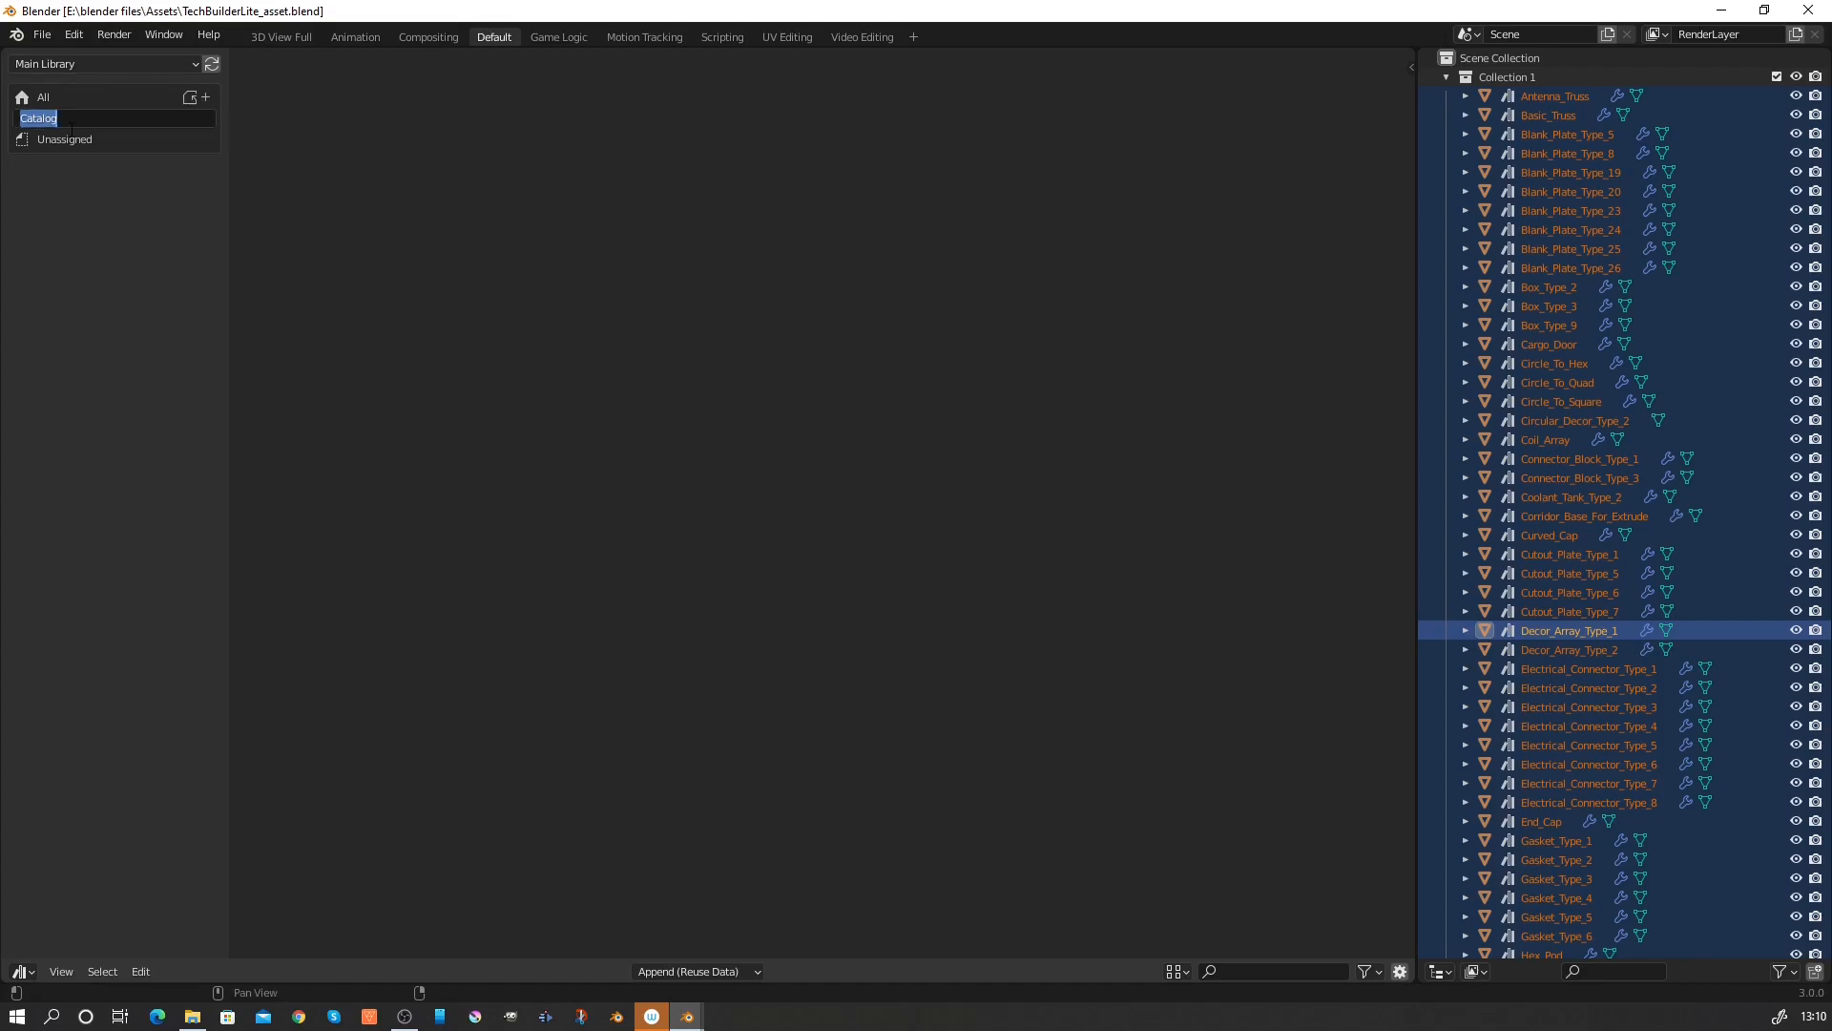
type("Scifi")
key("Return")
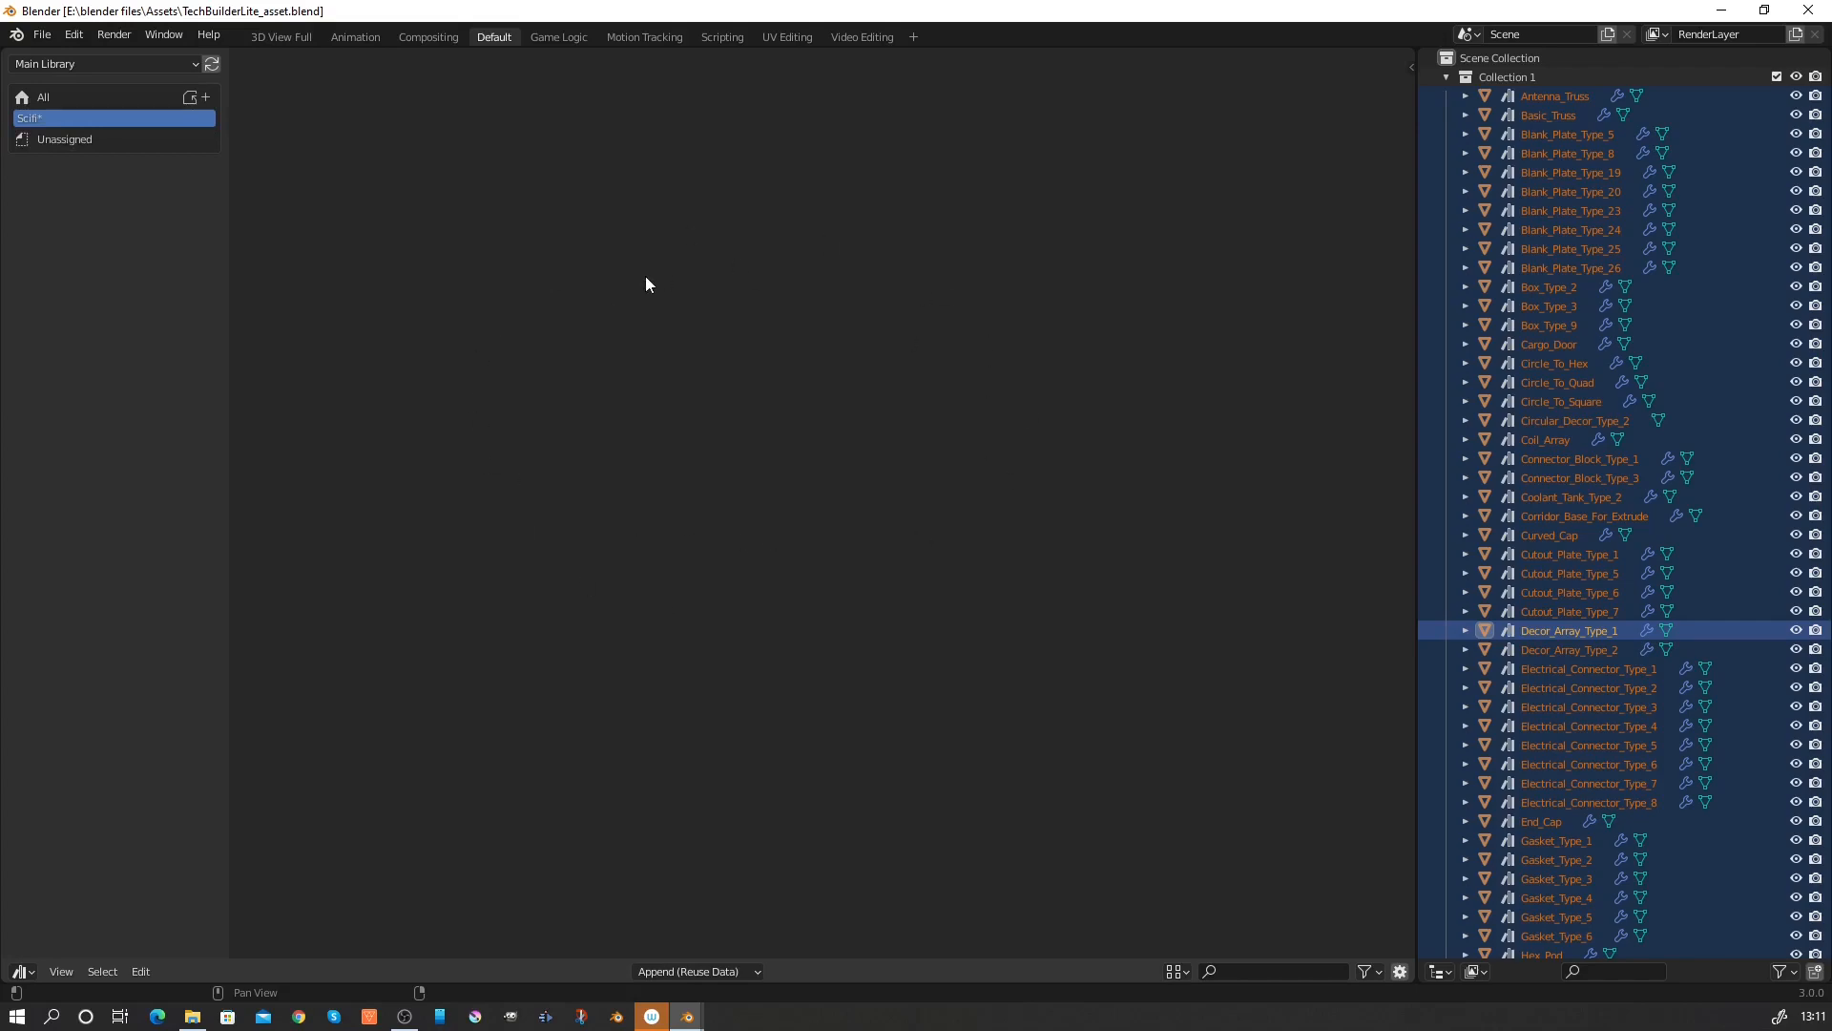
Move all the assets into the Scifi catalog, check its contents and save the file.
left_click(84, 100)
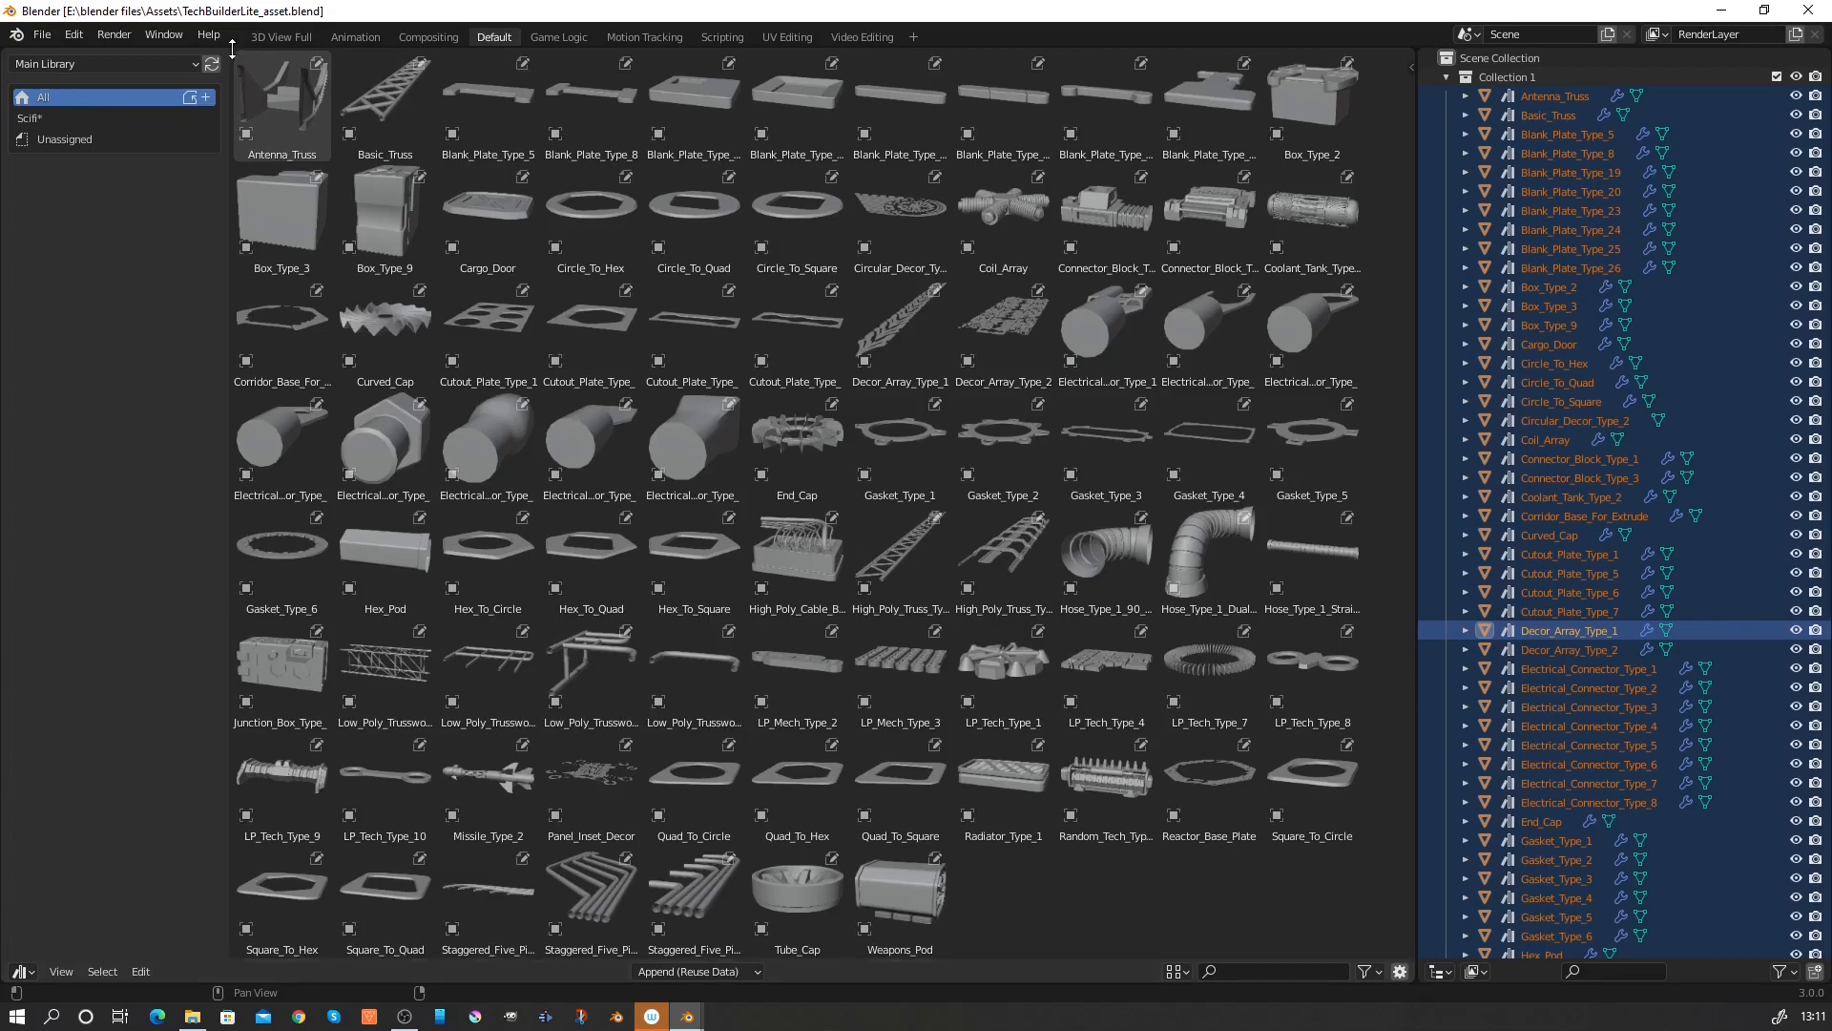
left_click_drag(234, 50, 1292, 919)
left_click_drag(591, 330, 129, 120)
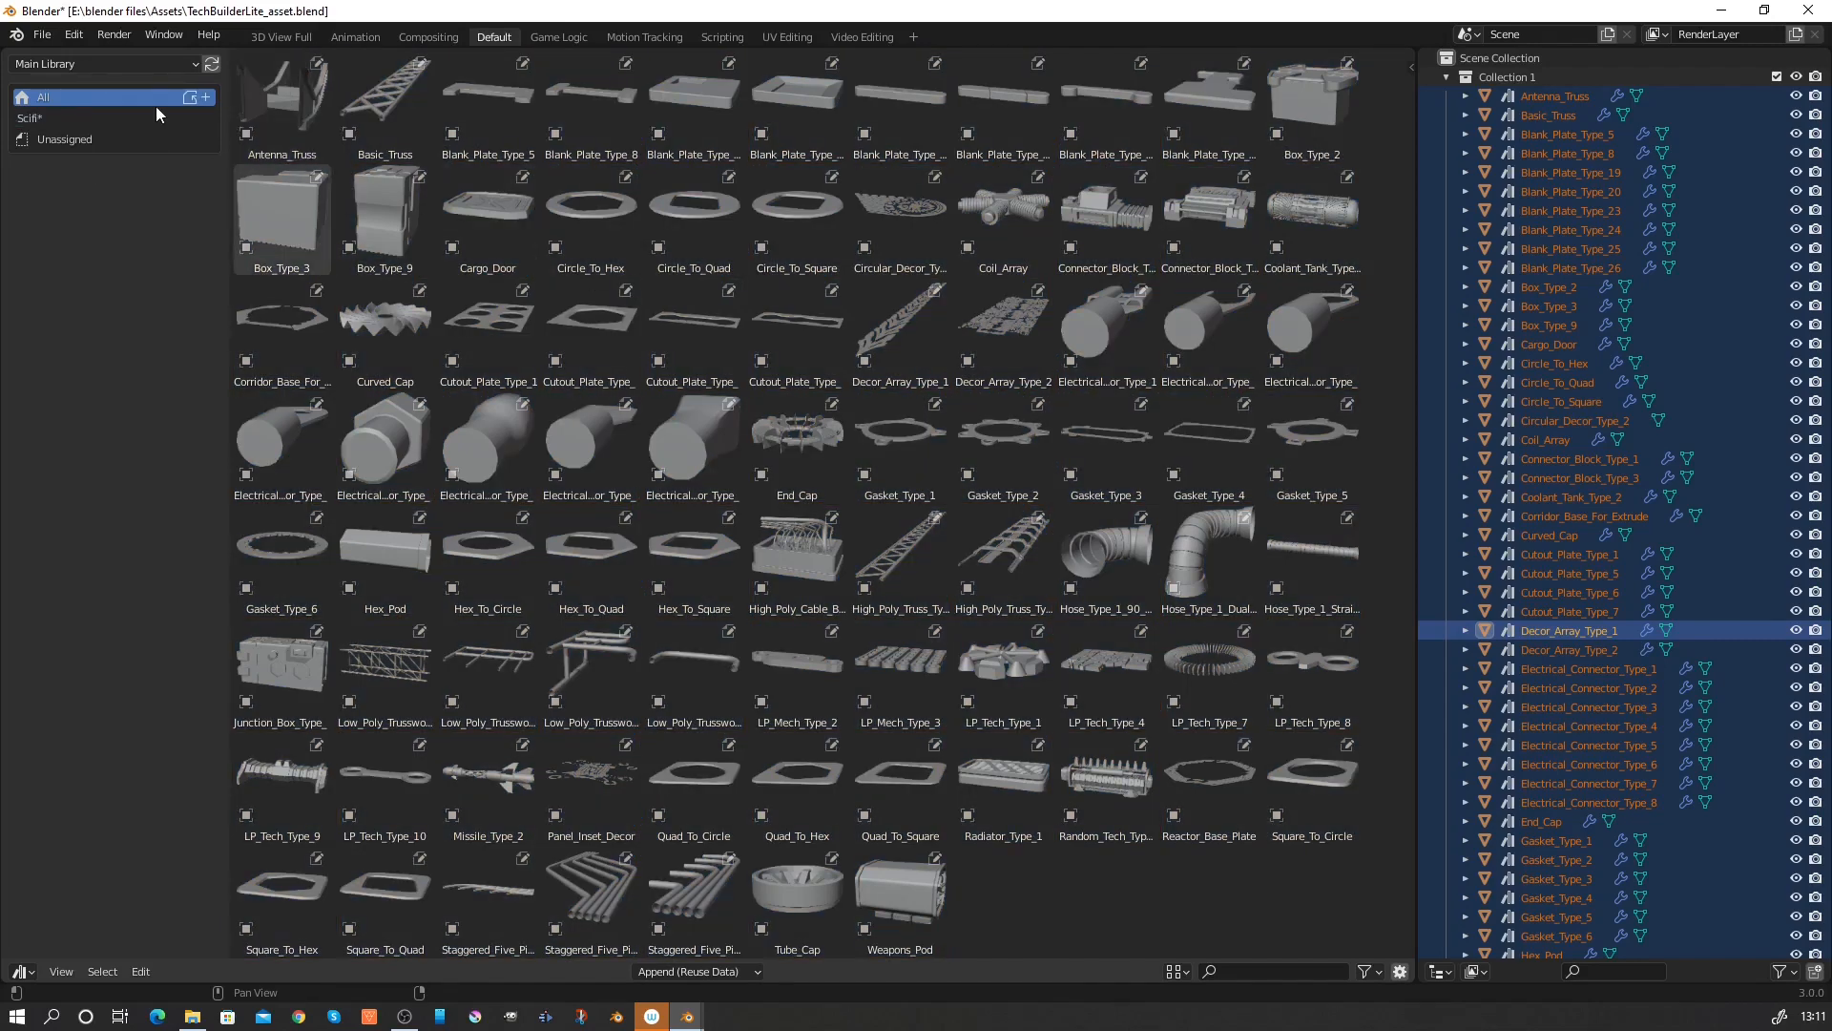
left_click(29, 119)
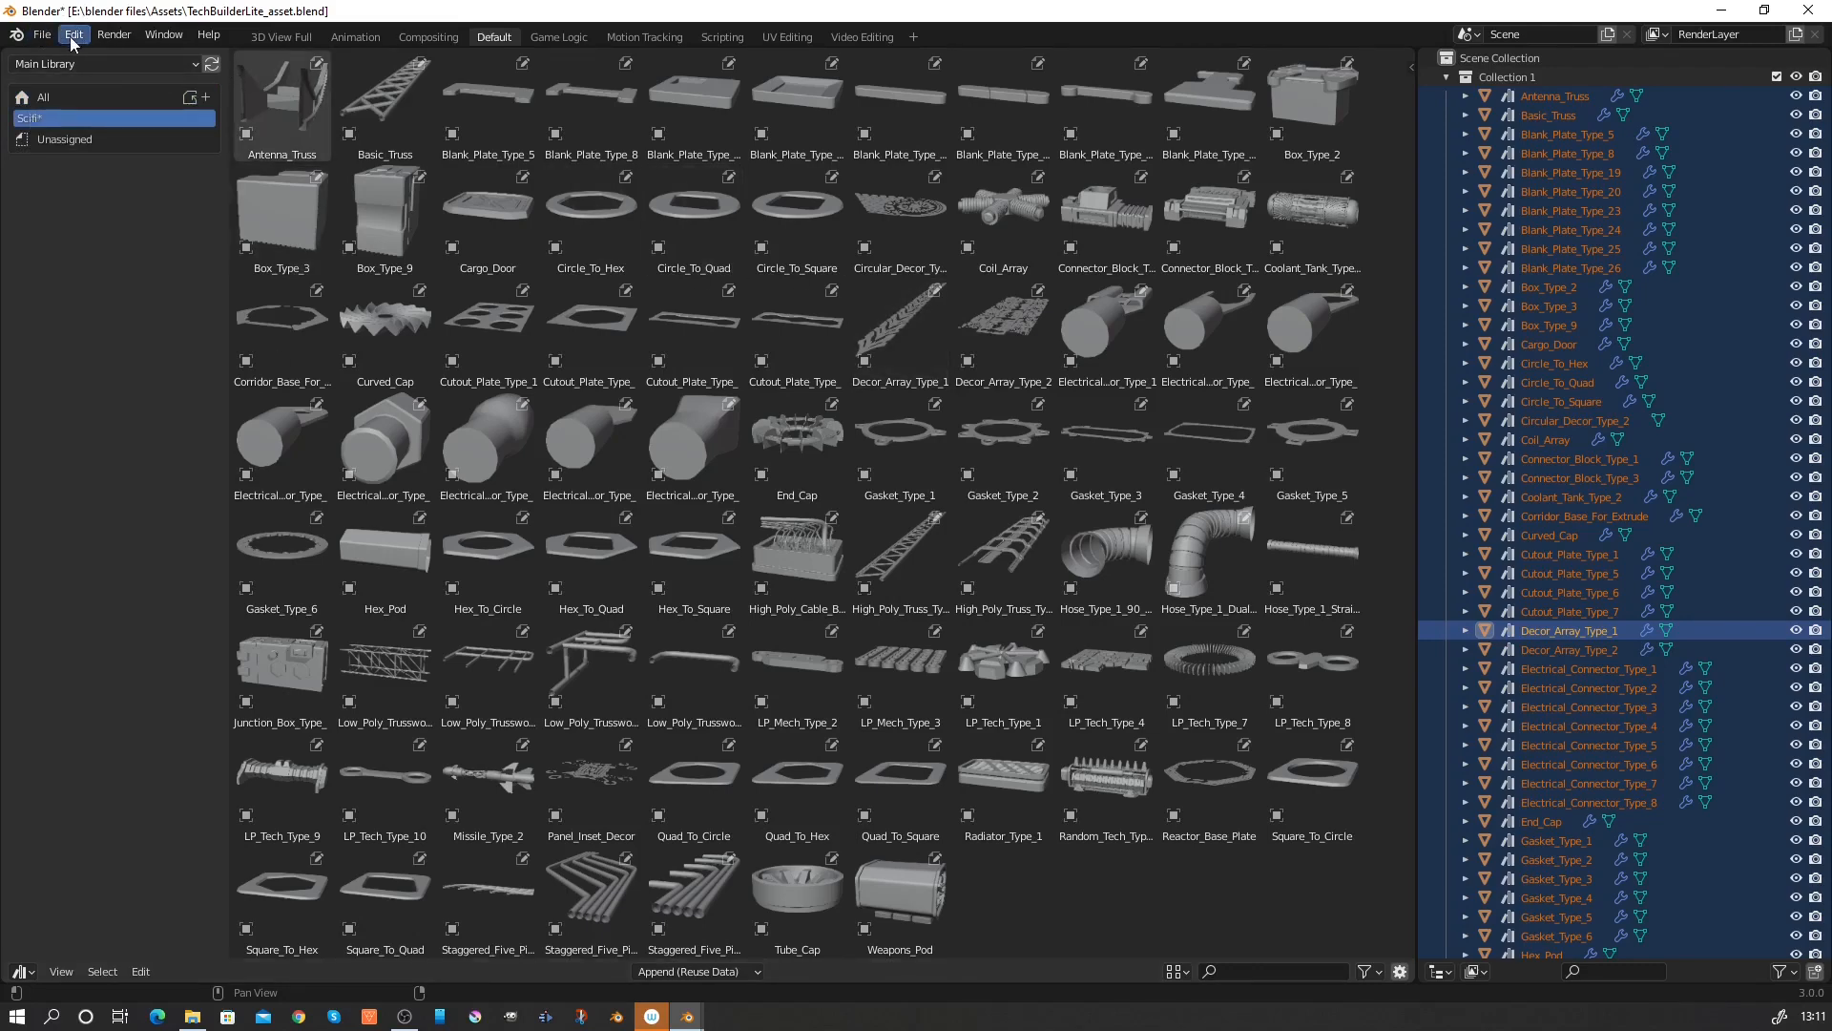
left_click(42, 36)
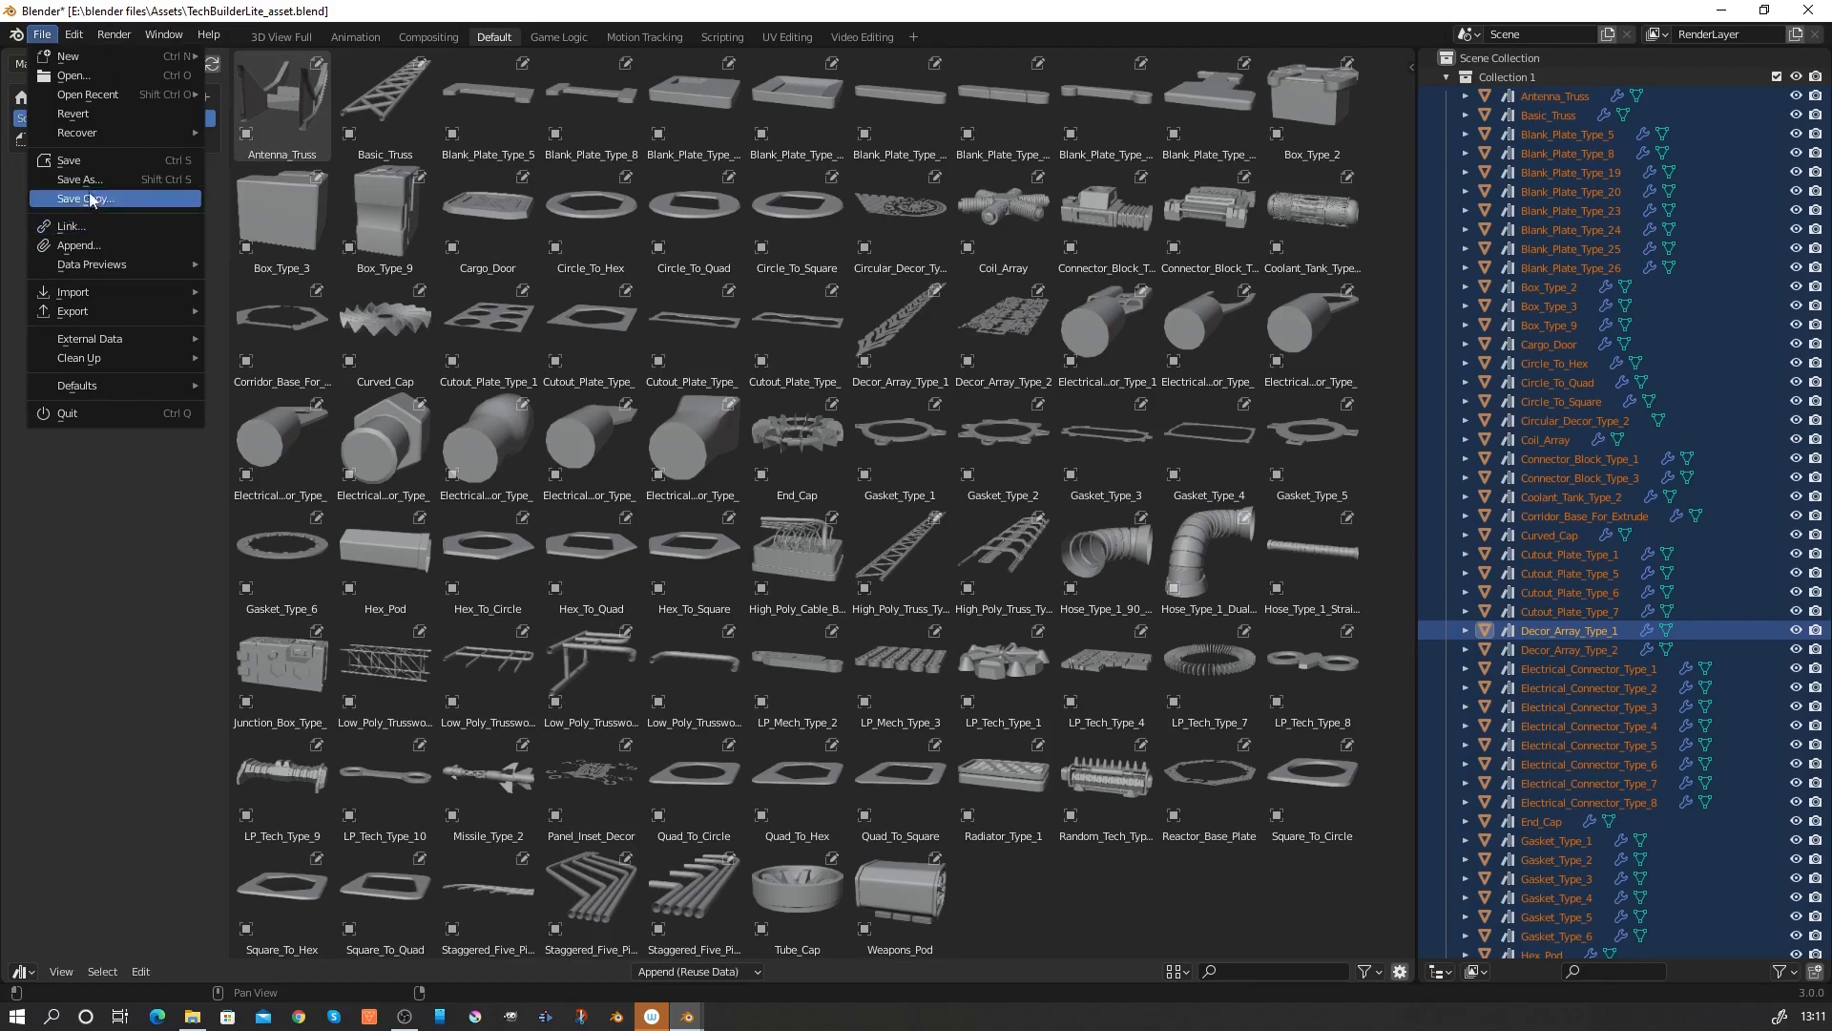
left_click(73, 161)
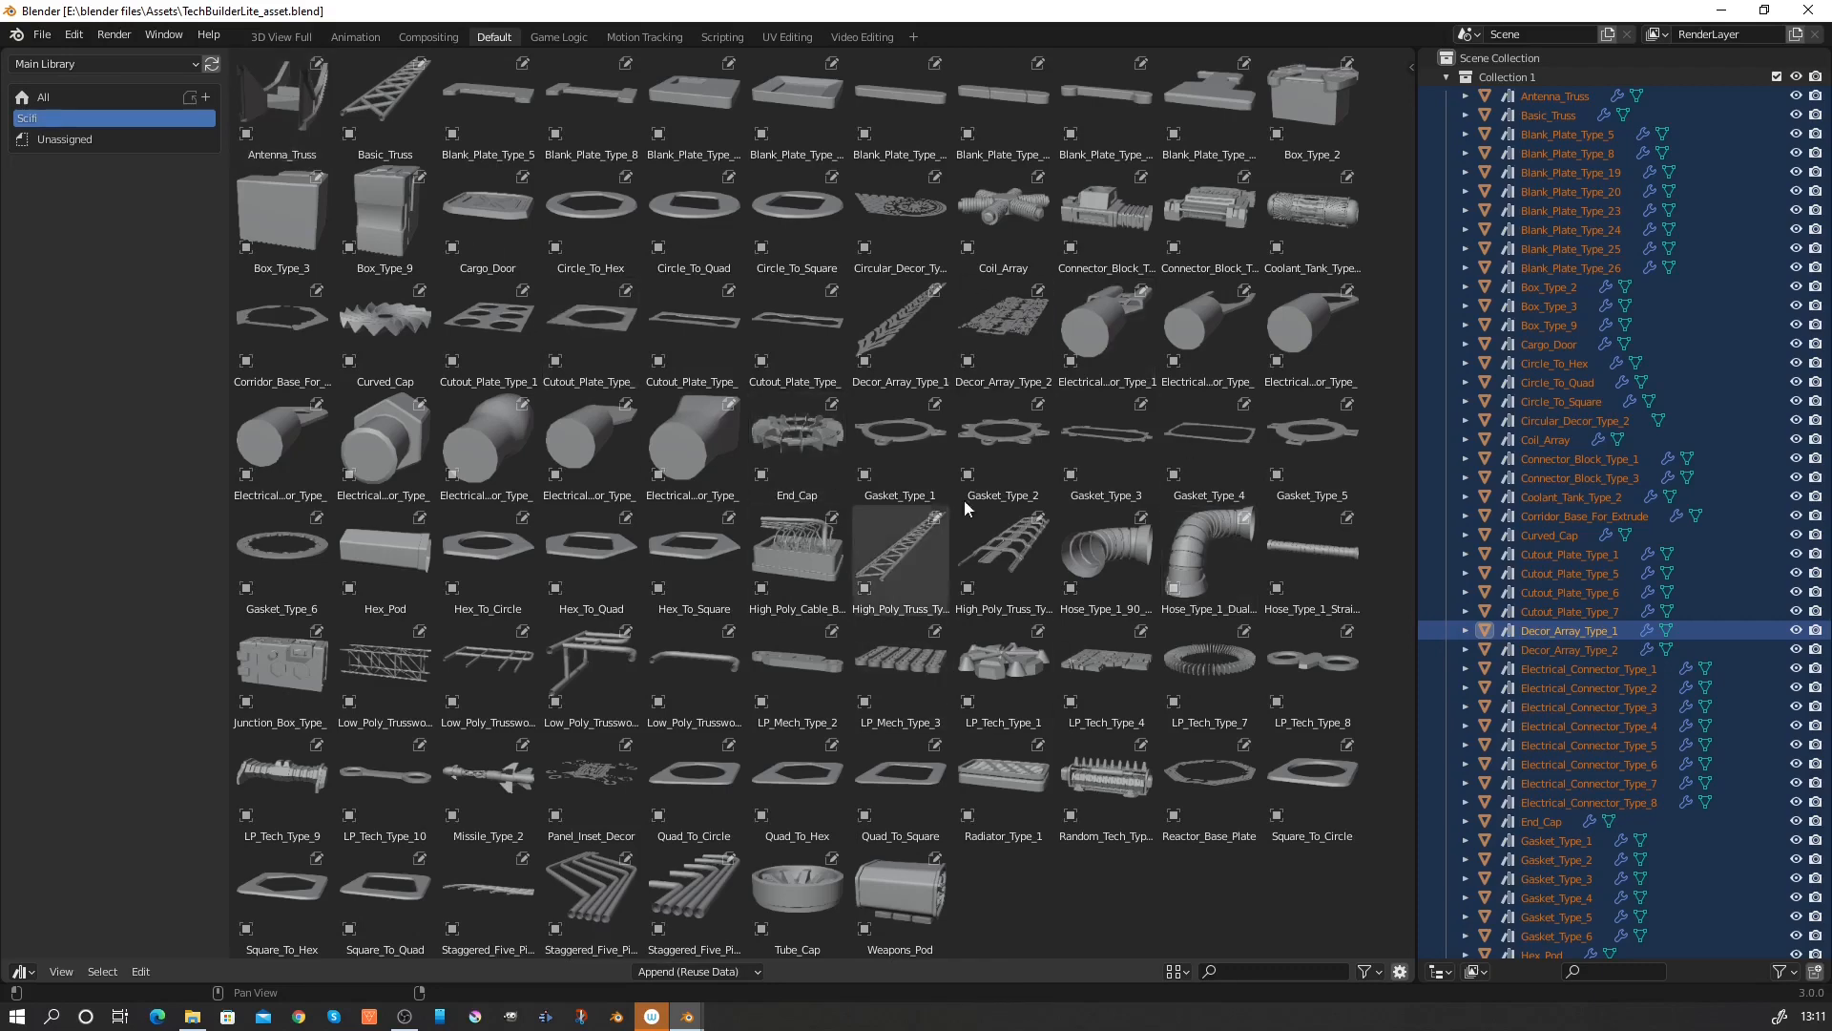
Create a sub-catalog named Trusses inside the Scifi catalog.
left_click(206, 118)
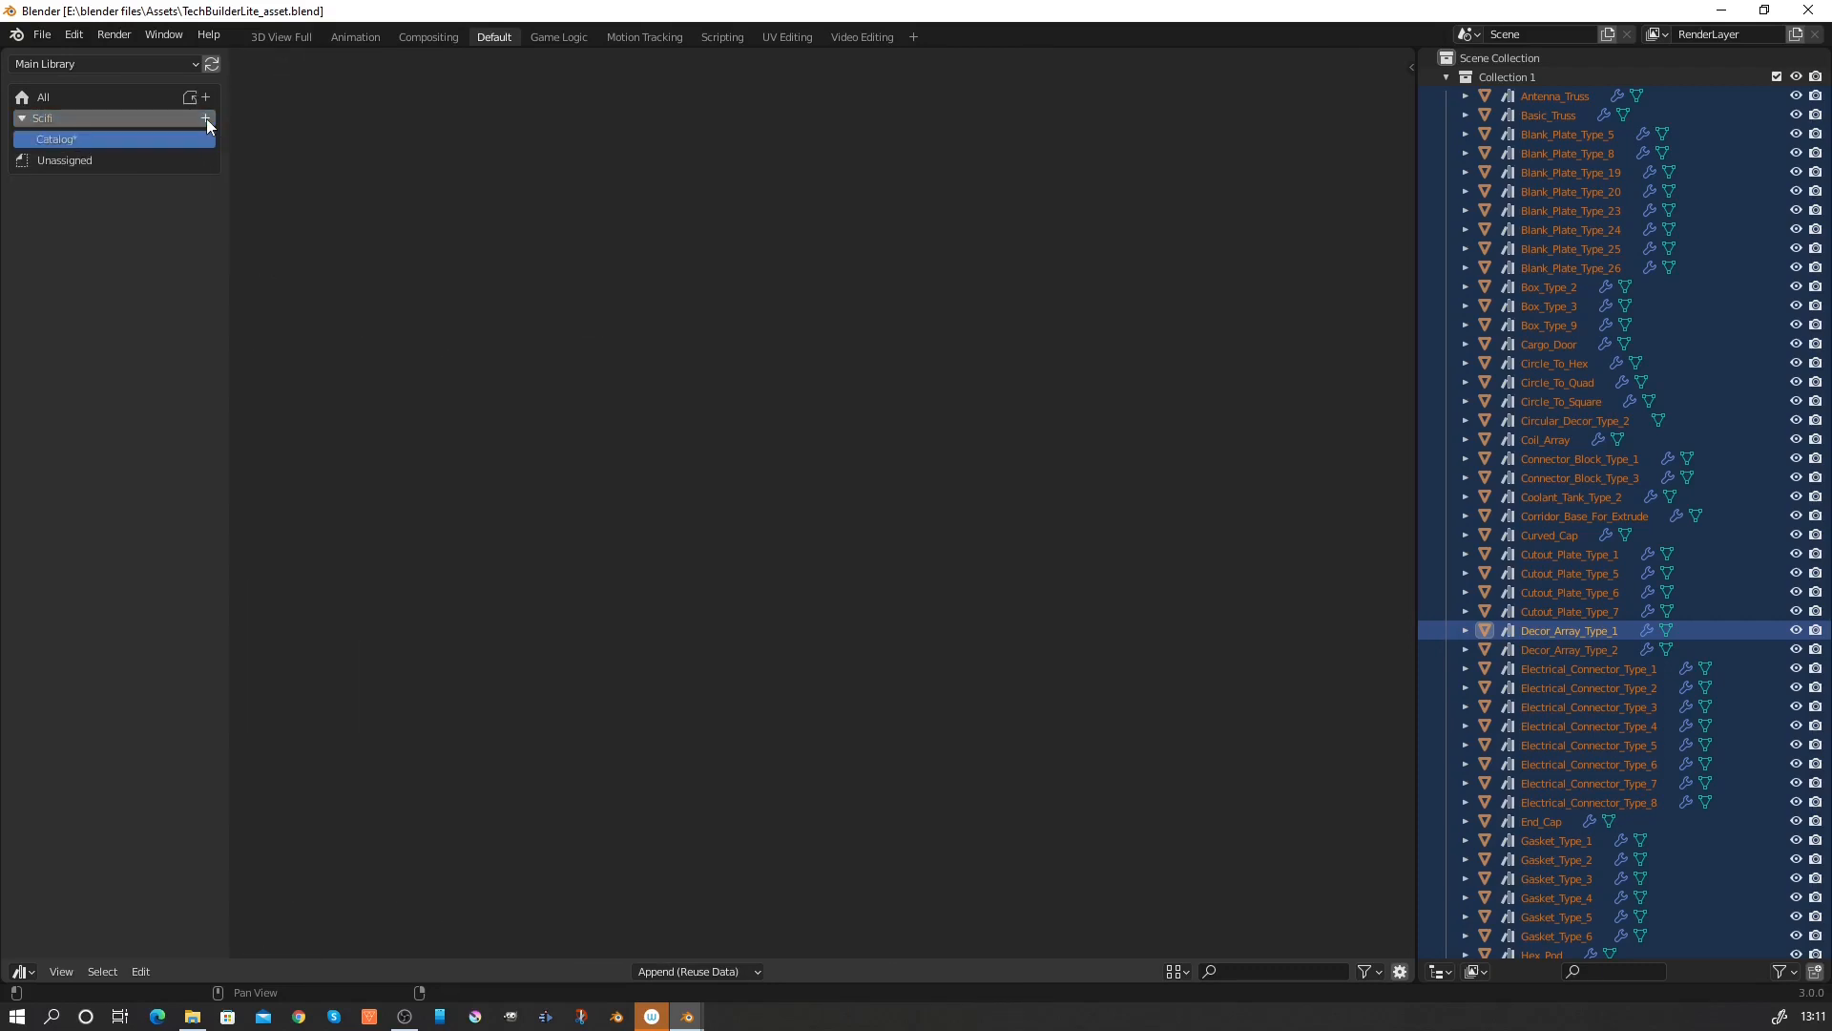
right_click(61, 140)
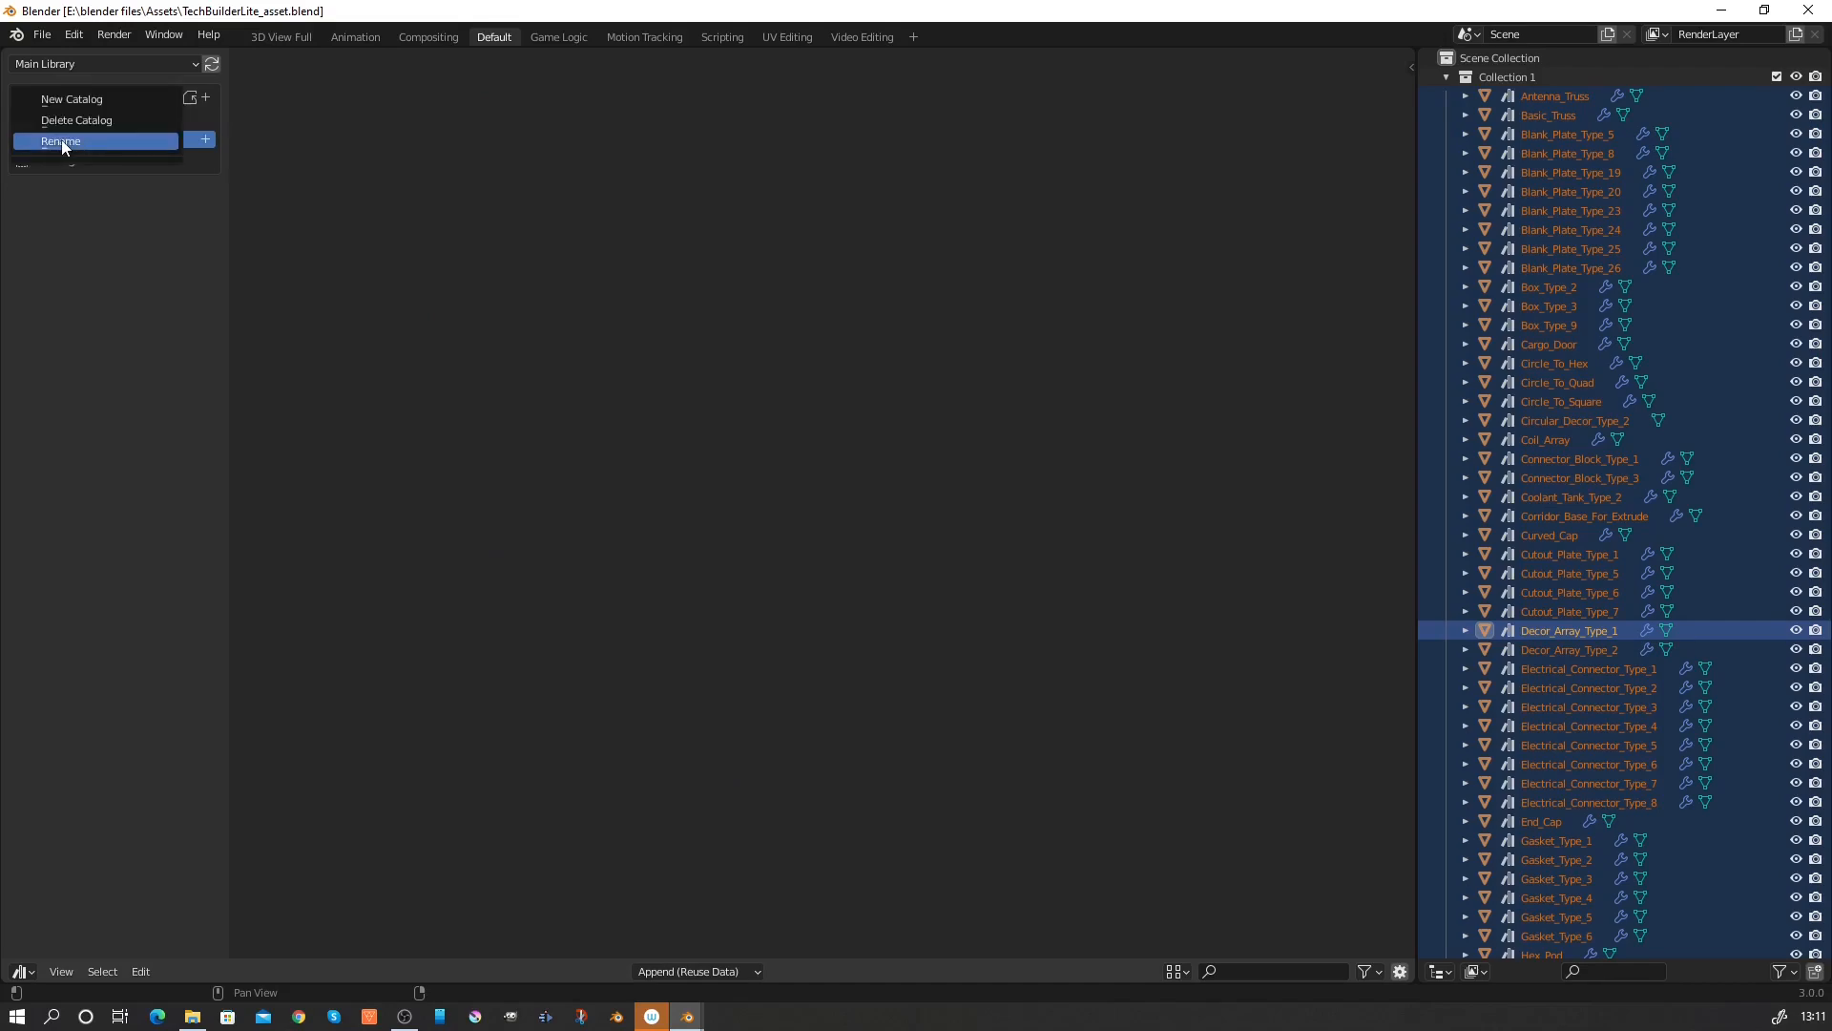
left_click(60, 140)
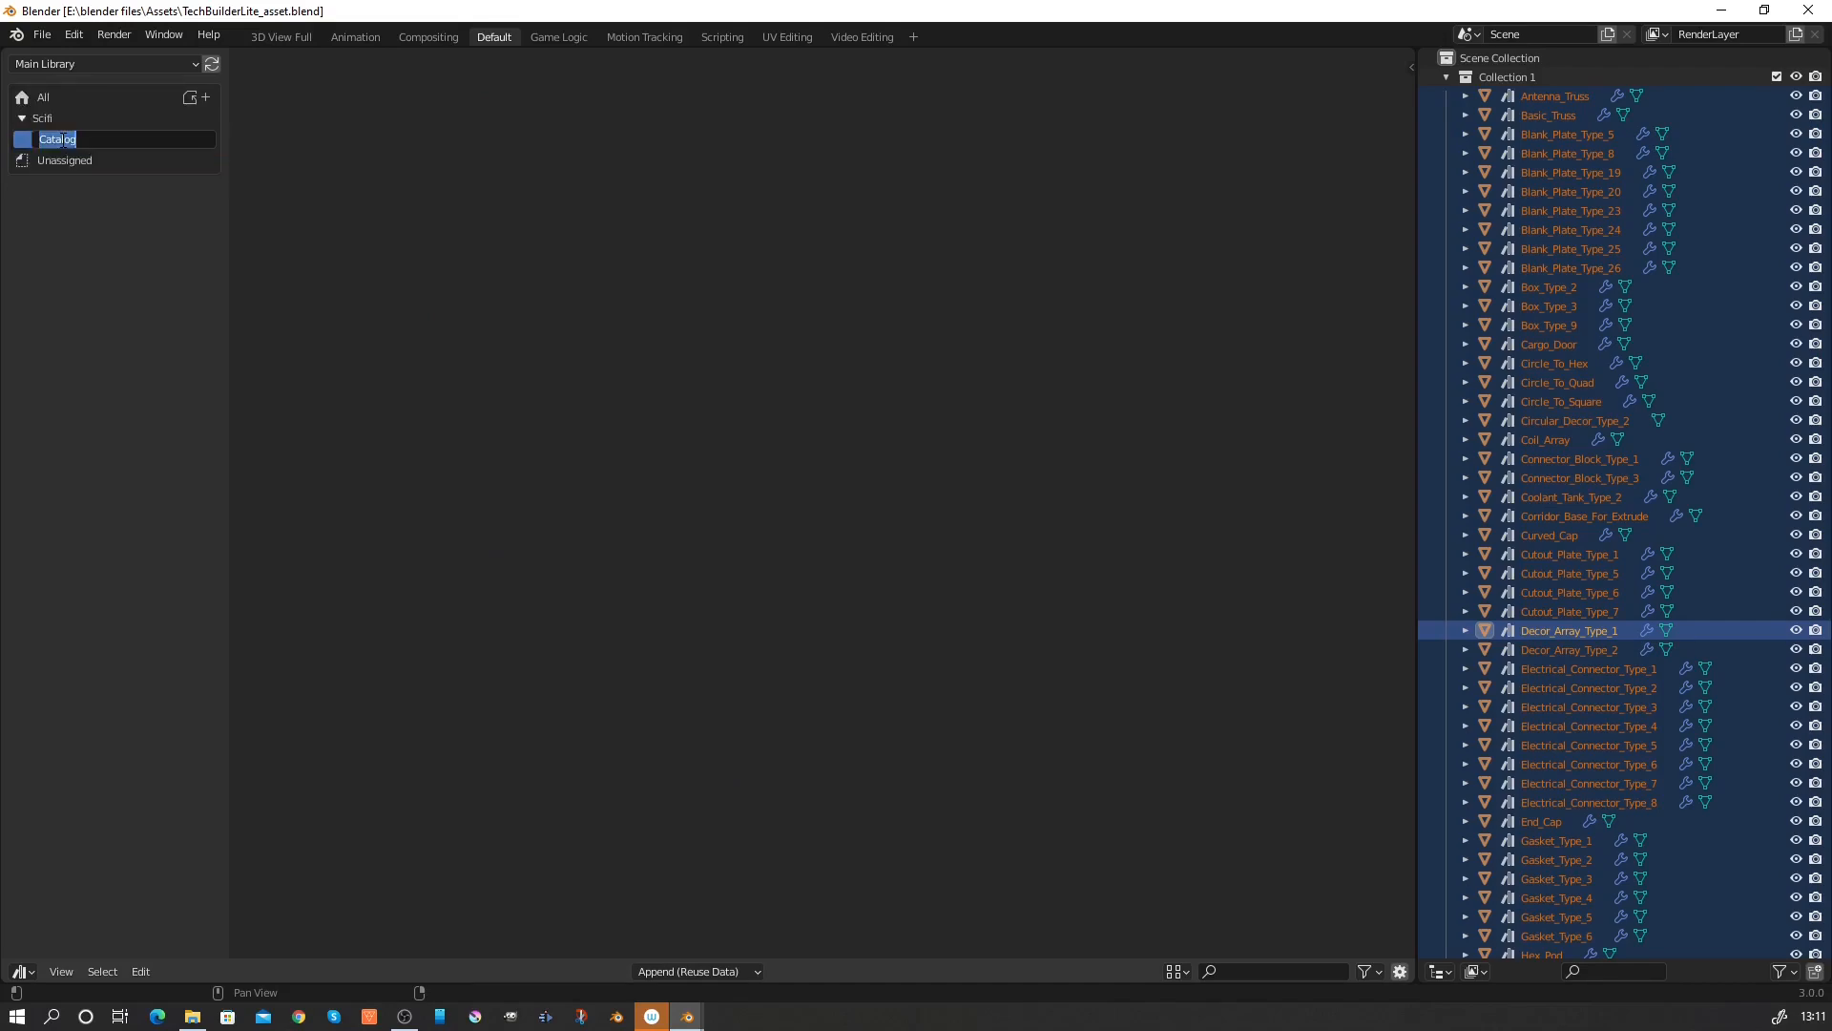
type("Trusses")
Move Antenna_Truss, Basic_Truss, the two High_Poly_Truss and the four Low_Poly_Trusswork assets from the Scifi listing into the Trusses catalog.
left_click(57, 118)
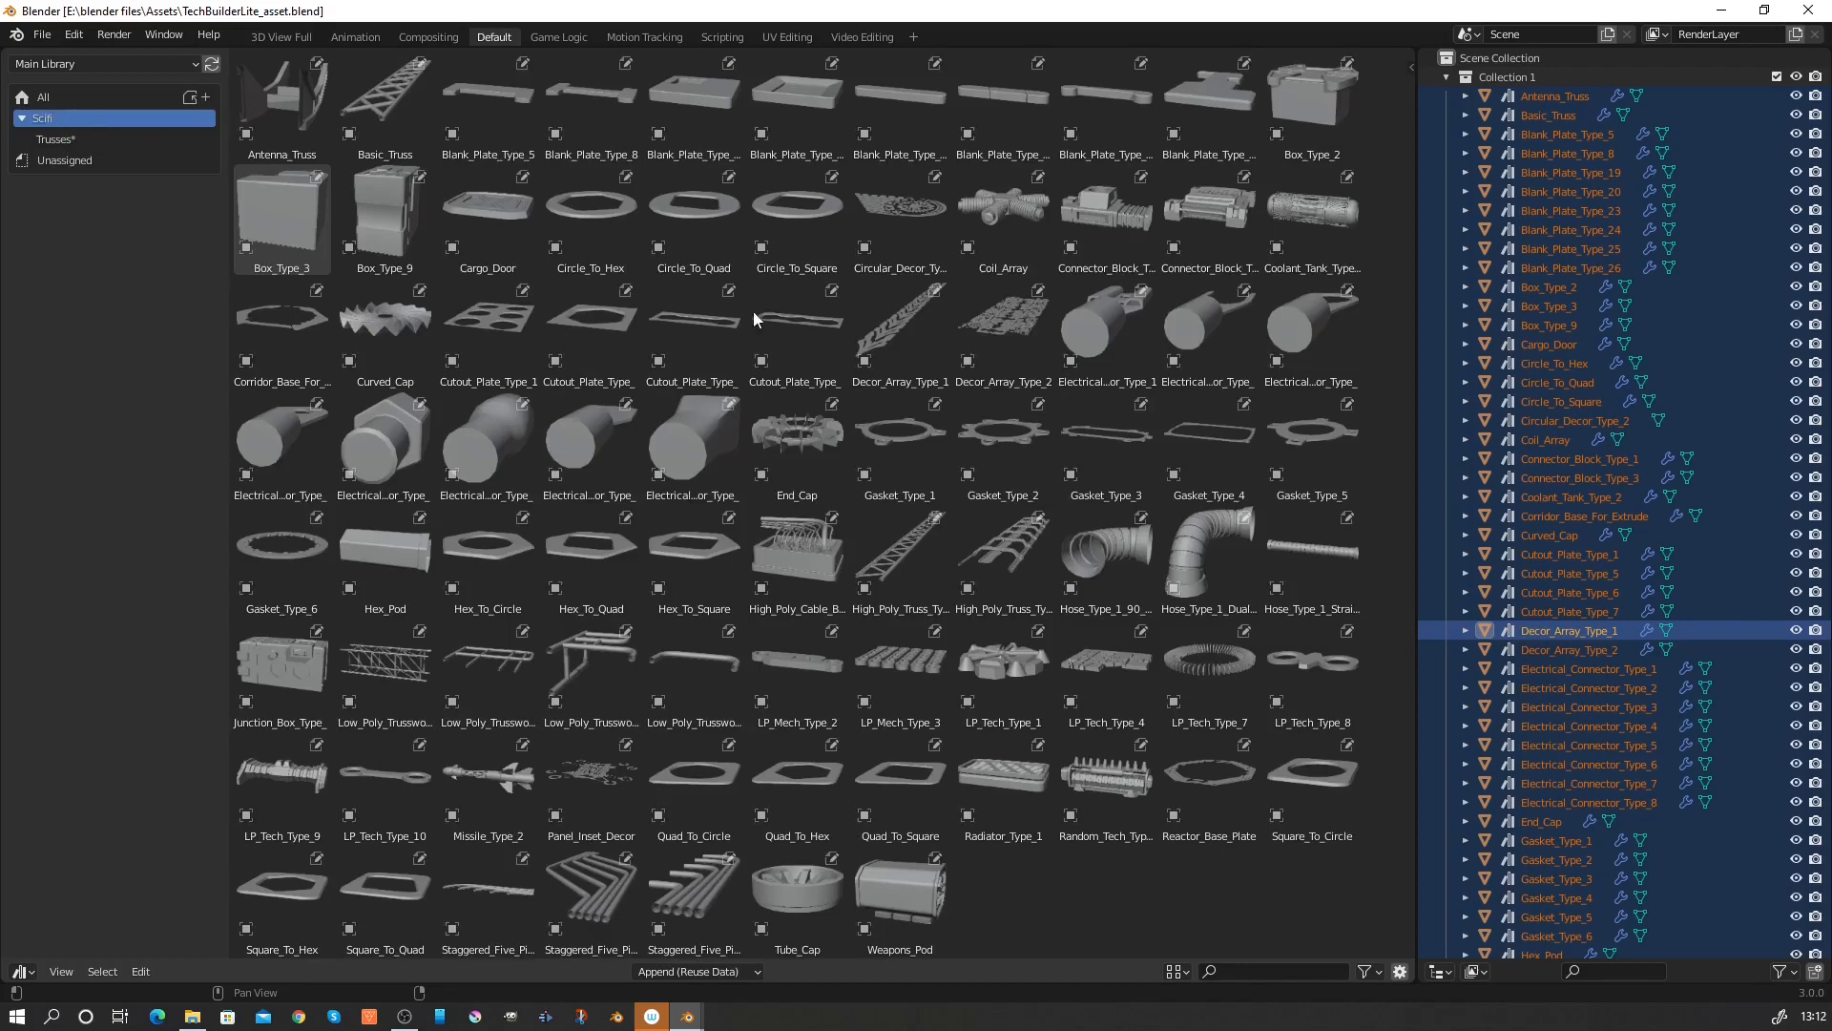
left_click(889, 557)
left_click(994, 572, "shift")
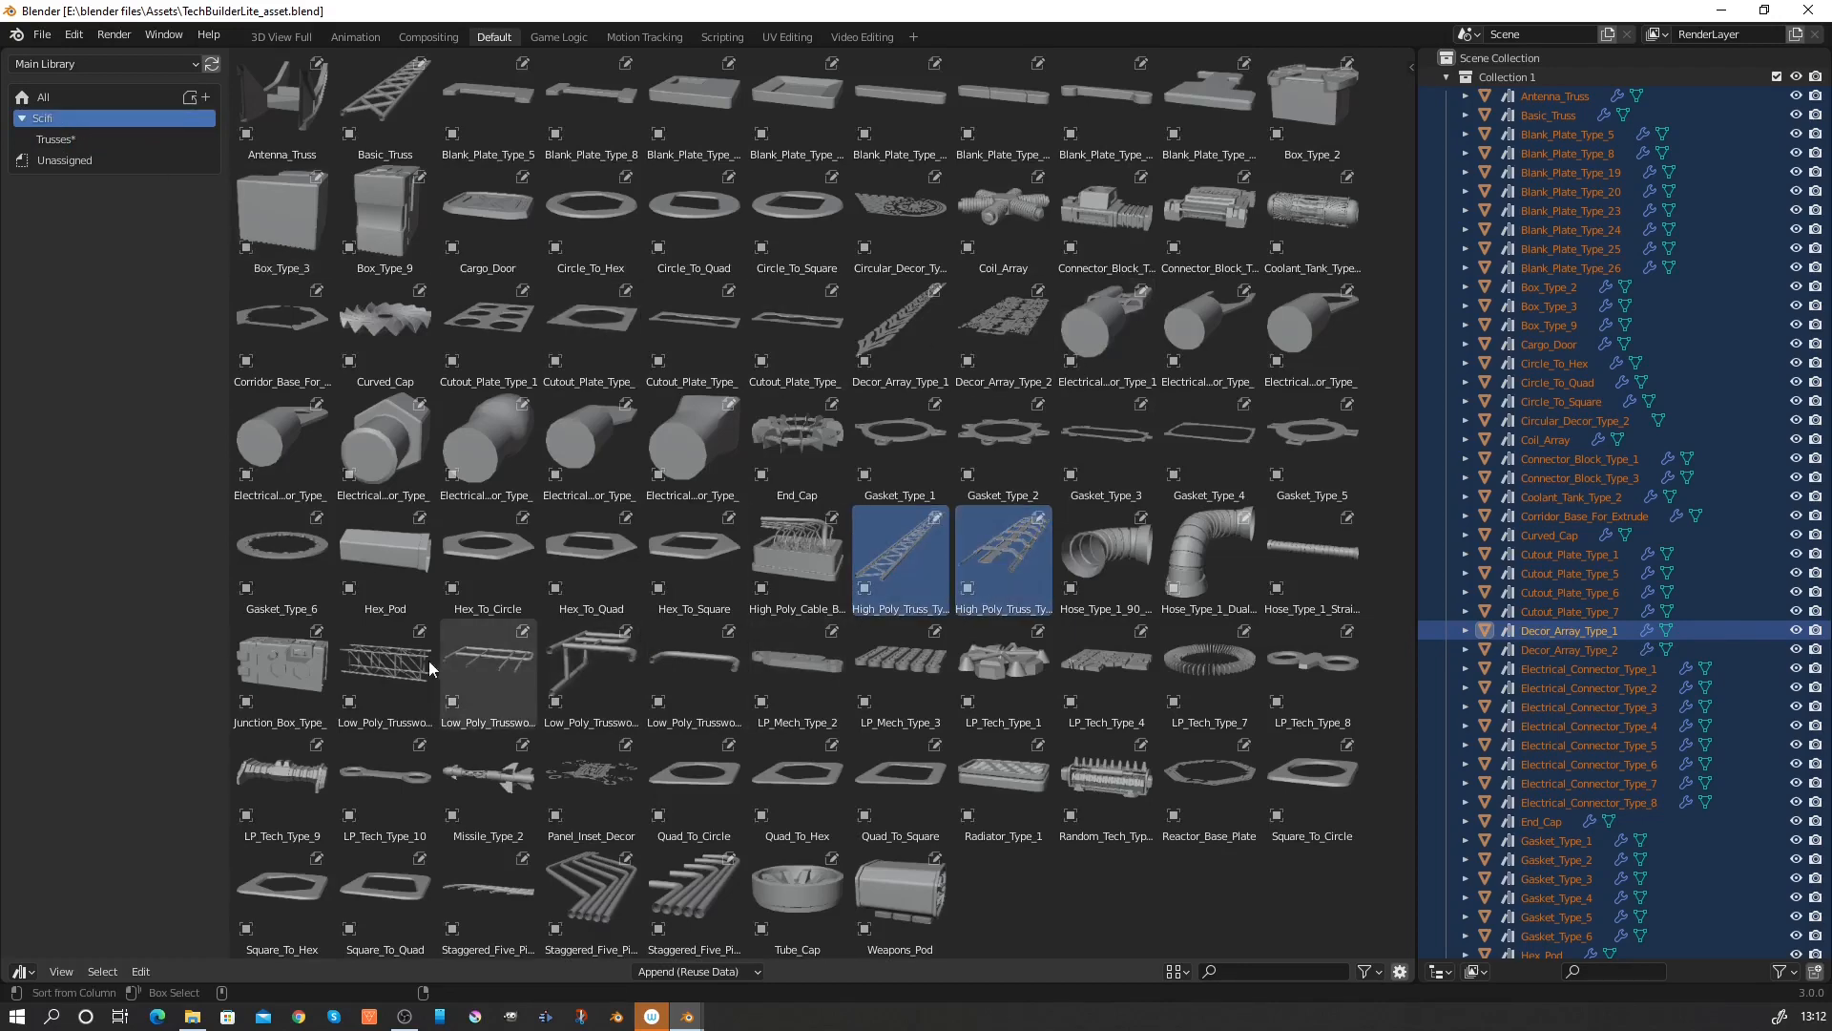
left_click(378, 668, "shift")
left_click(473, 674, "shift")
left_click(588, 672, "shift")
left_click(691, 672, "shift")
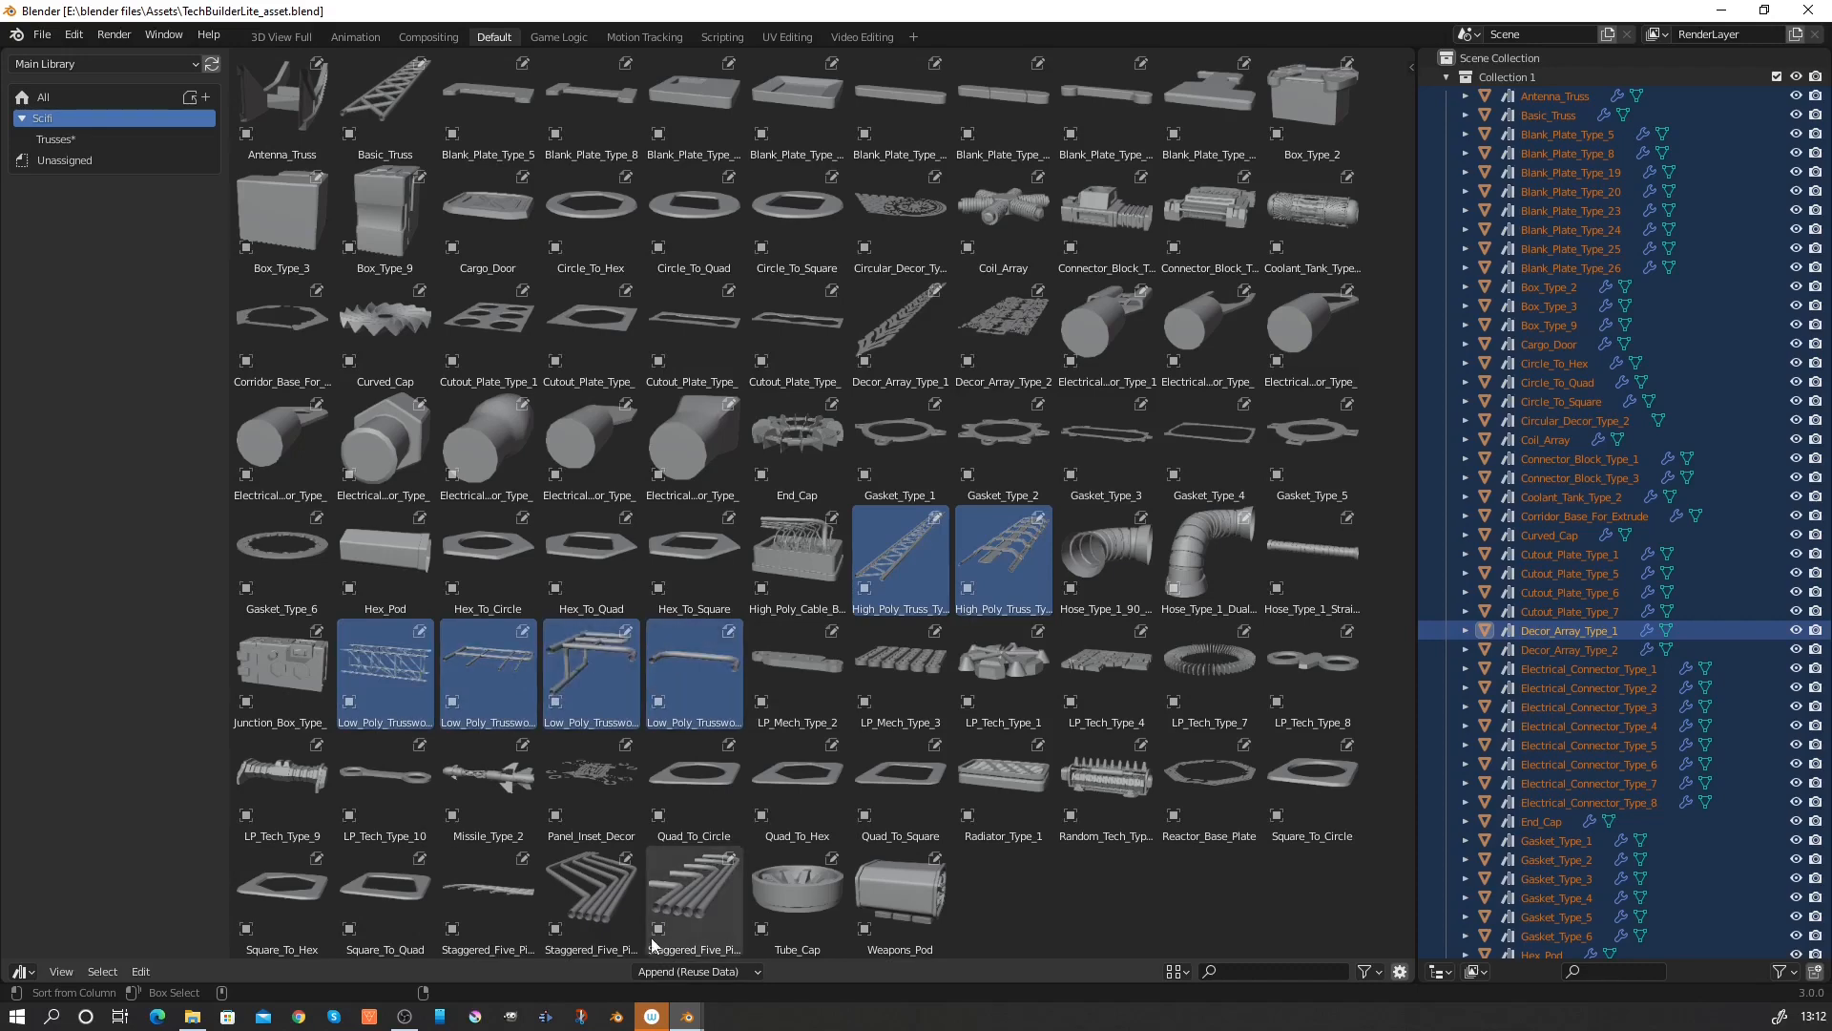
left_click(385, 103, "shift")
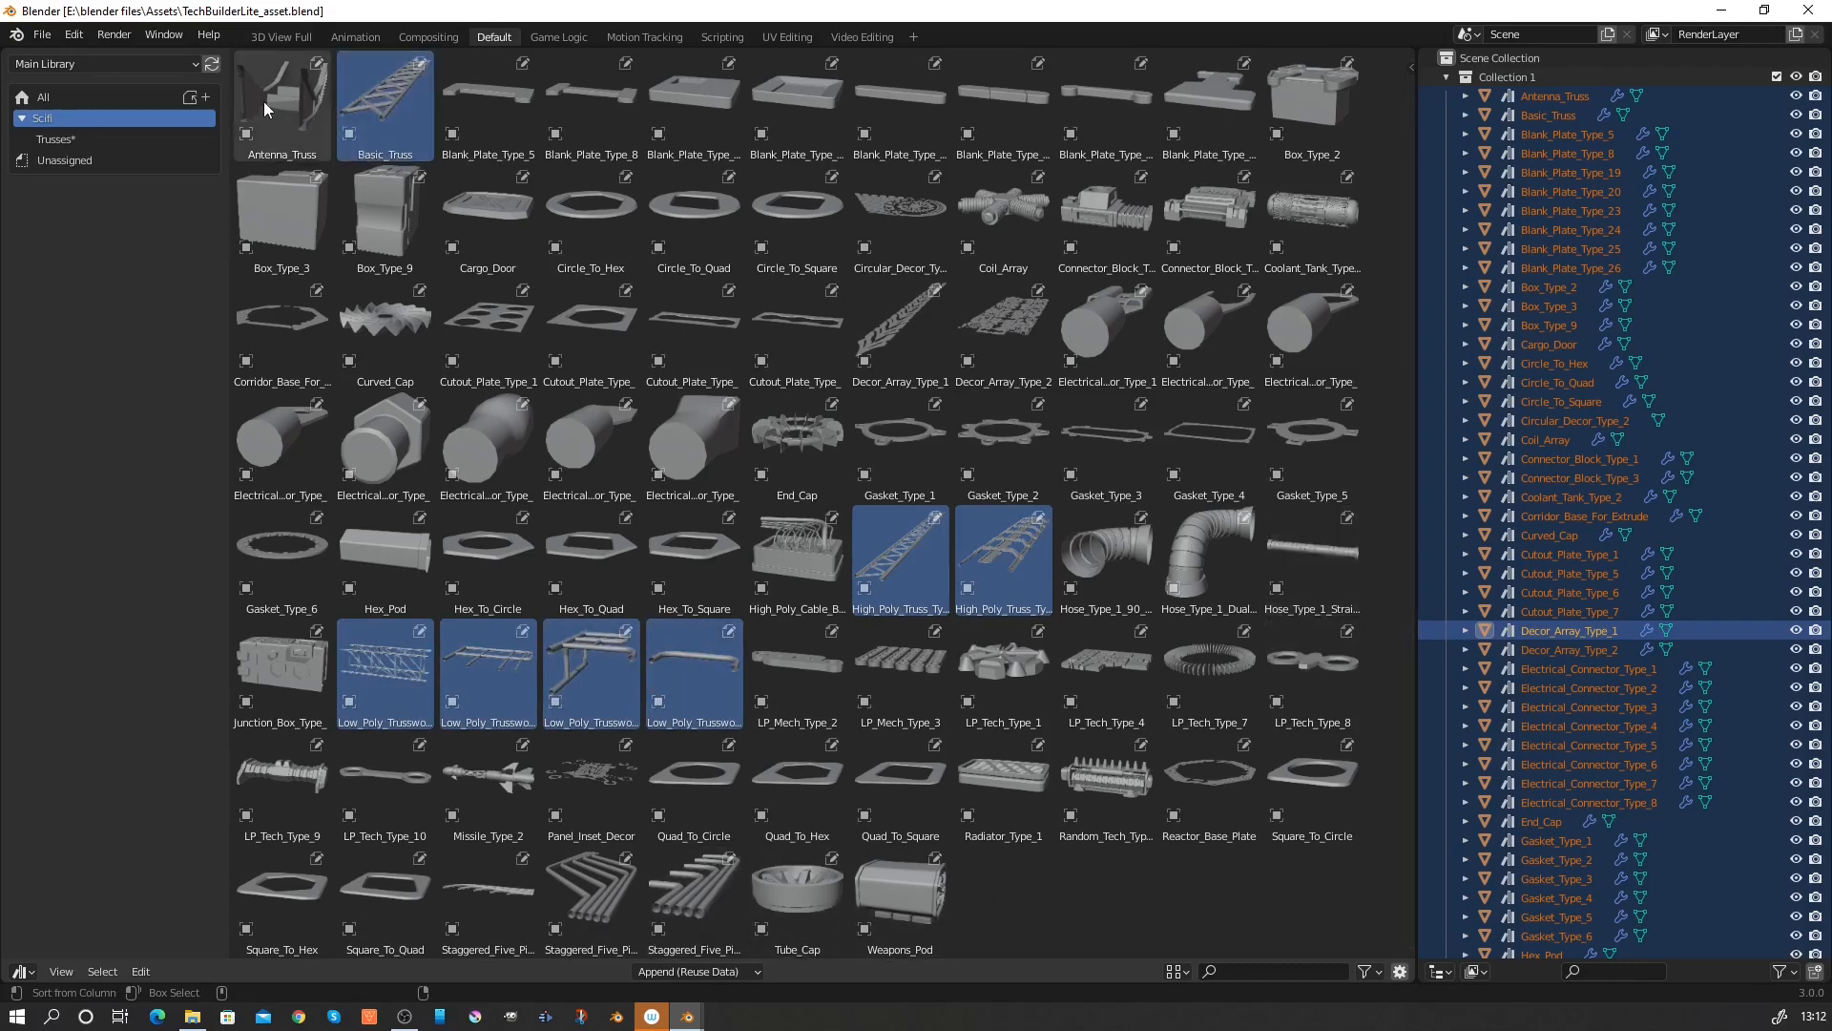
left_click(266, 101, "shift")
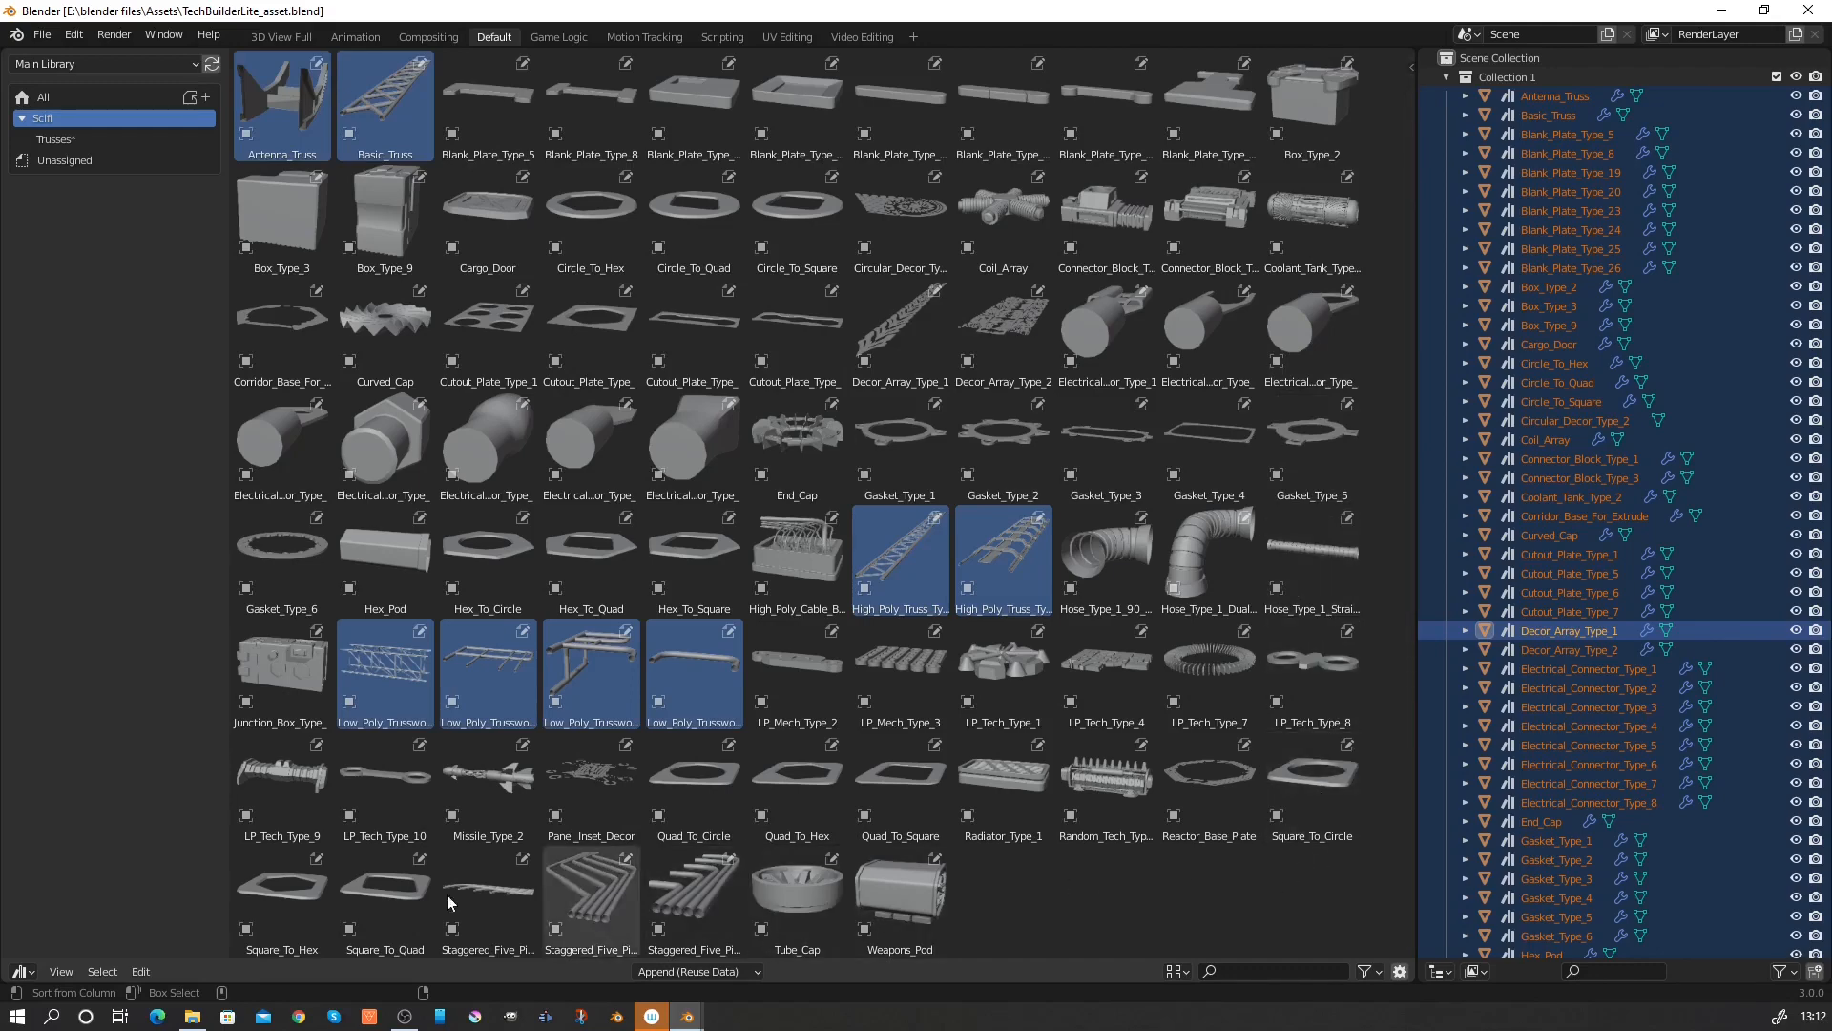
left_click_drag(385, 105, 142, 134)
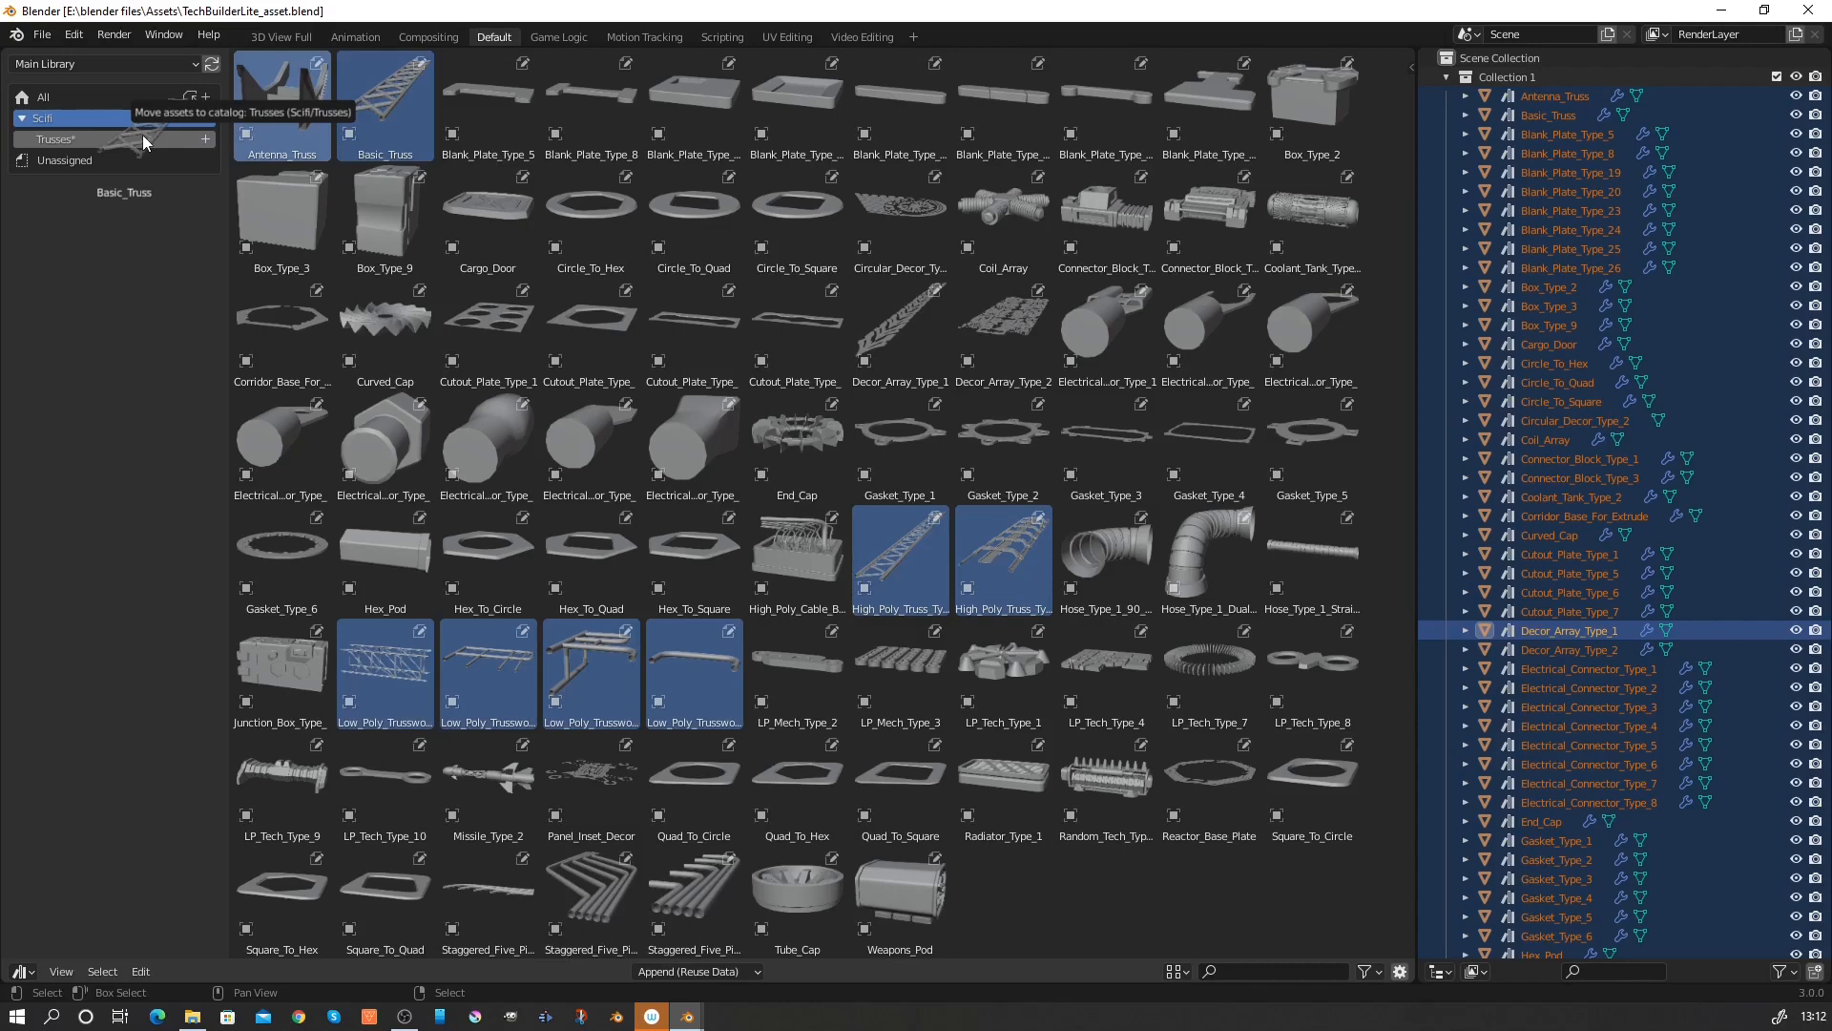
left_click_drag(141, 135, 141, 134)
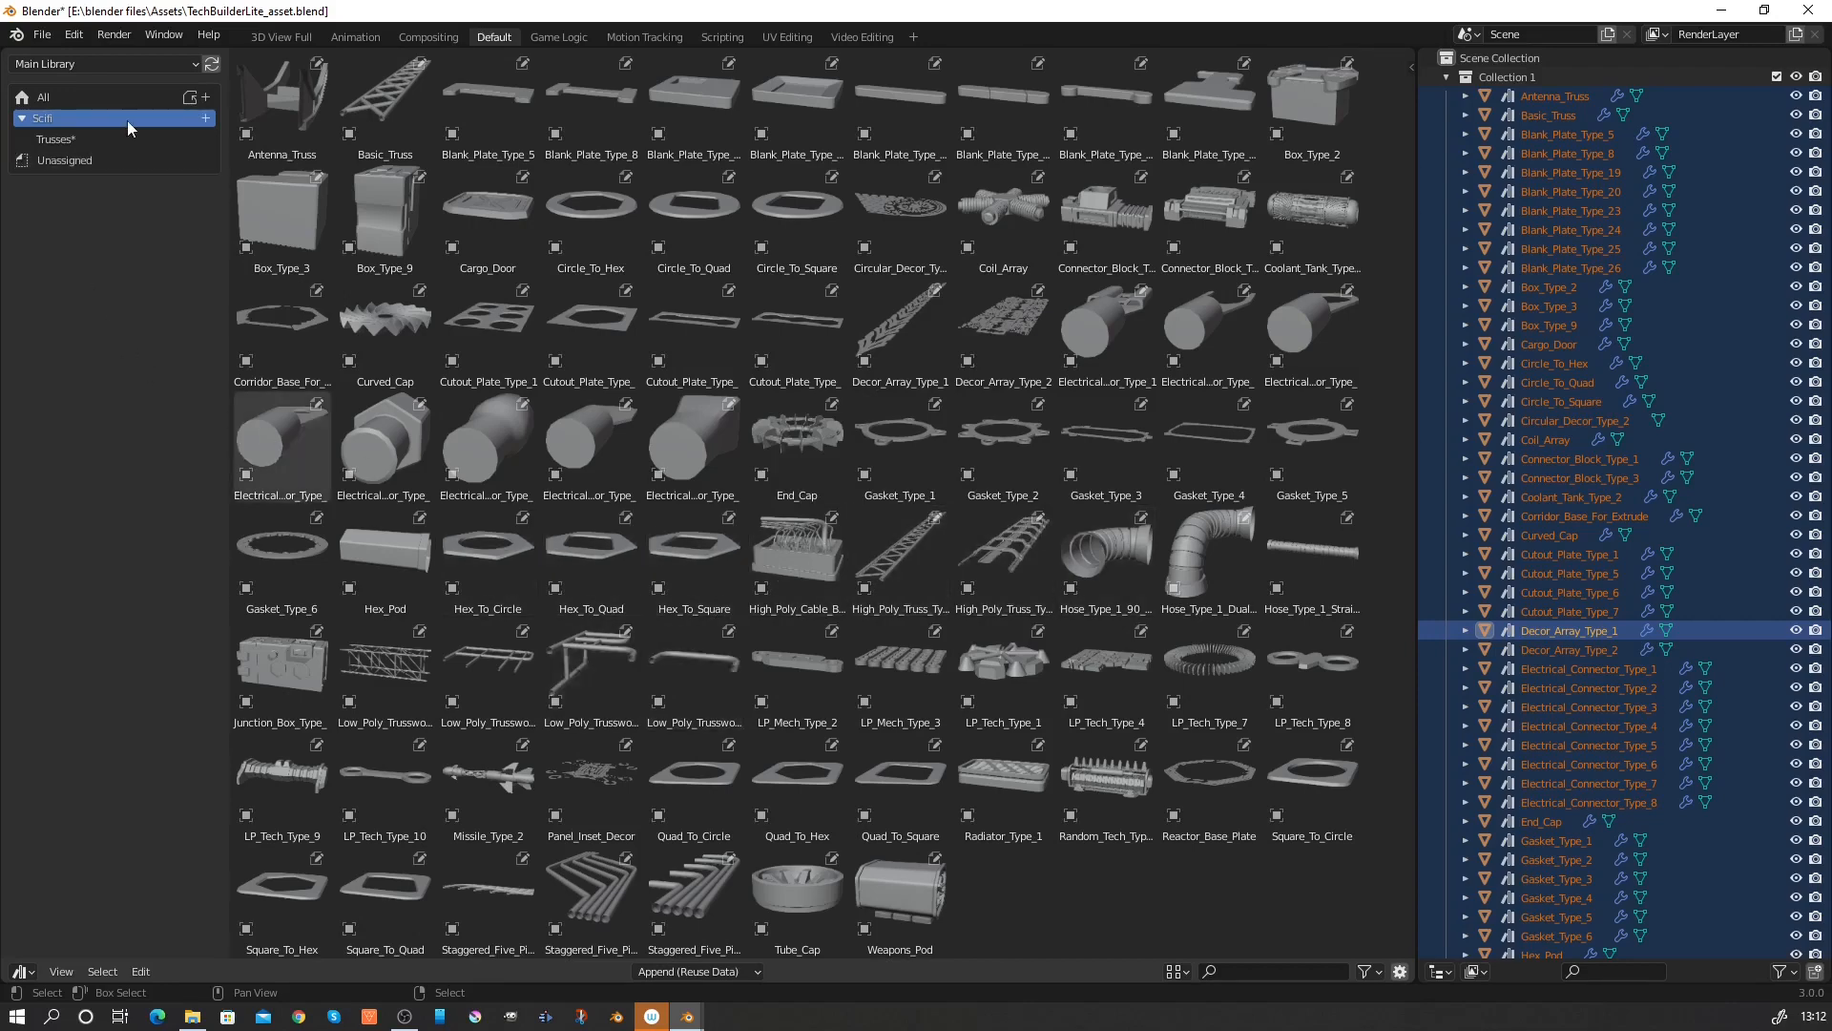
Create a second sub-catalog named Pipes inside the Scifi catalog.
left_click(204, 119)
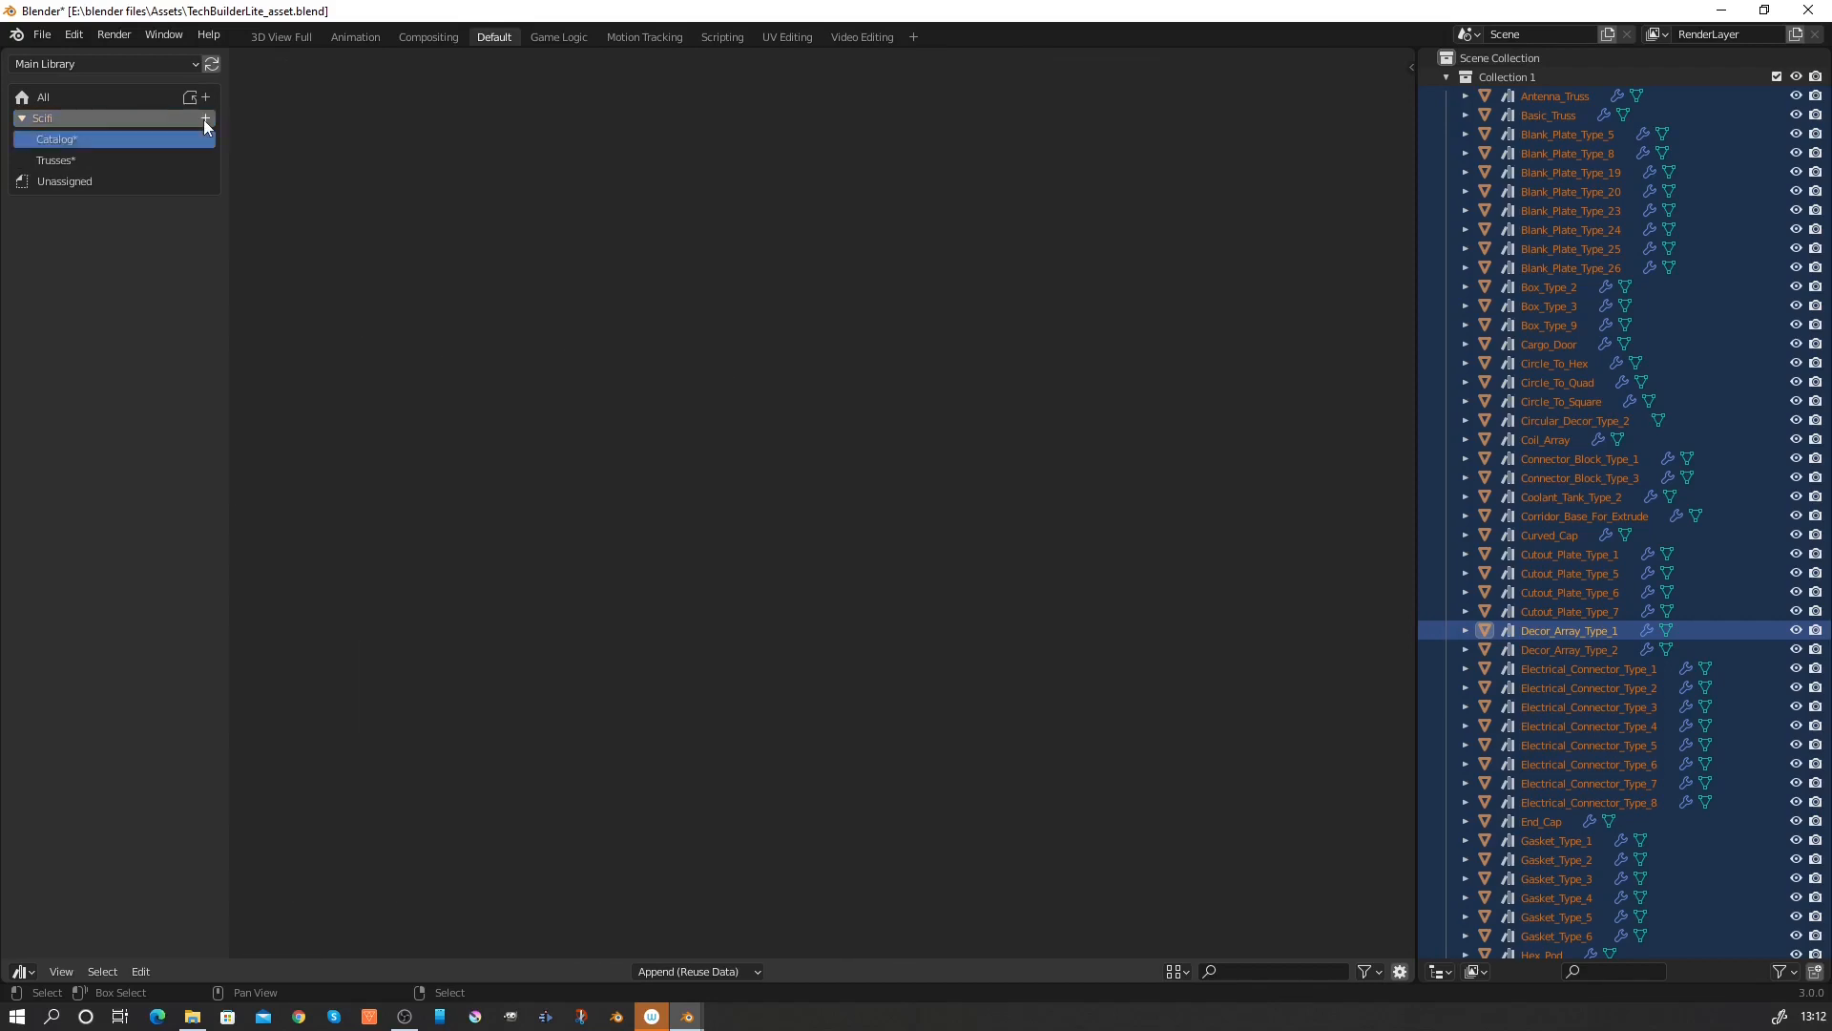
right_click(138, 143)
left_click(58, 145)
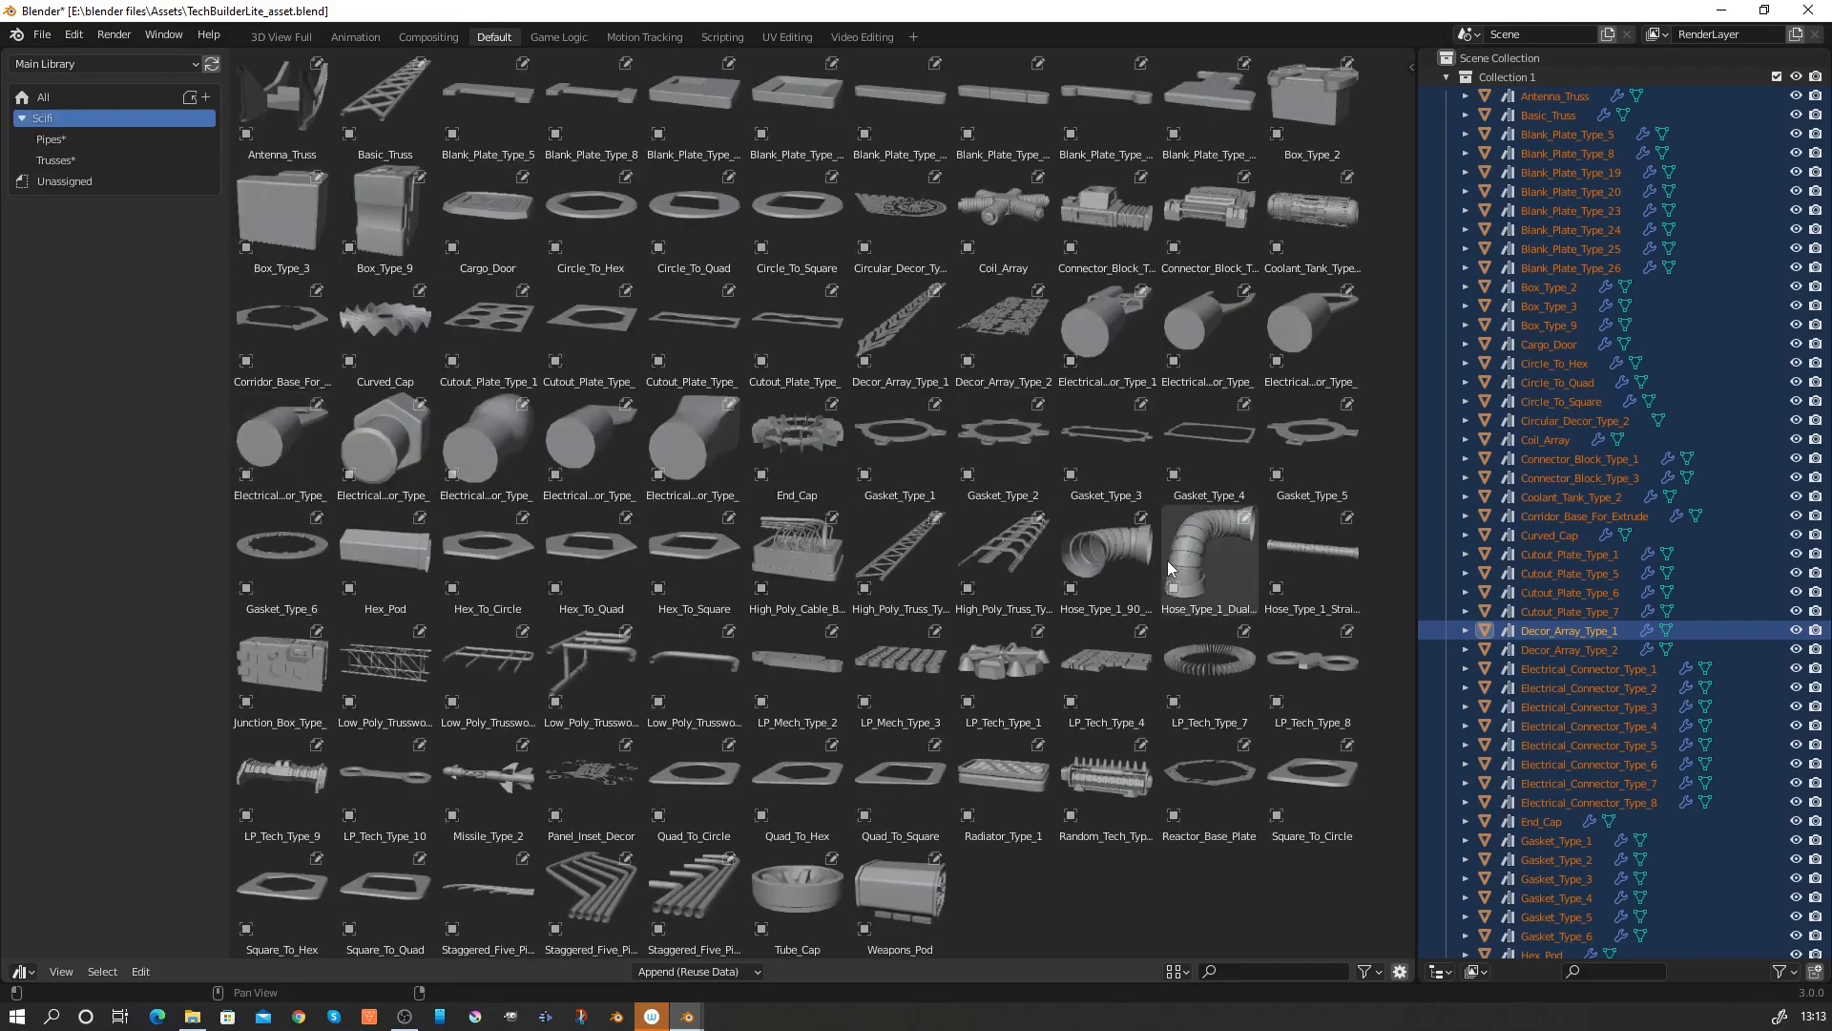
Move the three Hose_Type_1, the last Low_Poly_Trusswork and the three Staggered_Five assets from Scifi into the Pipes catalog, and save the file.
left_click(1115, 568)
left_click(1209, 564, "shift")
left_click(1296, 563, "shift")
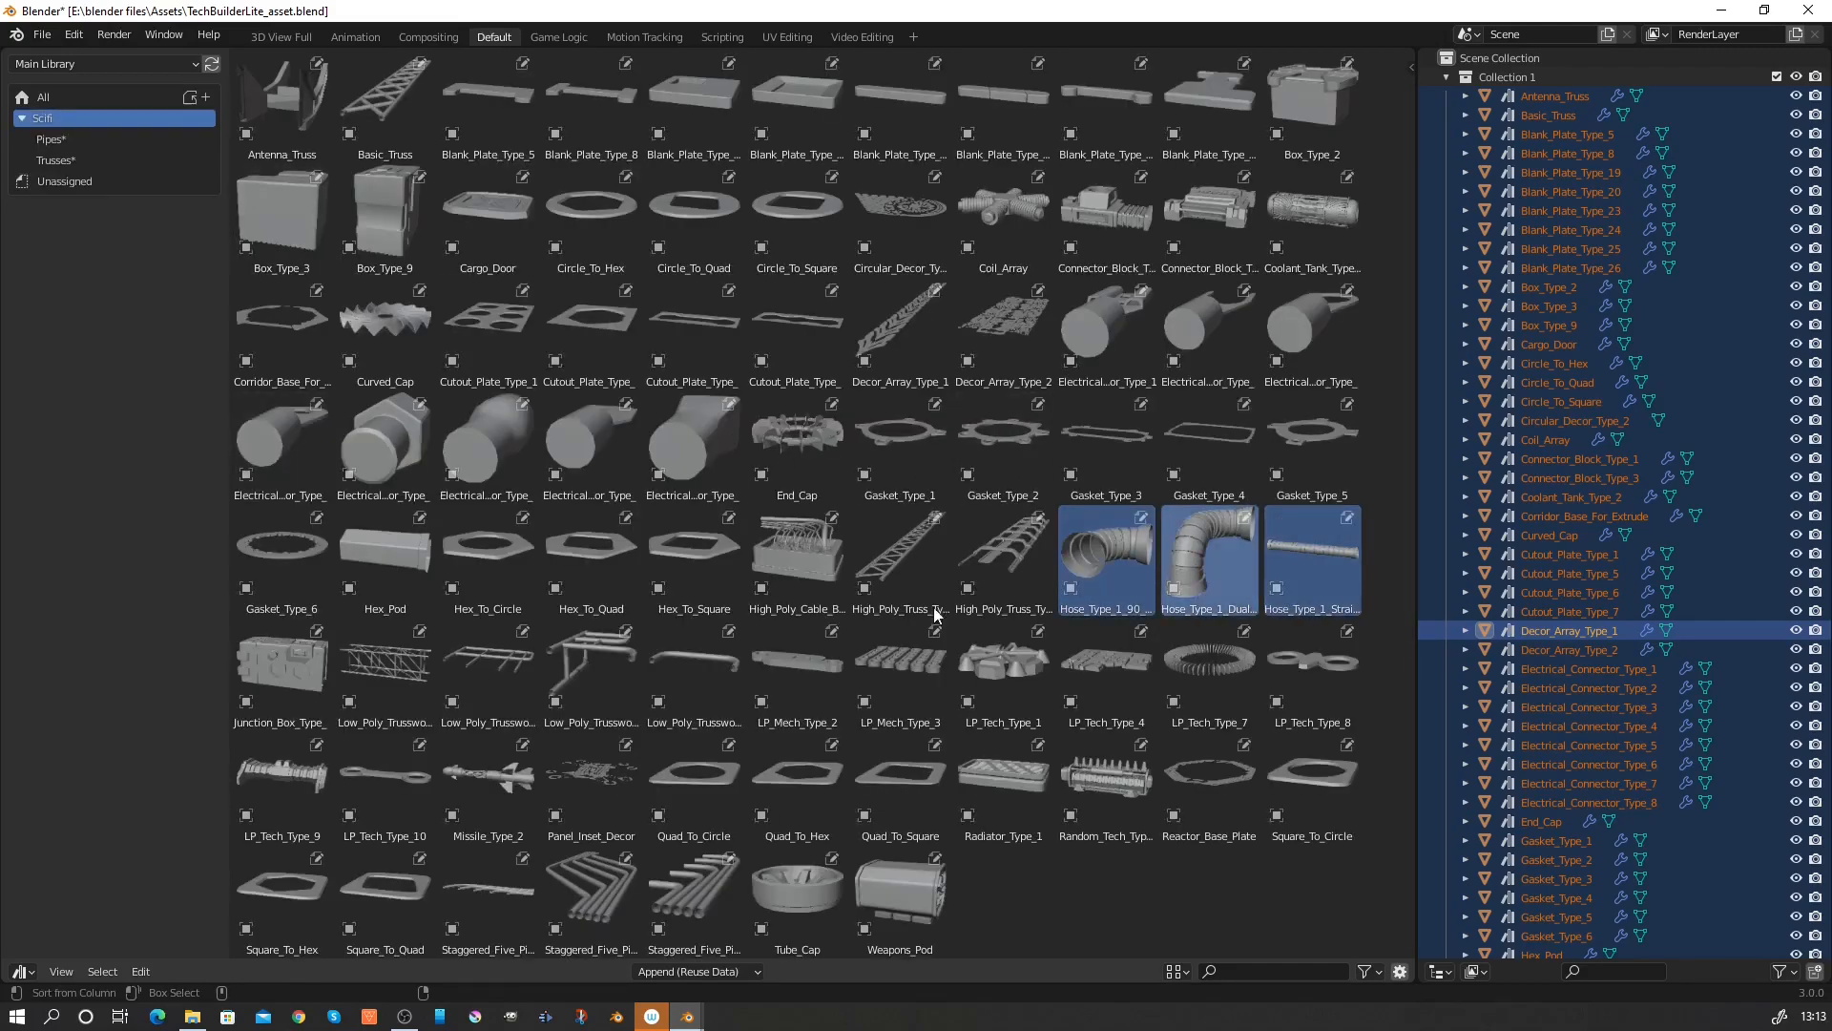
left_click(680, 673, "shift")
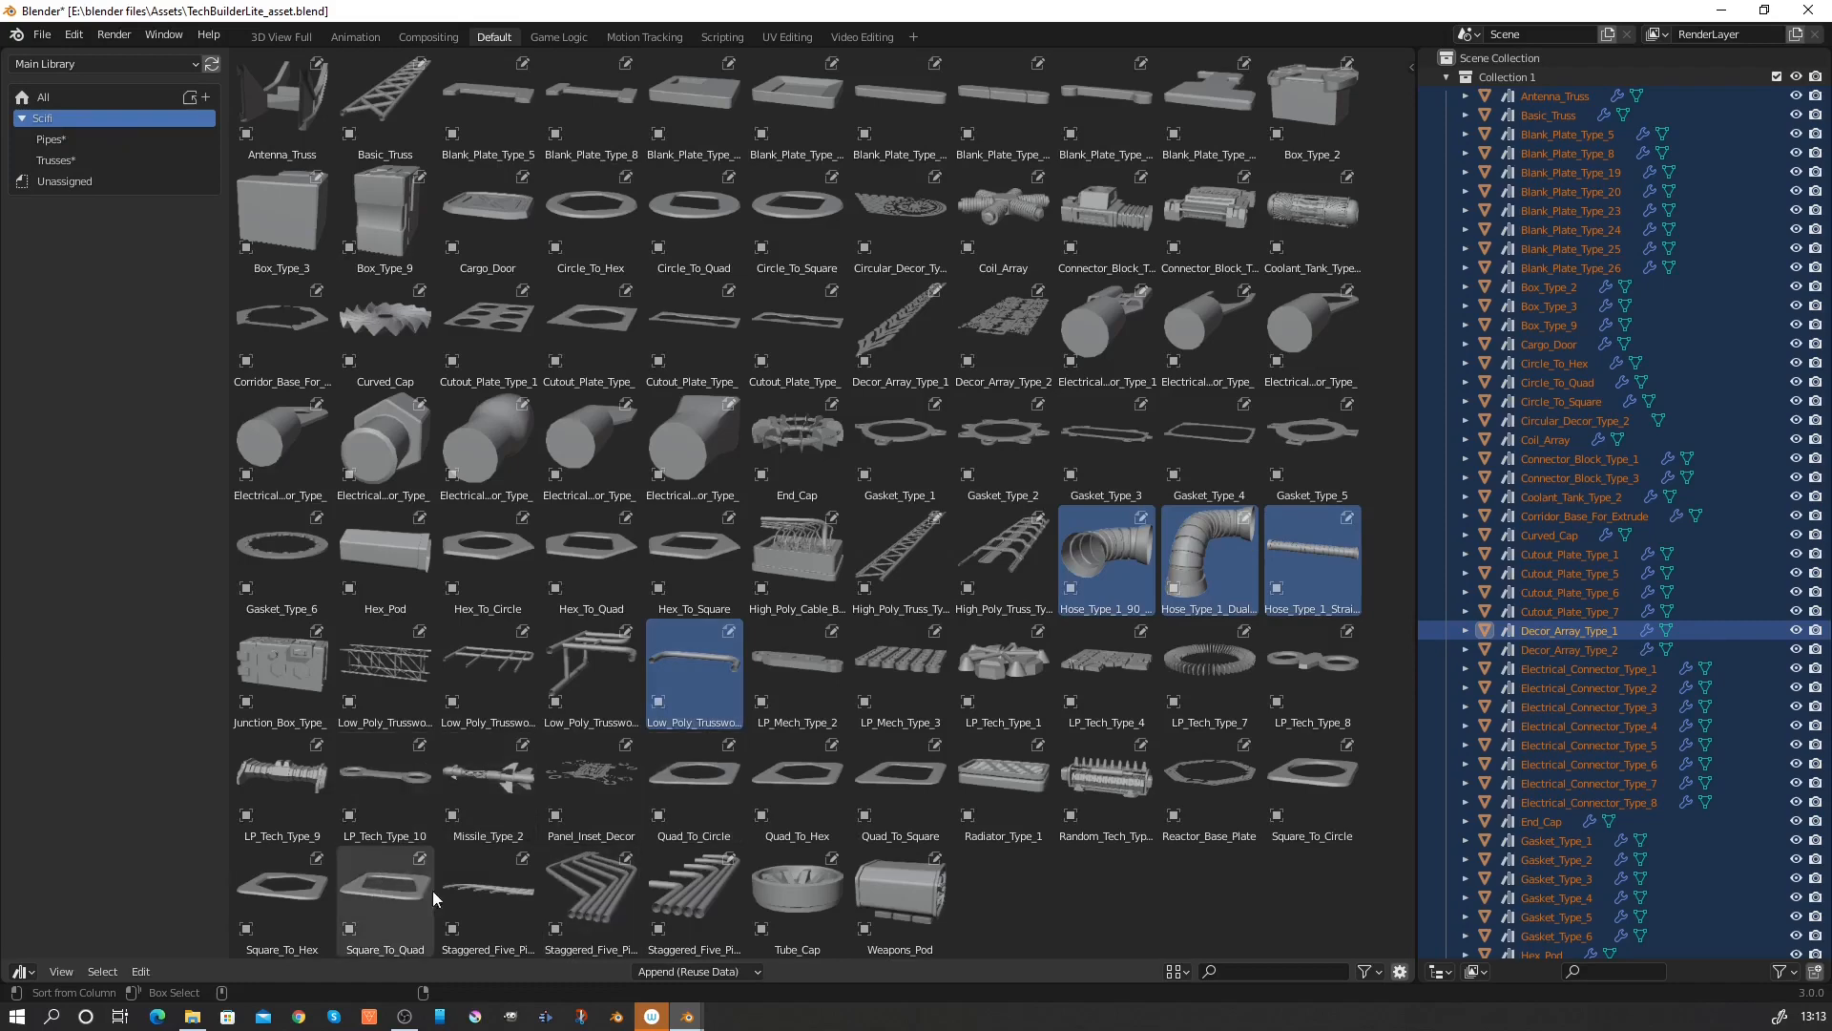
left_click(473, 902, "shift")
left_click(609, 913, "shift")
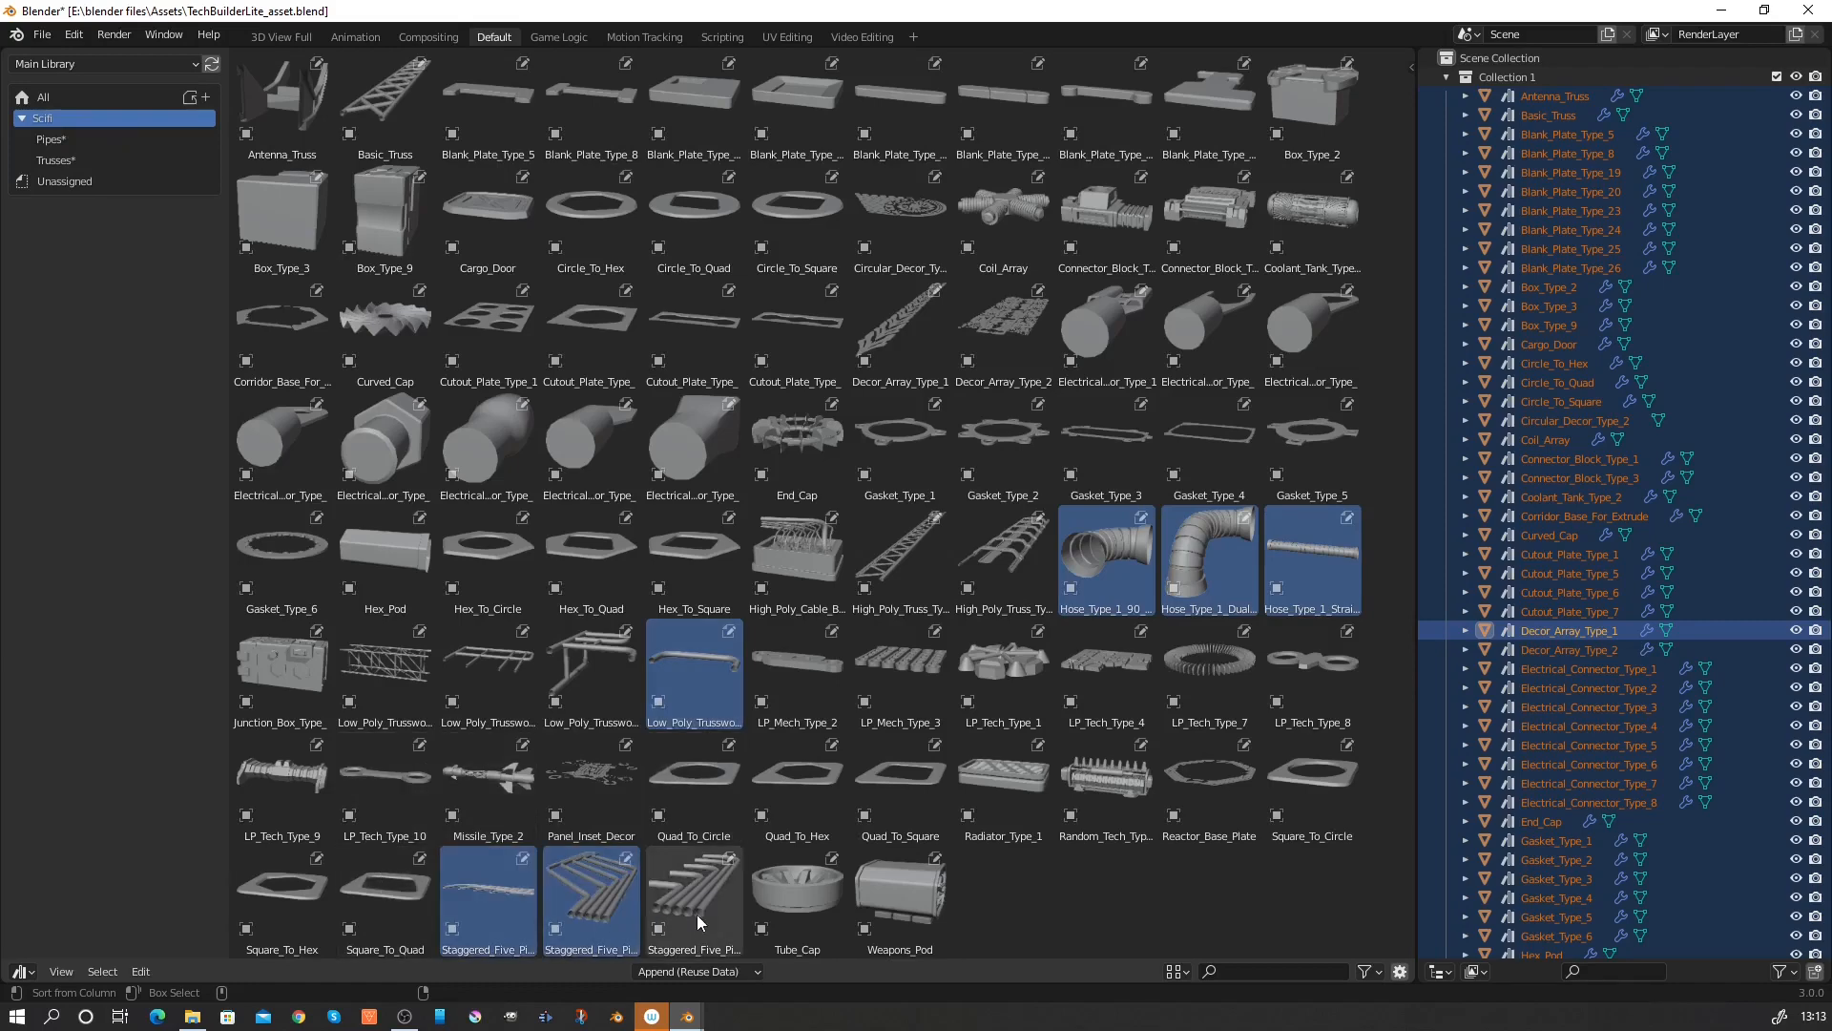
left_click(696, 915, "shift")
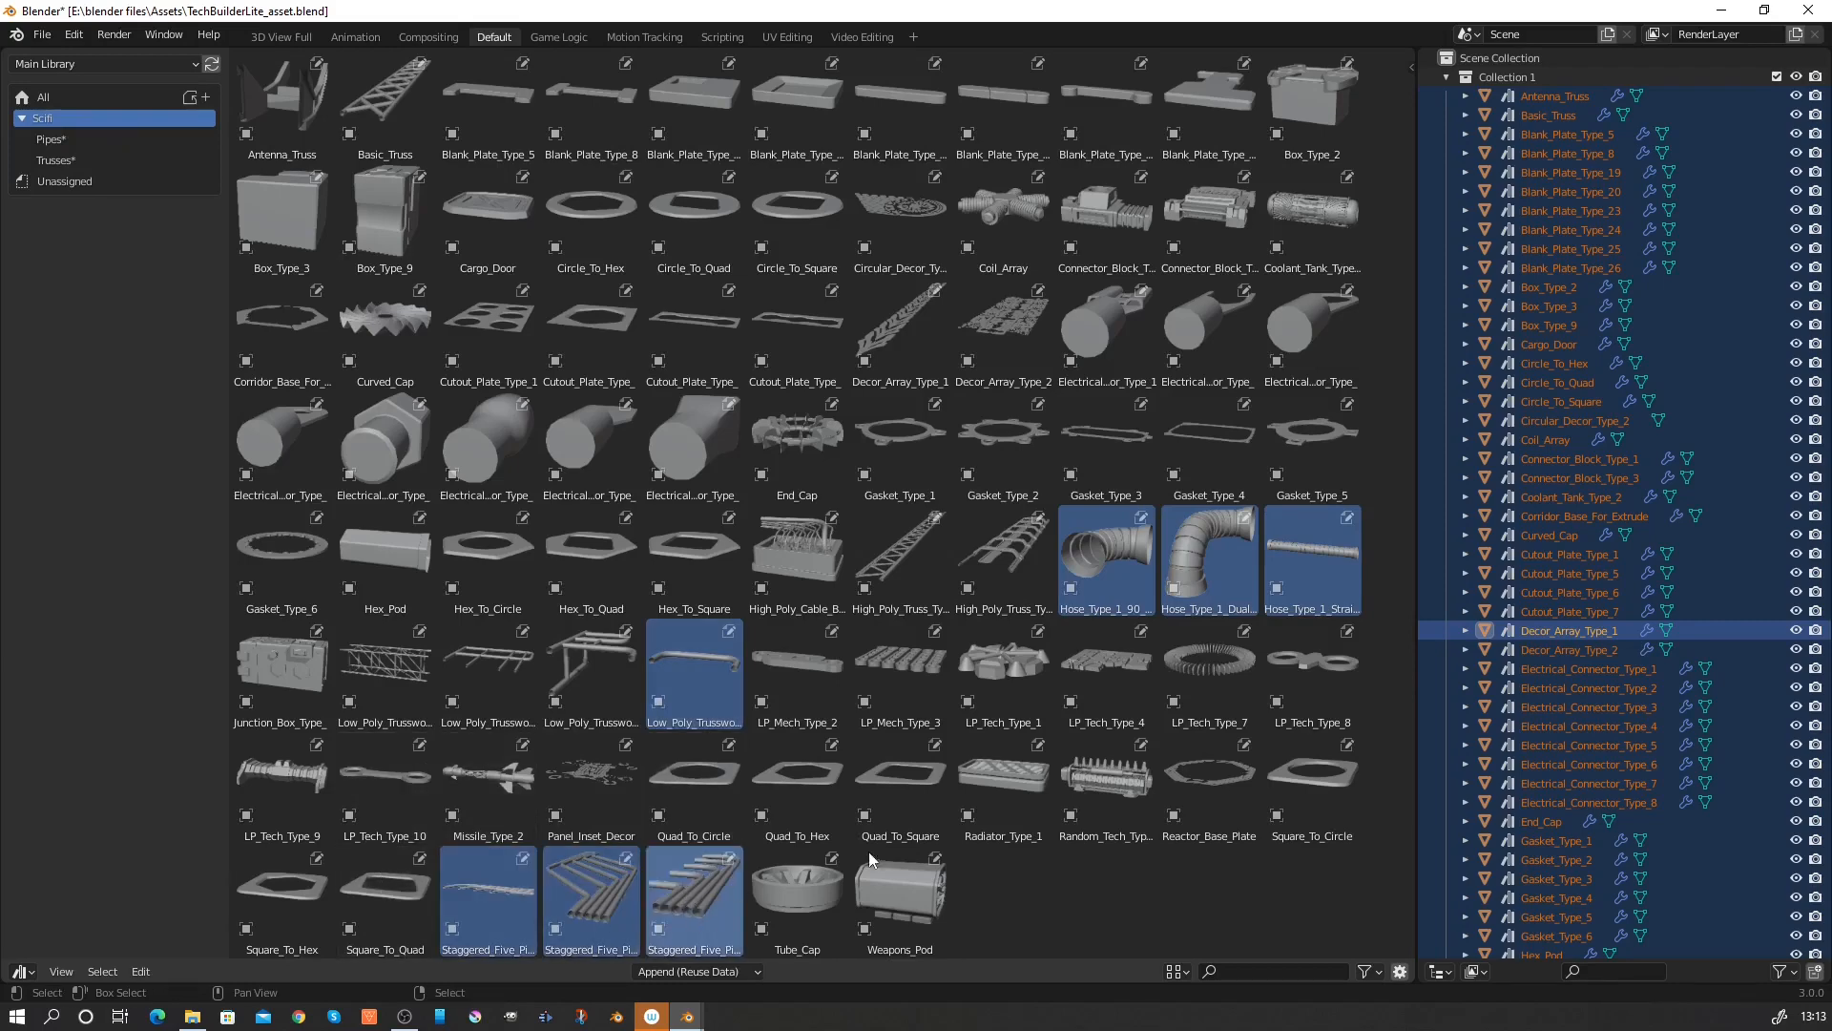
scroll(945, 760, "down", 1)
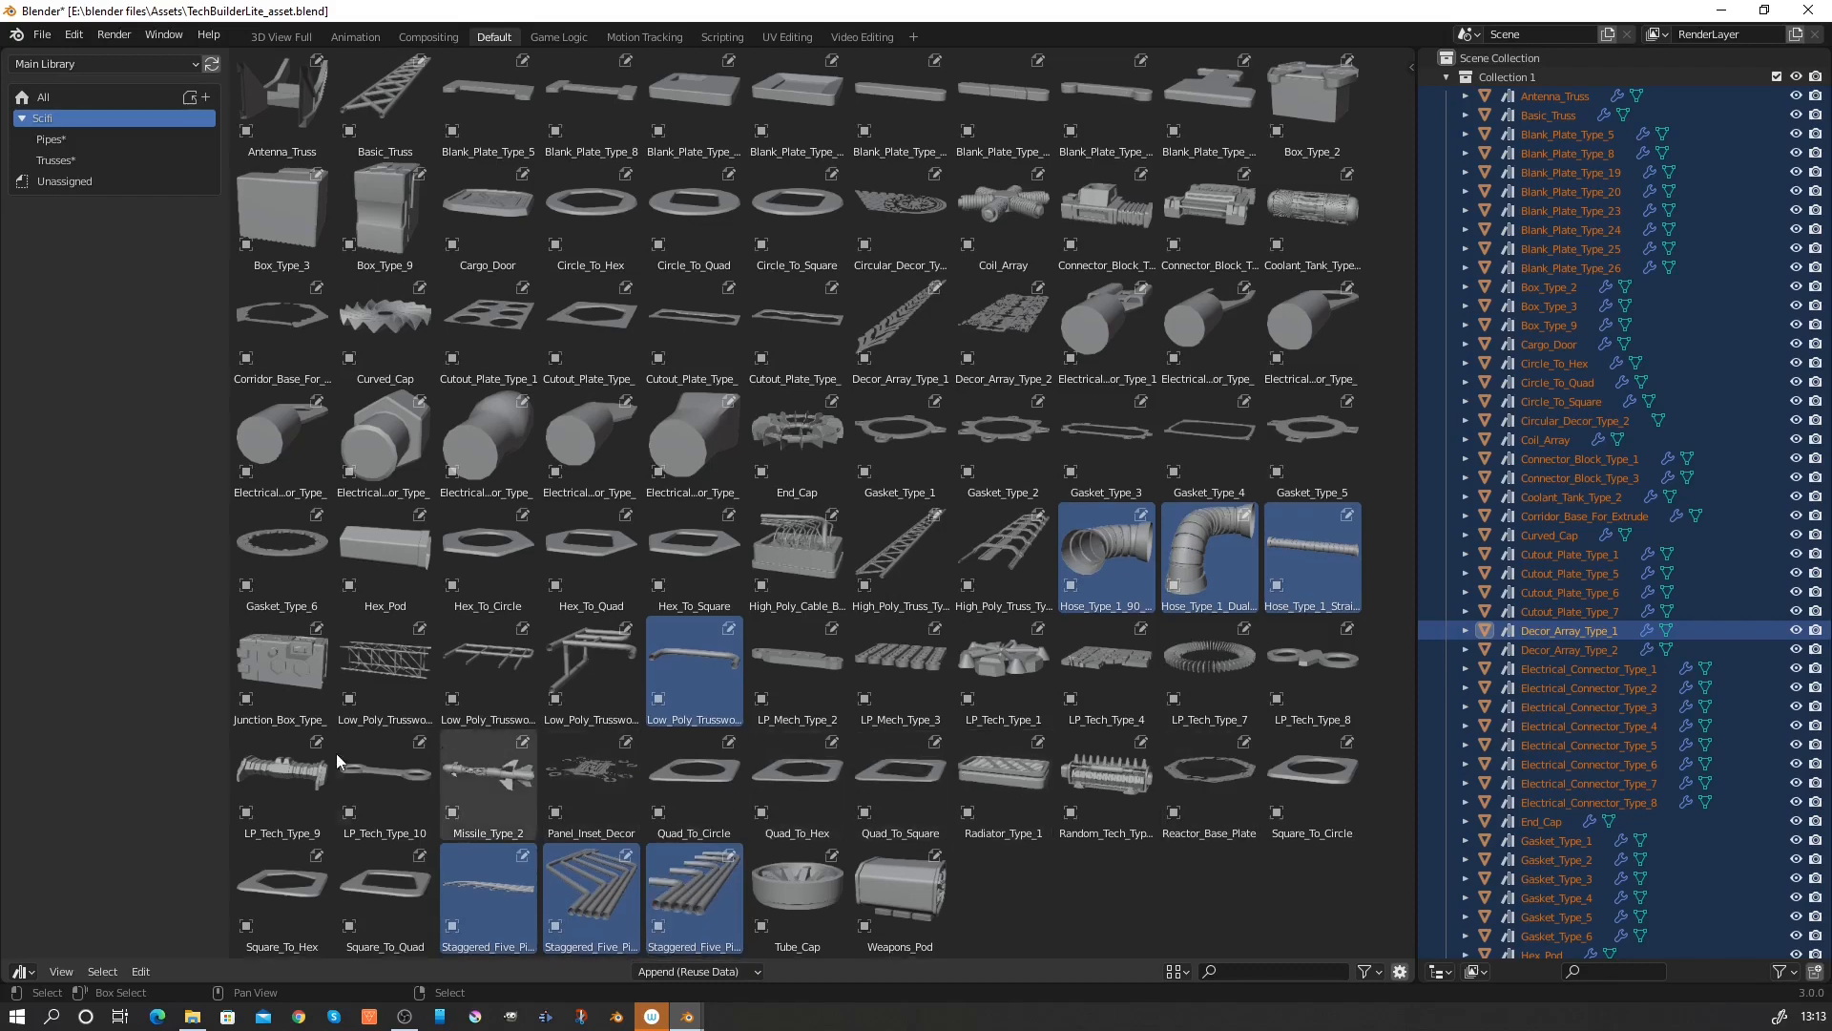
scroll(797, 444, "up", 1)
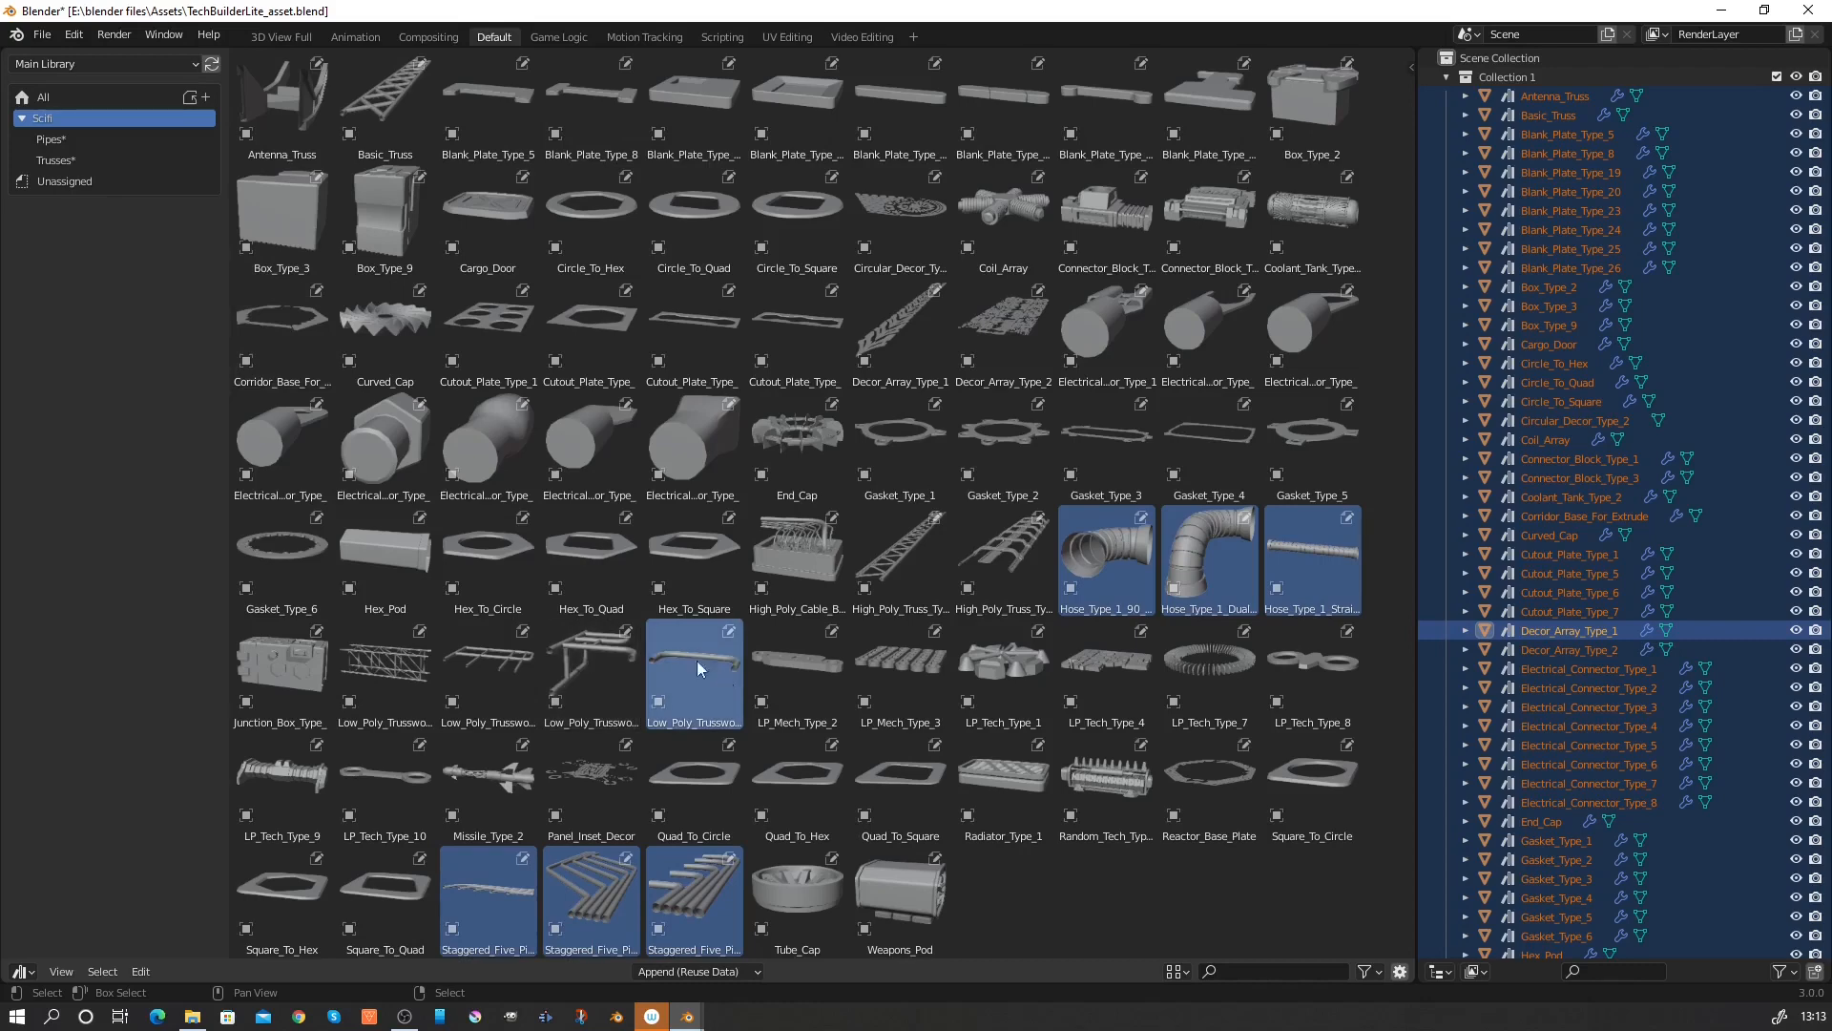
left_click_drag(697, 660, 72, 139)
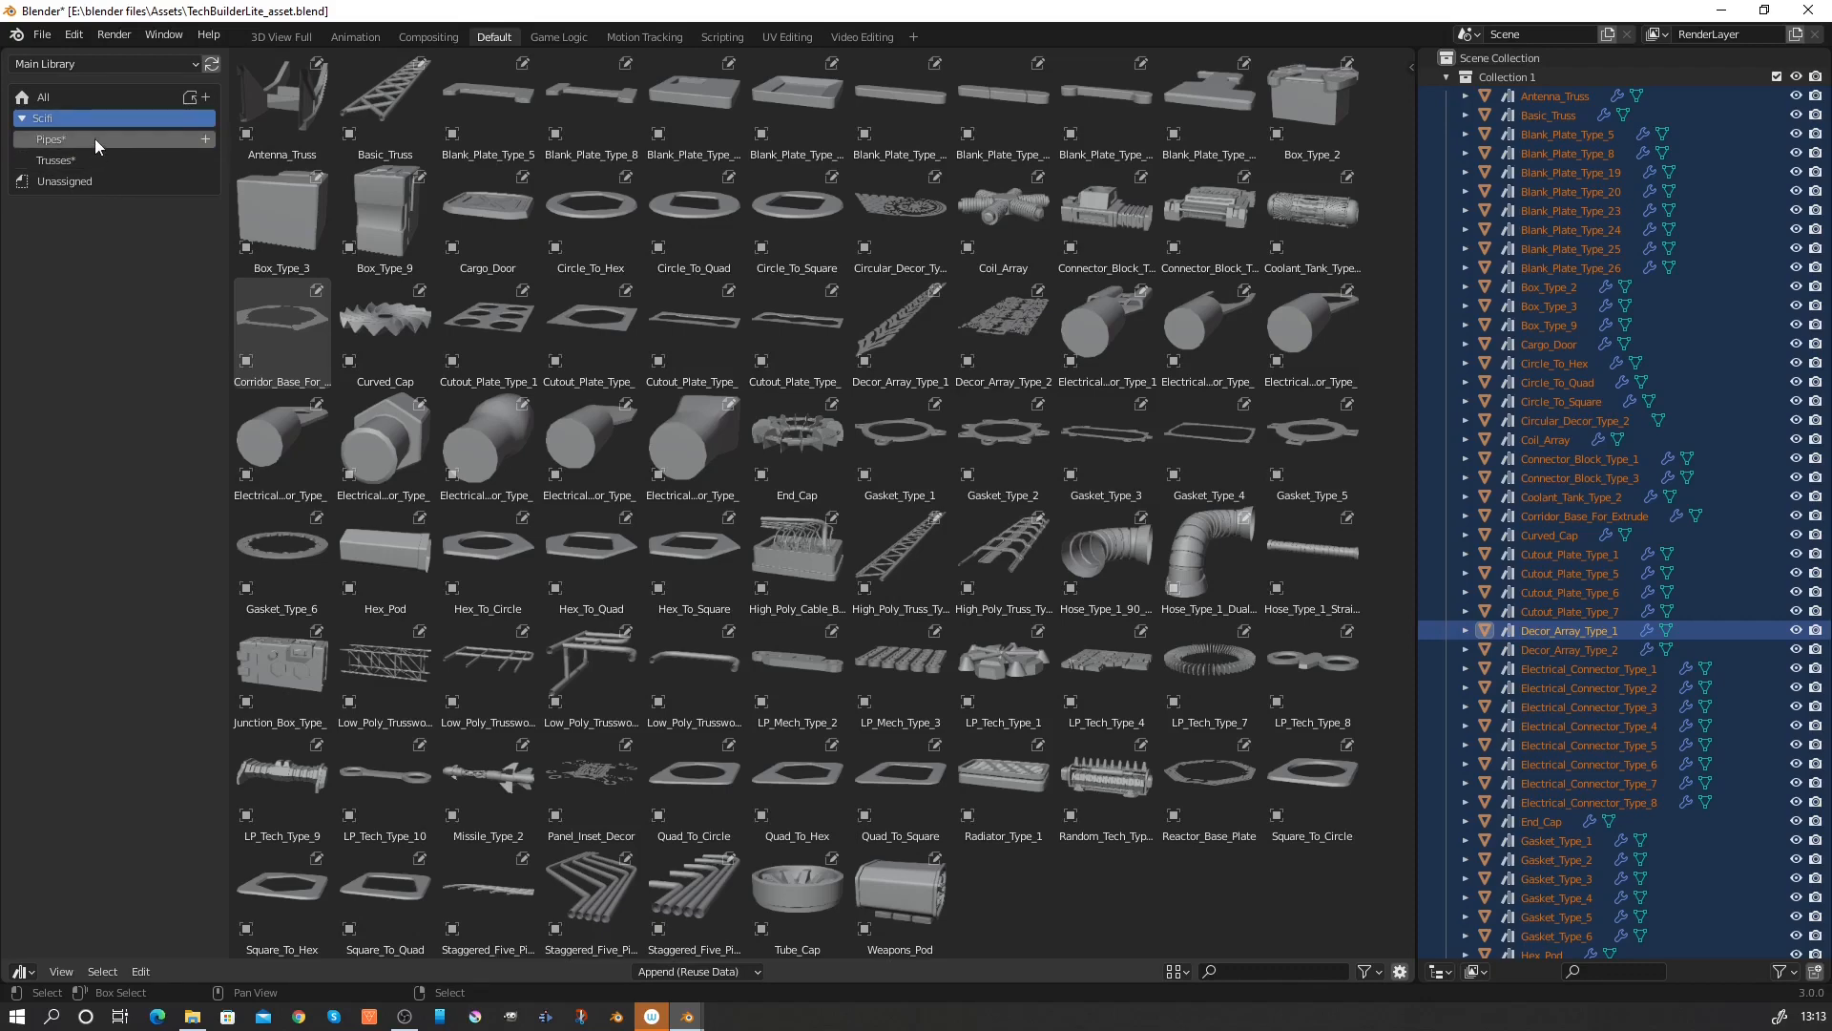
left_click(47, 36)
left_click(59, 159)
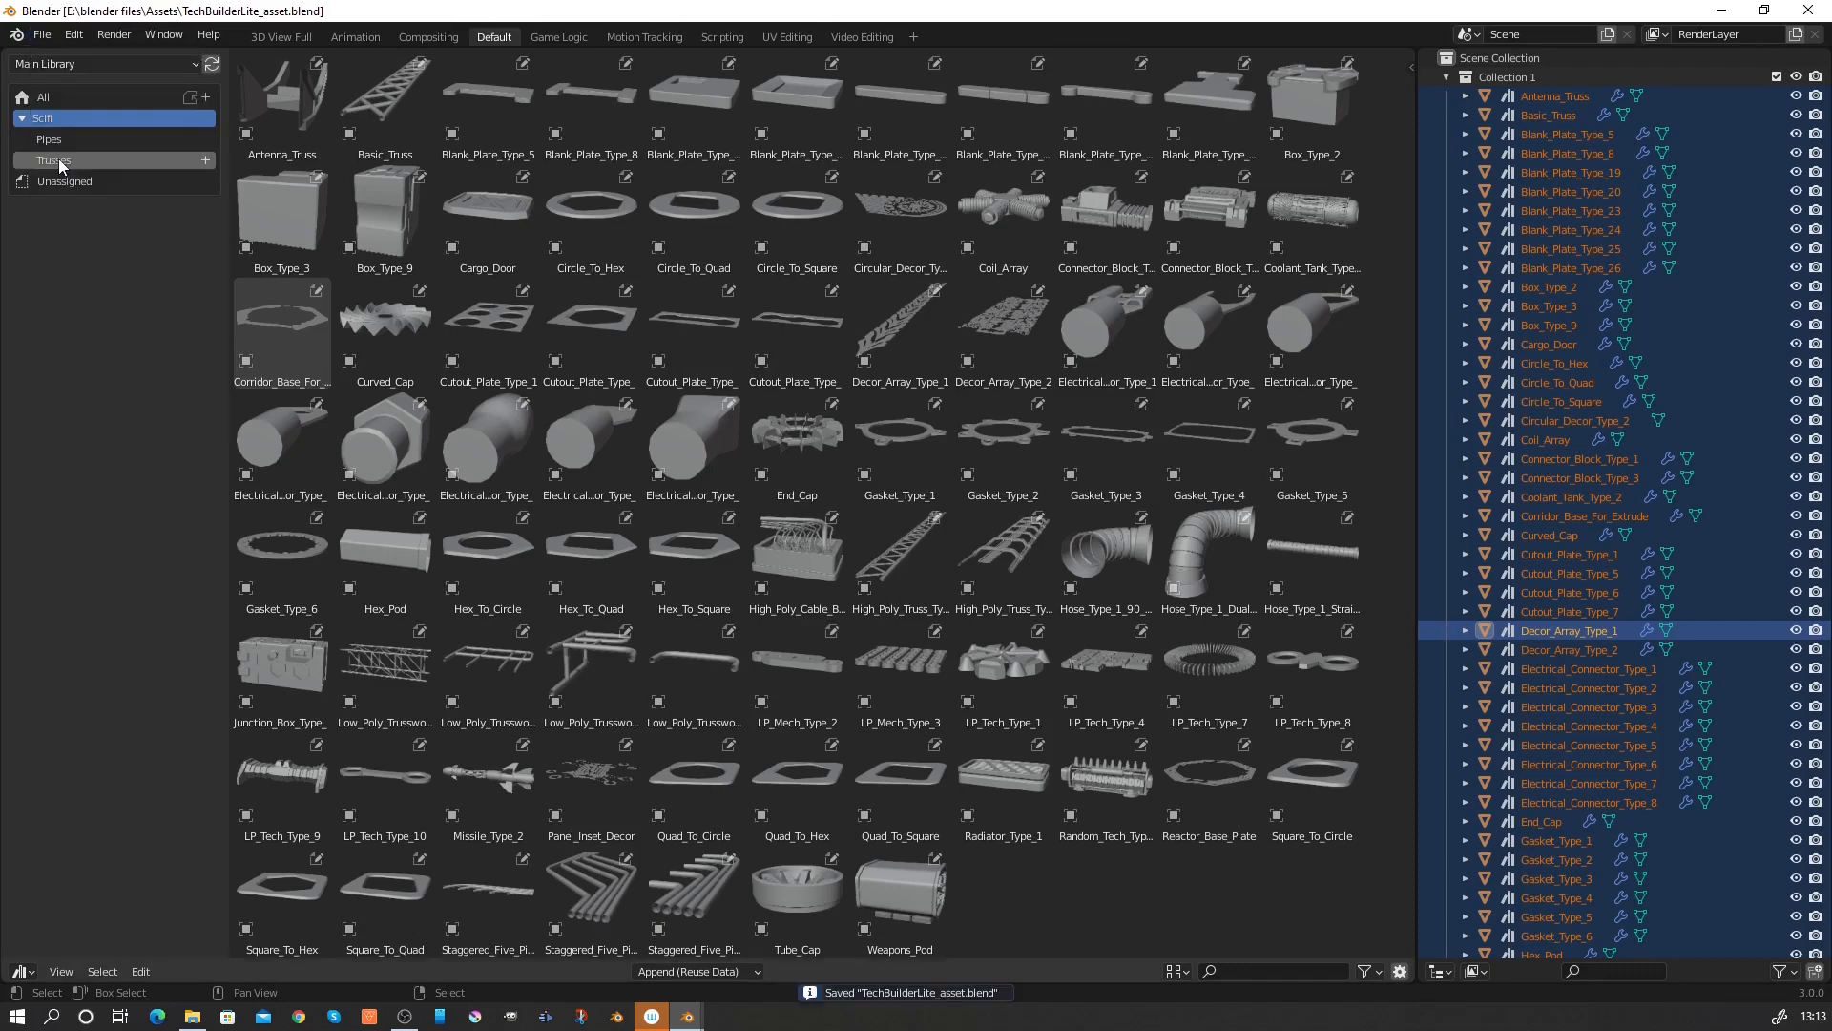
Create a sub-catalog named Machine parts inside the Scifi catalog and return to the Scifi listing.
left_click(205, 117)
left_click(140, 141)
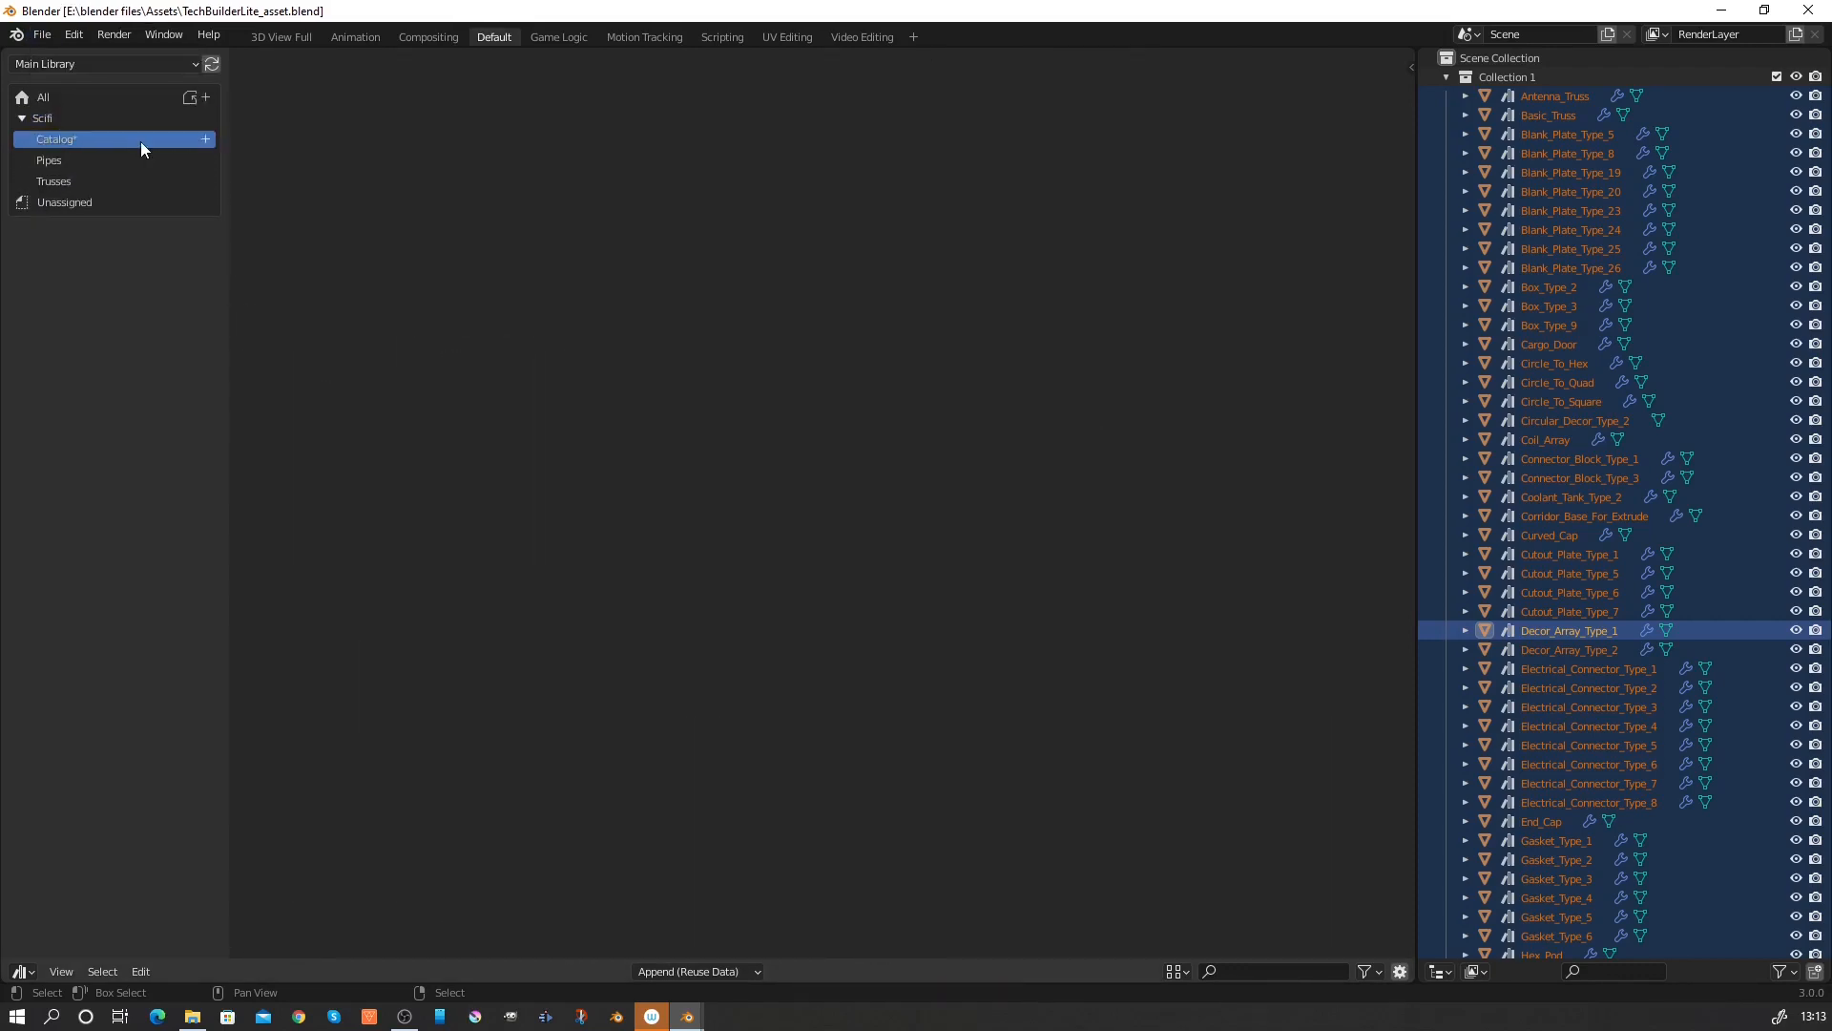
double_click(140, 141)
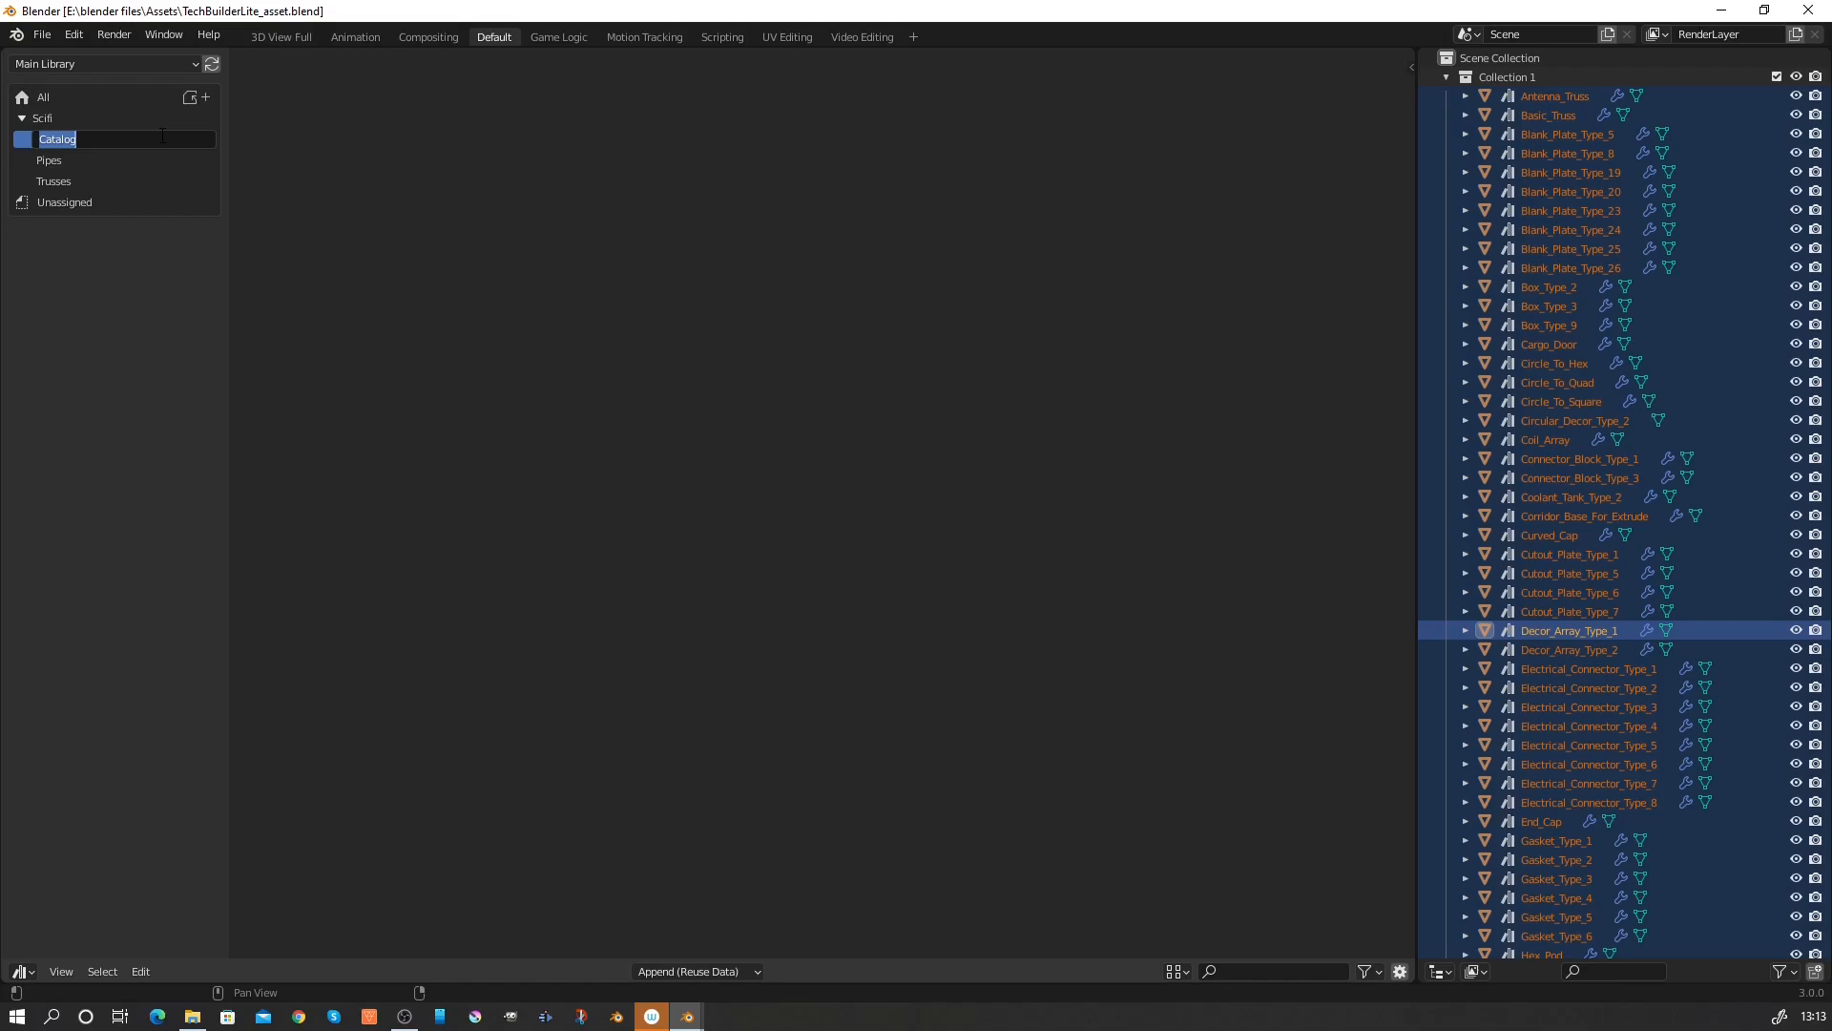
type("Machine parts")
left_click(130, 118)
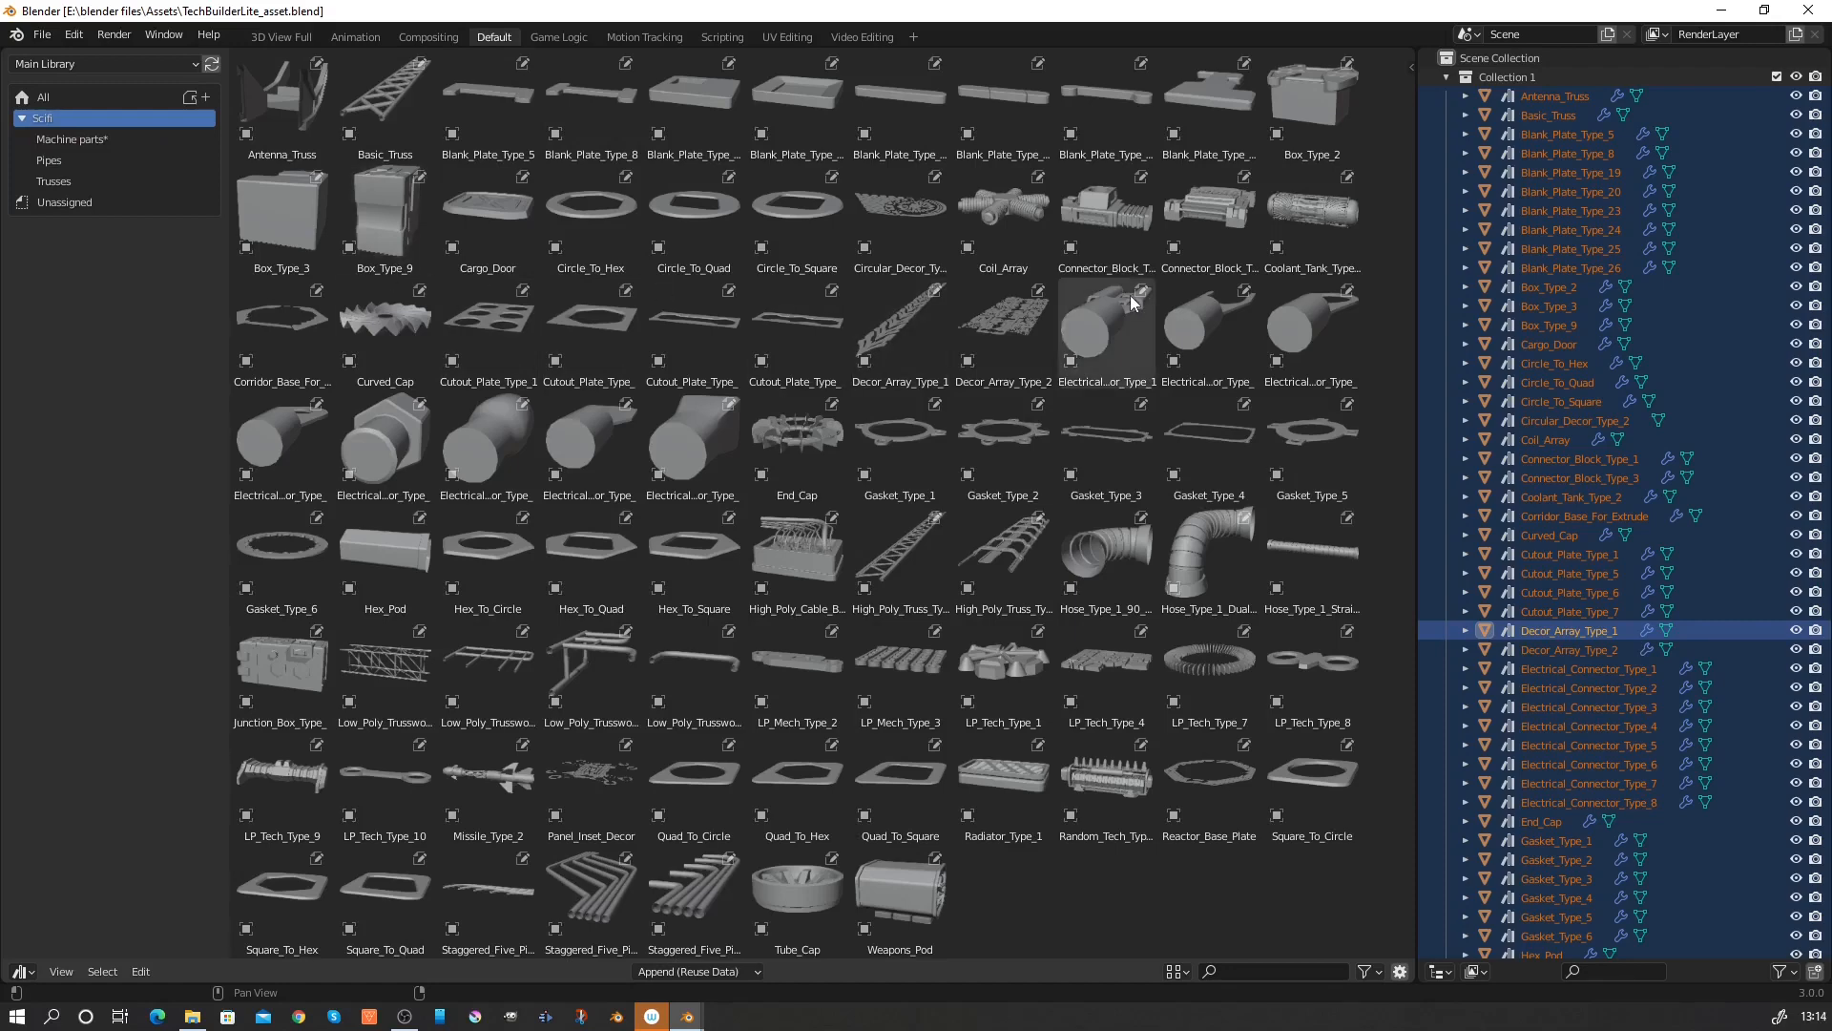
left_click(999, 207)
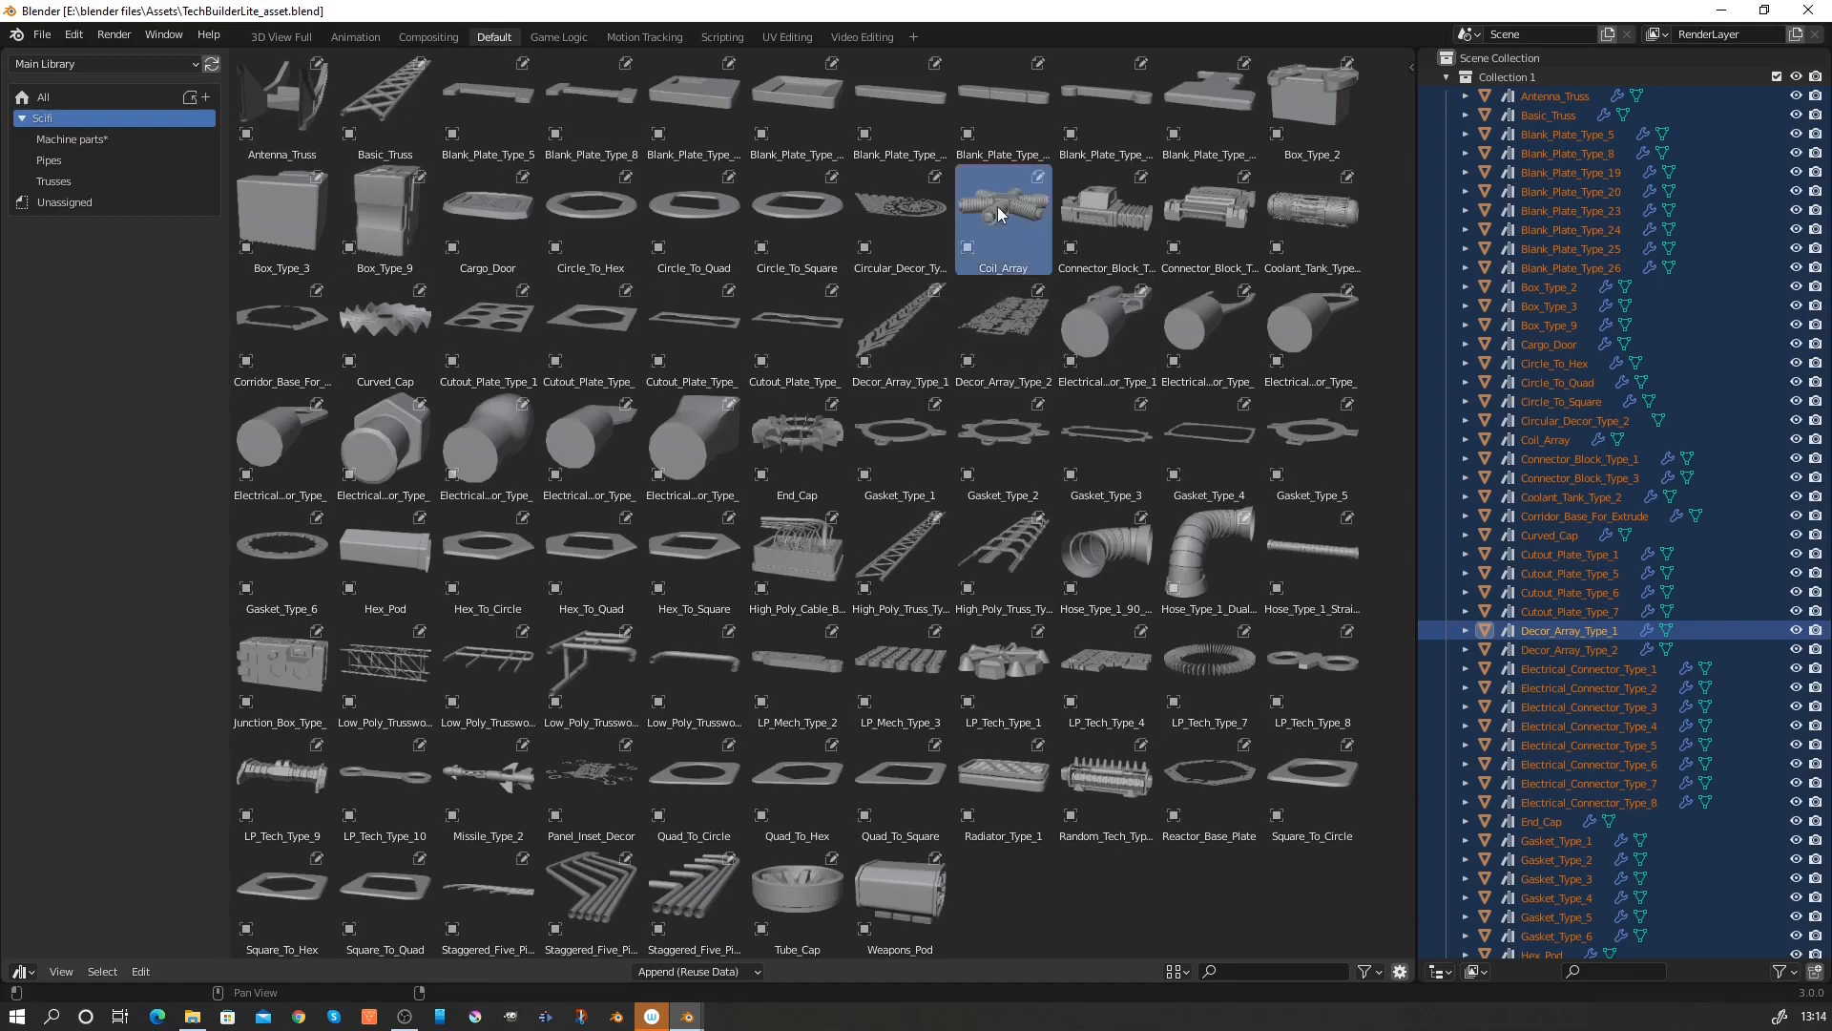
left_click(1100, 214, "shift")
left_click(1214, 215, "shift")
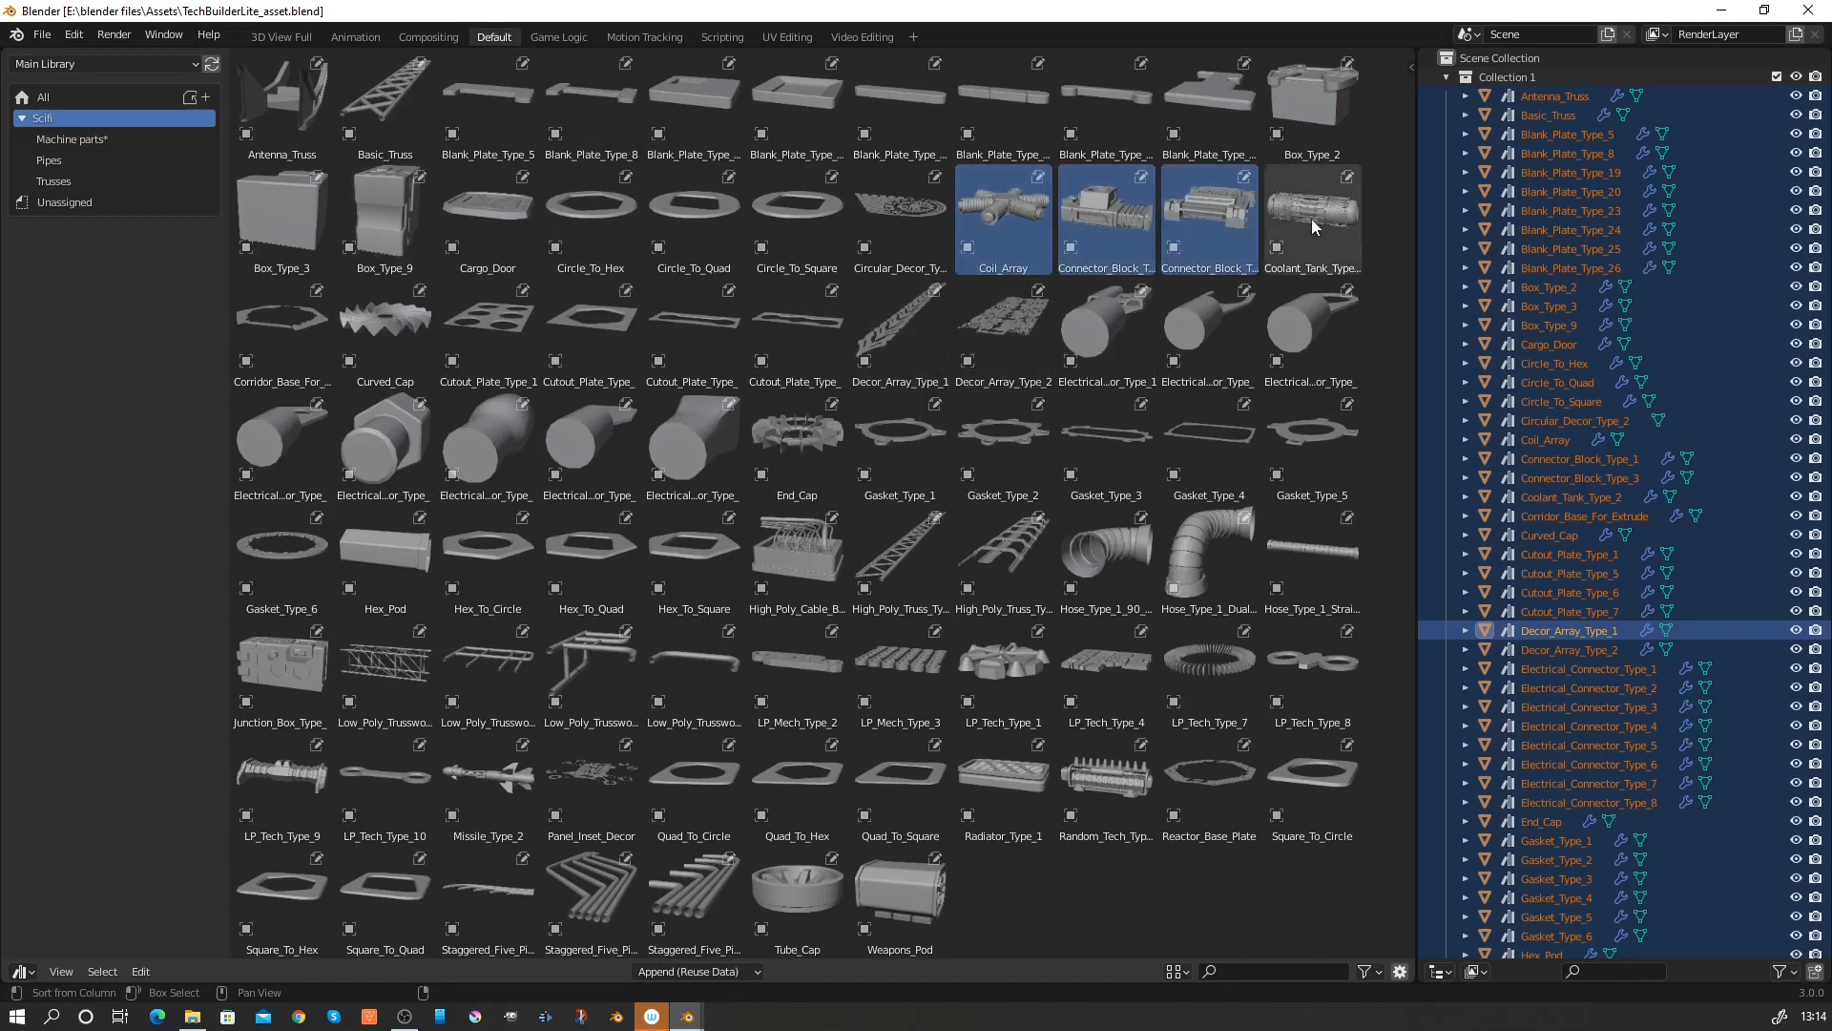
left_click(374, 341, "shift")
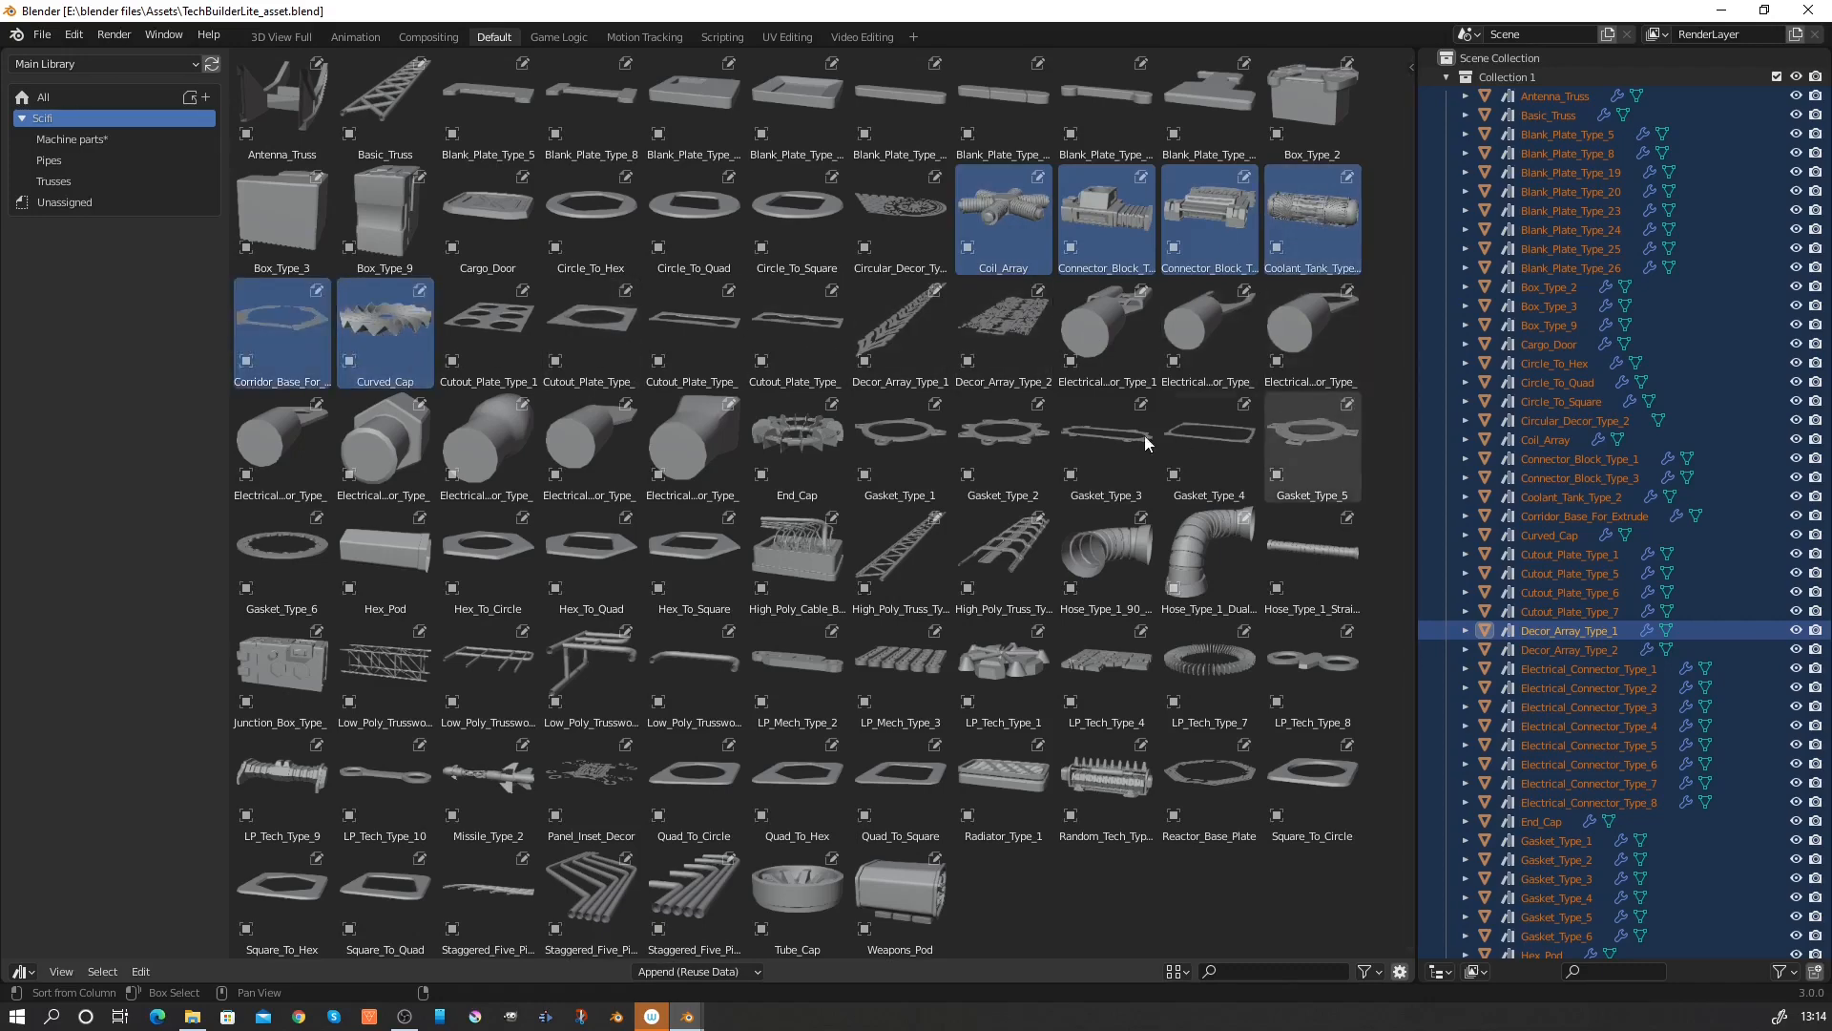
left_click(796, 444, "shift")
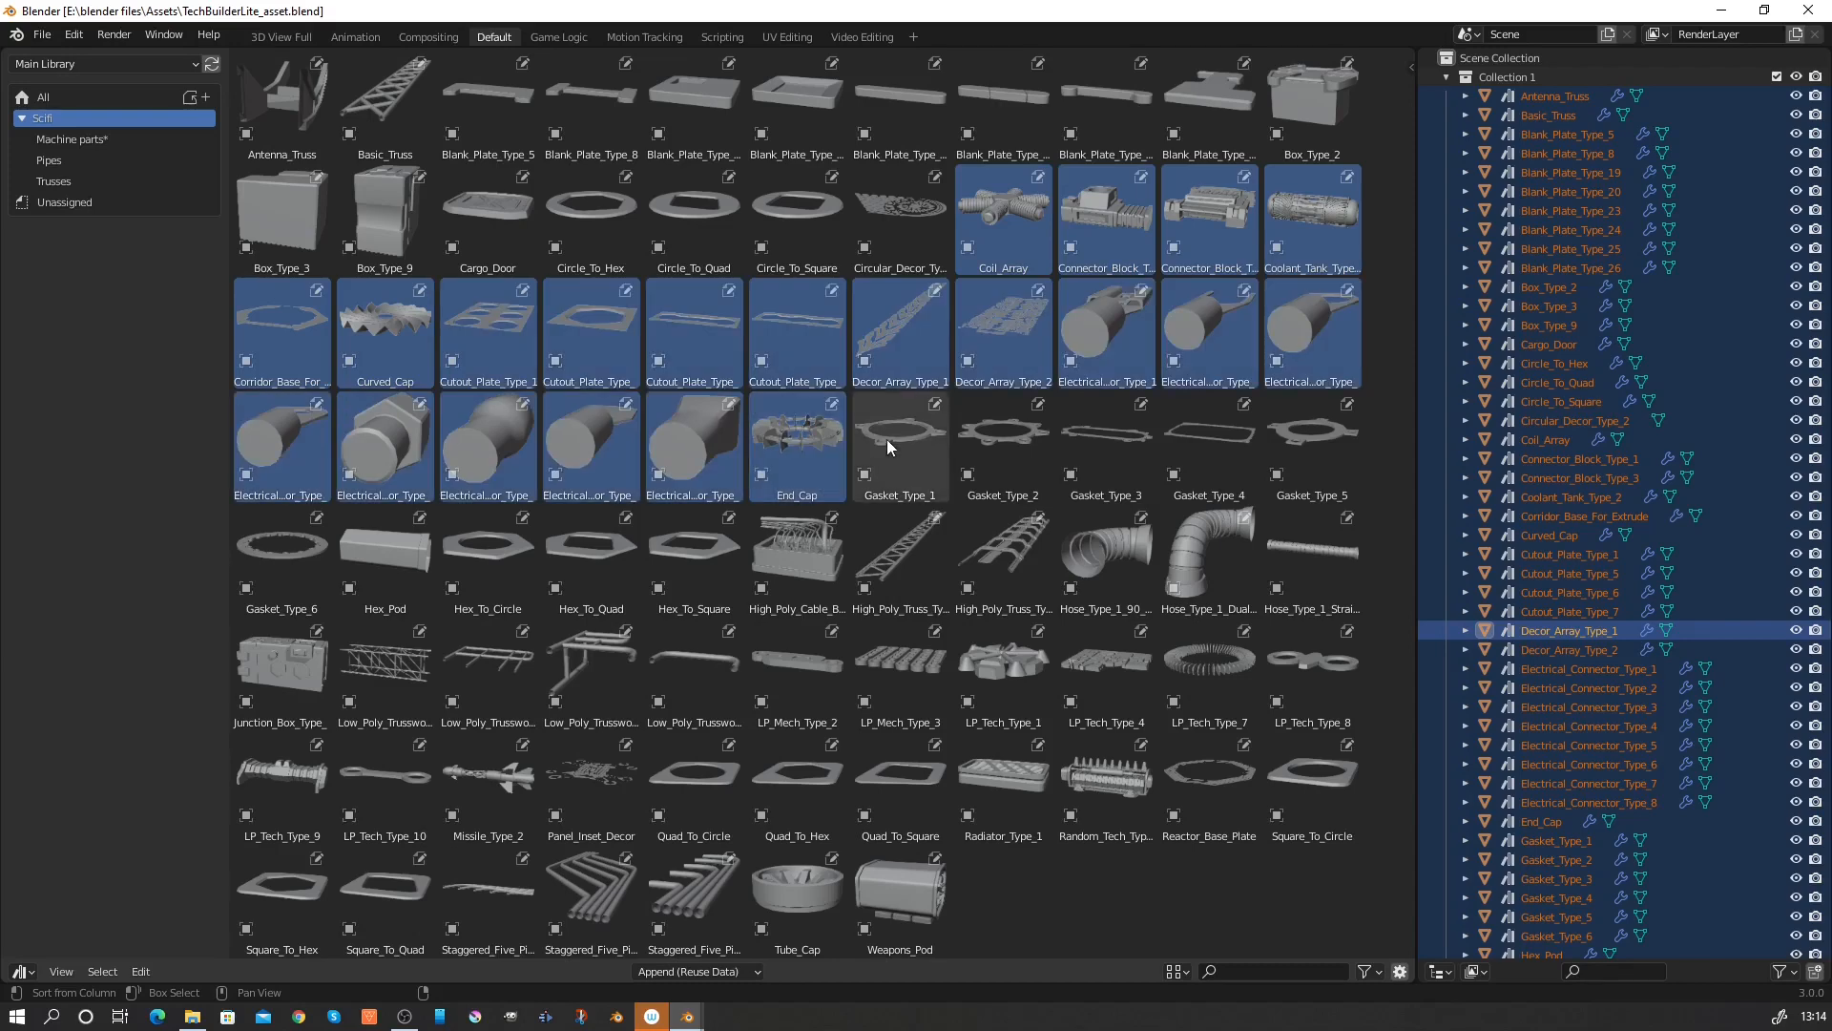
Select only Coil_Array, the two Connector_Block assets, Coolant_Tank, Curved_Cap and End_Cap in the Scifi listing, without the assets between them.
left_click(988, 231)
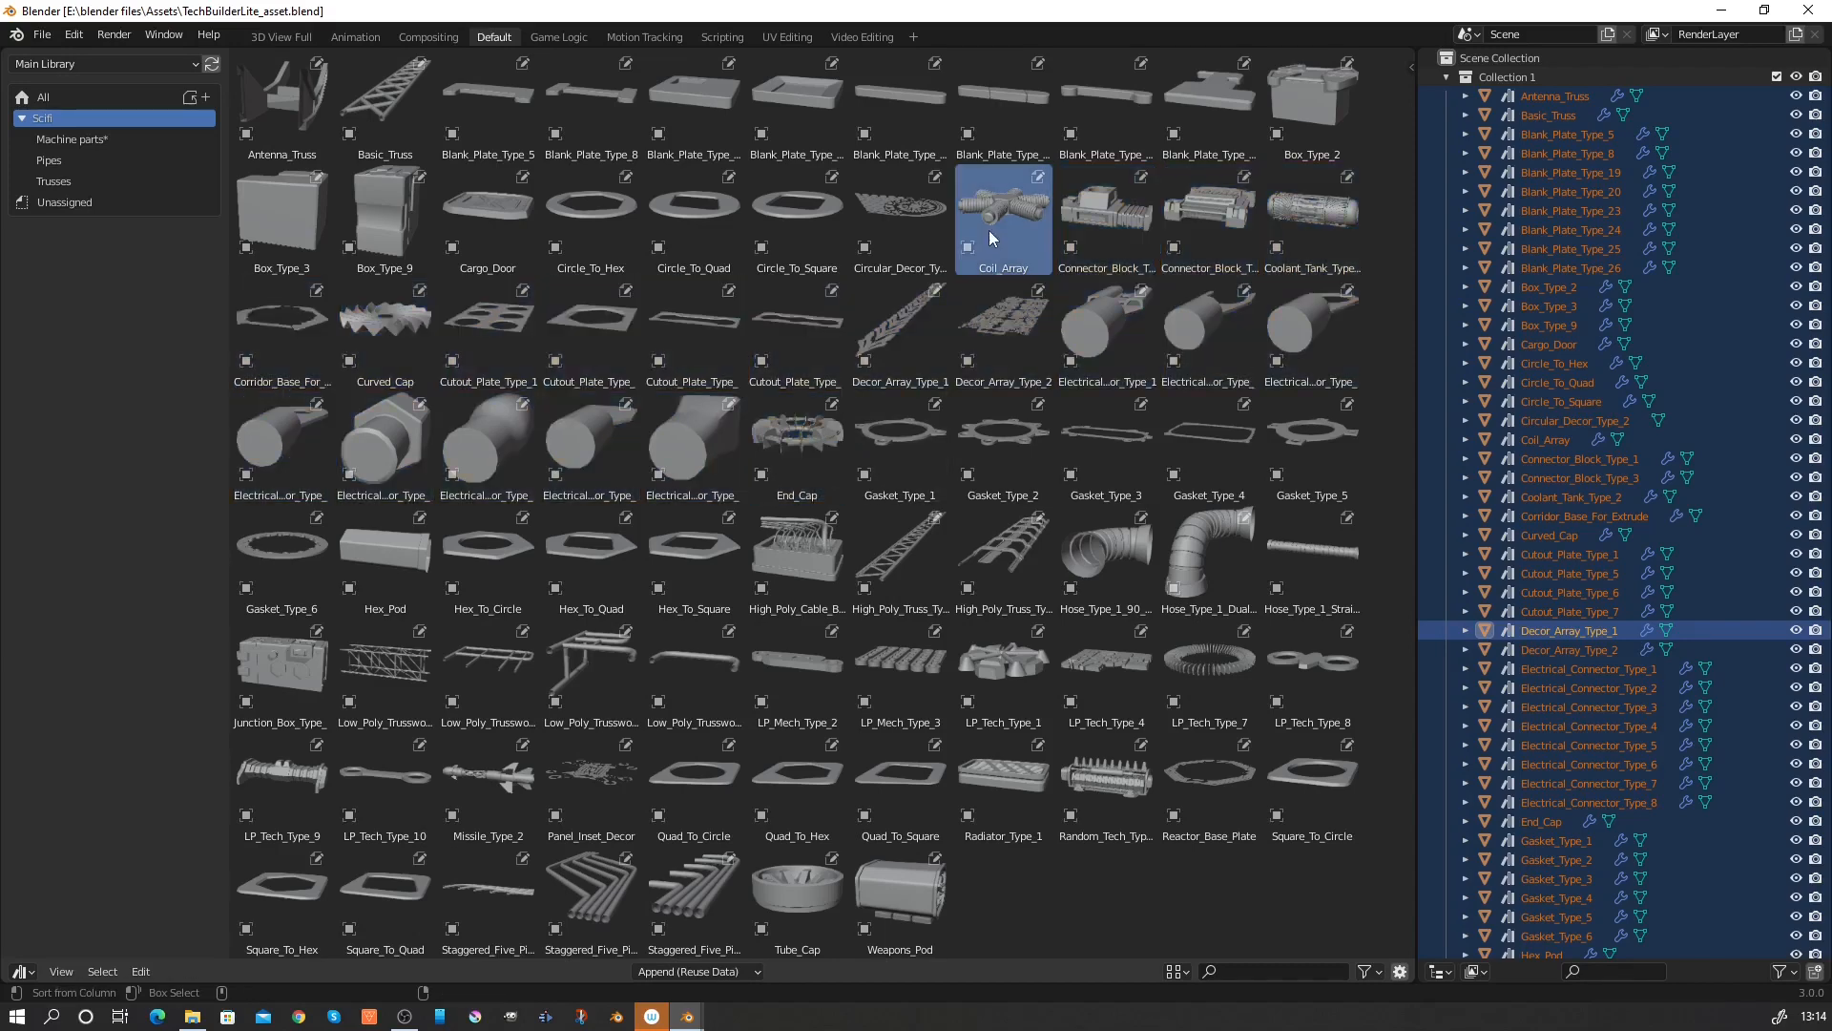
left_click(1000, 227, "ctrl")
left_click(1000, 227, "ctrl")
left_click(1108, 221, "ctrl")
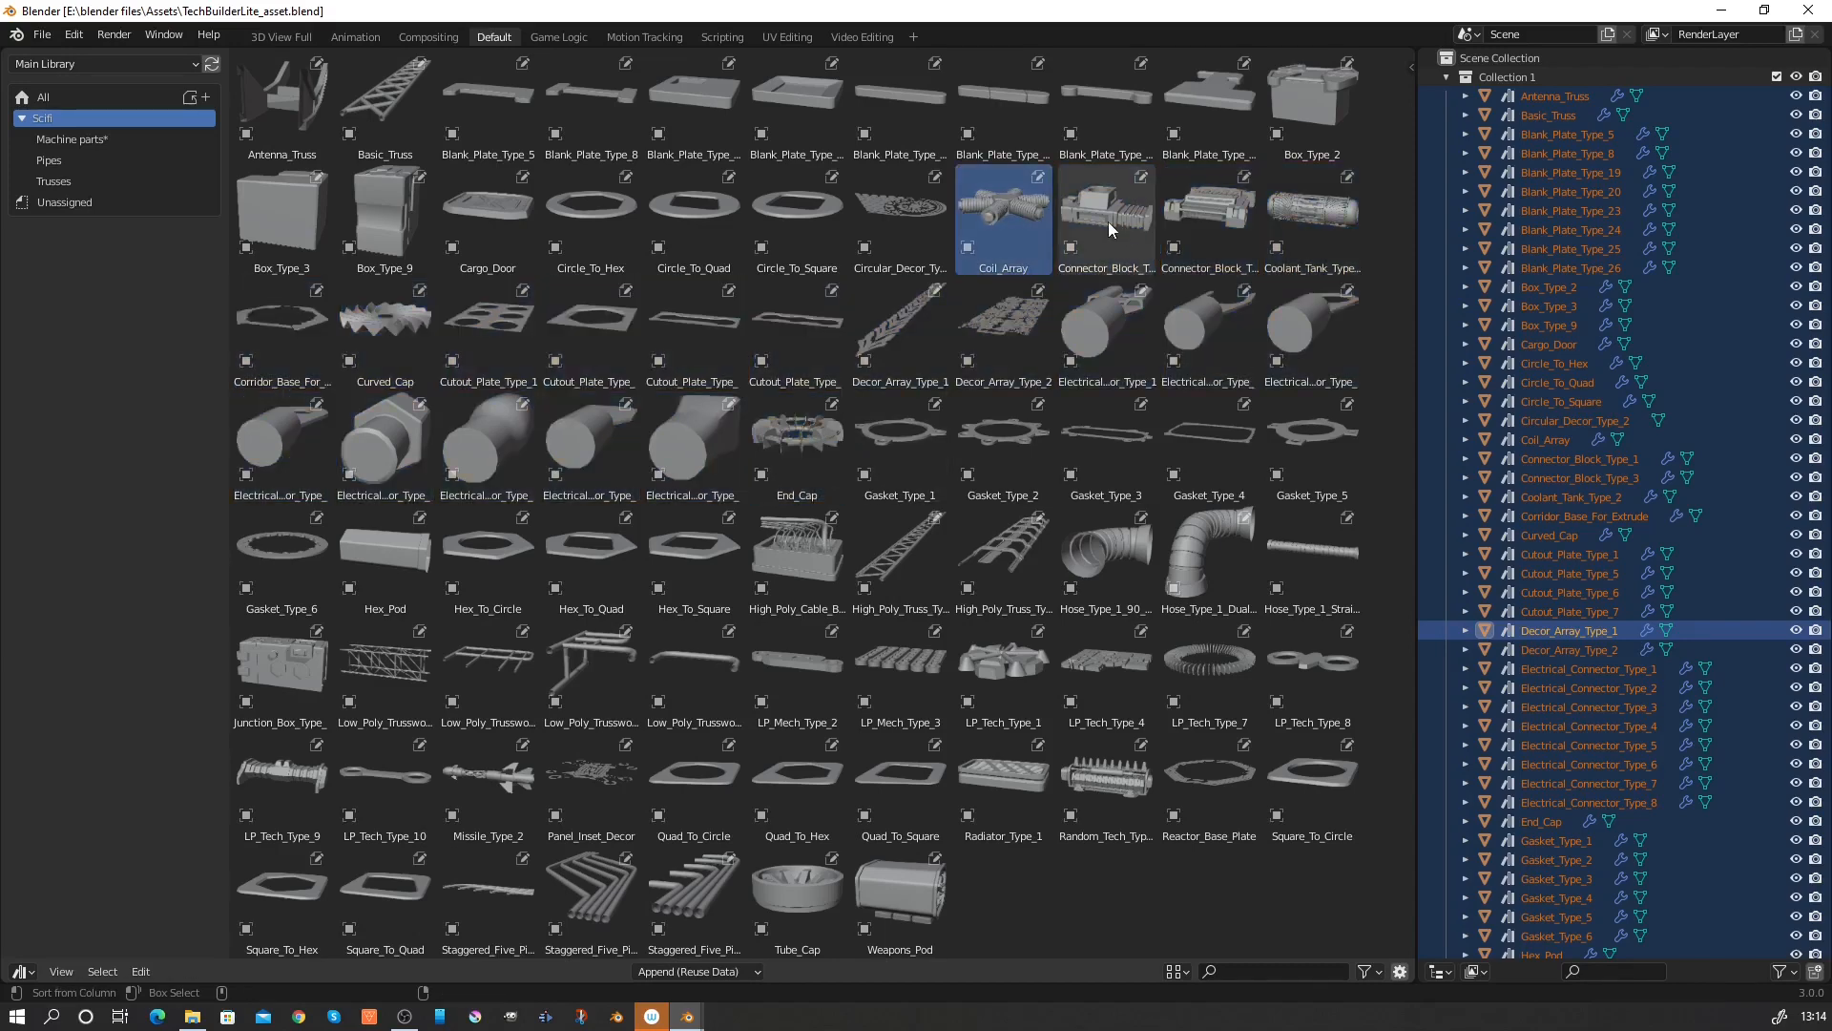
left_click(1210, 223, "ctrl")
left_click(1347, 225, "ctrl")
left_click(384, 324, "ctrl")
left_click(797, 439, "ctrl")
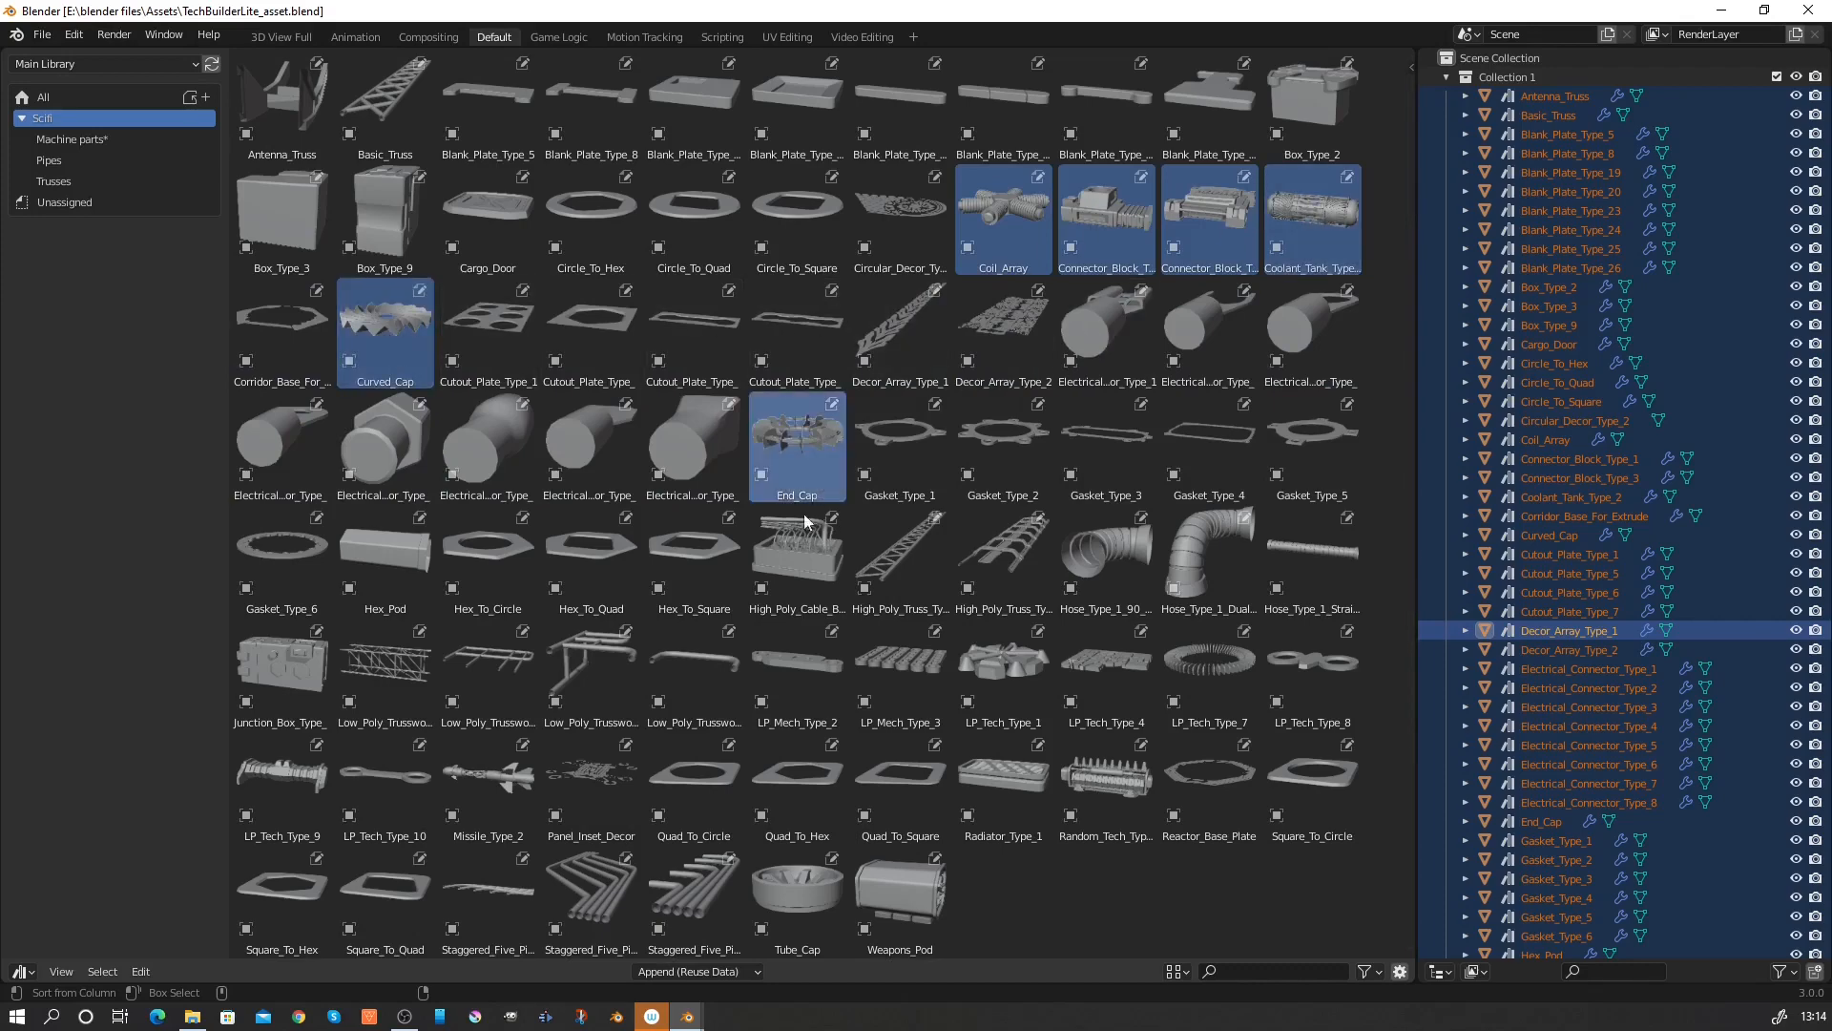
Add Hex_Pod, High_Poly_Cable, Junction_Box, LP_Mech_Type_3, LP_Tech_Type_1 and LP_Tech_Type_7 to the asset selection.
left_click(385, 553, "ctrl")
left_click(803, 564, "ctrl")
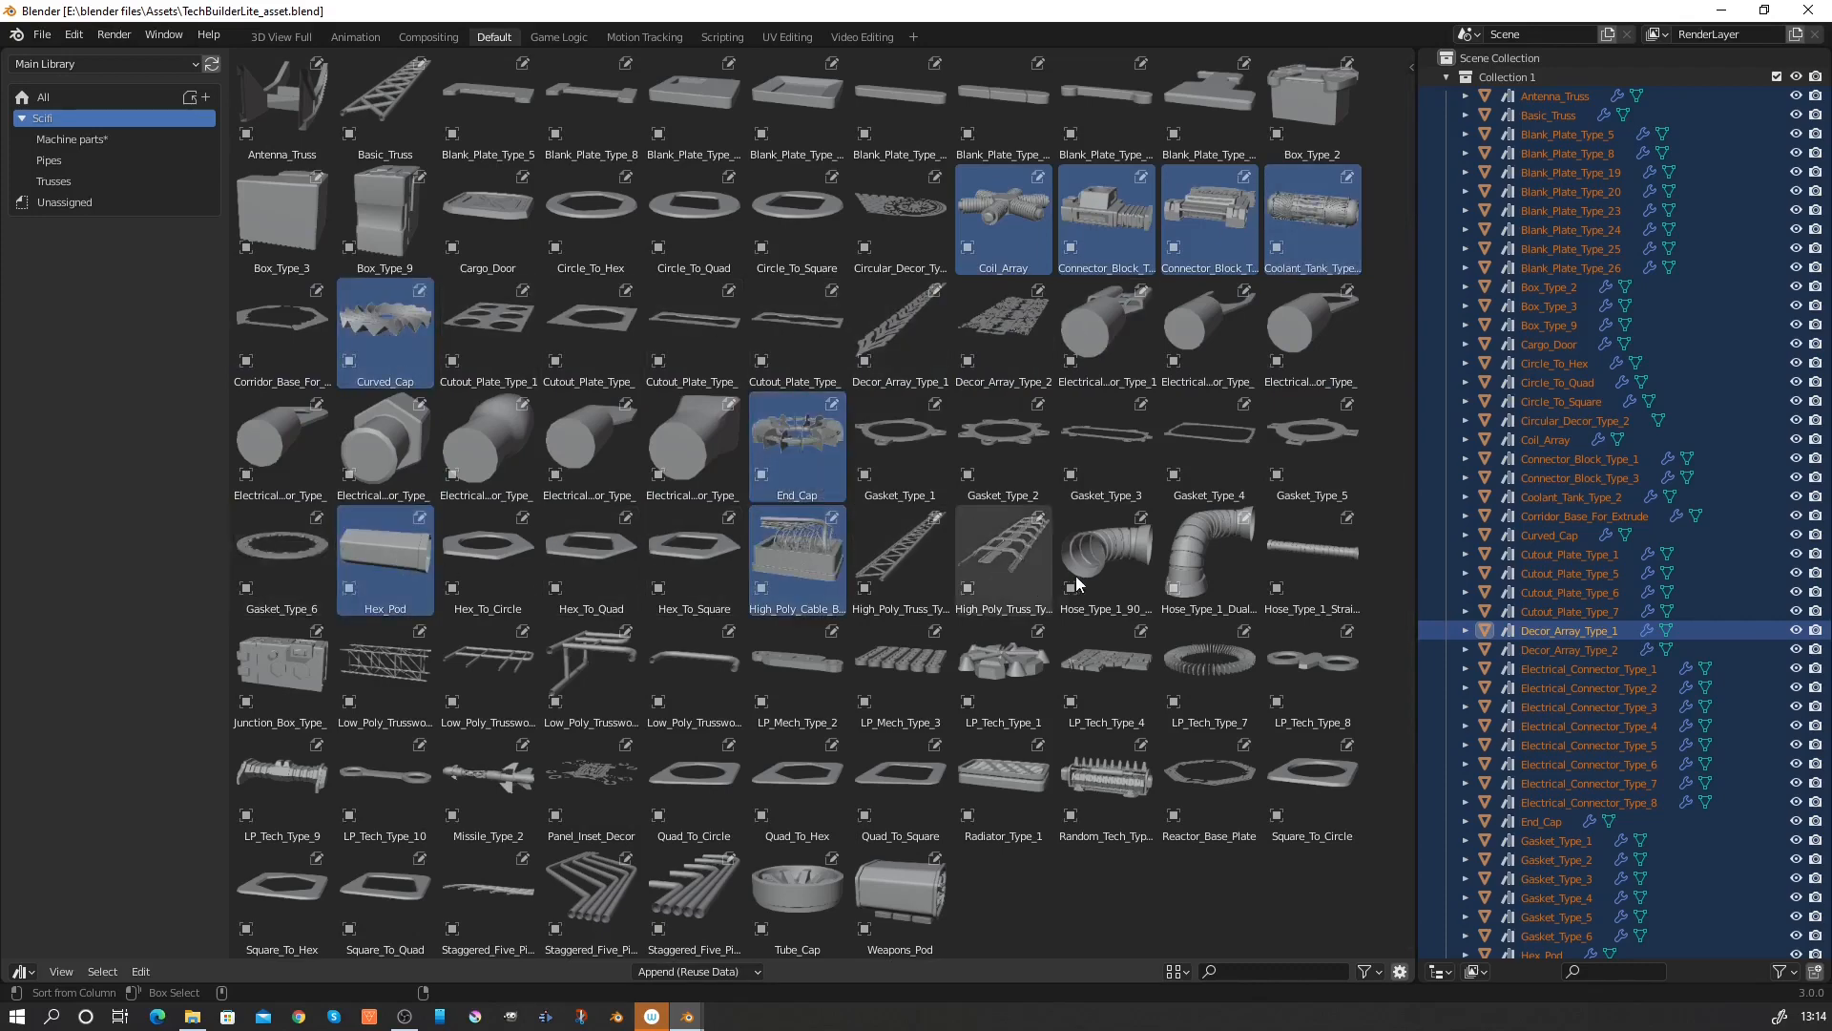
left_click(995, 640, "ctrl")
left_click(900, 668, "ctrl")
left_click(267, 663, "ctrl")
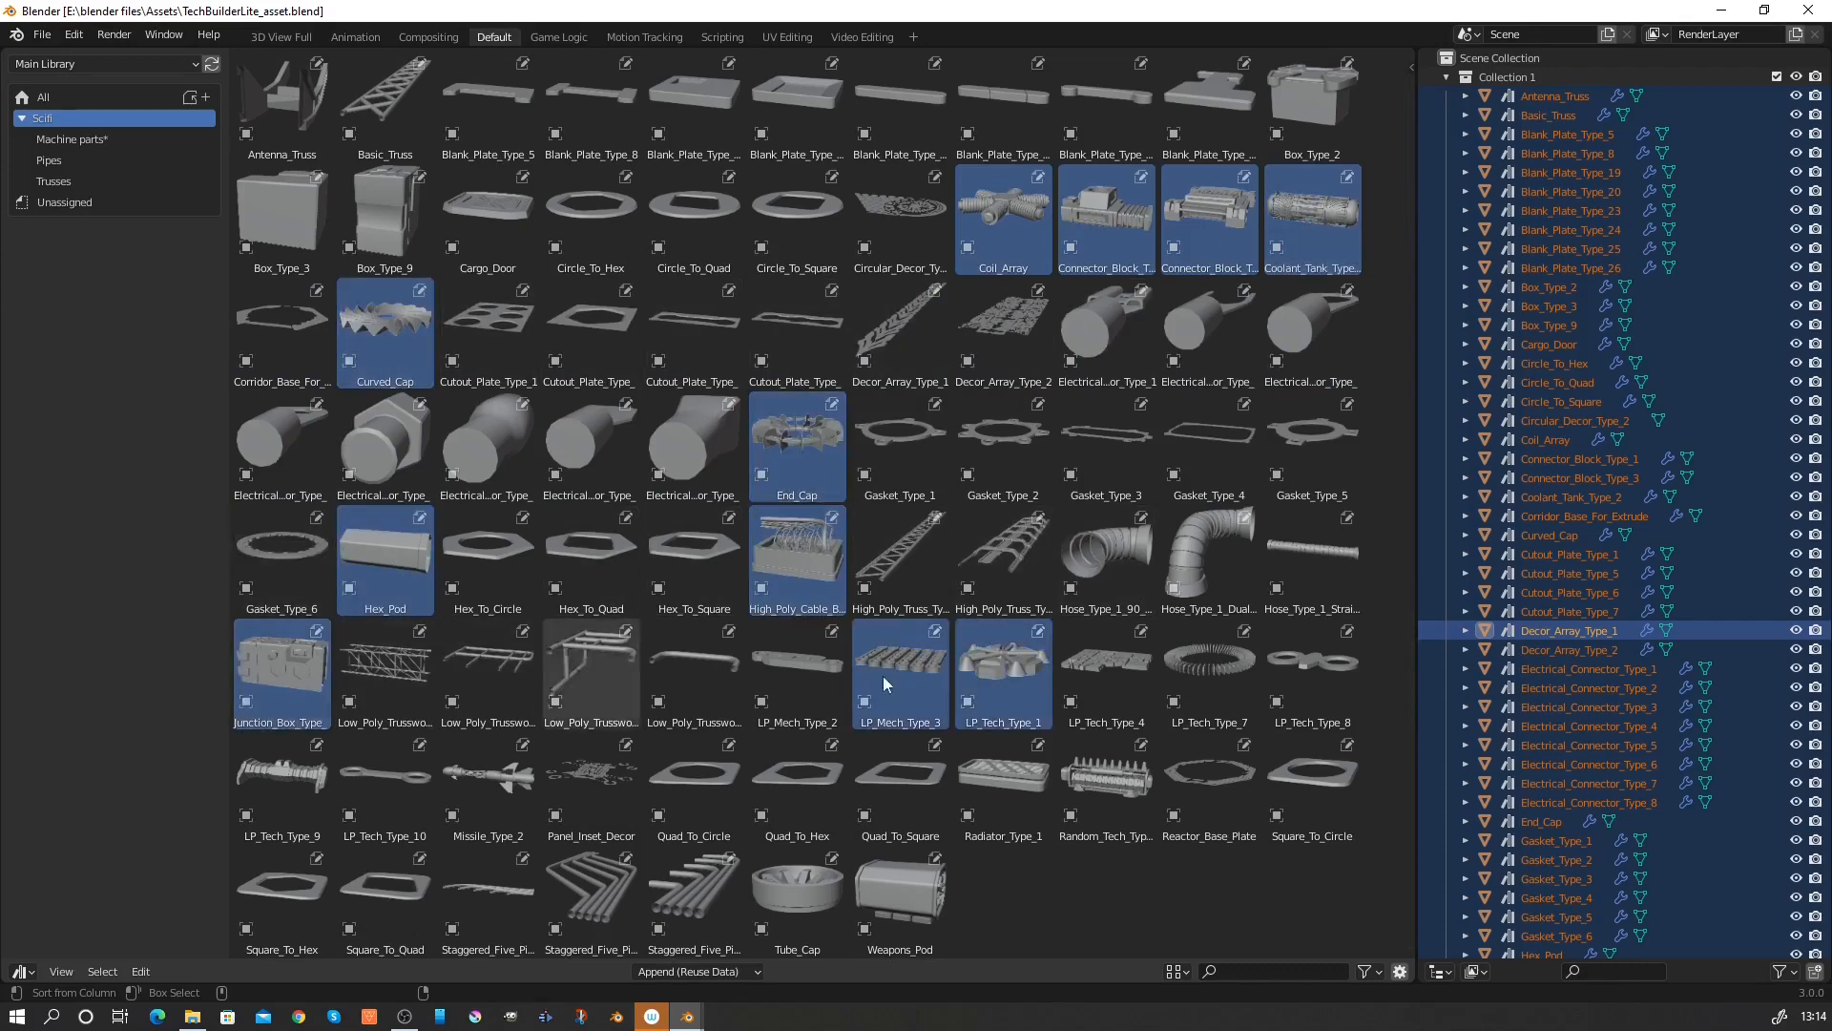
left_click(1239, 695, "ctrl")
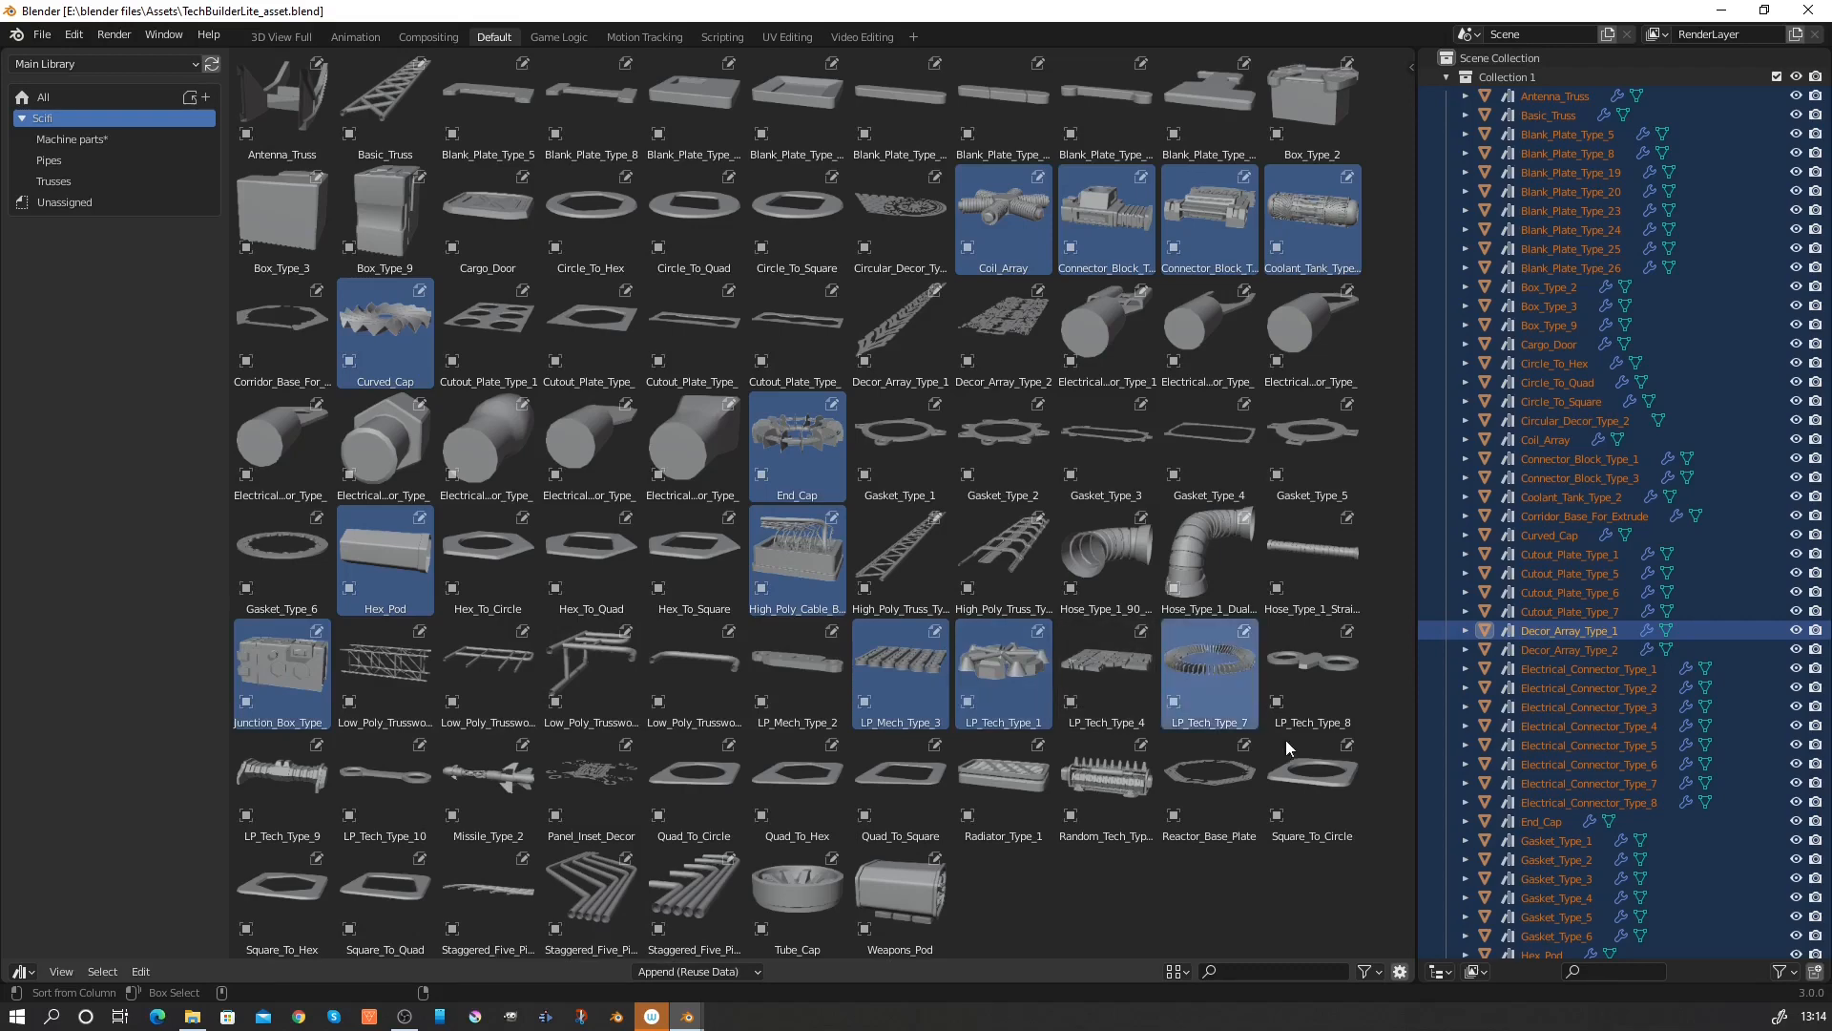
Extend the asset selection with Random_Tech, Radiator_Type_1, LP_Tech_Type_9, Tube_Cap and Weapons_Pod.
left_click(1117, 794, "ctrl")
left_click(968, 826, "ctrl")
left_click(281, 783, "ctrl")
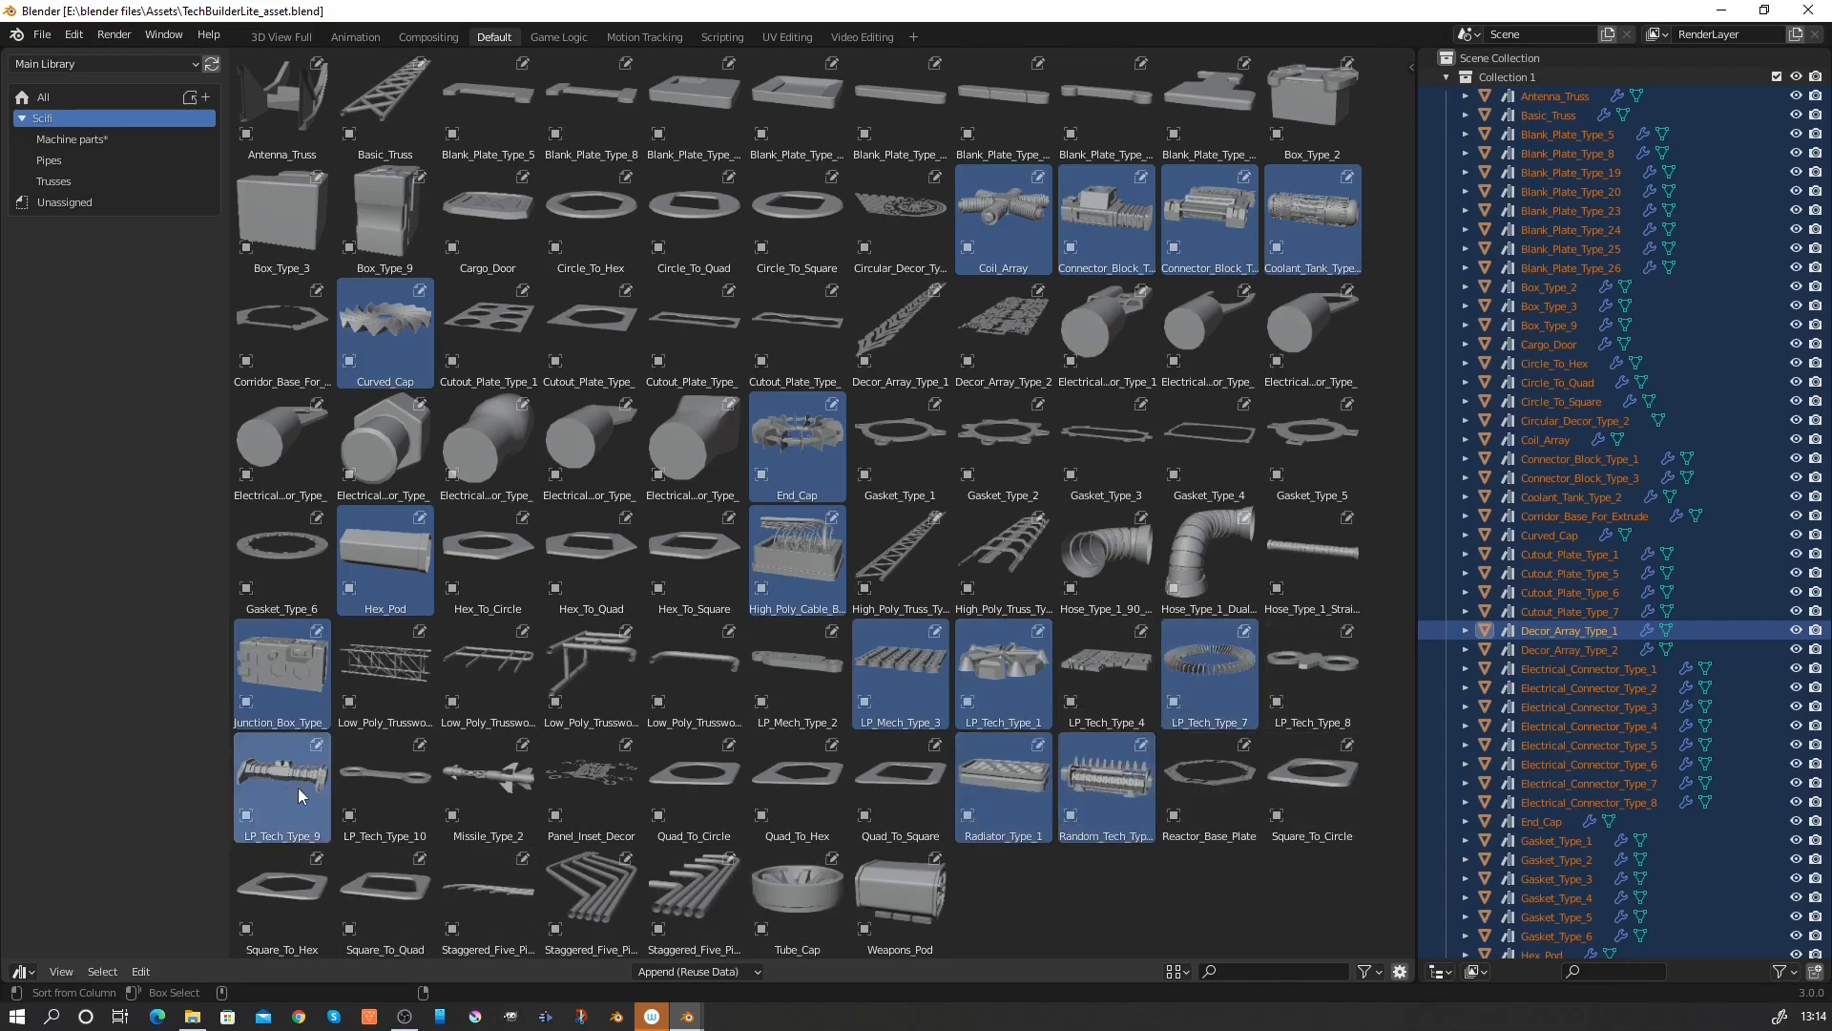
left_click(803, 907, "ctrl")
left_click(909, 906, "ctrl")
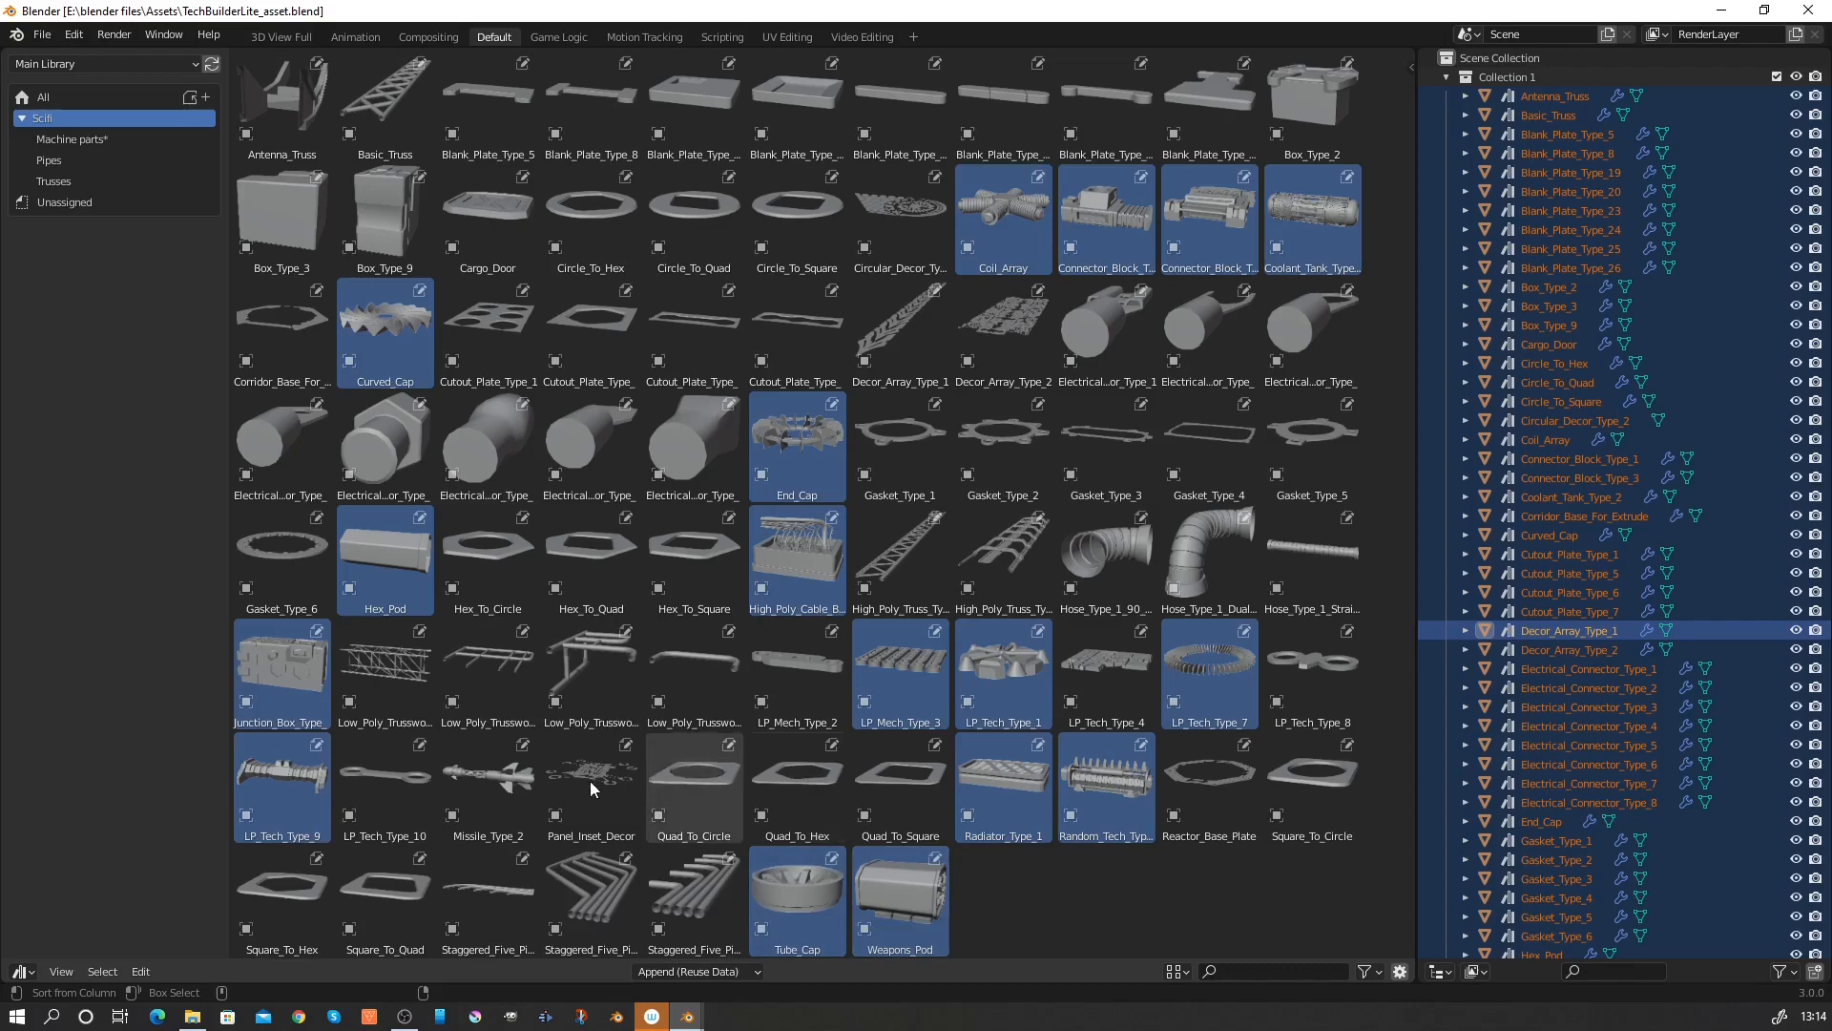
Also include Gasket_Type_1, 2 and 5, Box_Type_2, 3 and 9, and Blank_Plate_Type_19 and 20 in the asset selection.
left_click(997, 444, "ctrl")
left_click(890, 439, "ctrl")
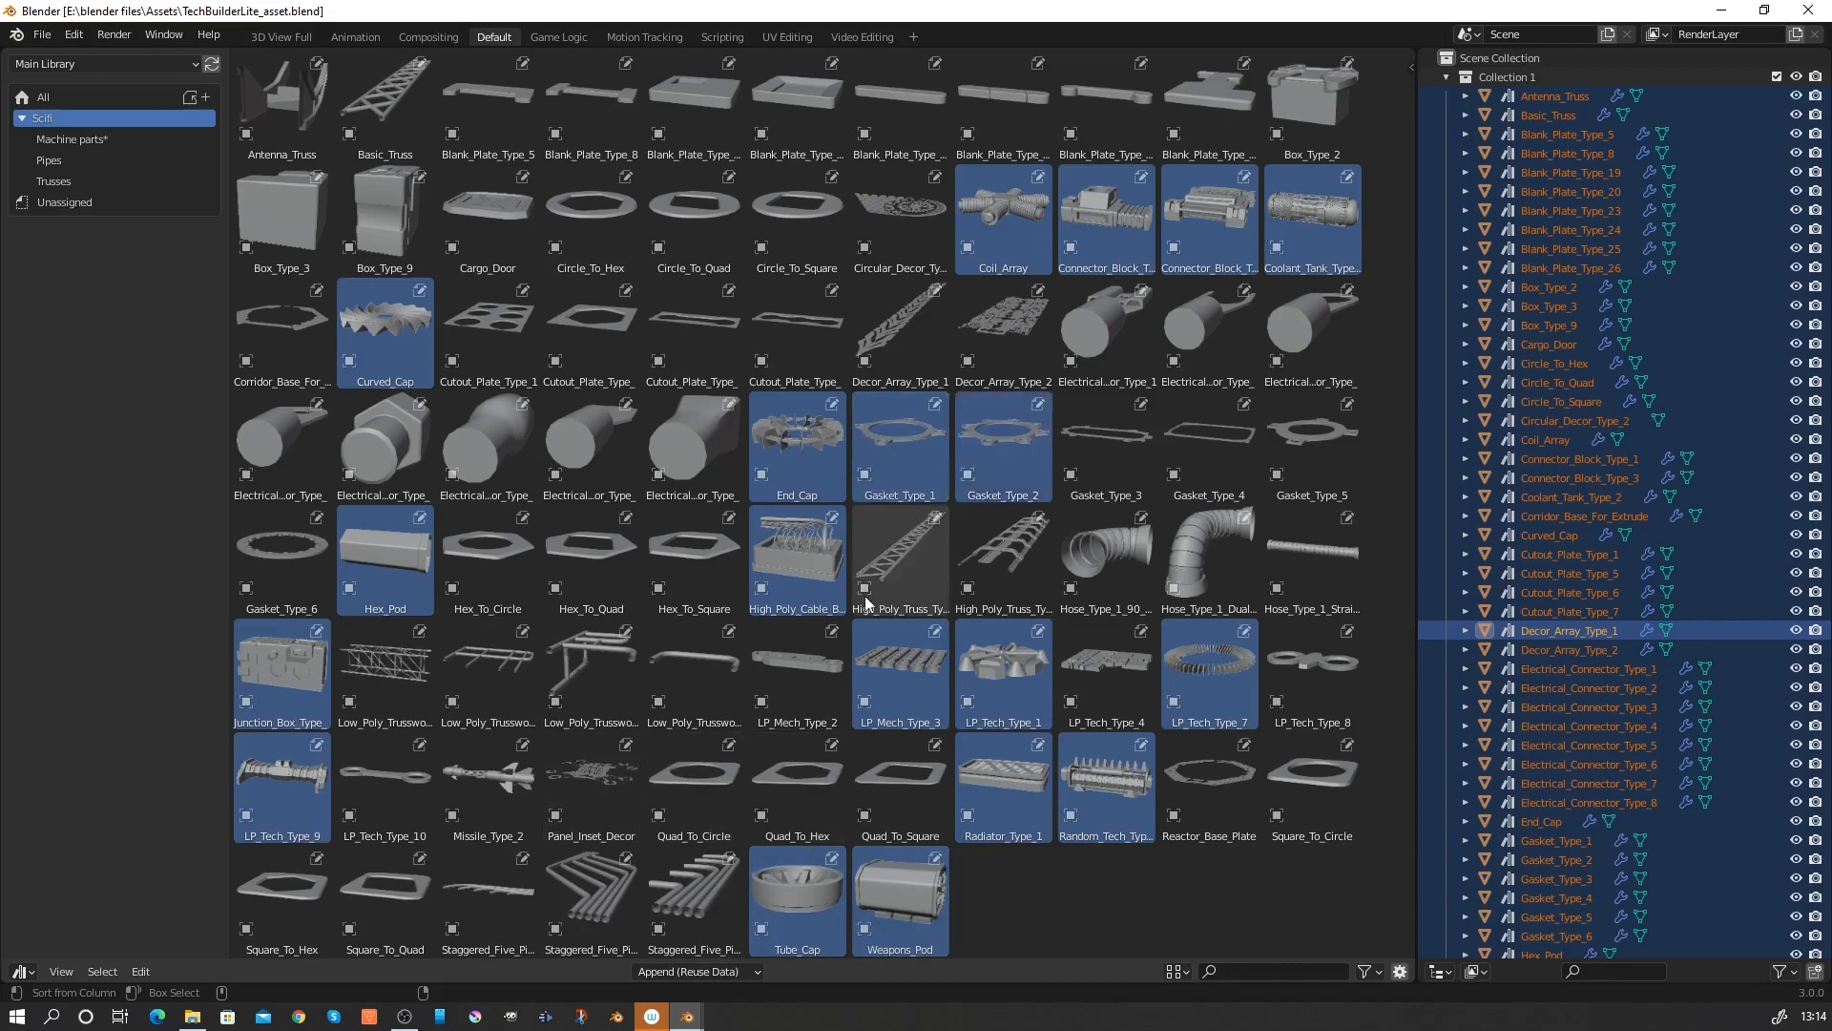
left_click(1327, 448, "ctrl")
left_click(1312, 101, "ctrl")
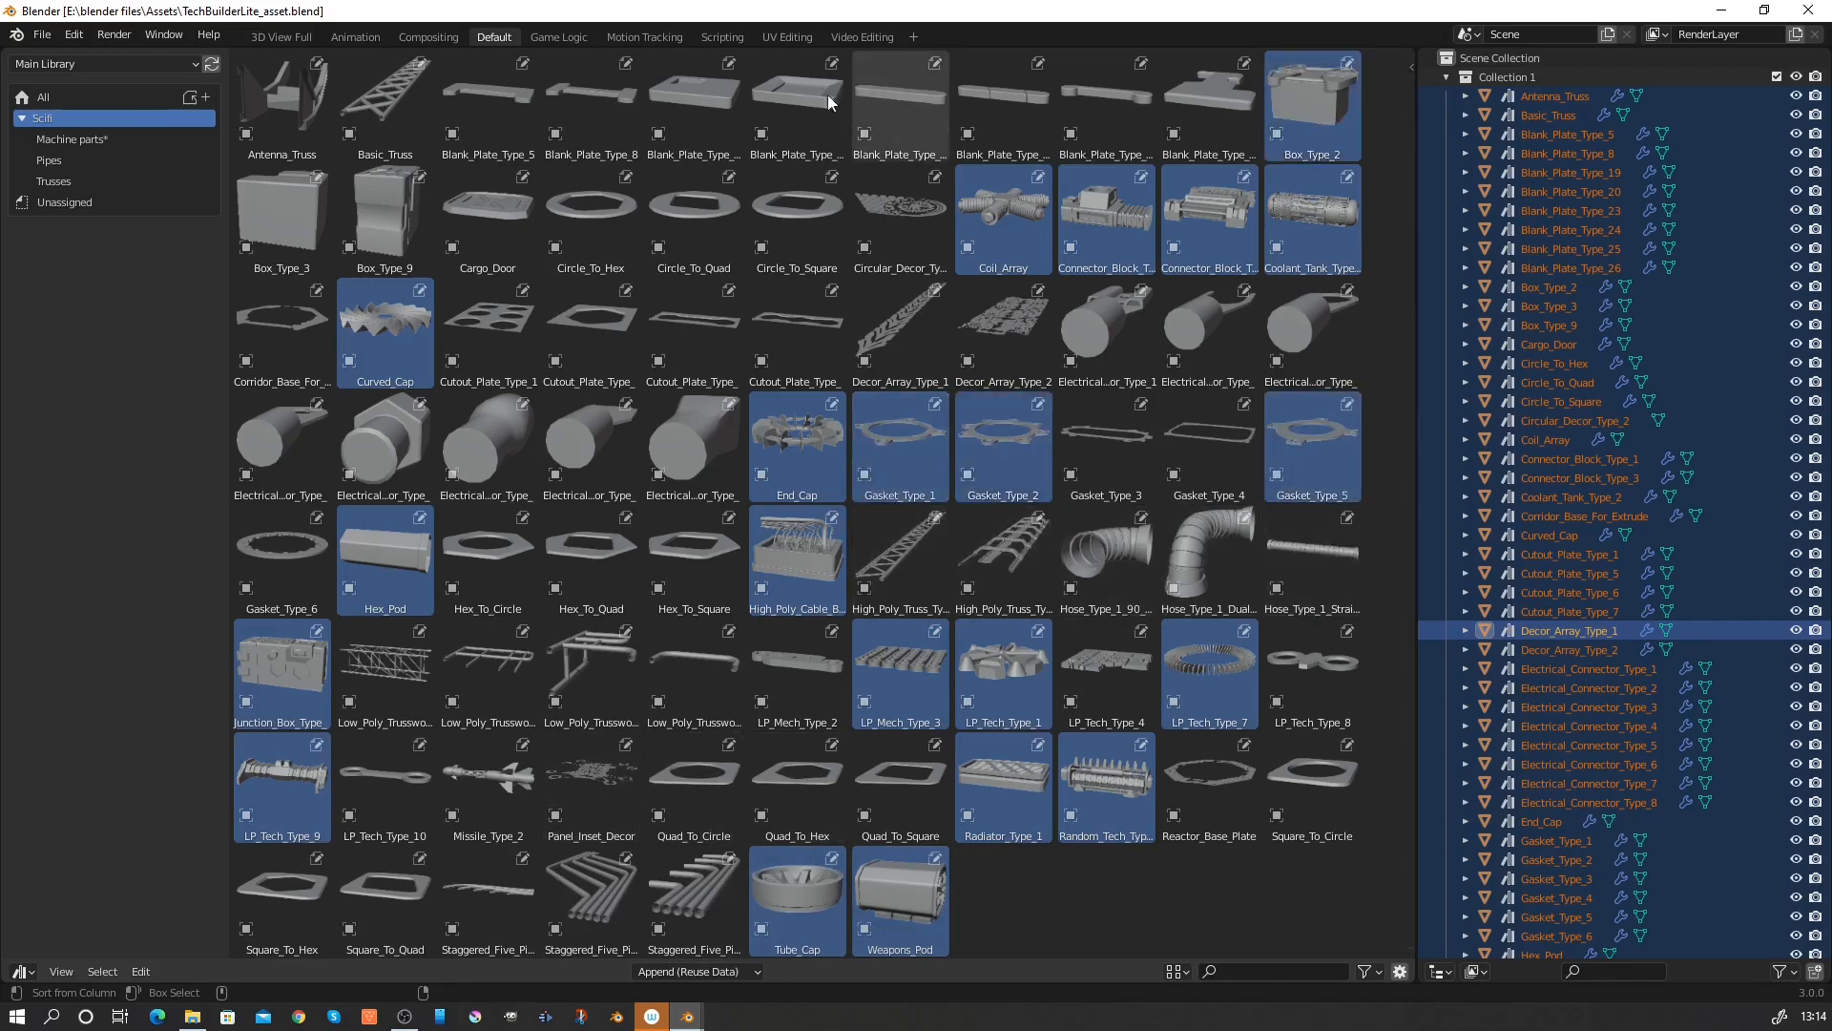
left_click(691, 100, "ctrl")
left_click(813, 118, "ctrl")
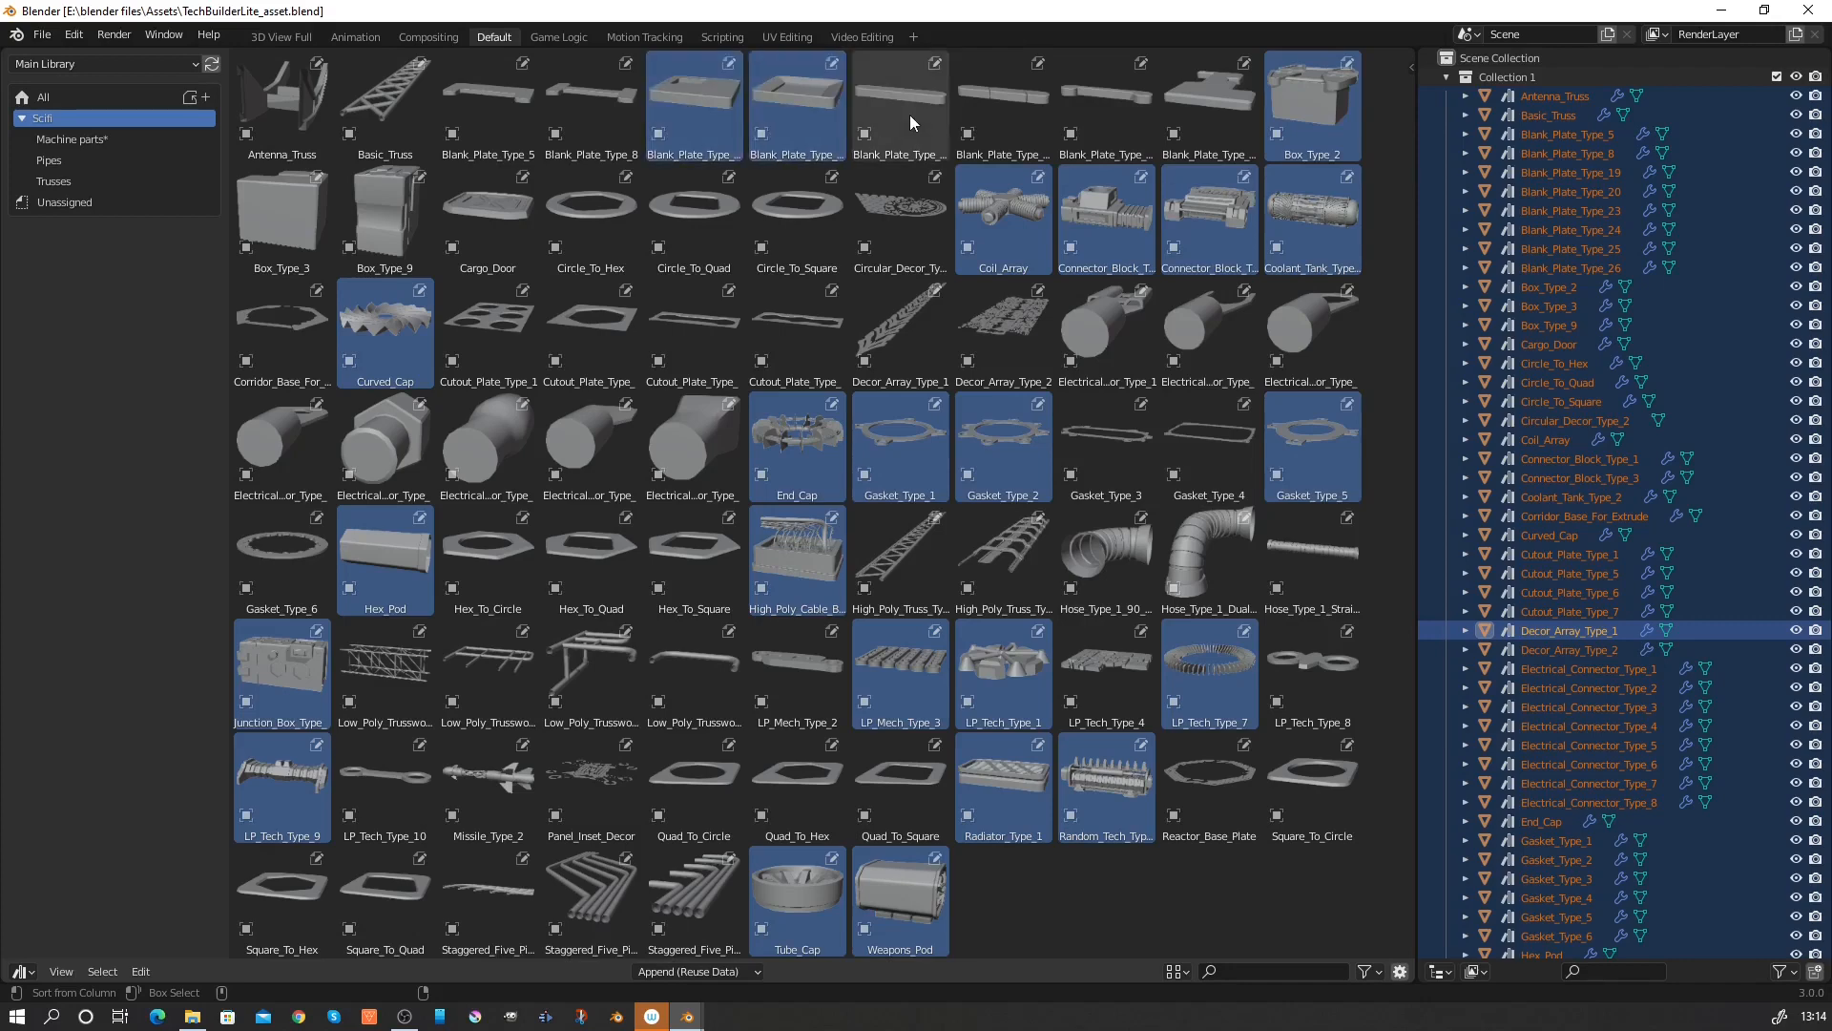
left_click(282, 214, "ctrl")
left_click(382, 214, "ctrl")
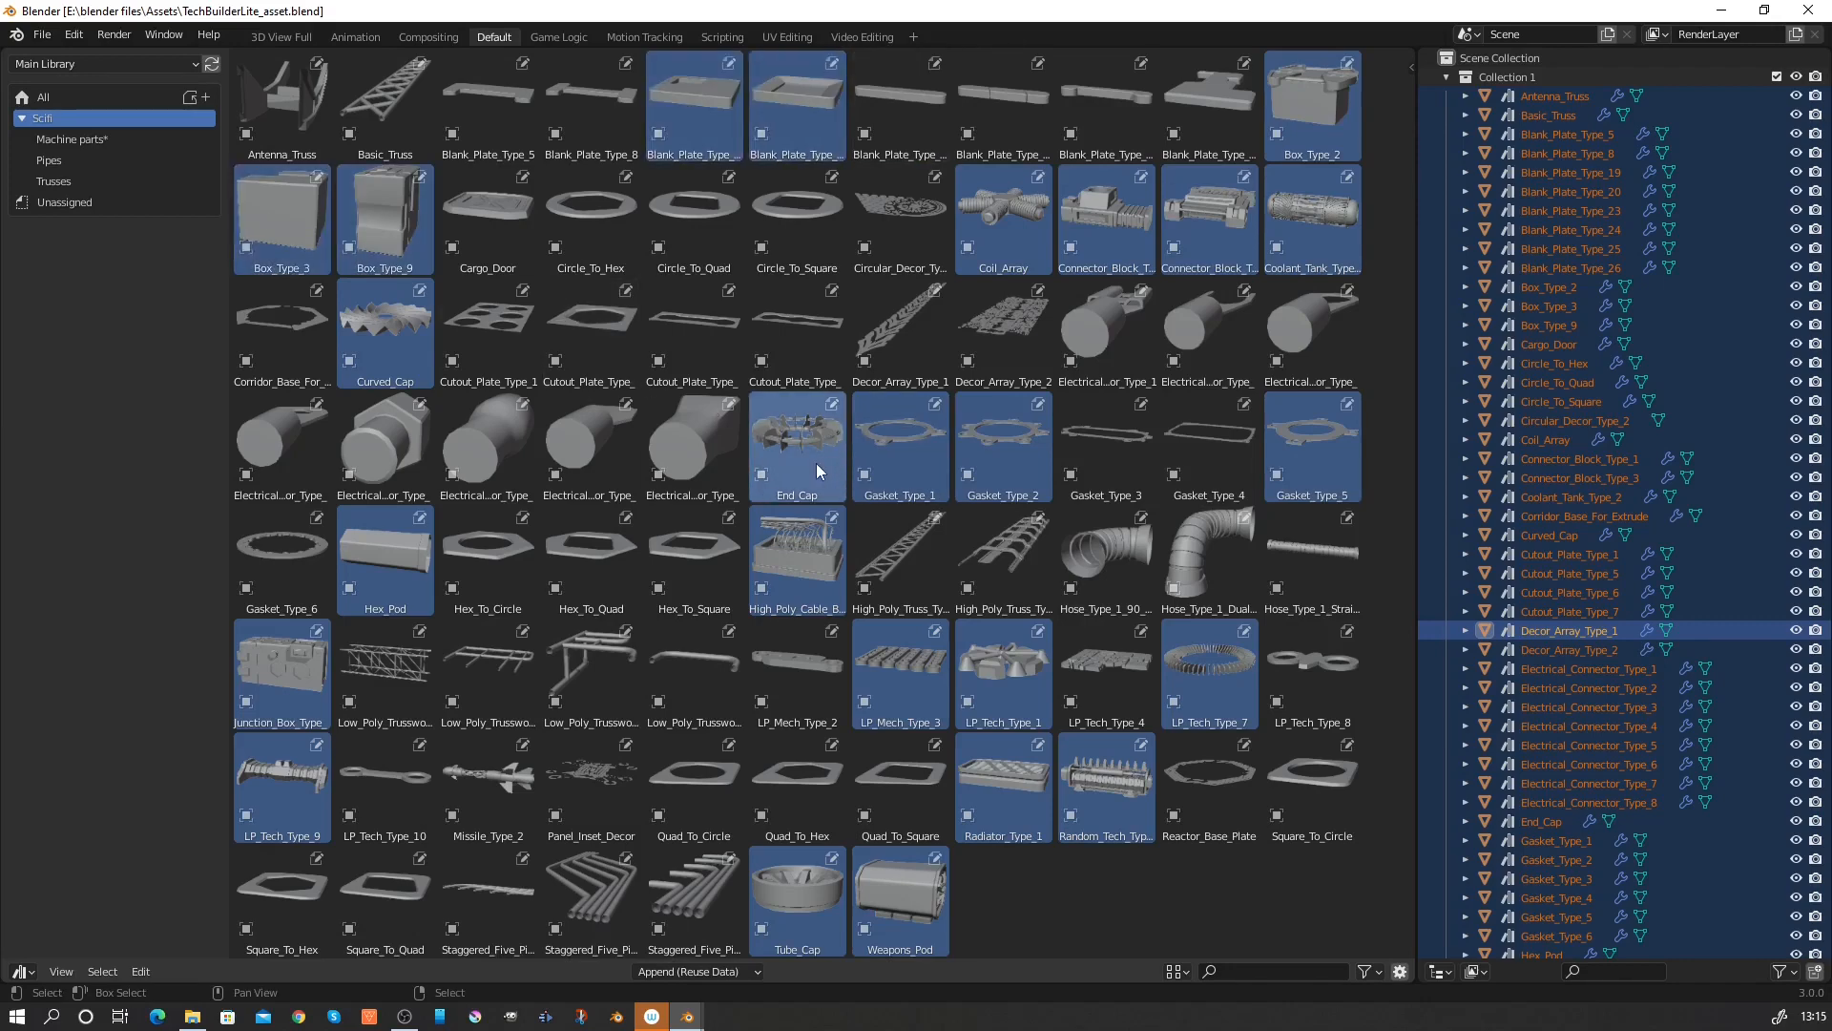
Move all the selected assets into the Machine parts catalog and save the file.
left_click_drag(816, 461, 138, 136)
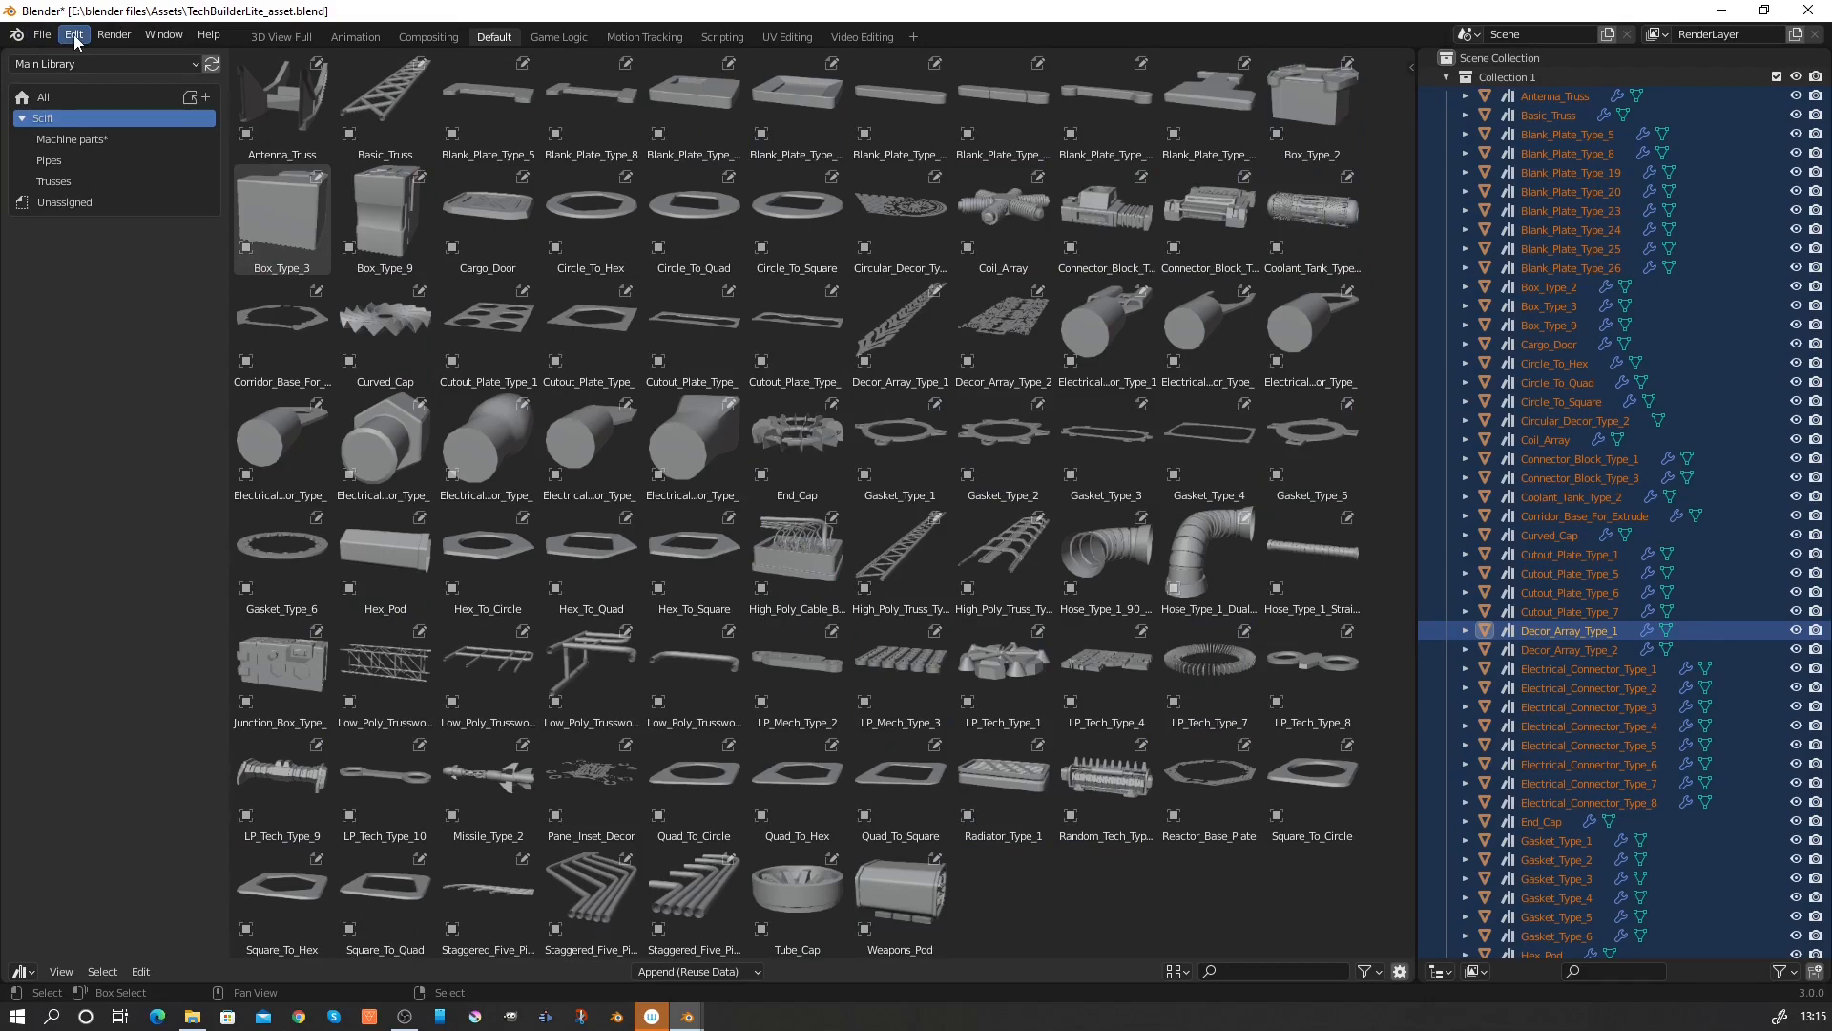
left_click(42, 34)
left_click(93, 163)
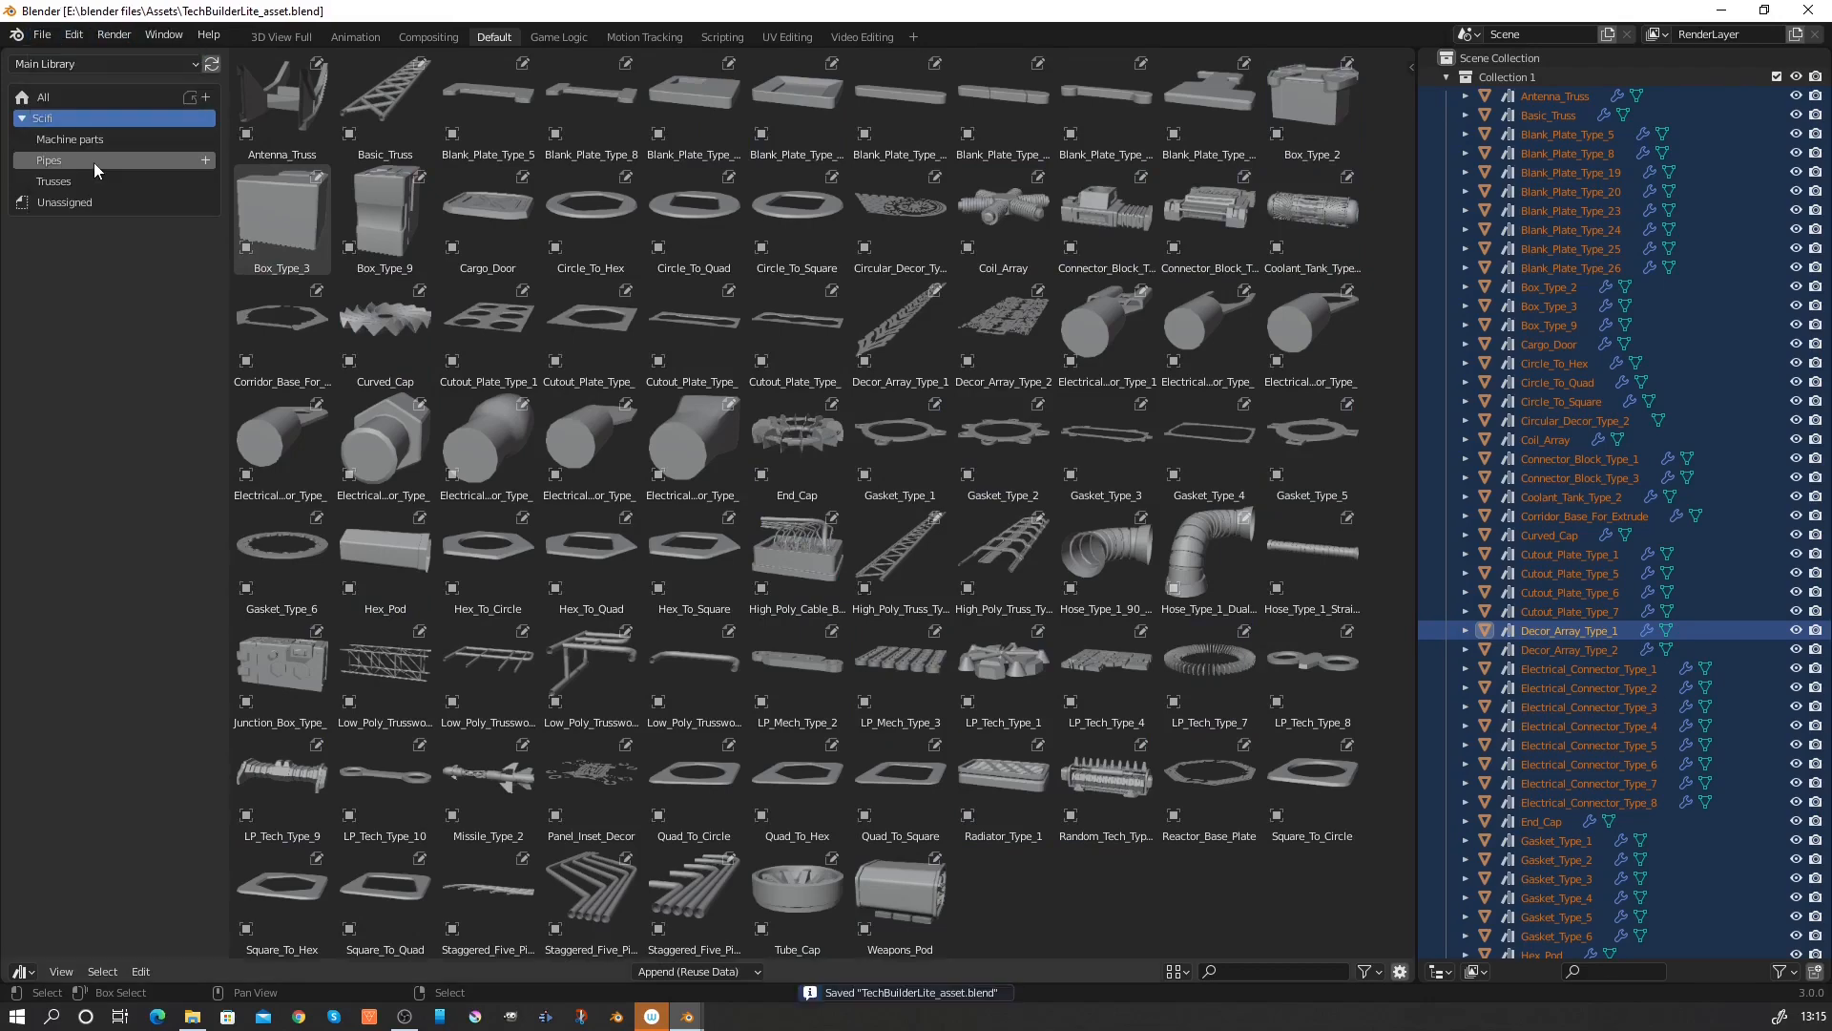
Switch to the other Blender window with the default cube scene and refresh its Main Library listing.
left_click(1719, 20)
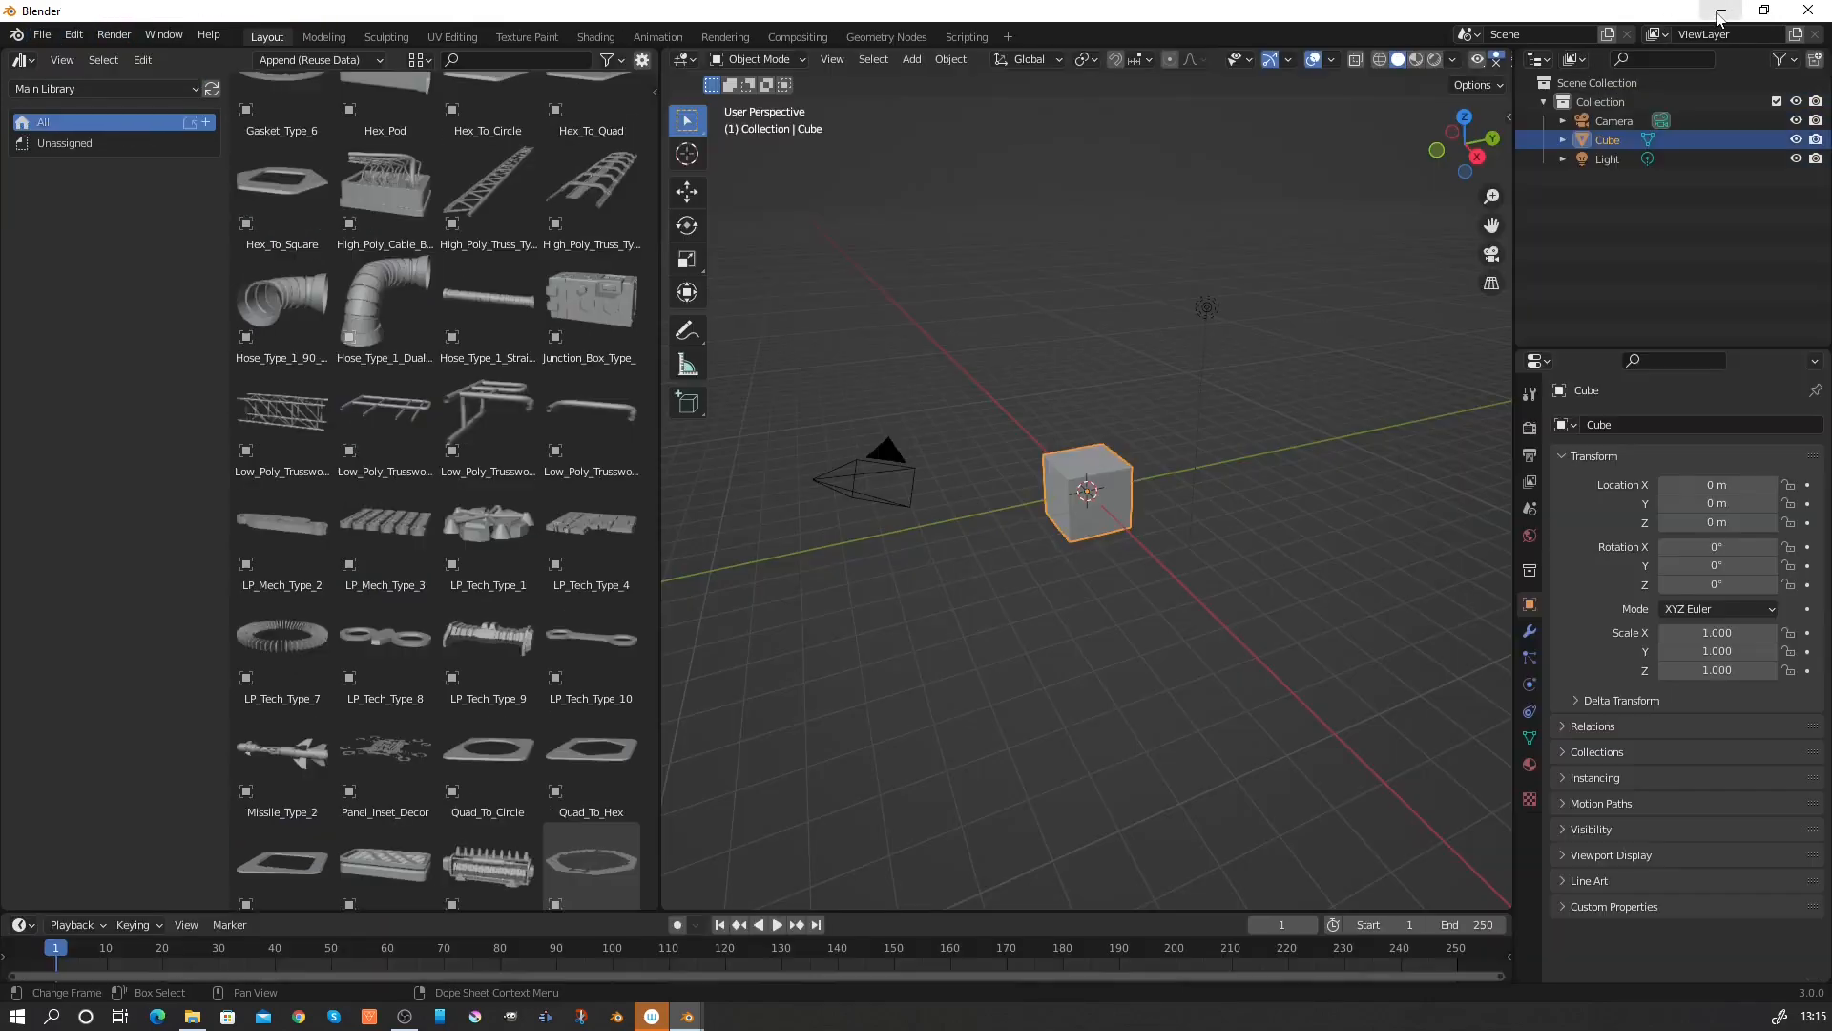
left_click(206, 89)
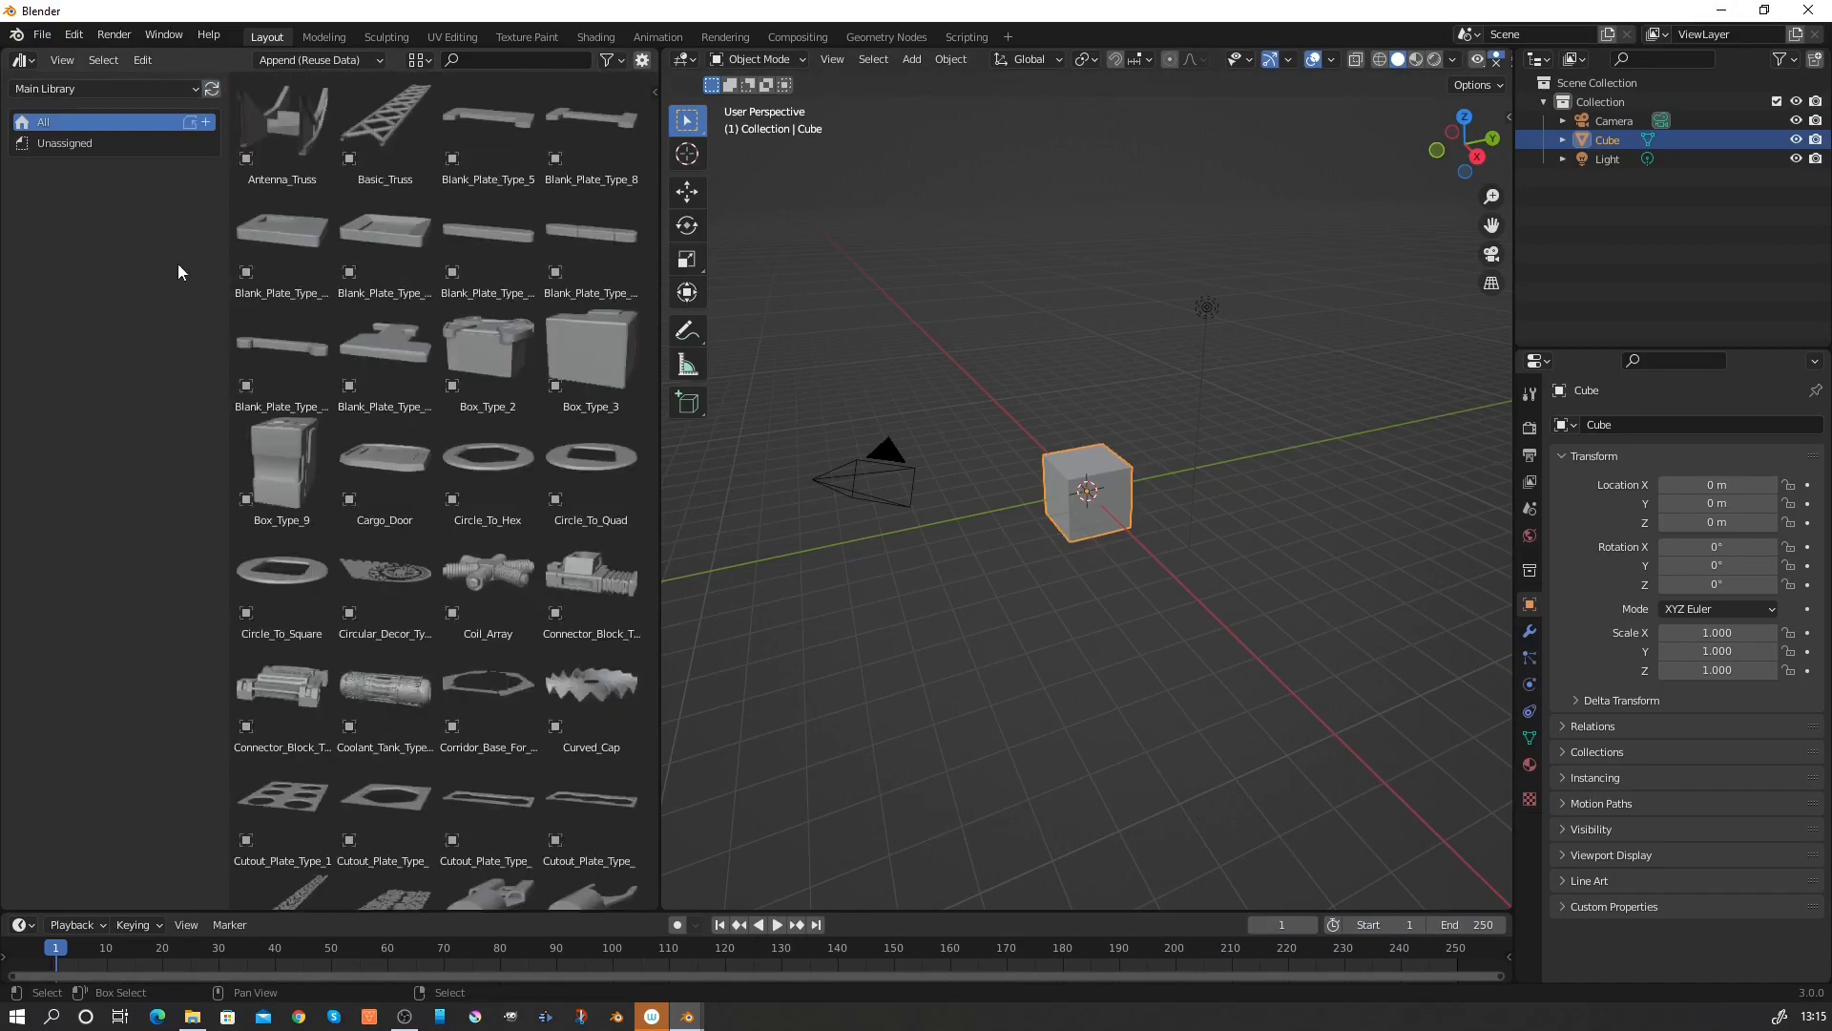
Close the default-scene Blender window, start a fresh Blender session and dismiss its splash screen.
mouse_move(687, 1013)
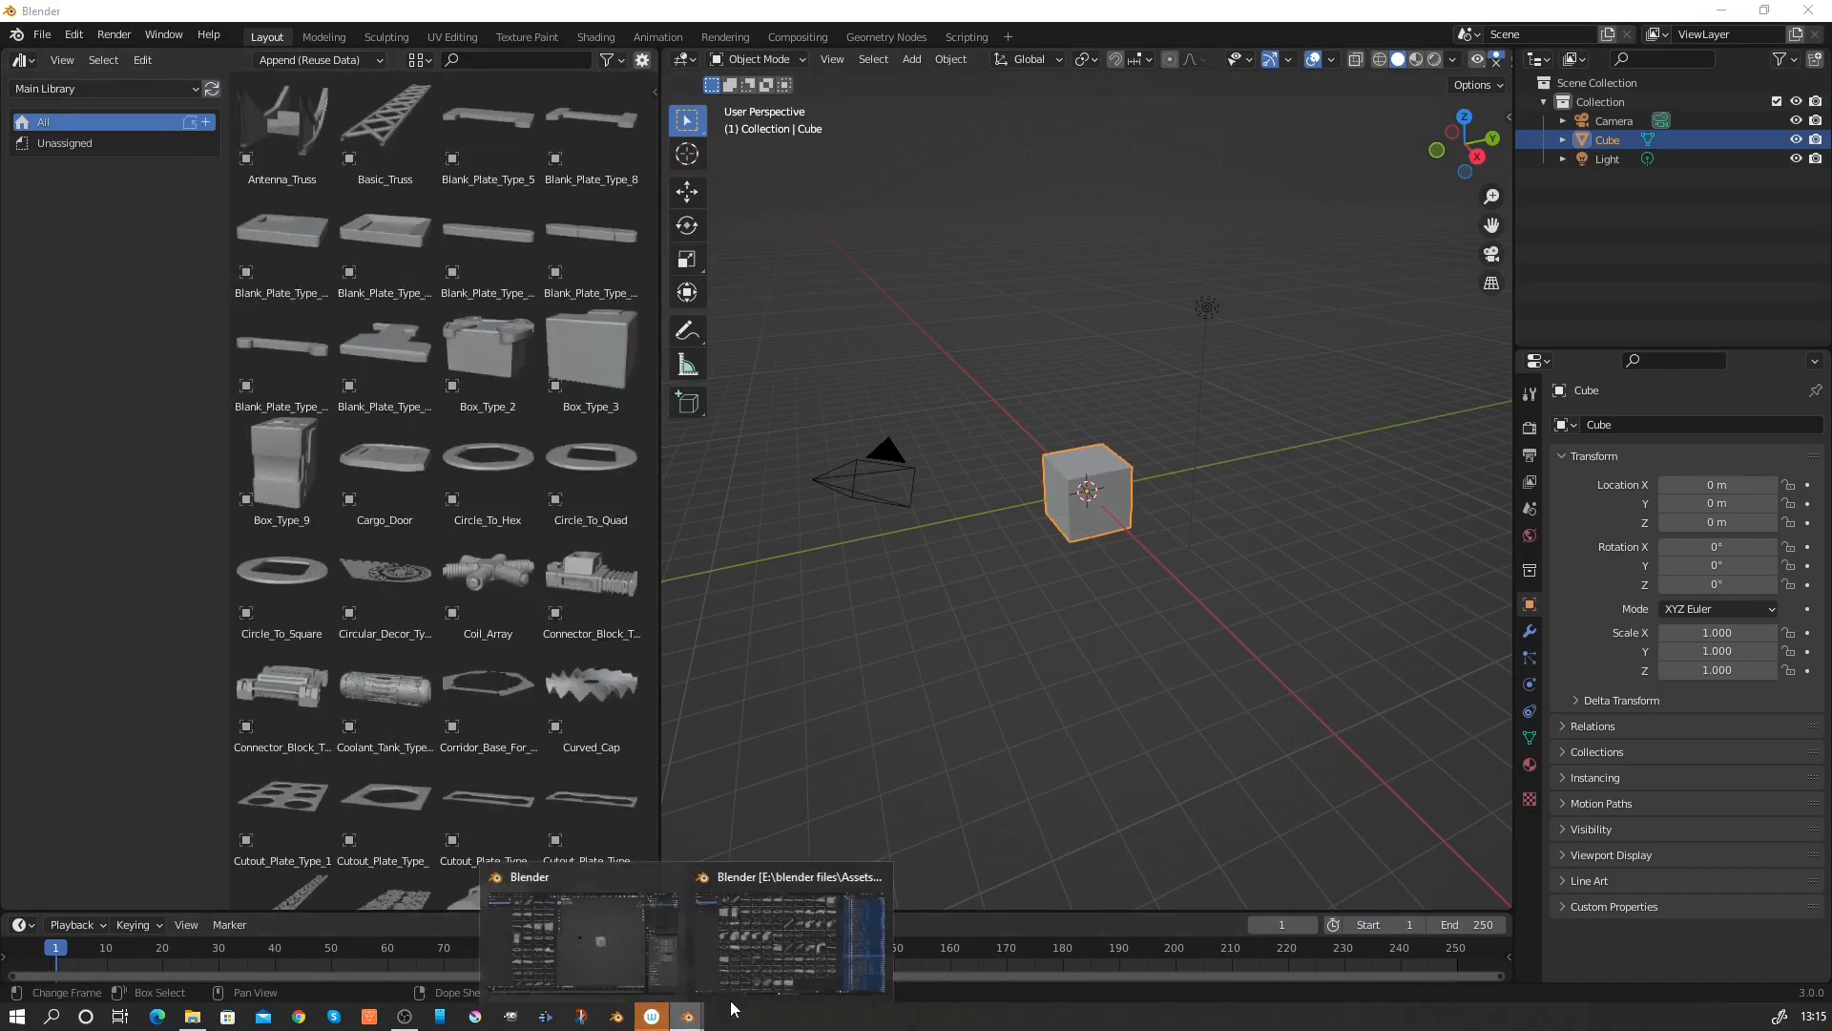
mouse_move(731, 952)
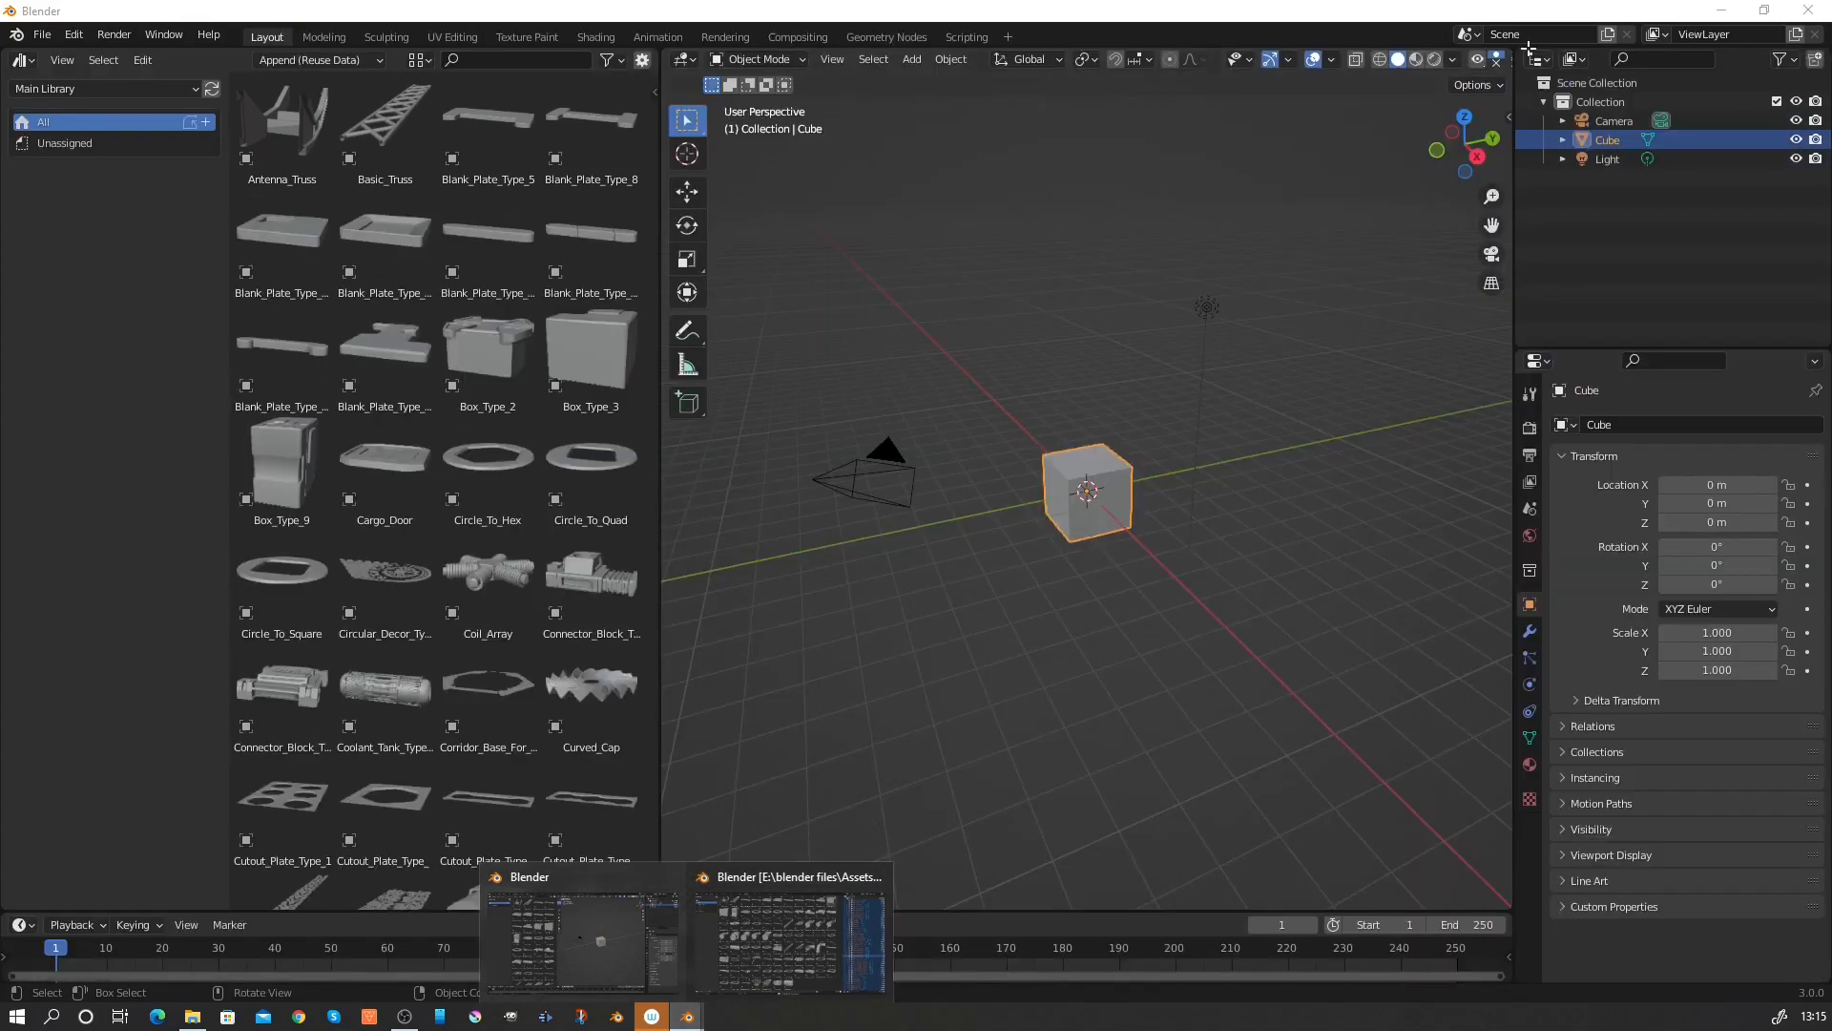
left_click(1807, 9)
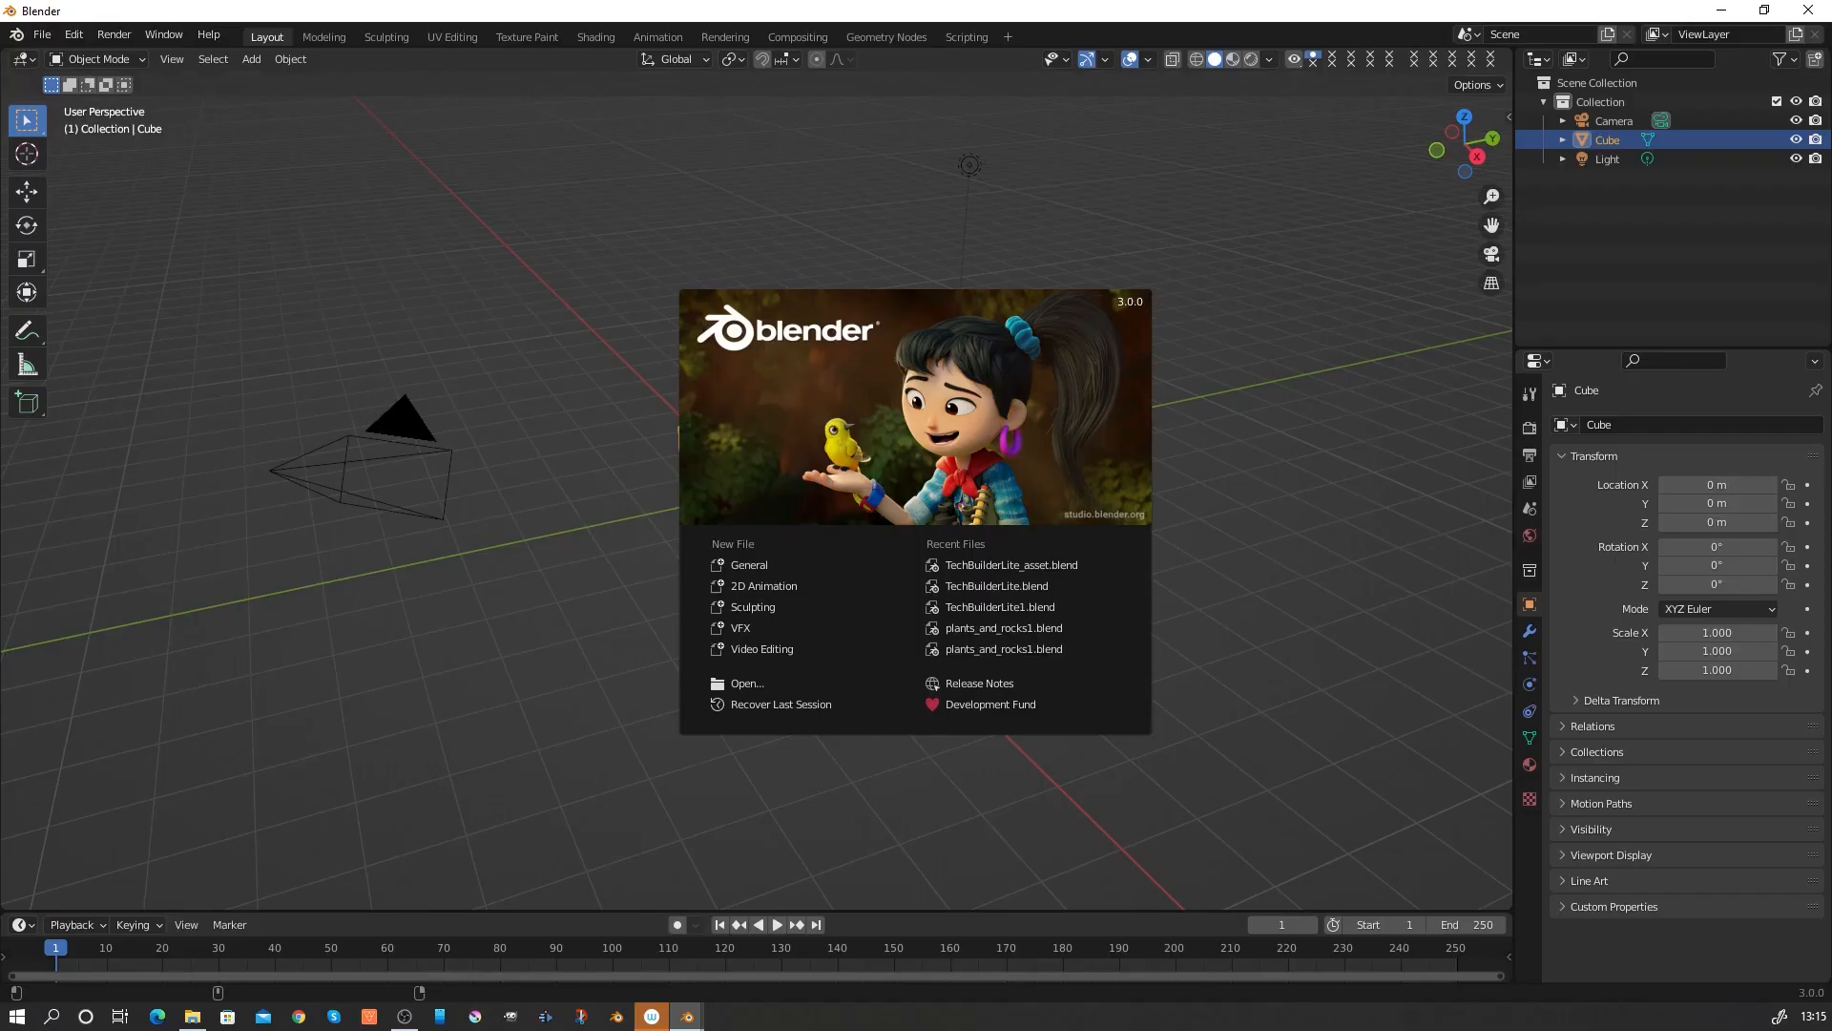
left_click(11, 59)
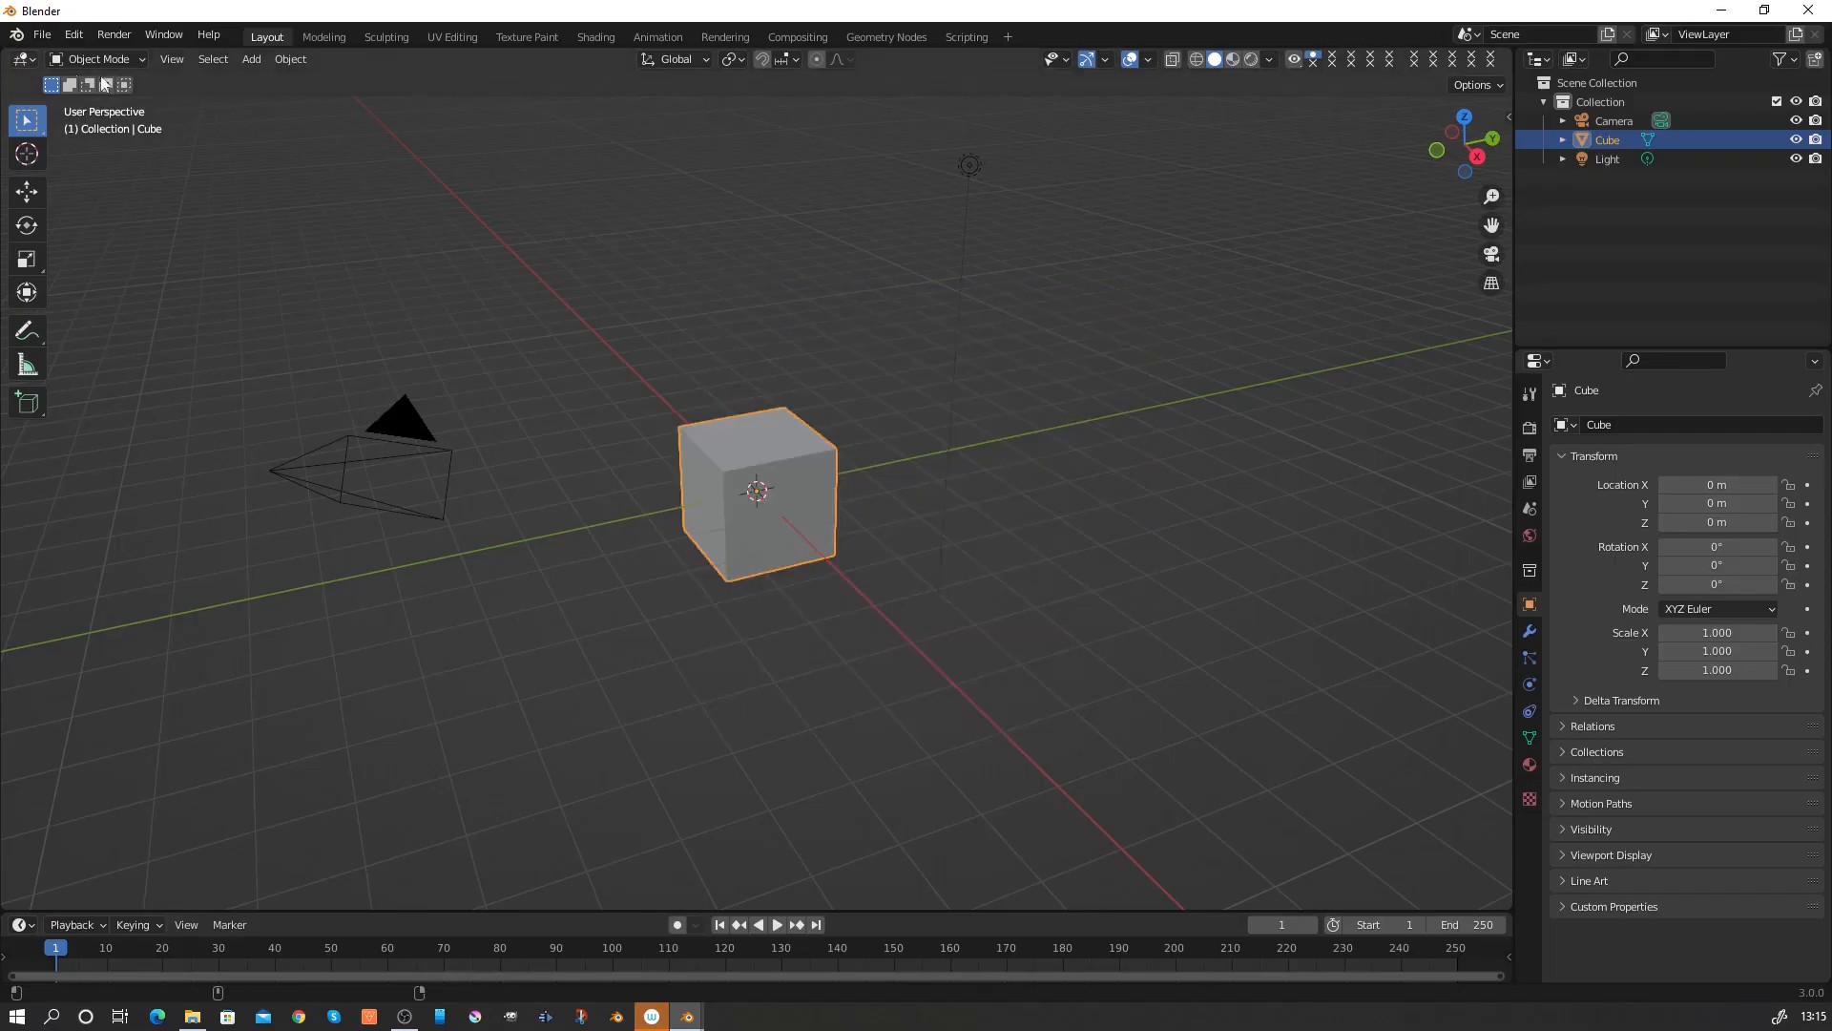
Split off a new area beside the 3D viewport, make it an Asset Browser and show the Main Library.
left_click_drag(5, 52, 460, 71)
left_click(24, 59)
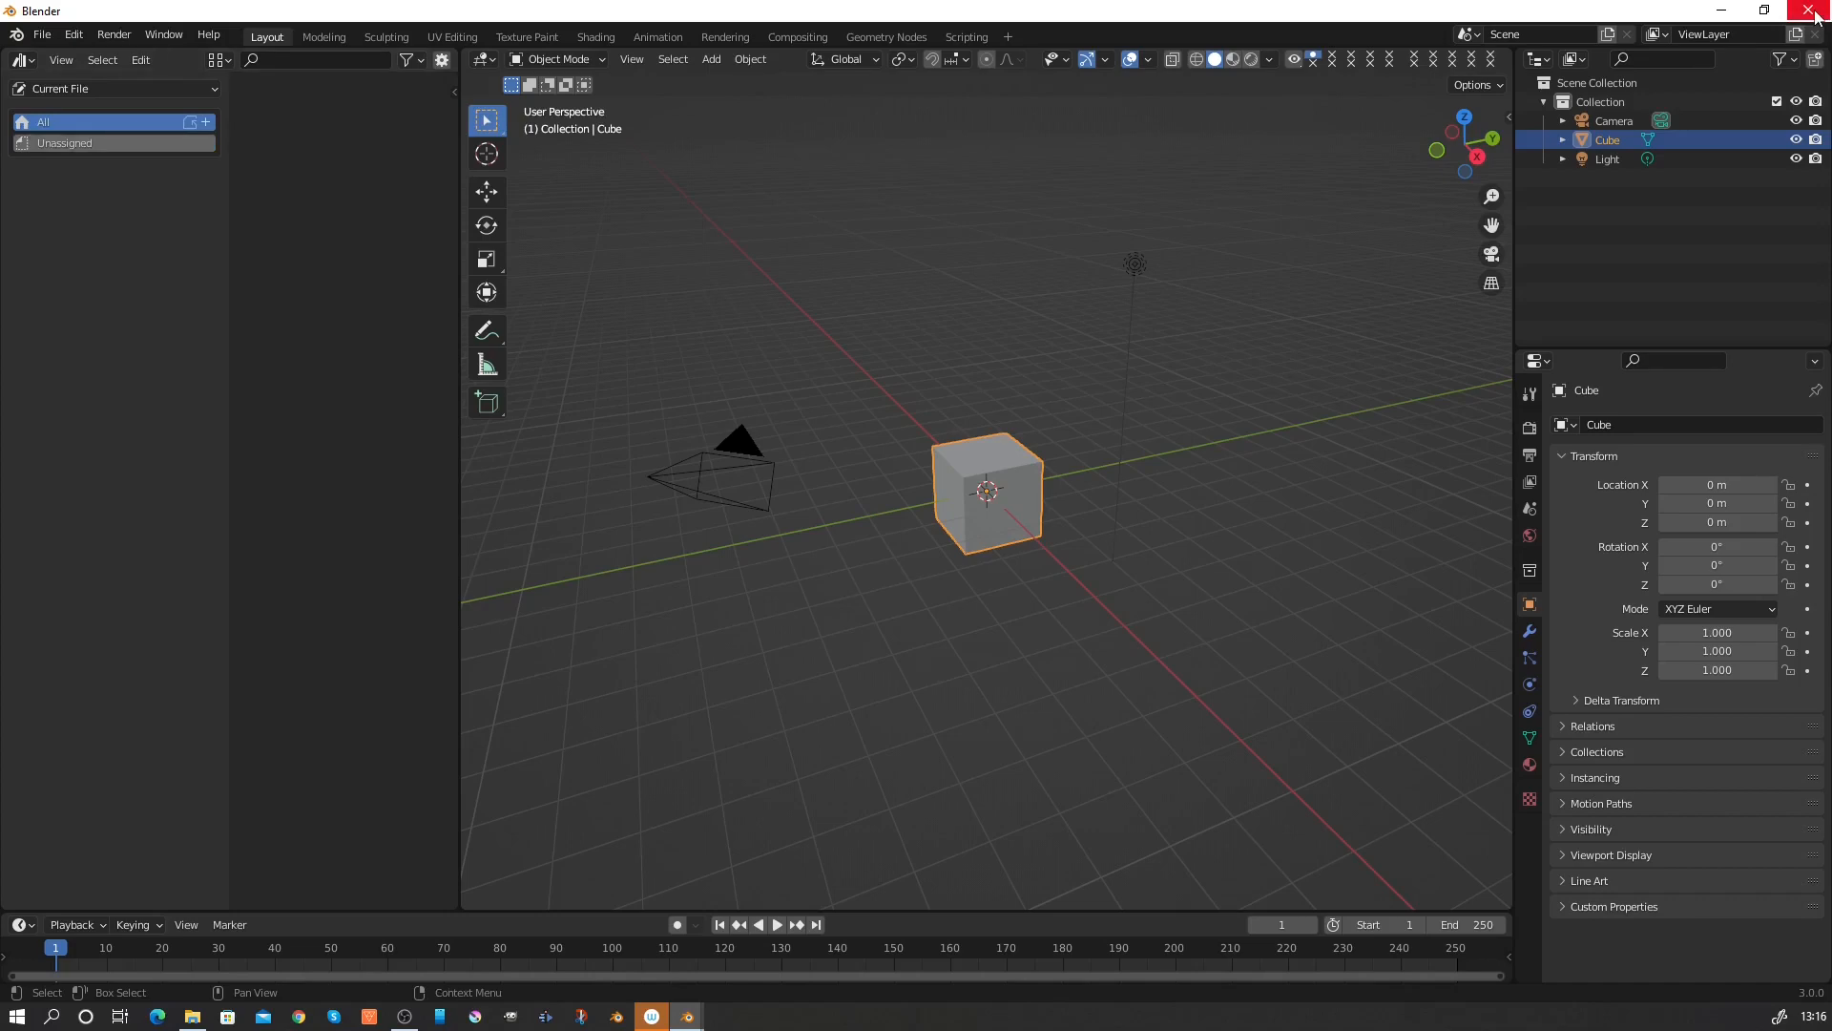
left_click(159, 89)
left_click(157, 160)
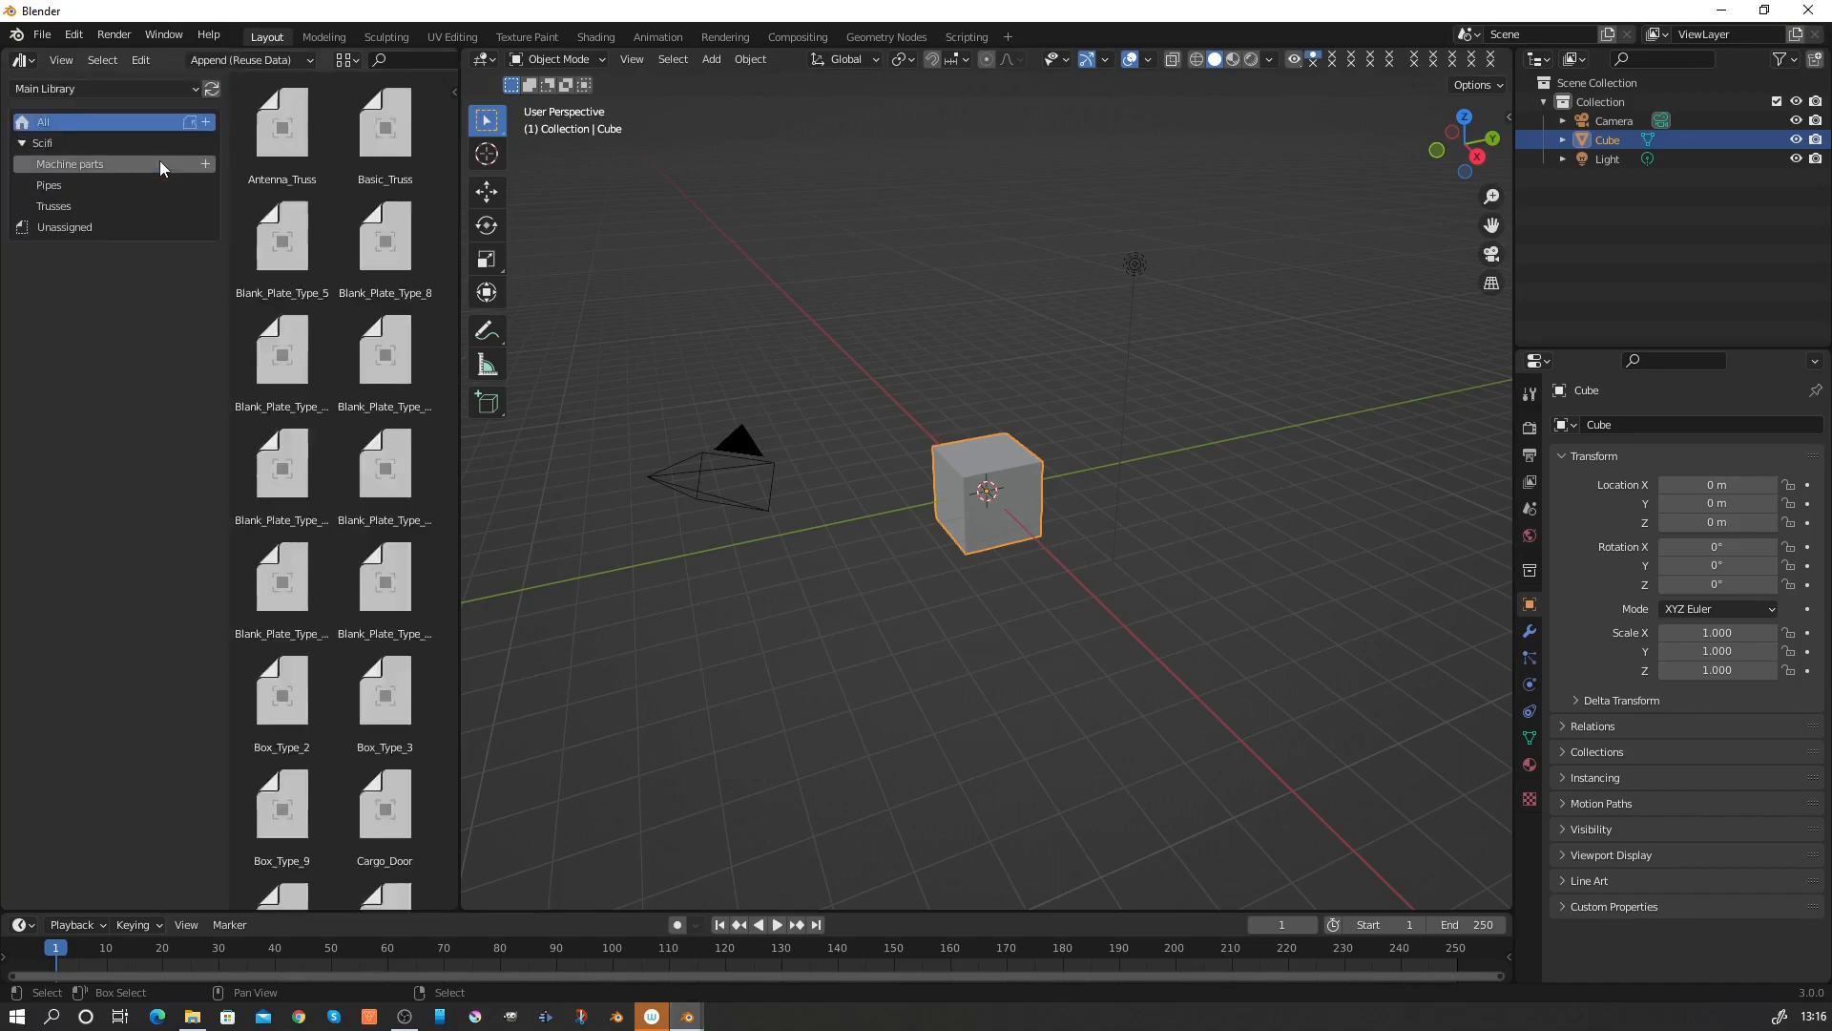
Review the assets in the Machine parts, Pipes and Trusses catalogs.
left_click(76, 166)
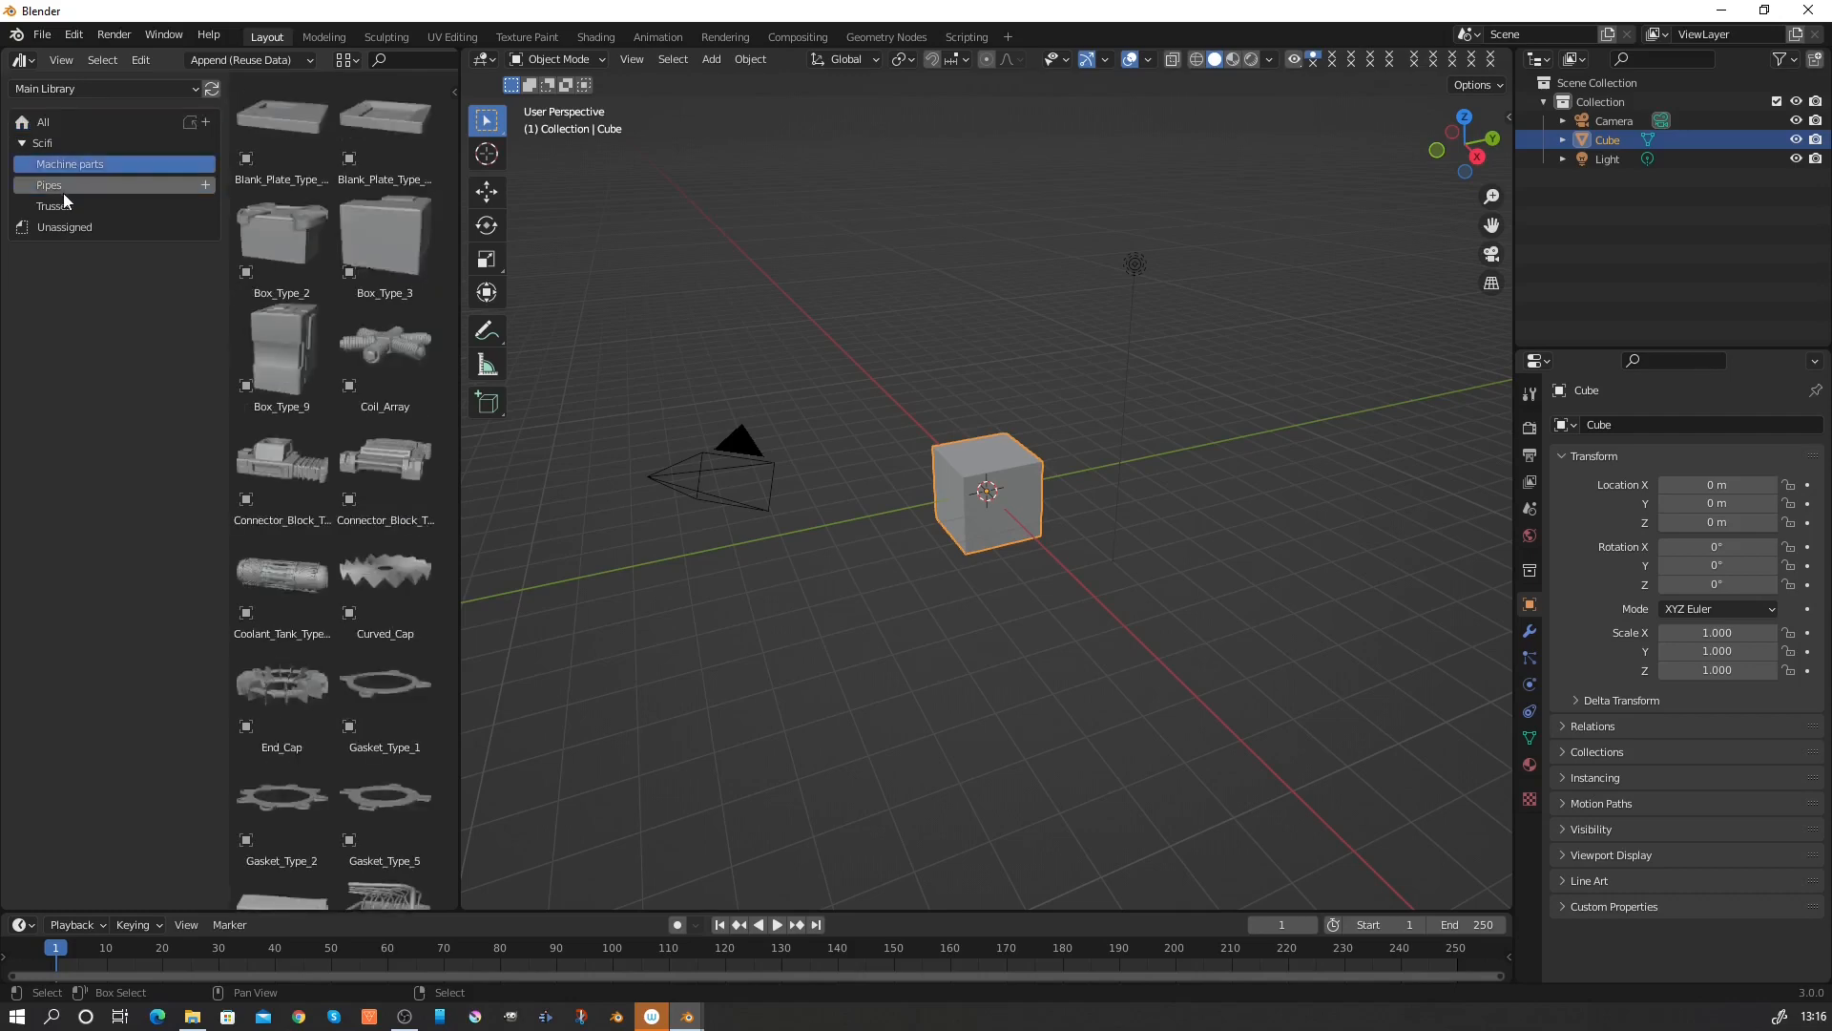
scroll(391, 427, "down", 5)
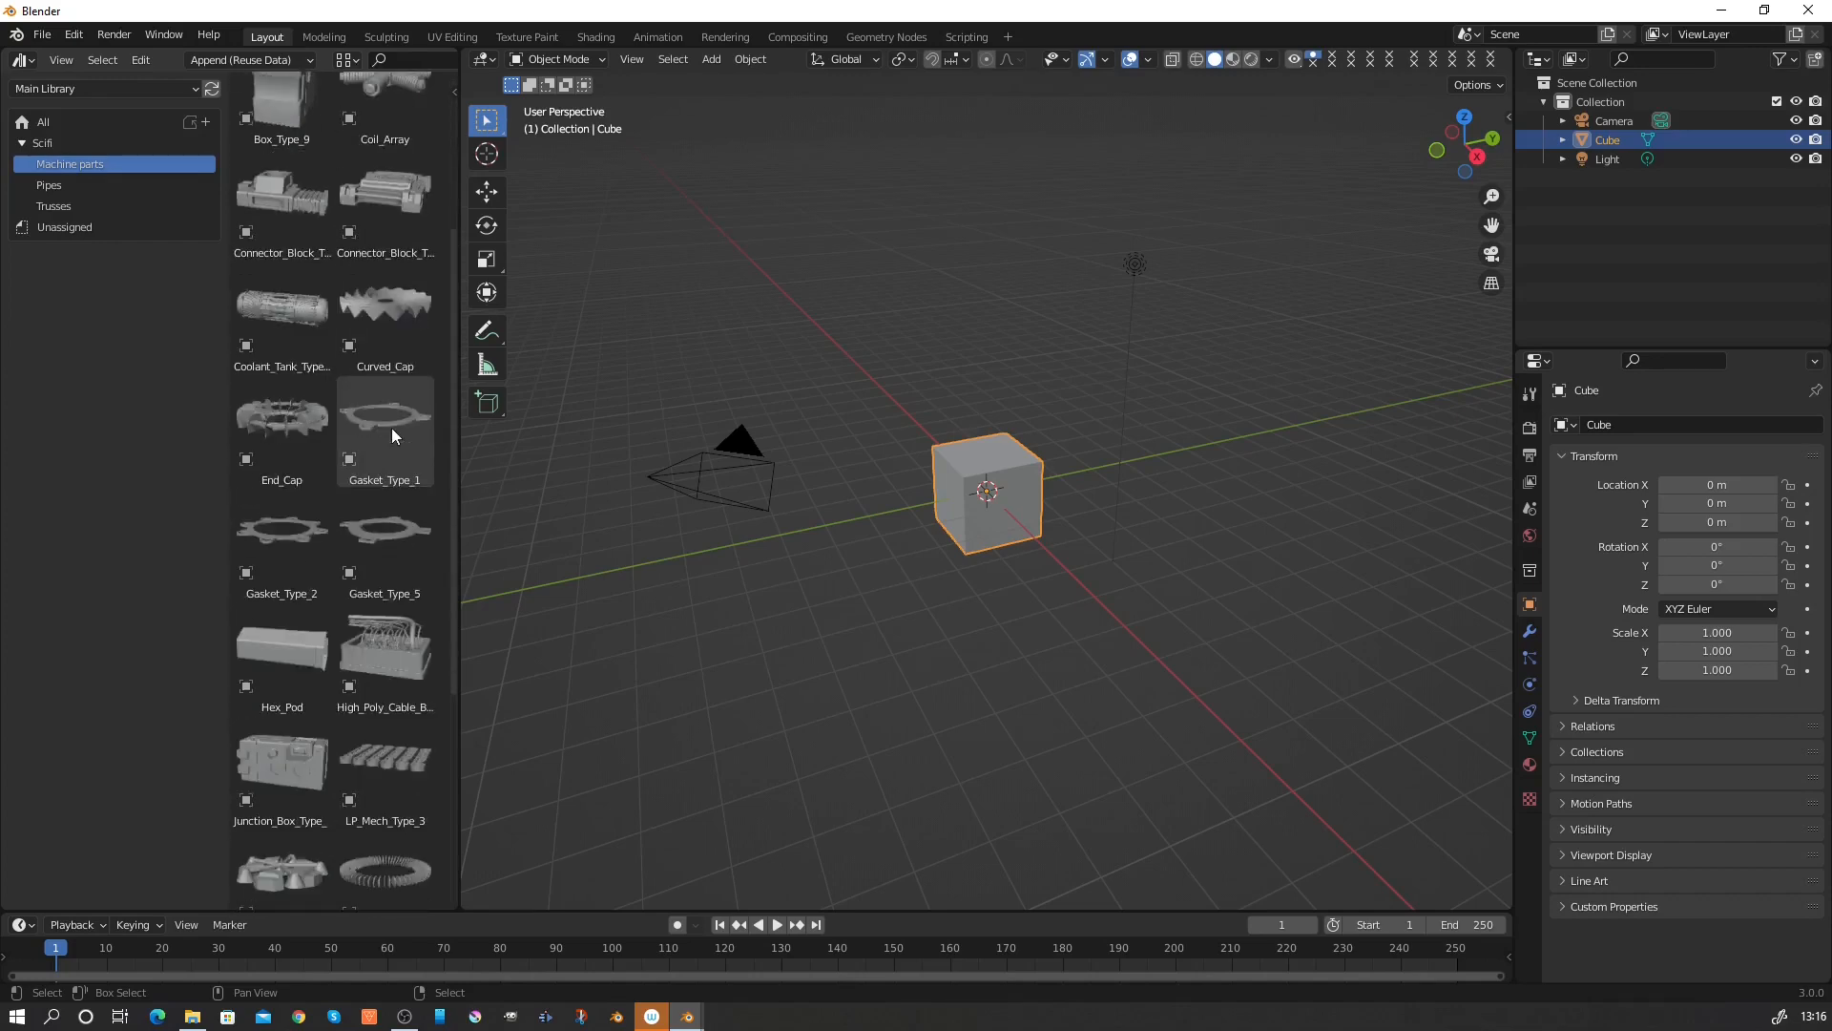
left_click(48, 185)
left_click(54, 206)
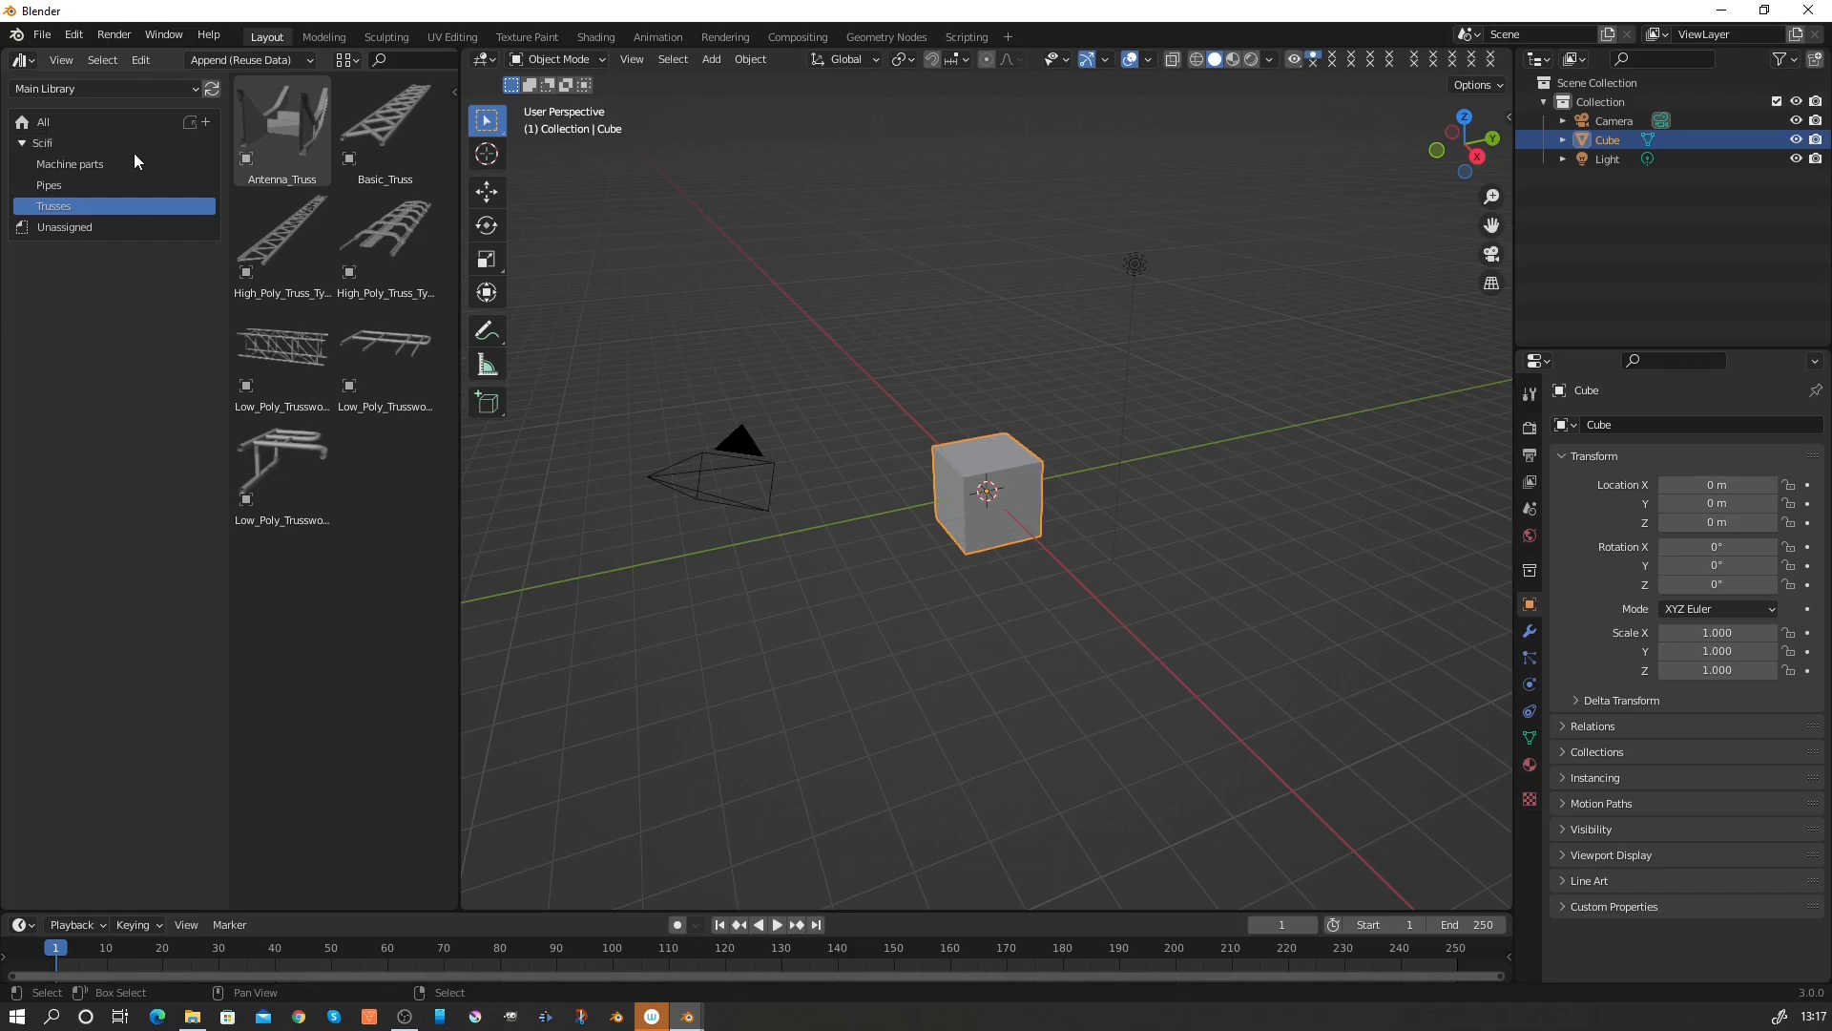
Start another Blender session and open plants_and_rocks.blend from E:\blender files\plants_and_rocks.blend.
left_click(615, 1016)
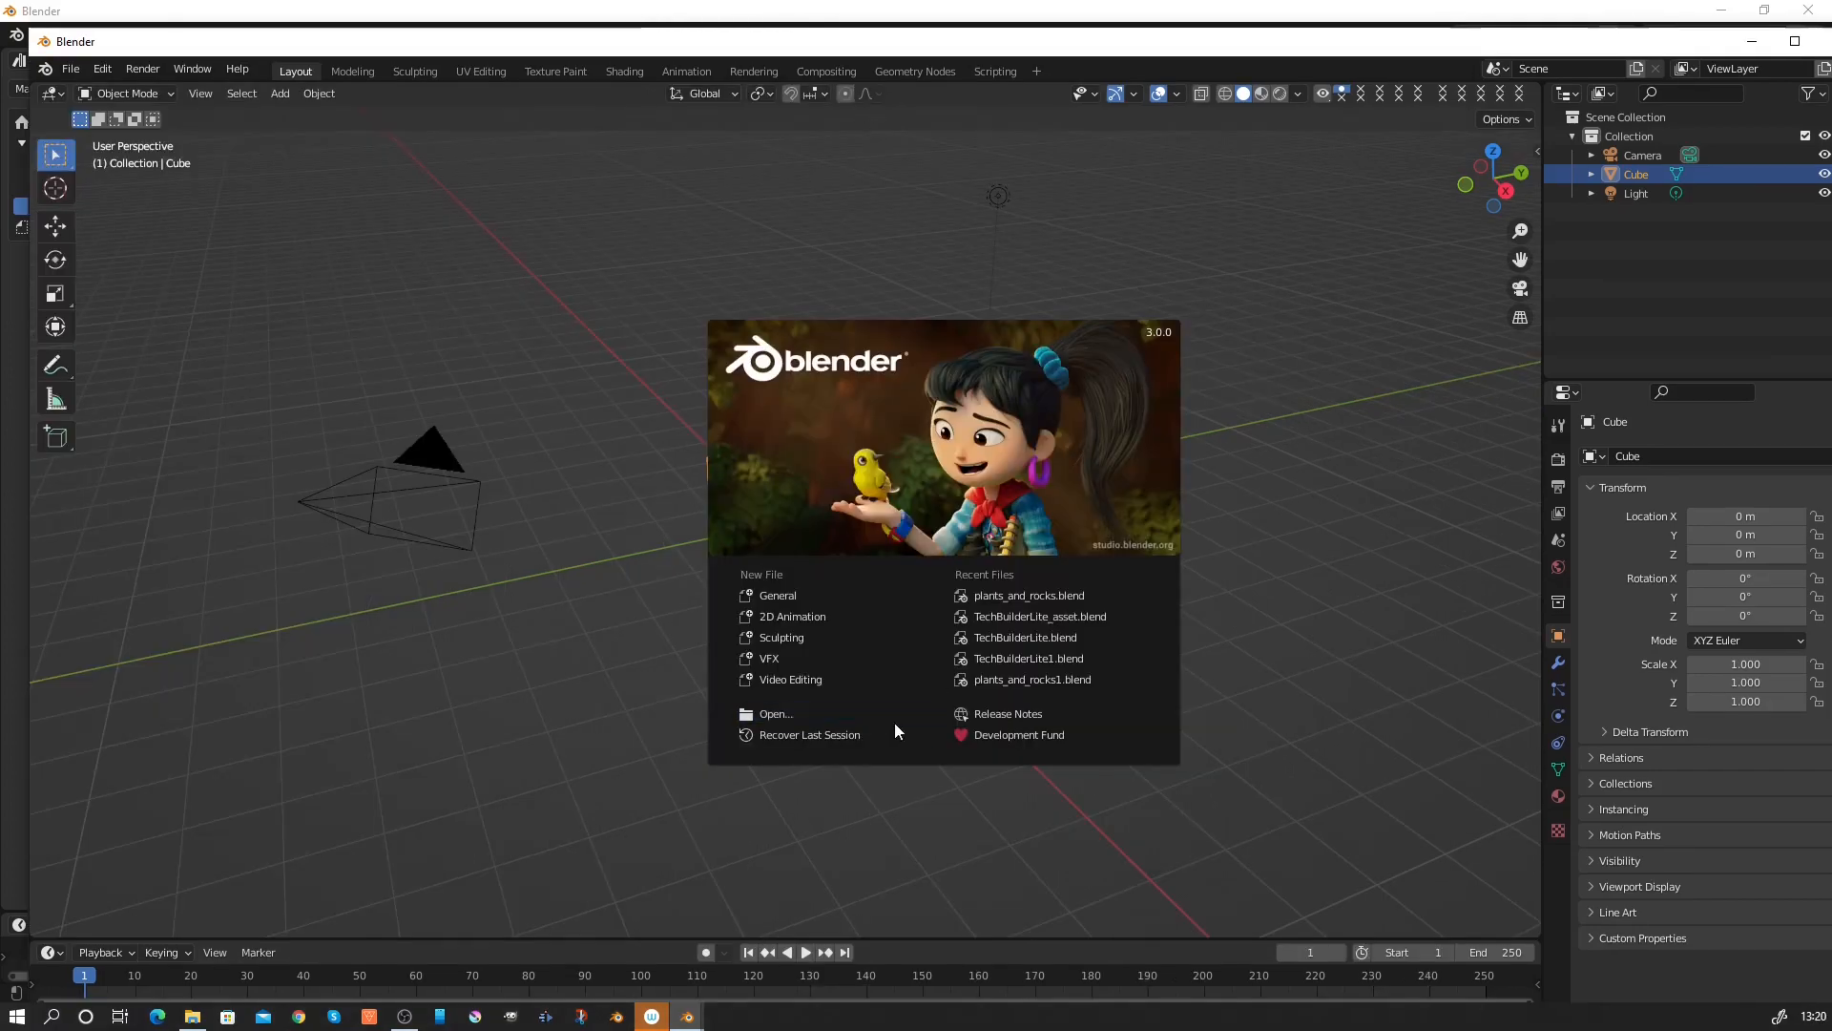
left_click(748, 716)
left_click(736, 284)
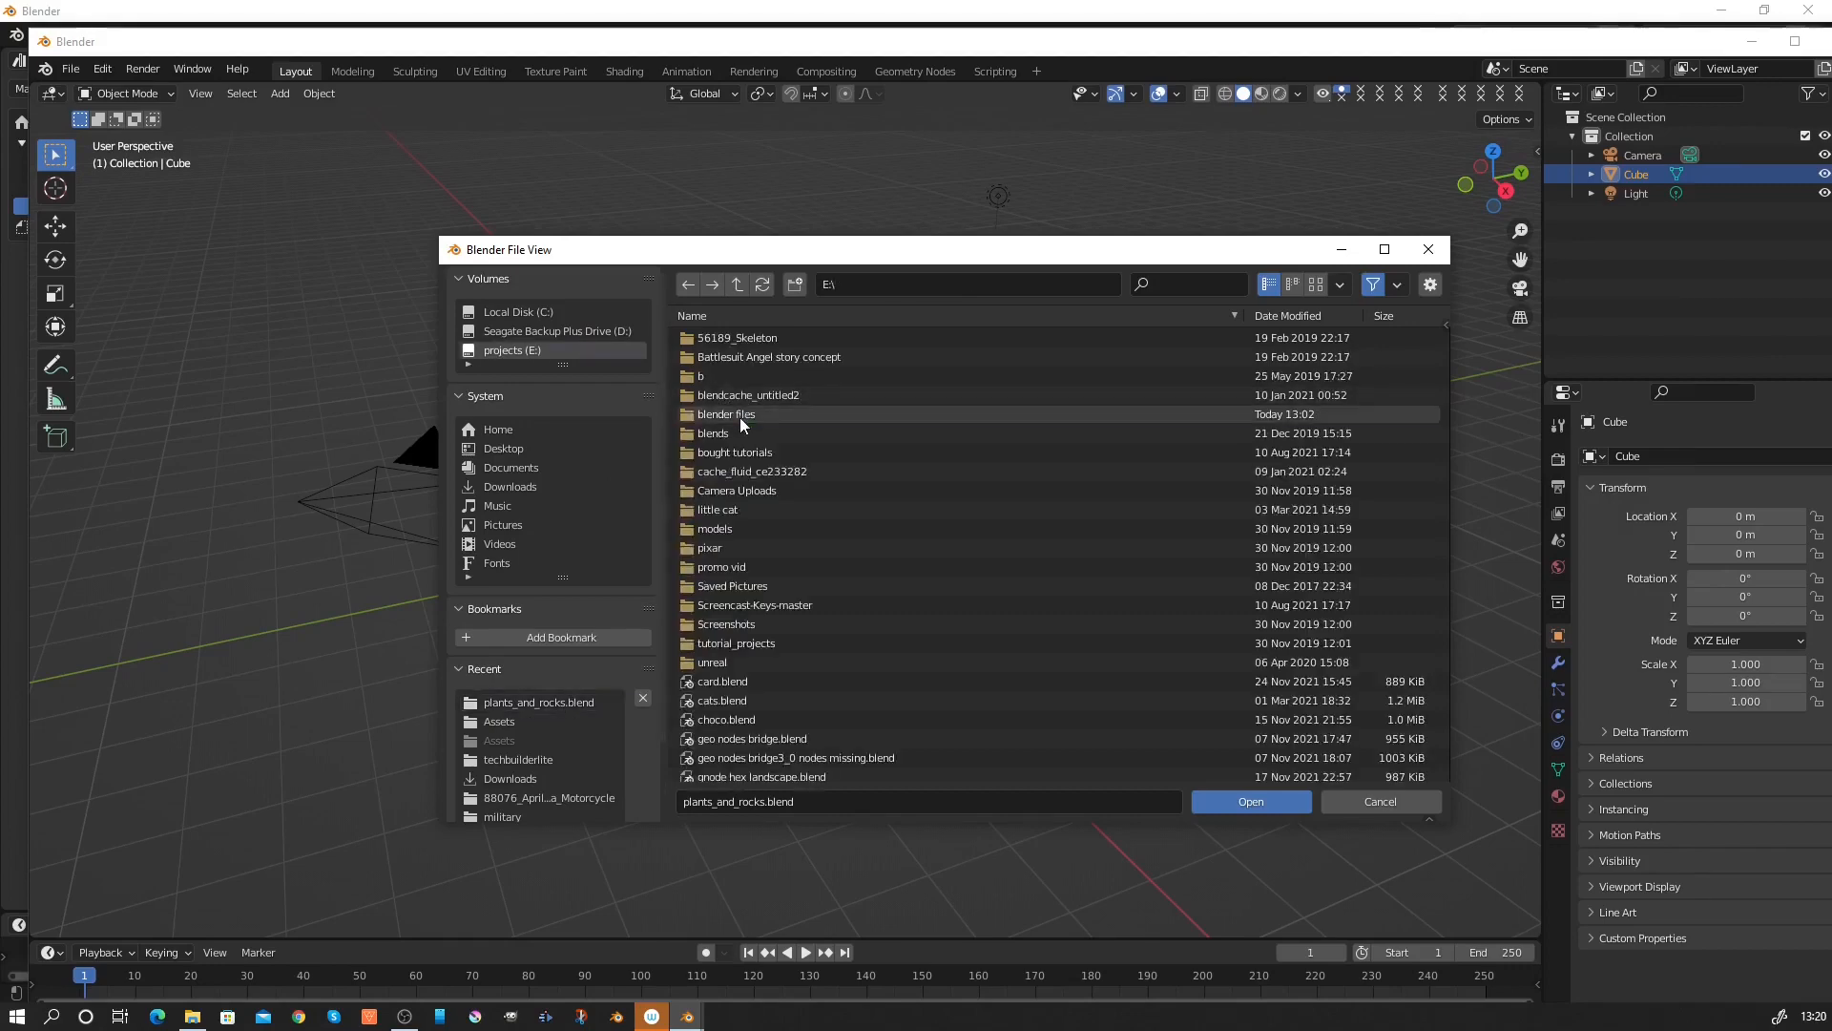
left_click(743, 568)
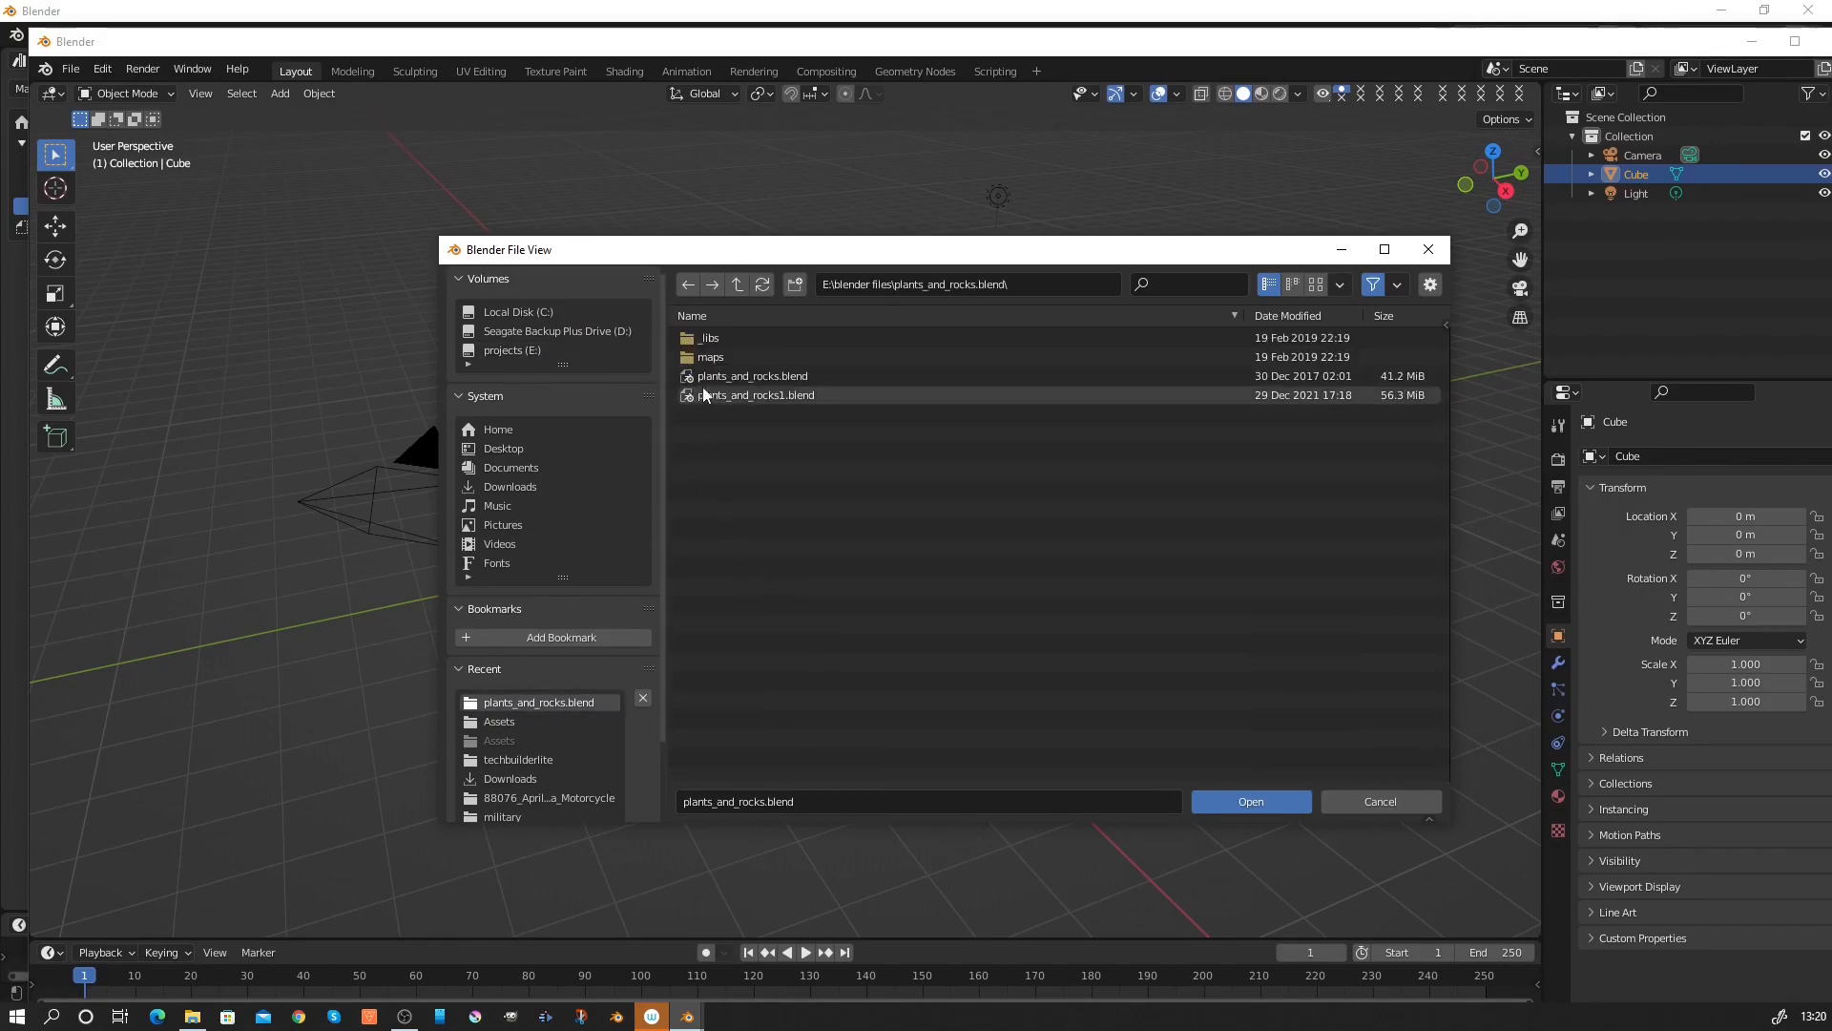
left_click(714, 385)
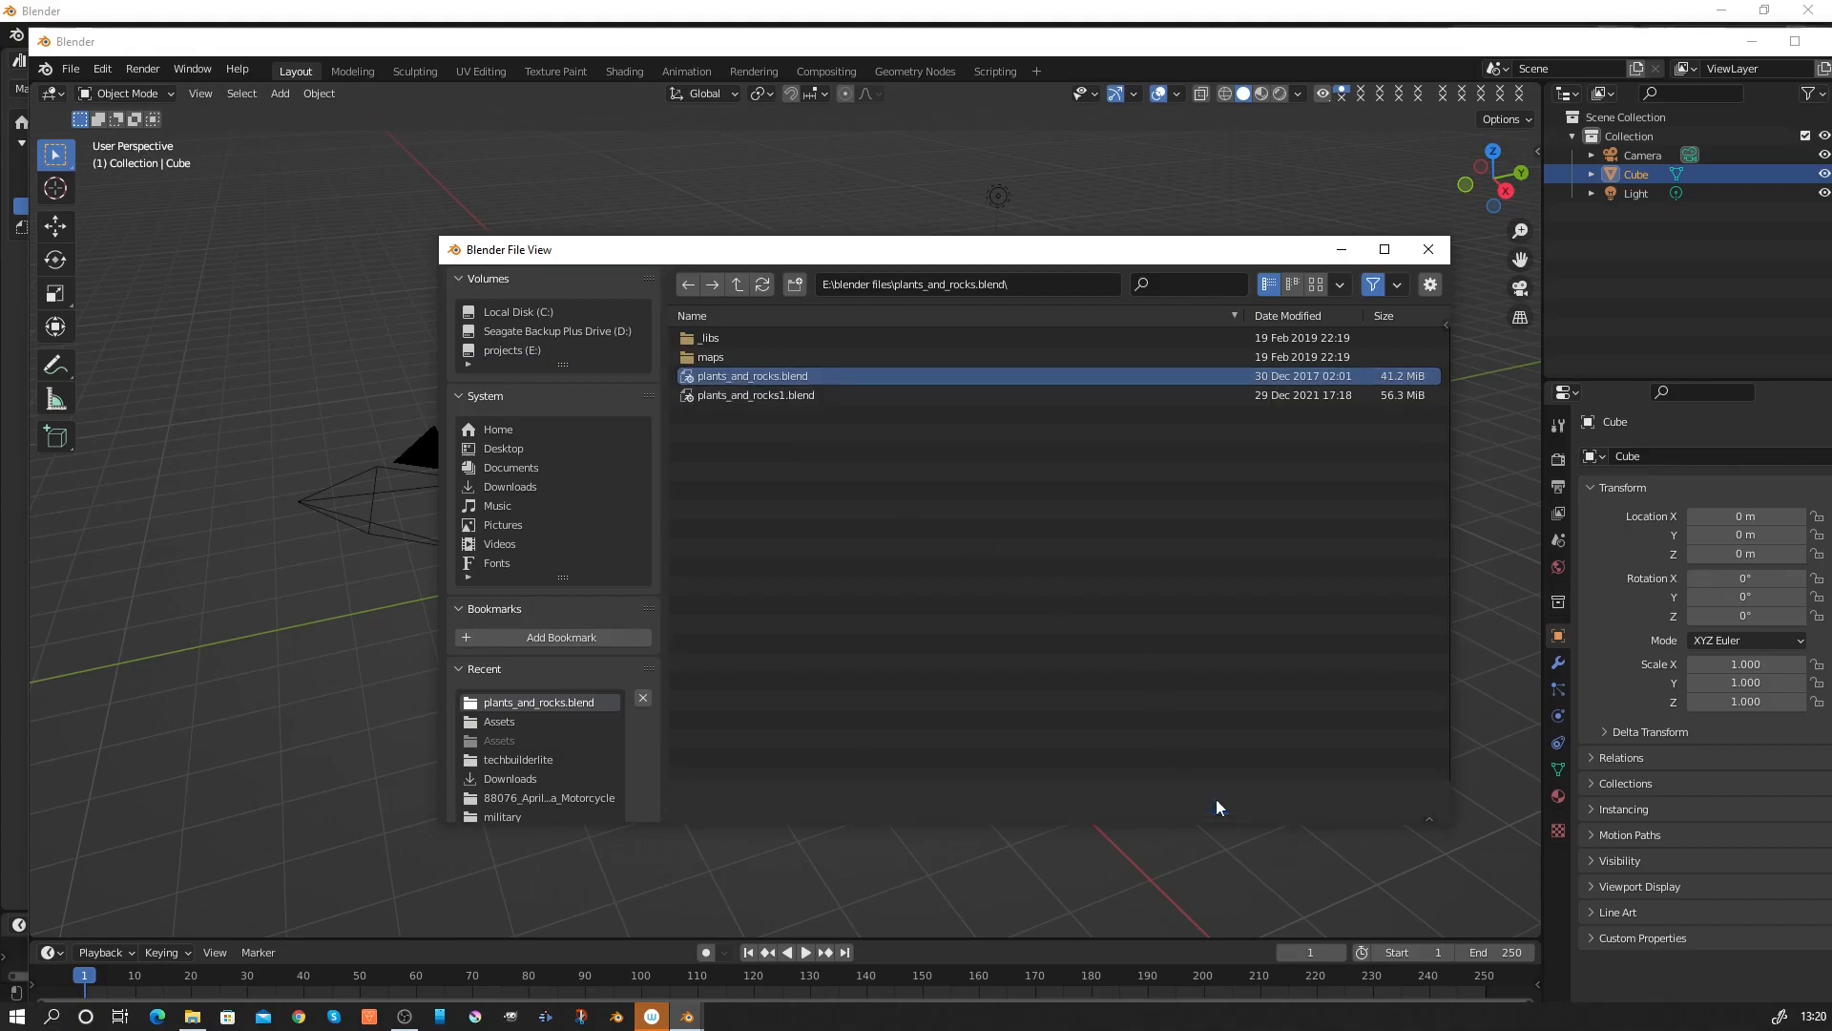
left_click(1216, 798)
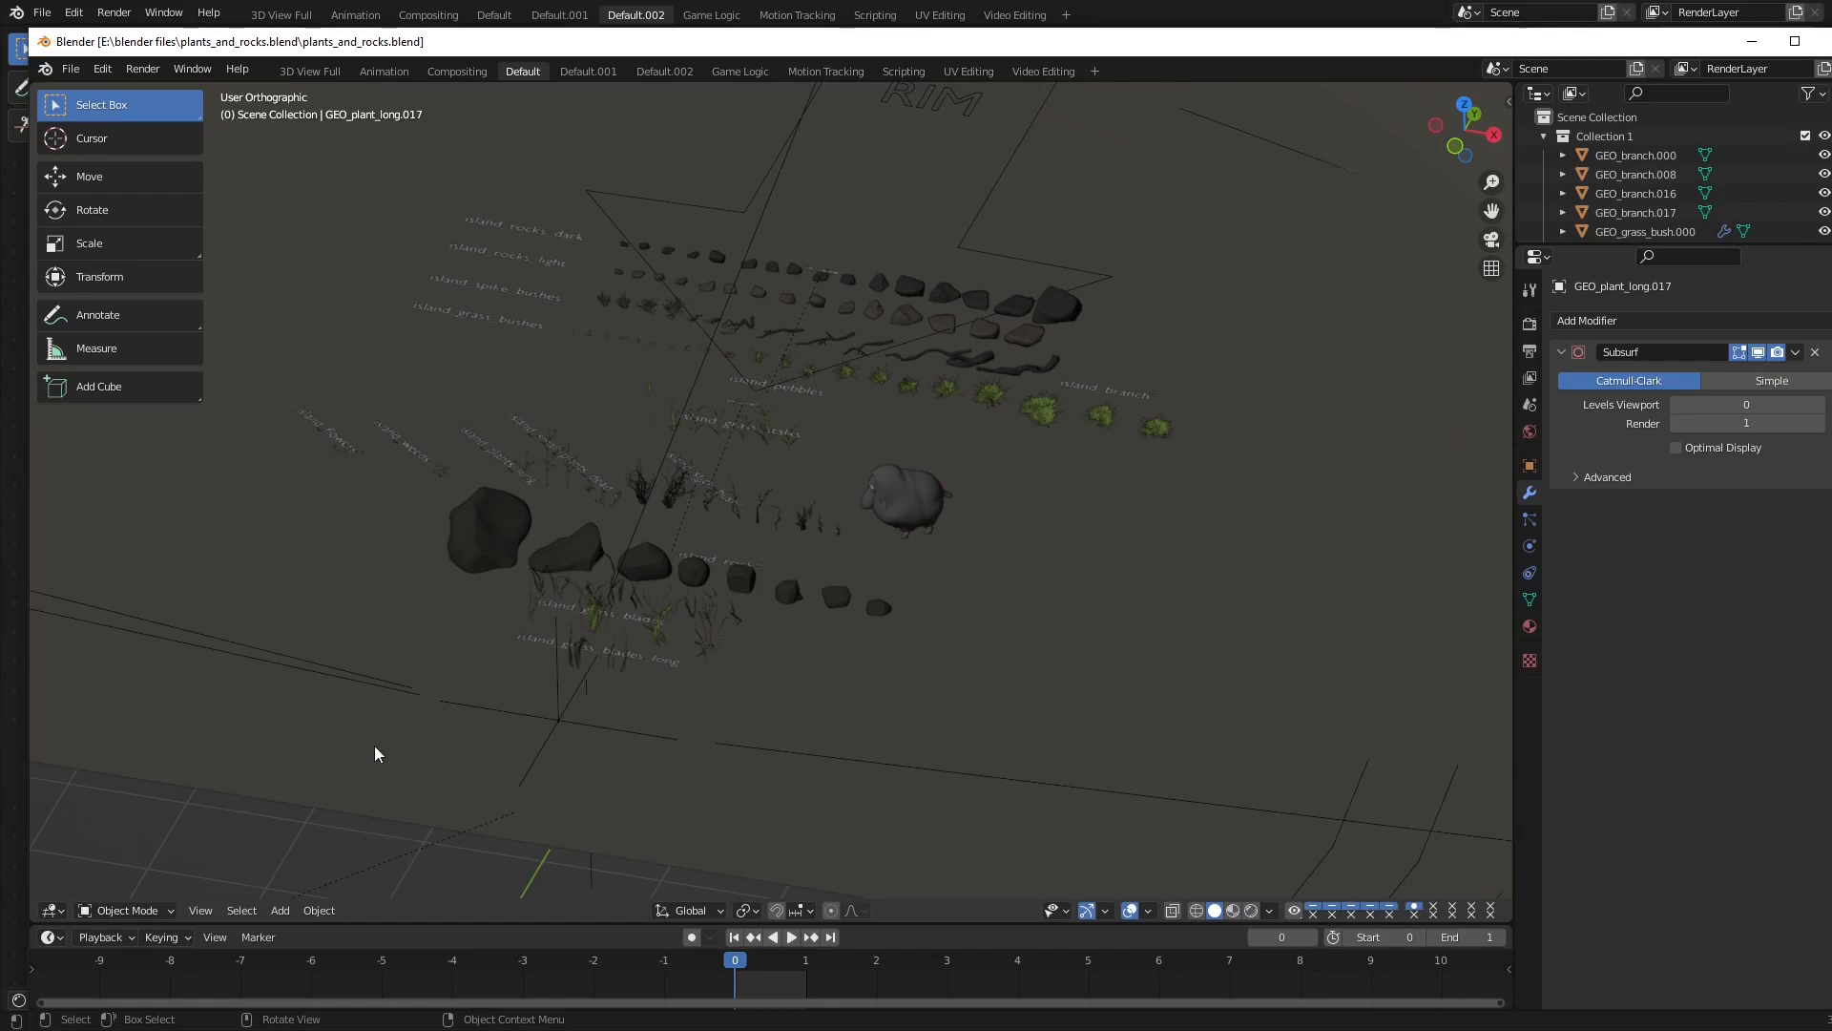
Select the island_branch text label in the viewport and enlarge the Outliner to list more objects.
mouse_move(372, 754)
middle_mouse_down()
mouse_move(430, 748)
mouse_move(409, 752)
middle_mouse_up()
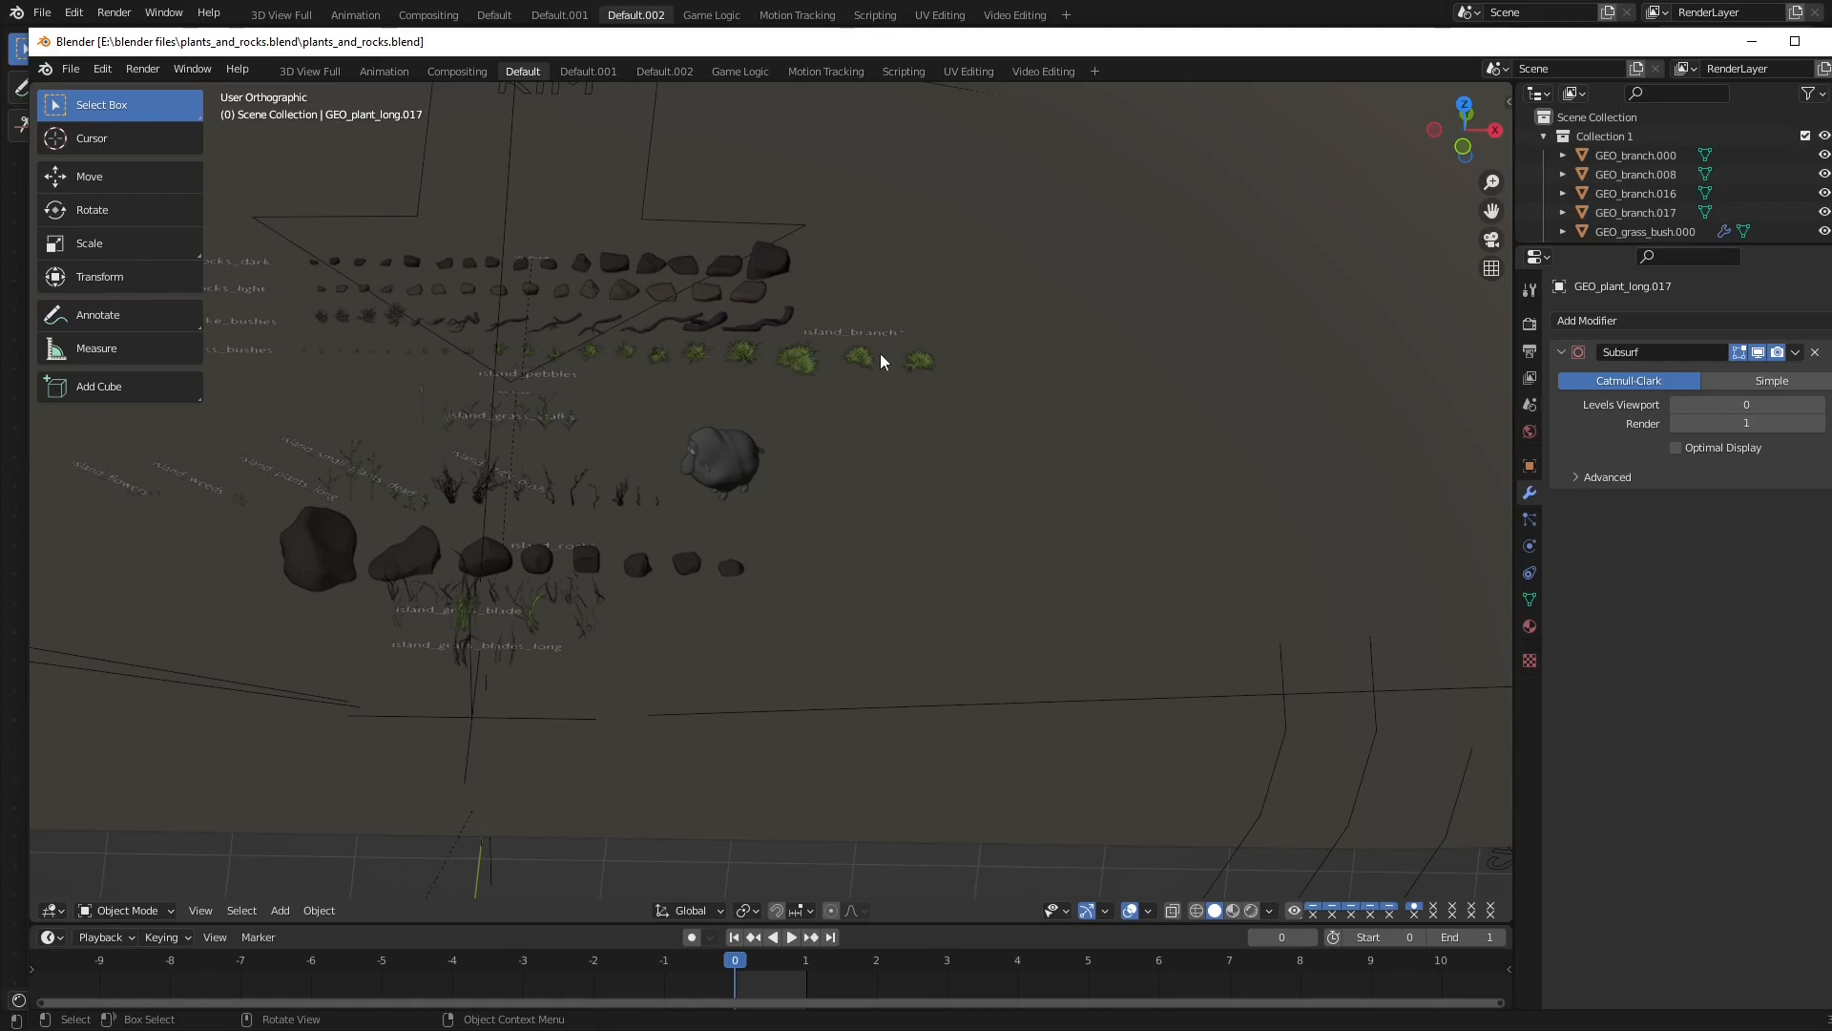
left_click(873, 329)
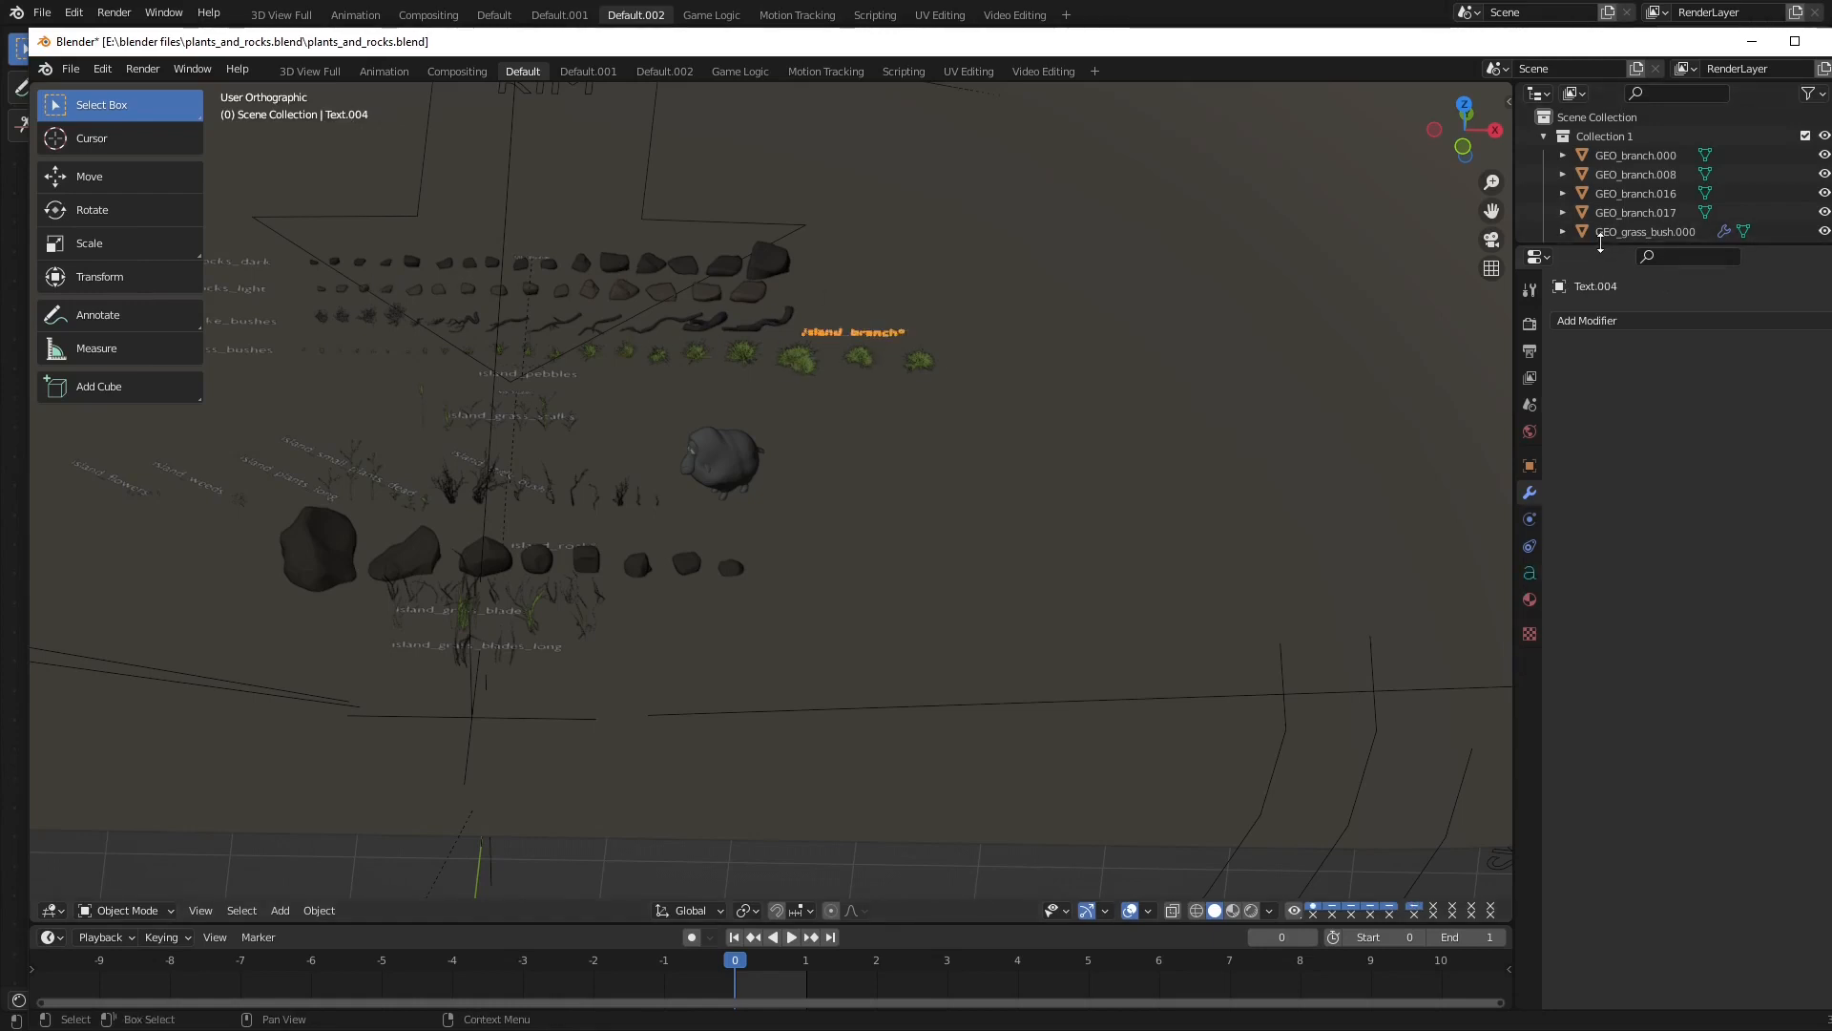
left_click_drag(1611, 245, 1611, 809)
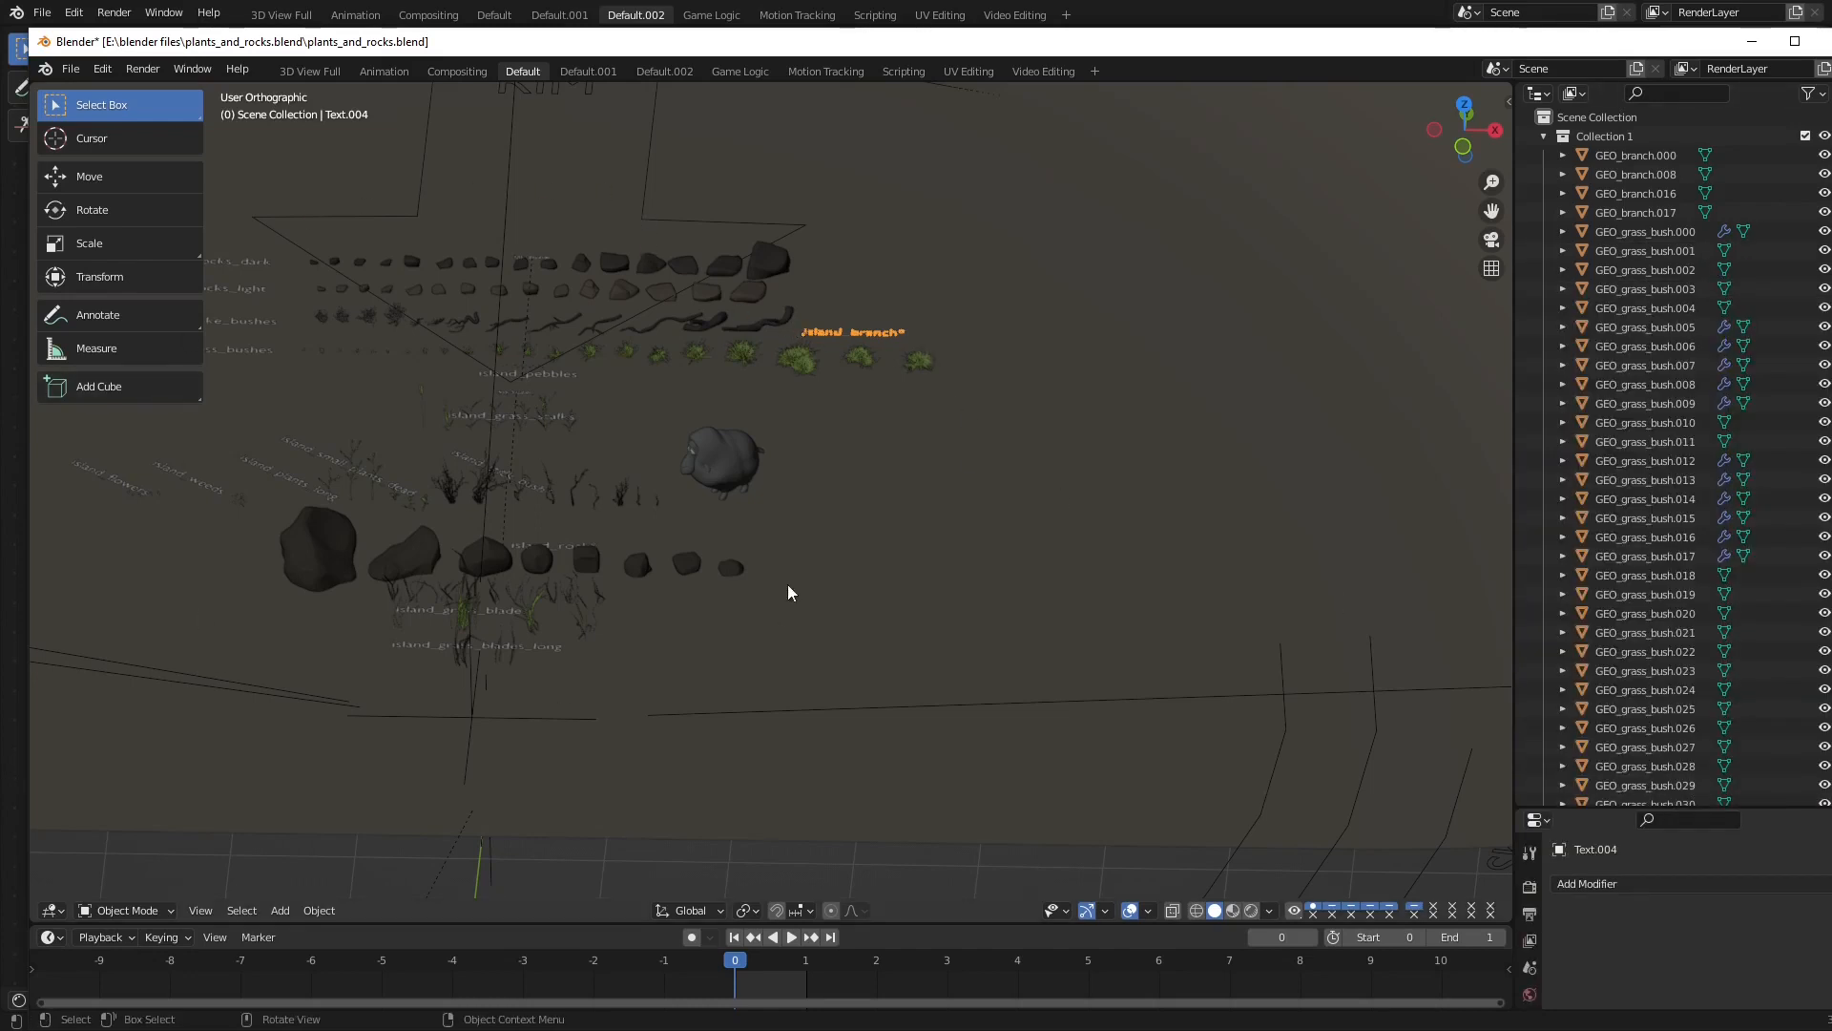
Delete all the text label objects from Text to Text.014 in Collection 1.
scroll(1613, 476, "down", 20)
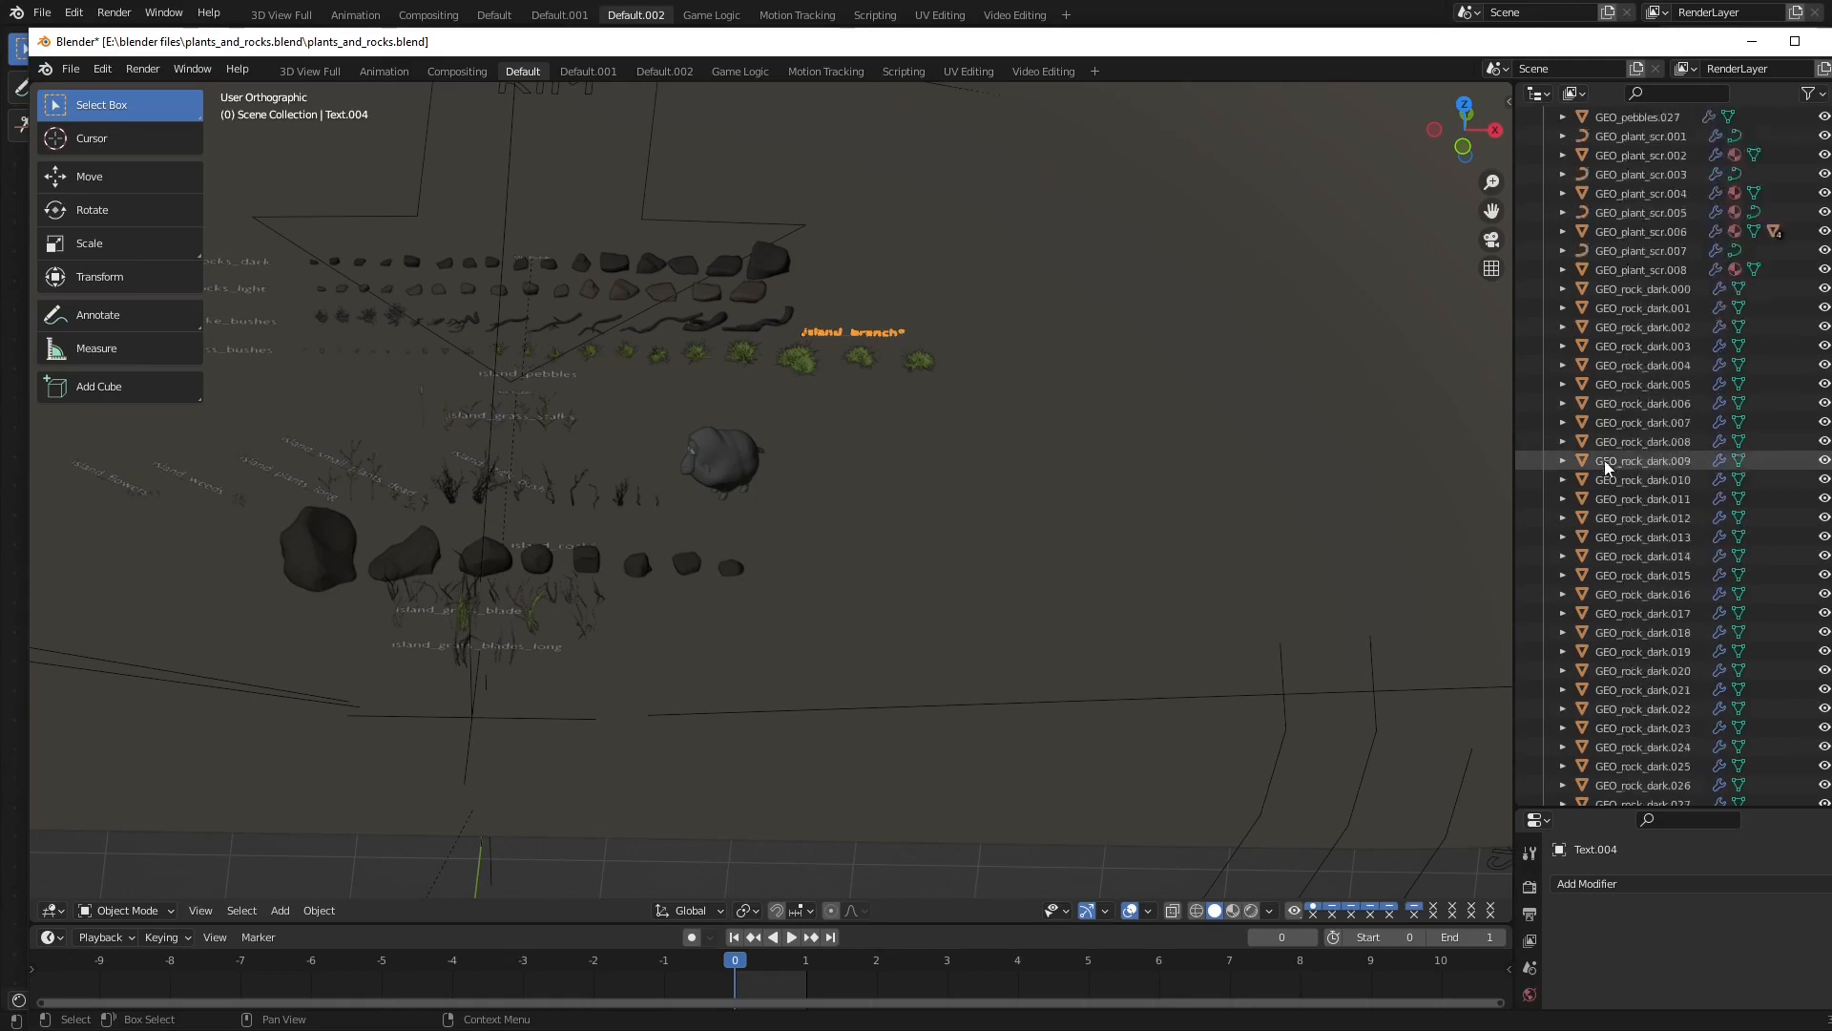
scroll(1601, 573, "down", 15)
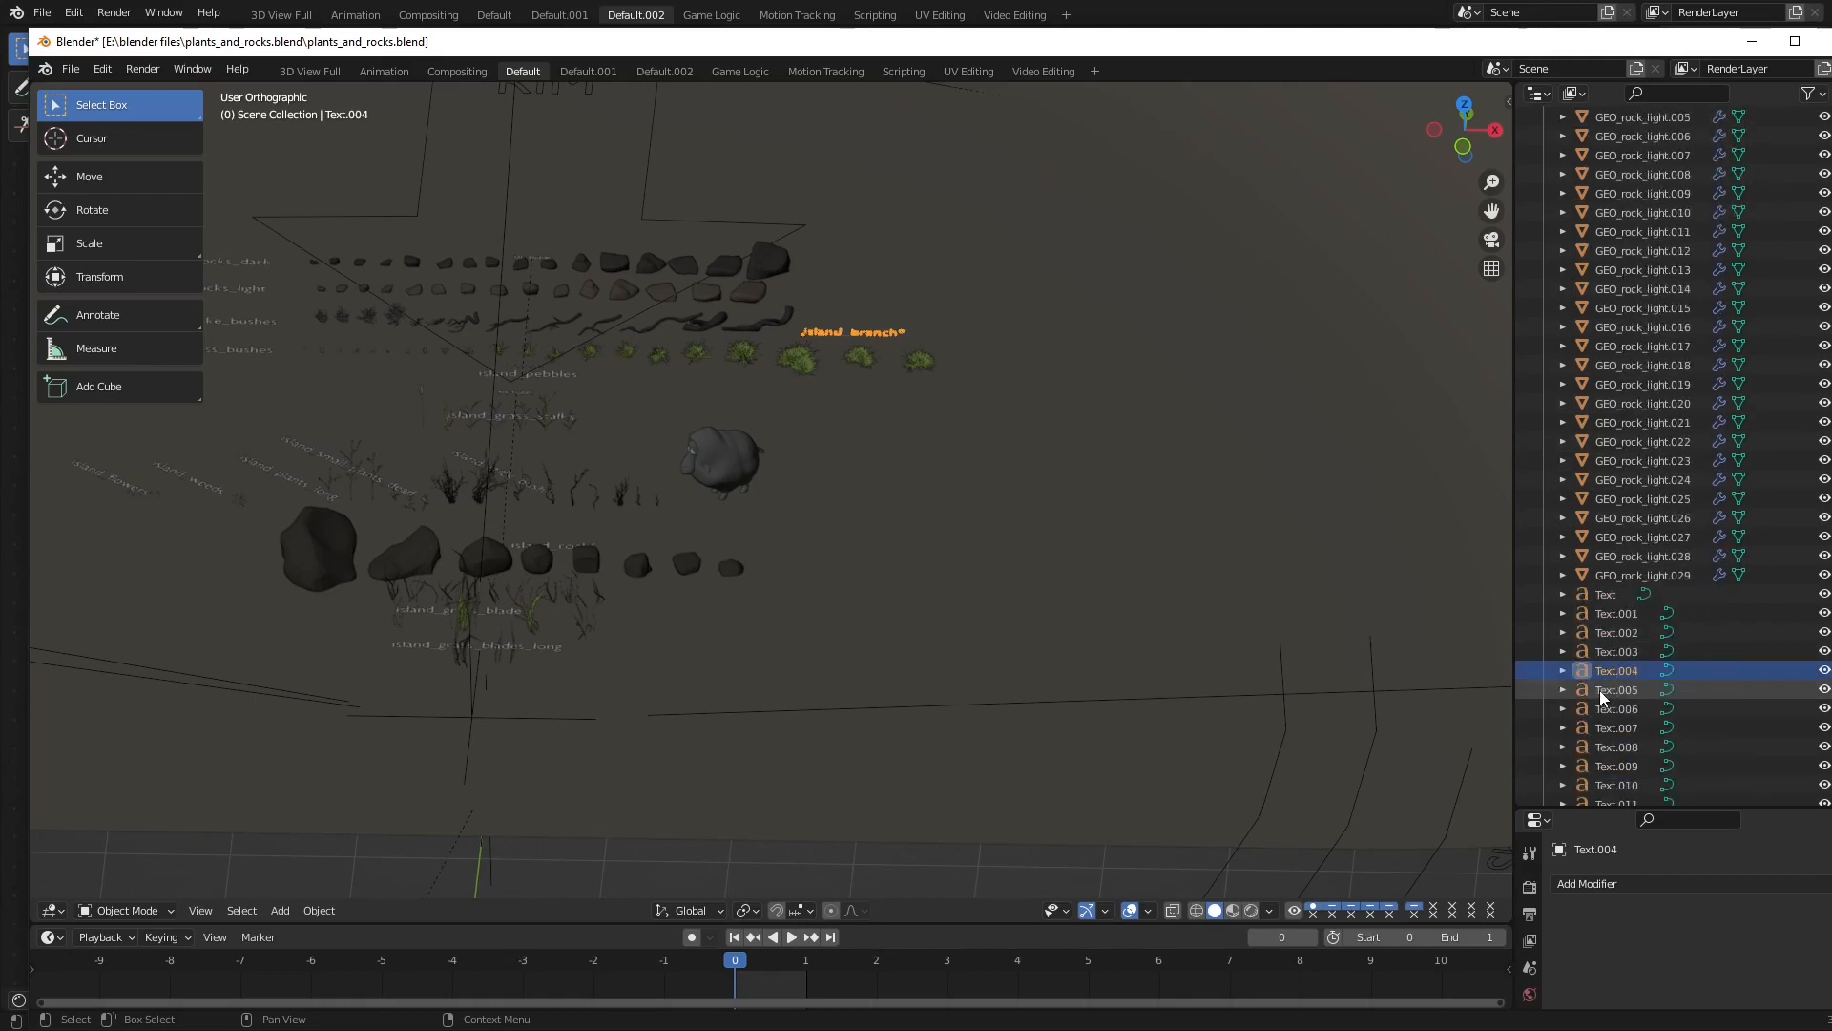
scroll(1599, 689, "up", 4)
left_click(1589, 519)
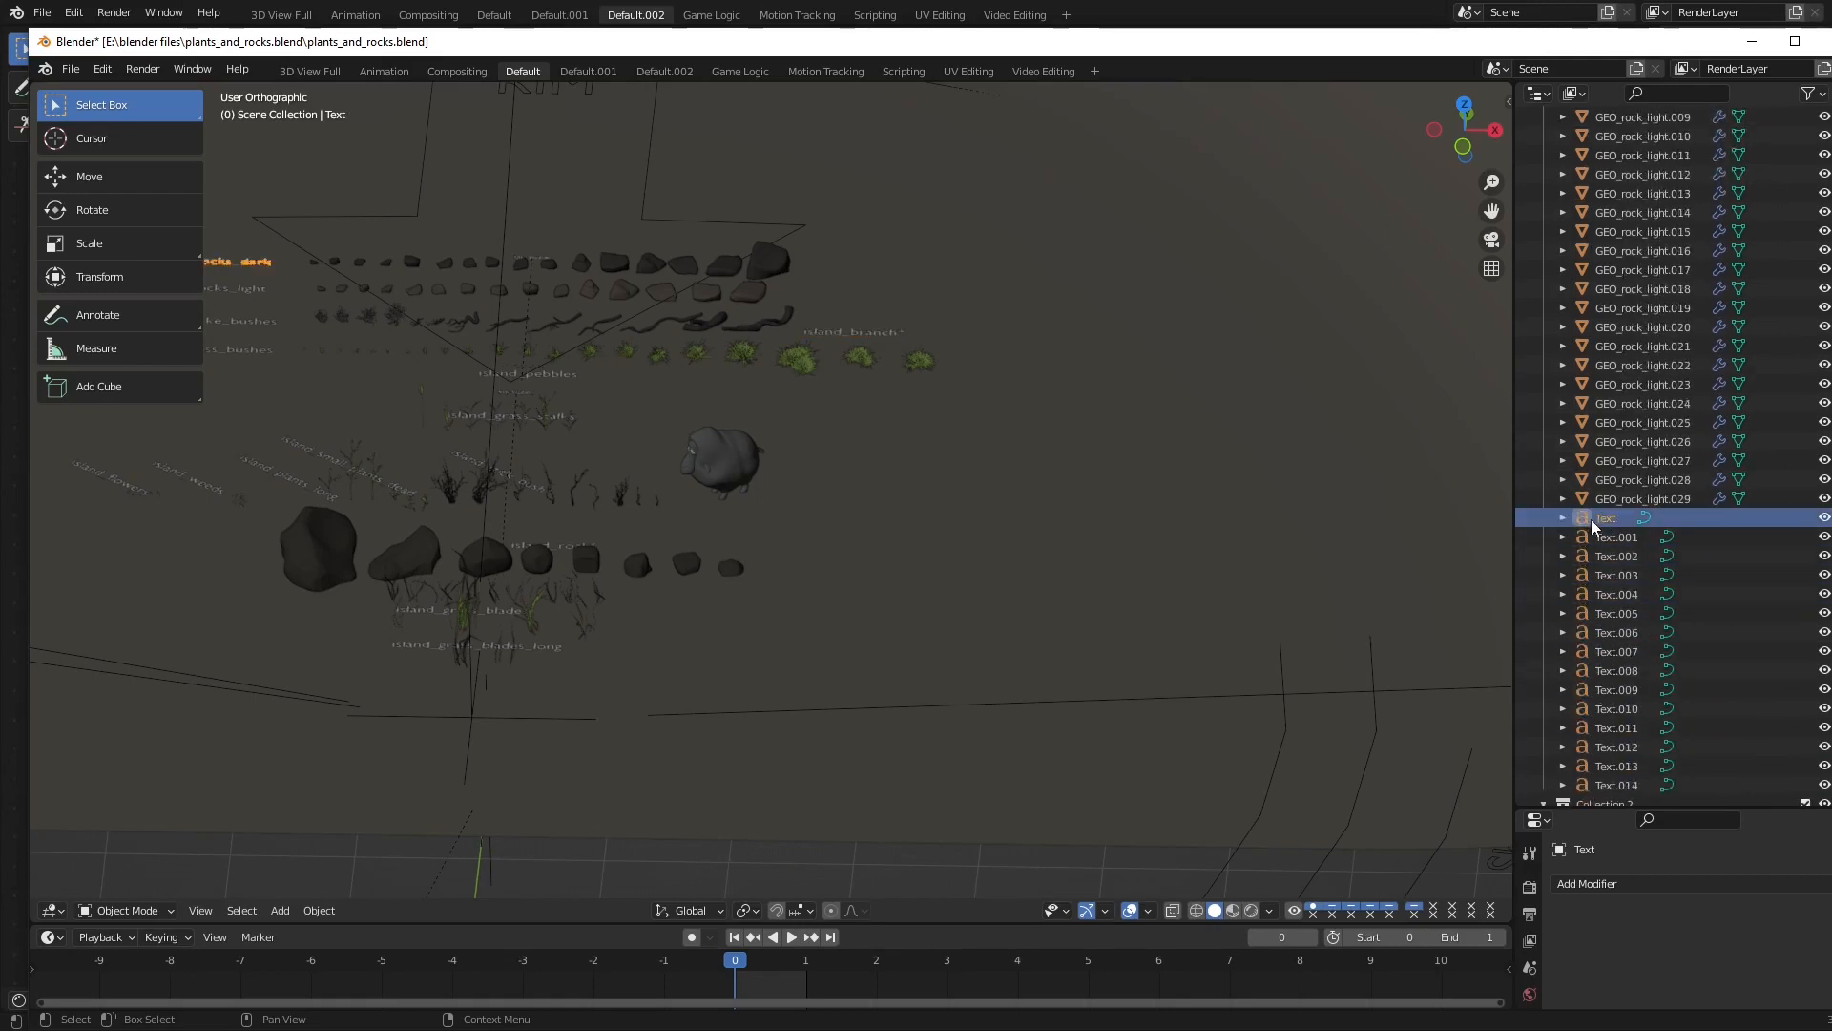
scroll(1626, 625, "down", 3)
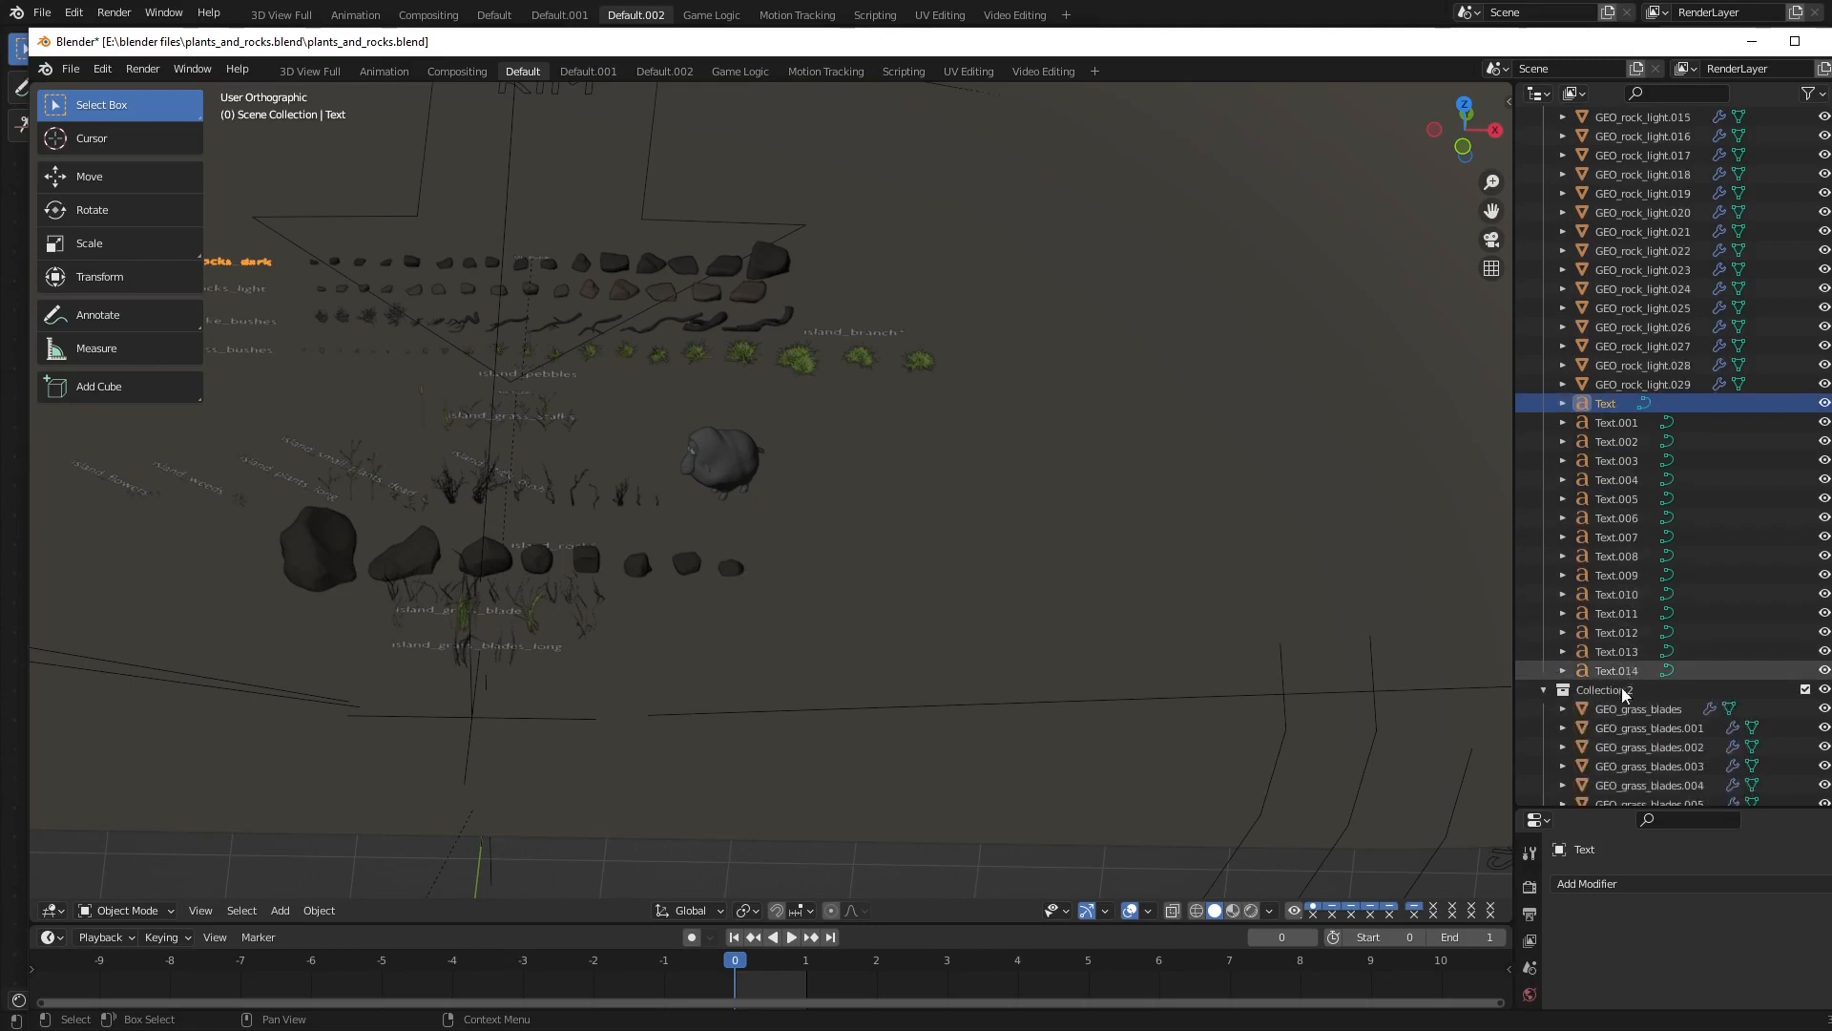
left_click(1613, 671, "shift")
right_click(1622, 575)
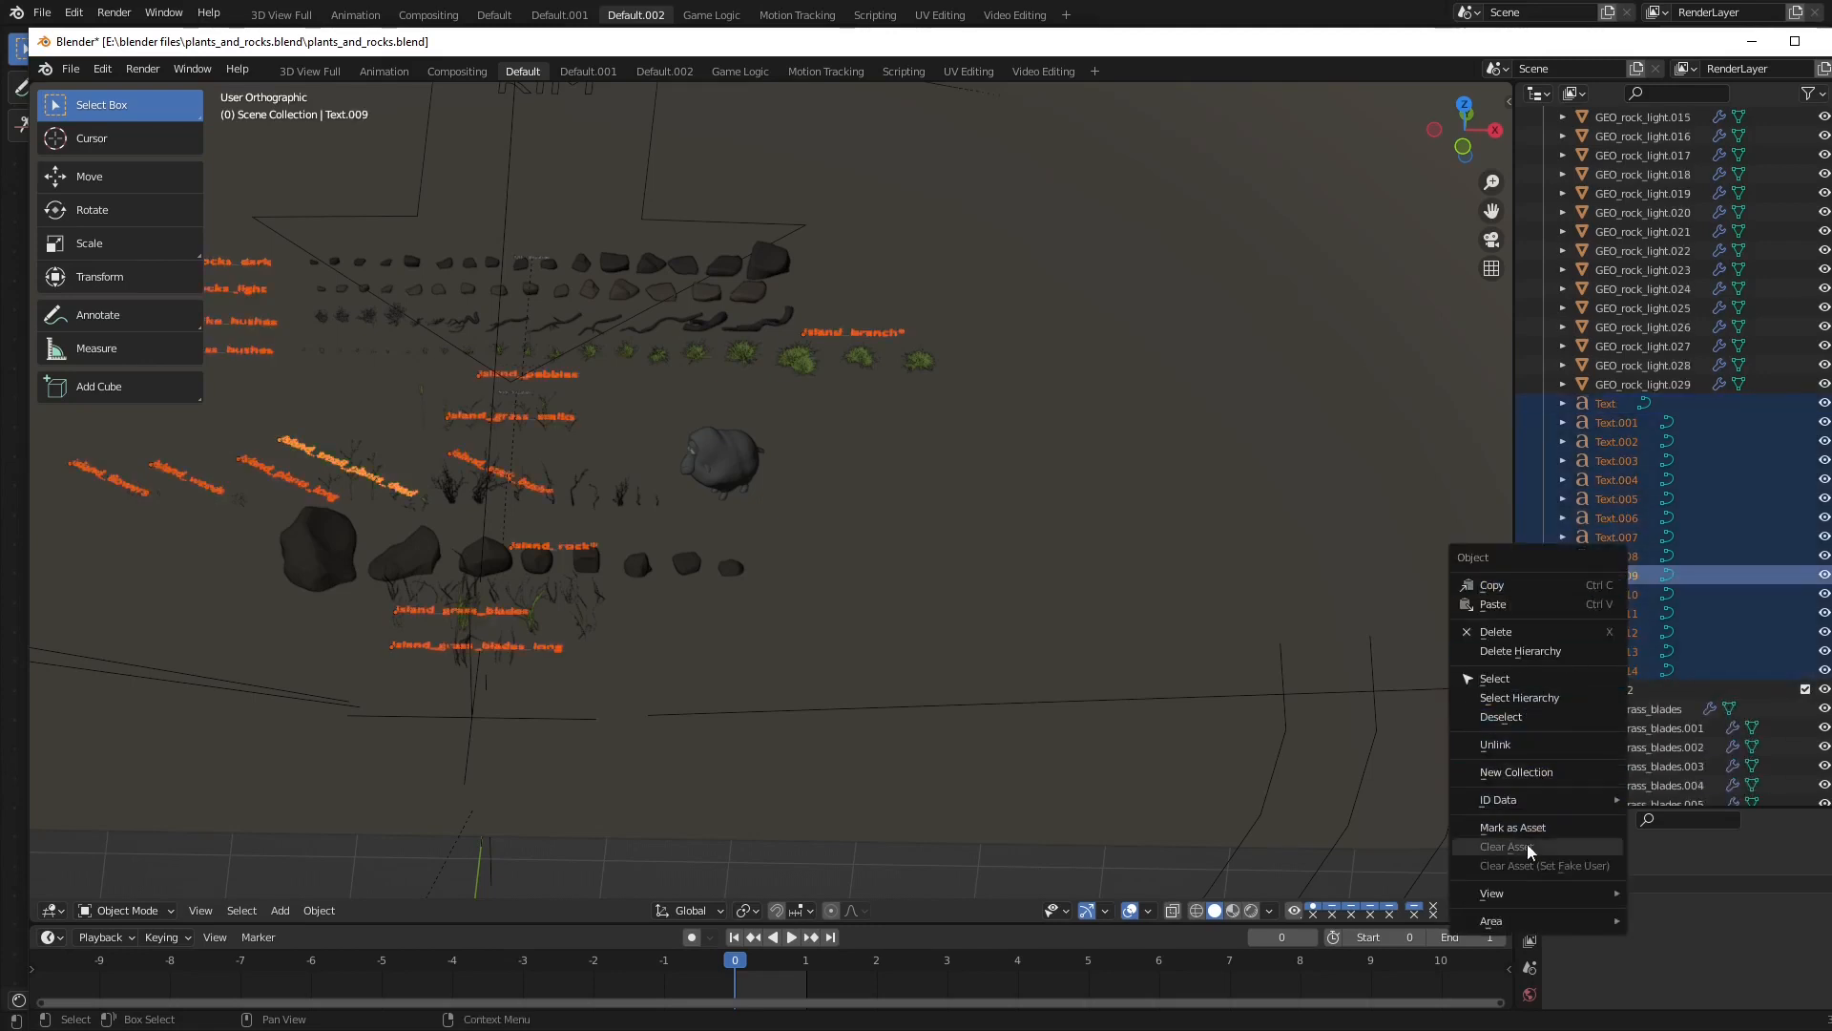
left_click(1487, 632)
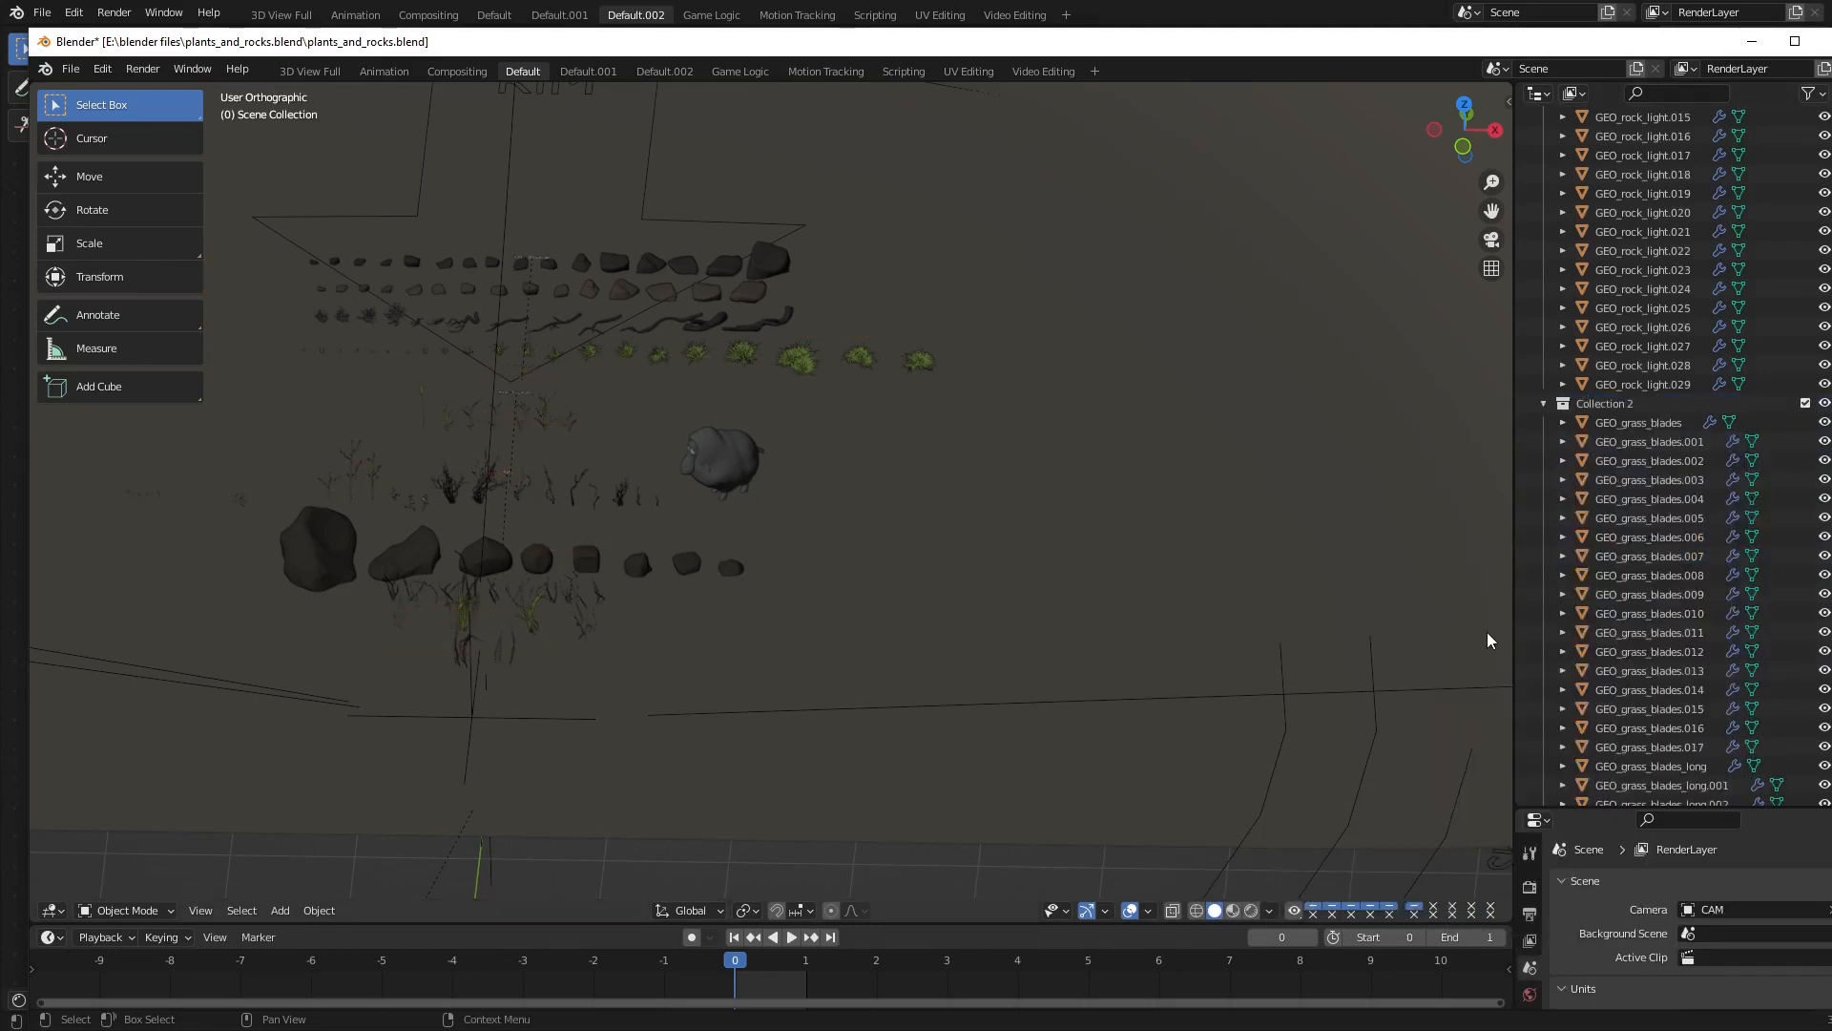
Delete the island_fog empty together with the guide outlines selected with it.
right_click(650, 216)
left_click(695, 220)
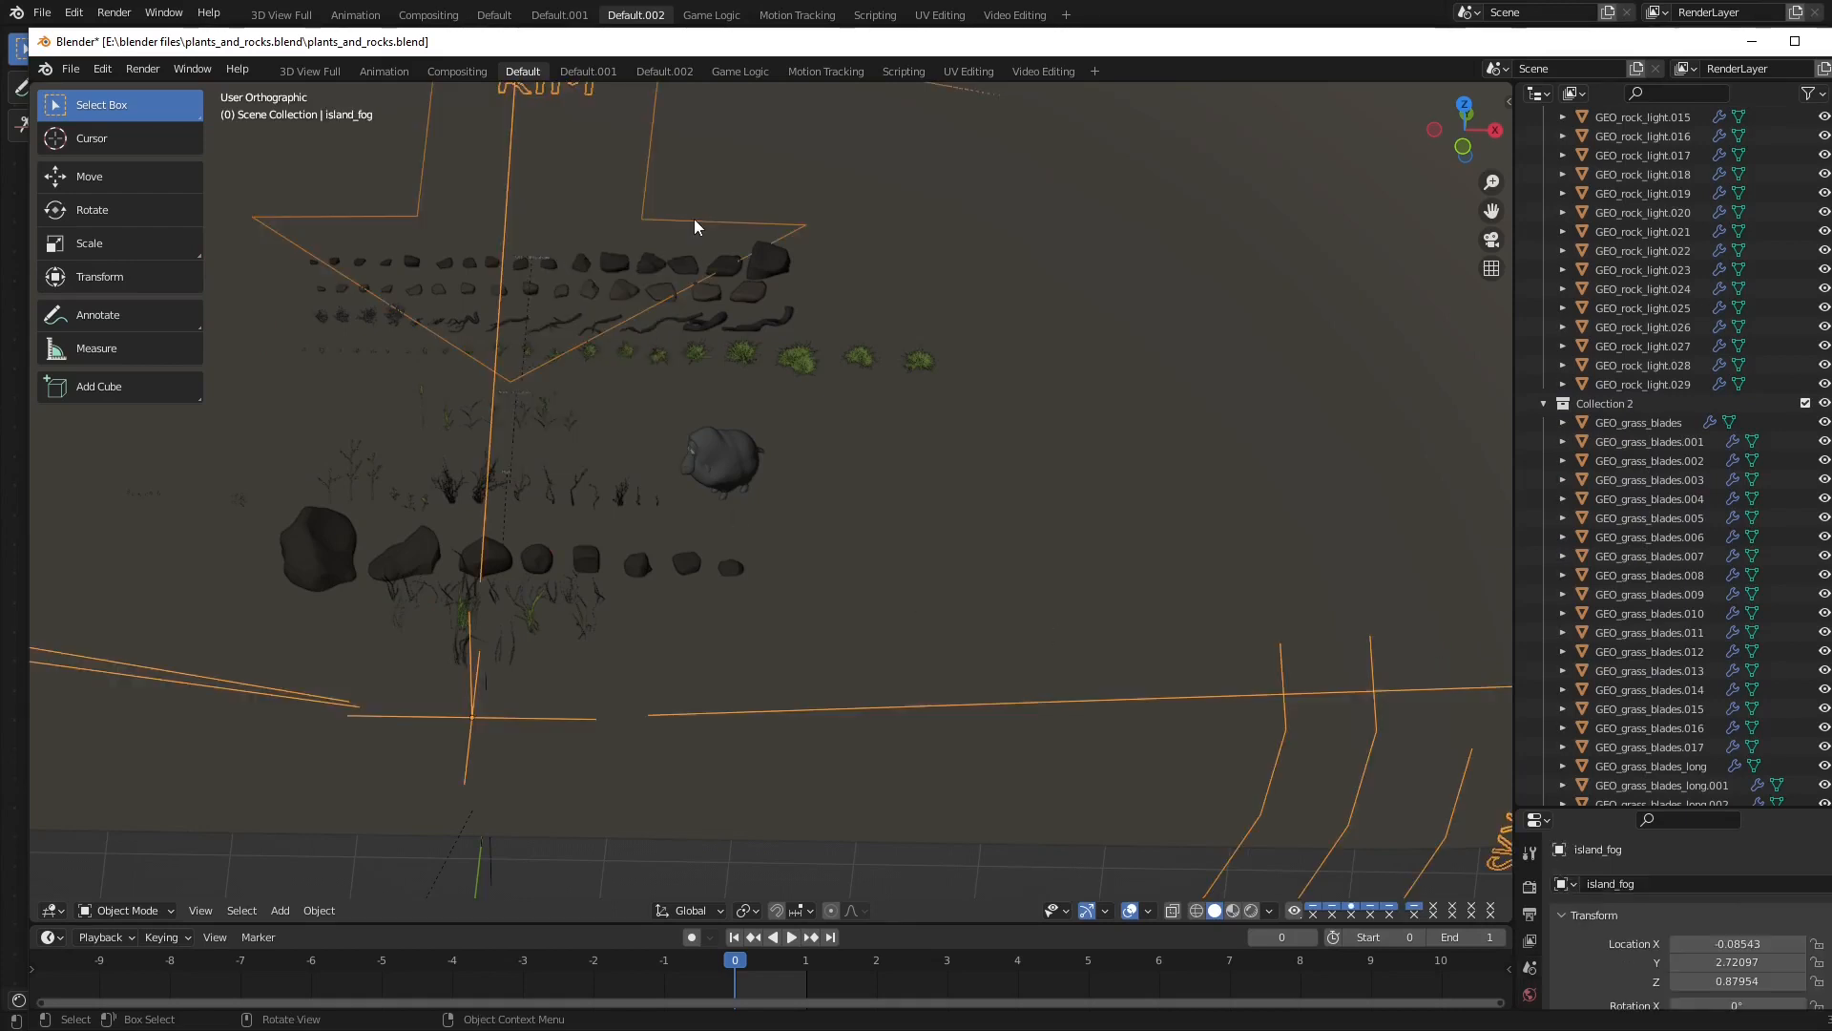
right_click(994, 666)
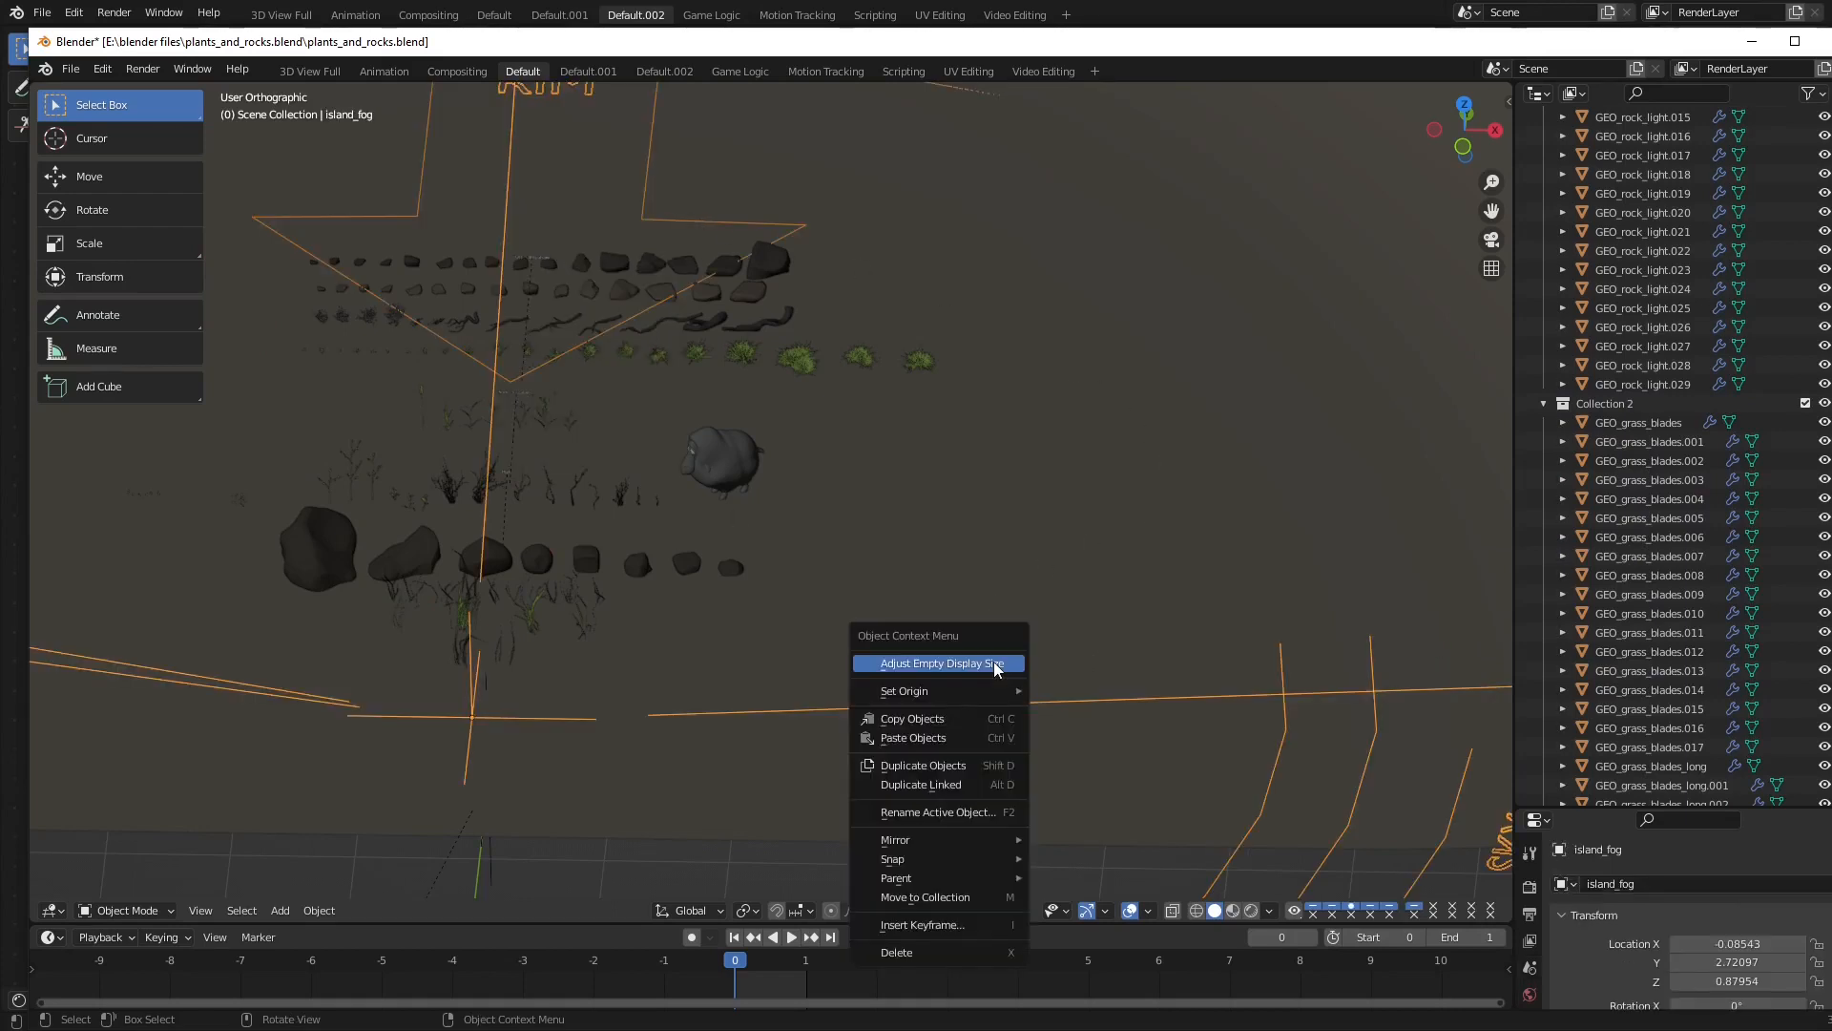
key("x")
left_click(1012, 422)
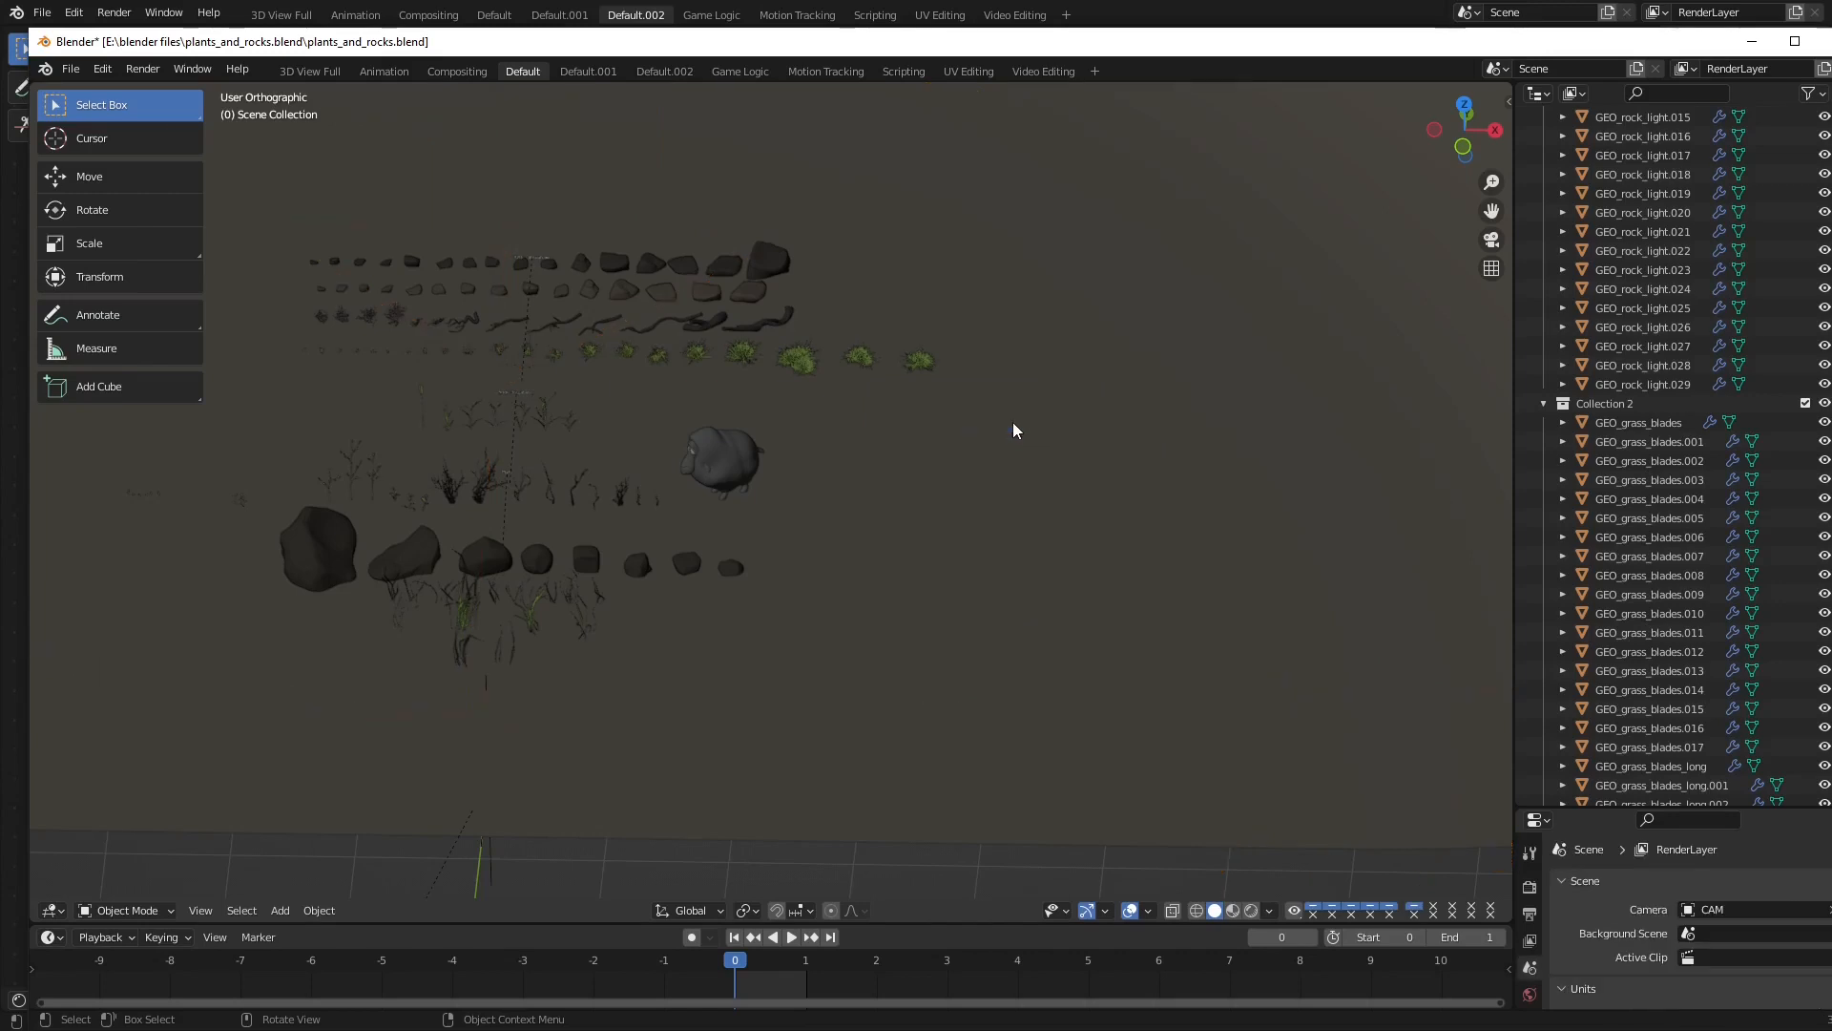
Delete the GEO_ground_temp ground plane behind the plants and rocks.
left_click(935, 758)
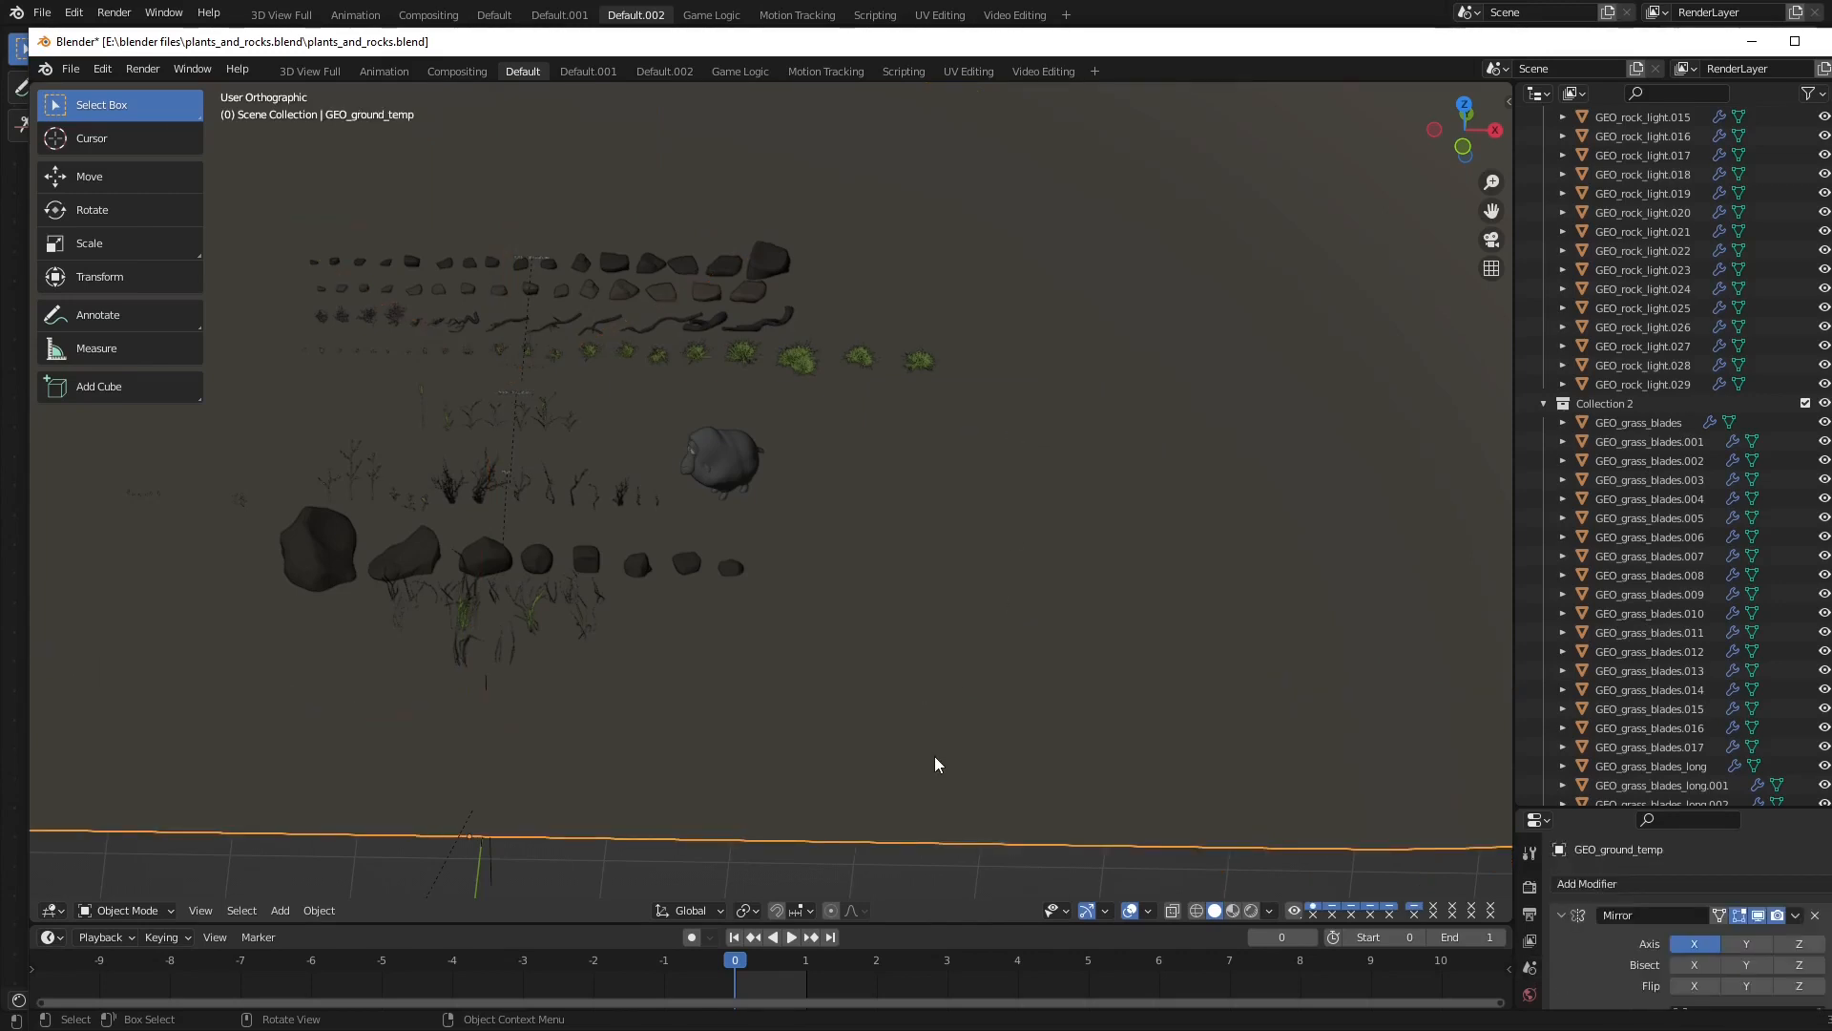
key("x")
left_click(936, 754)
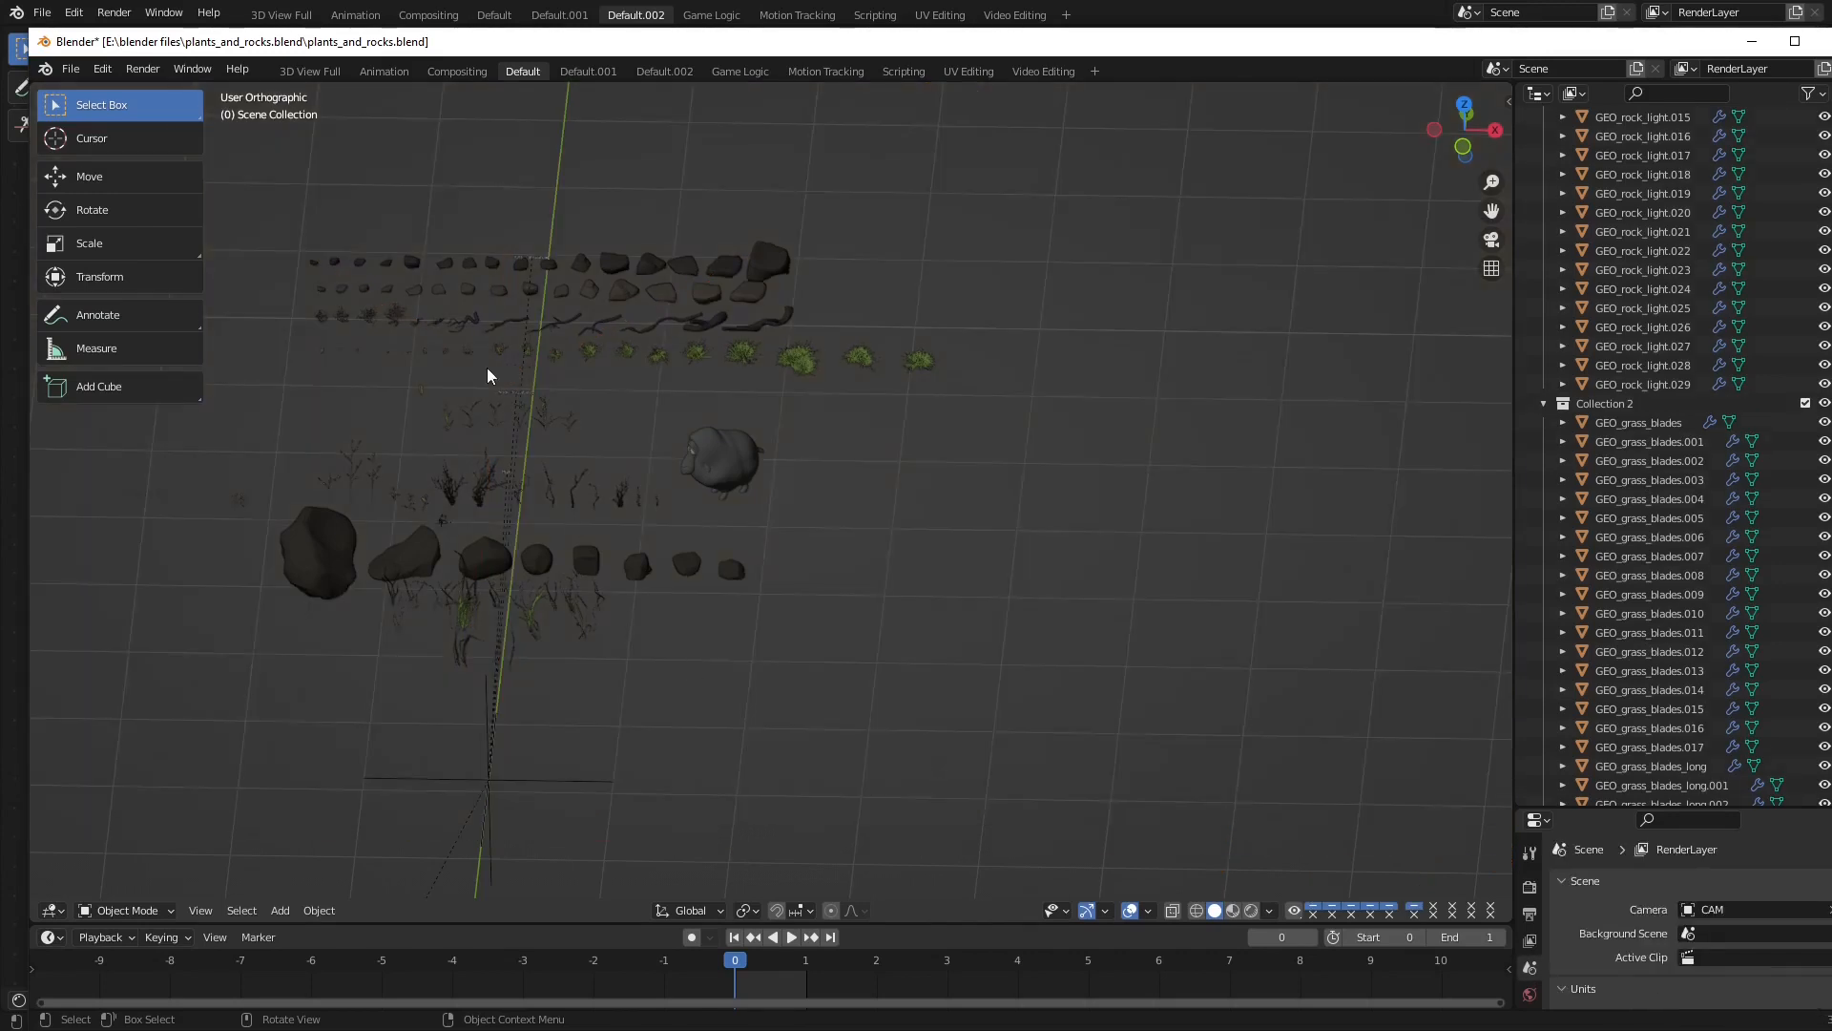
Delete the ENV empty and the scene camera below the rocks.
left_click(495, 784)
key("x")
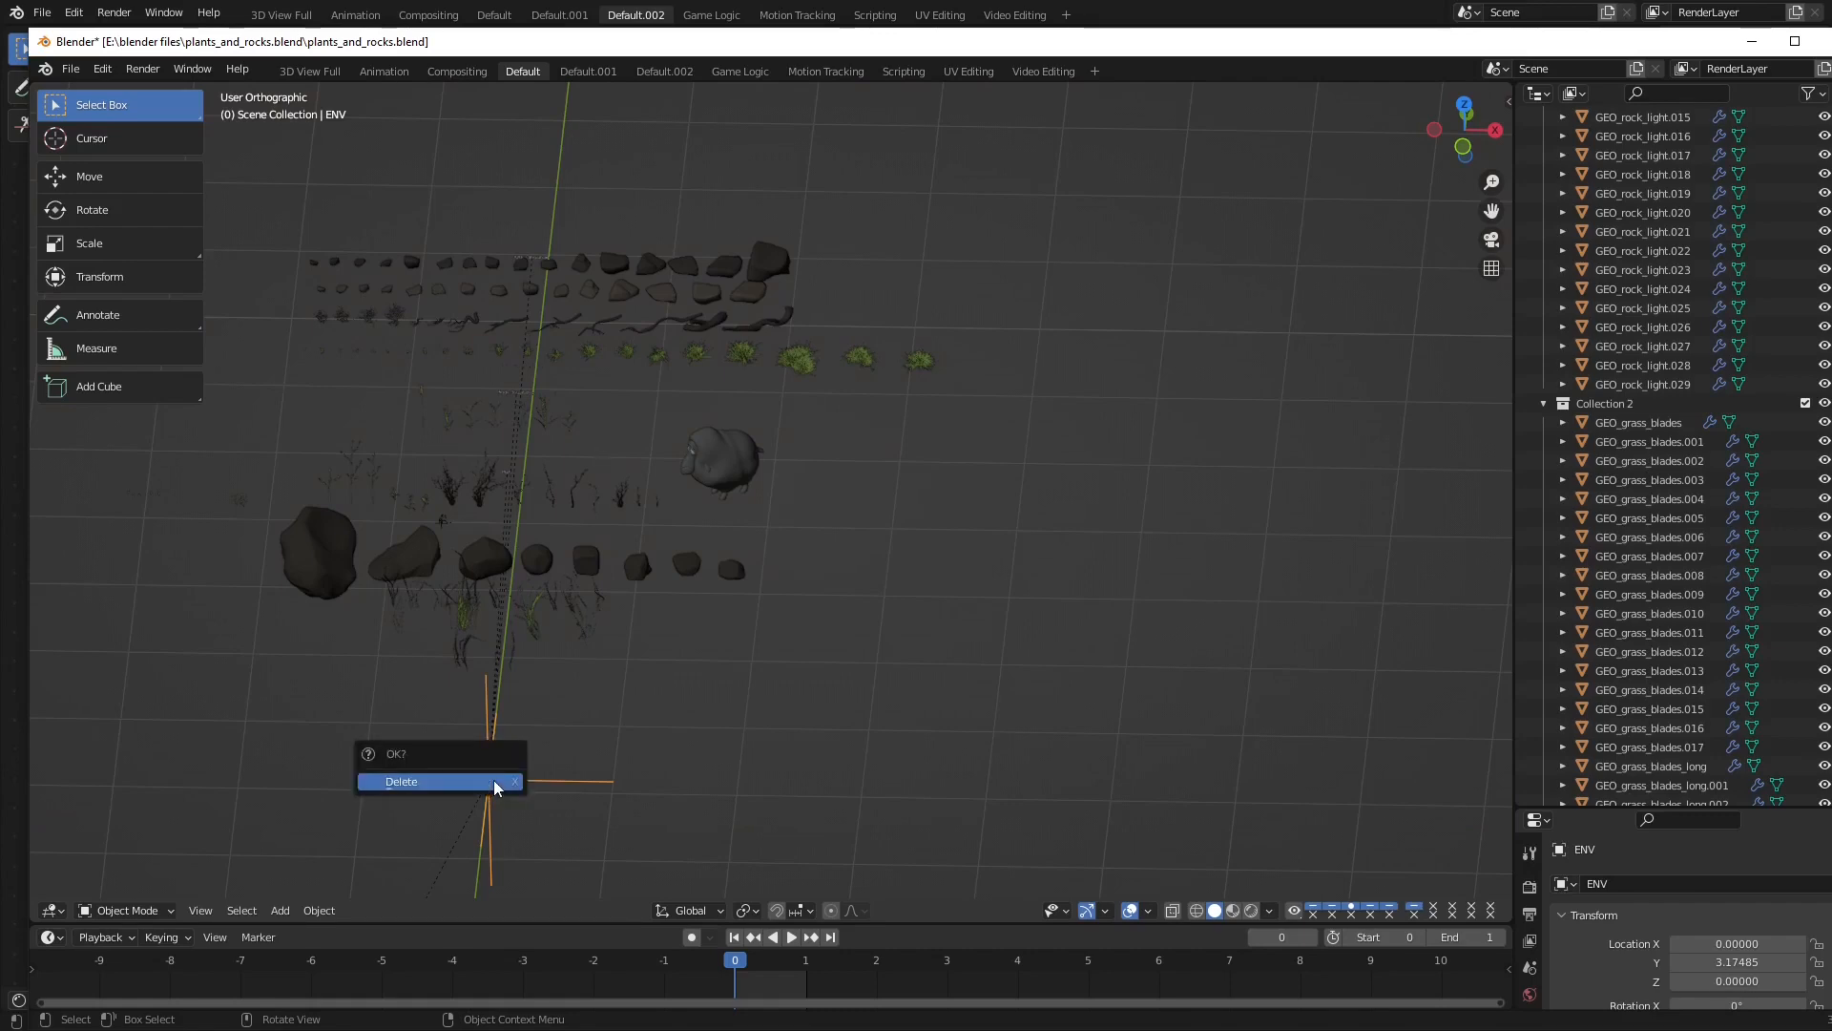
left_click(495, 784)
scroll(491, 777, "down", 5)
left_click(584, 807)
left_click(581, 809)
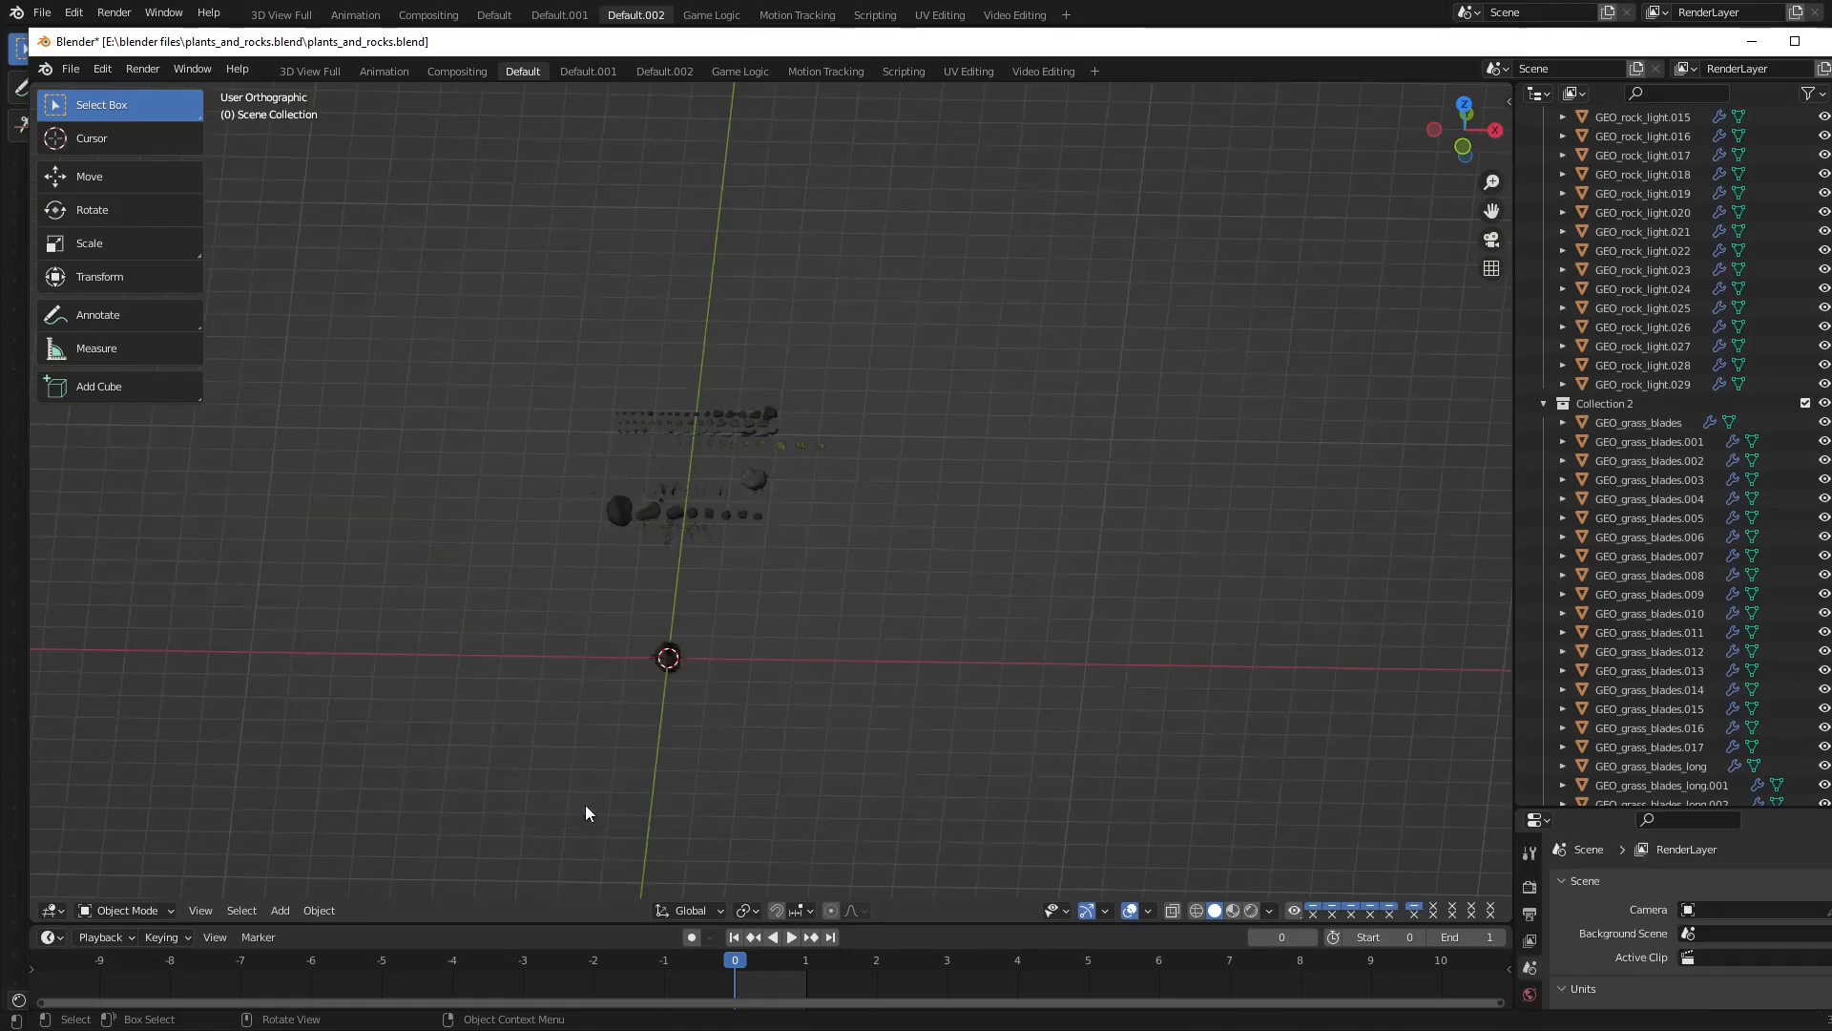
Select every remaining plant and rock object and mark them all as assets.
scroll(788, 638, "up", 5)
left_click_drag(283, 251, 931, 689)
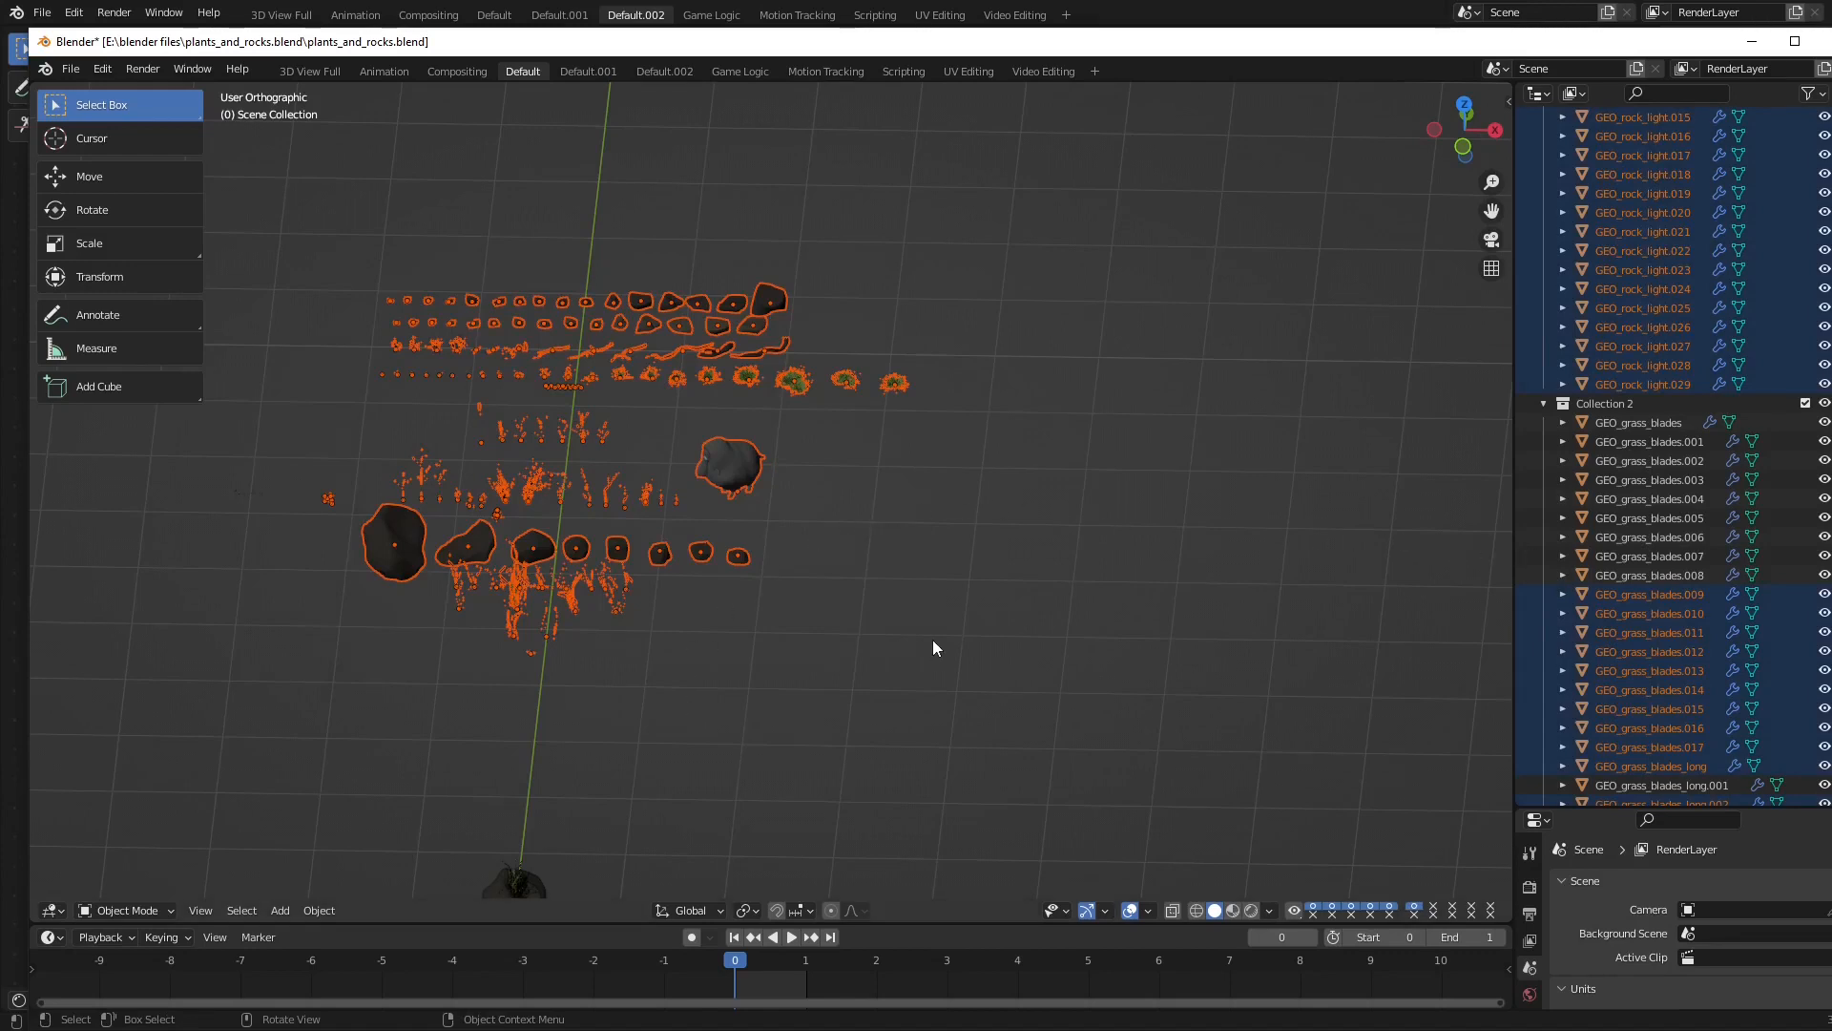
key("a")
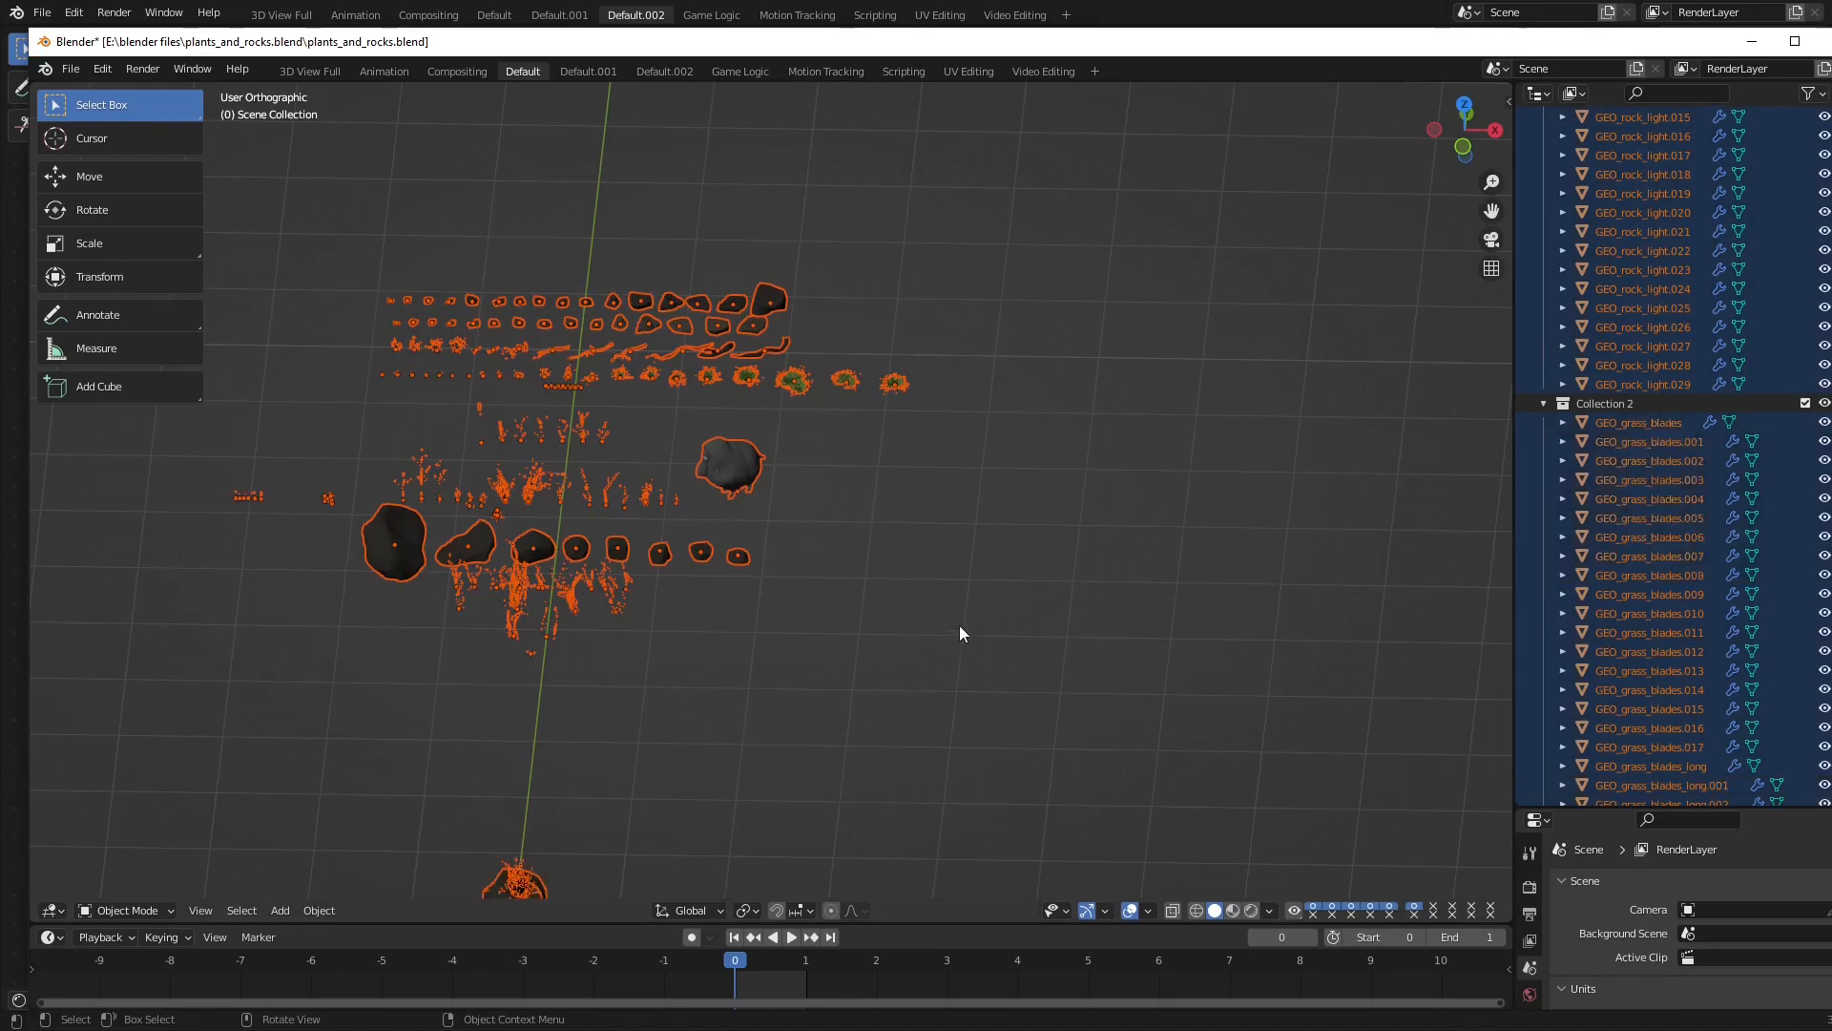
scroll(1645, 460, "up", 6)
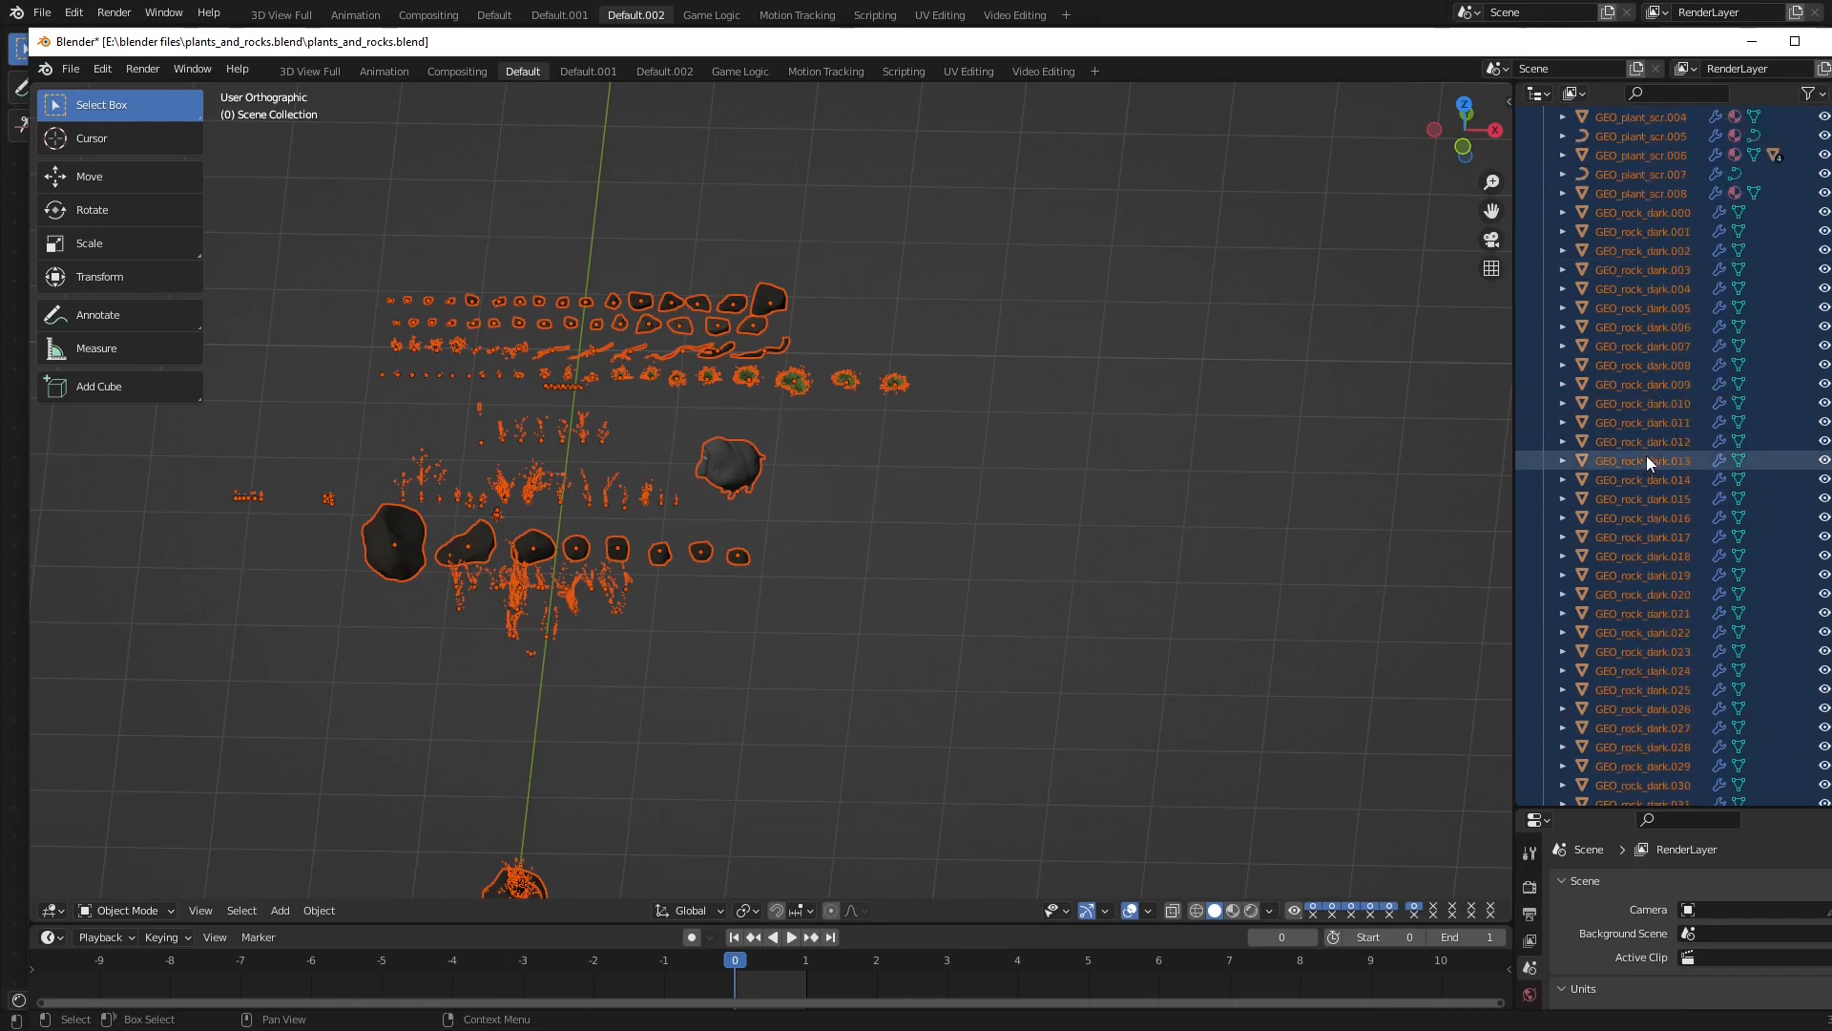
scroll(1644, 458, "up", 11)
right_click(1628, 387)
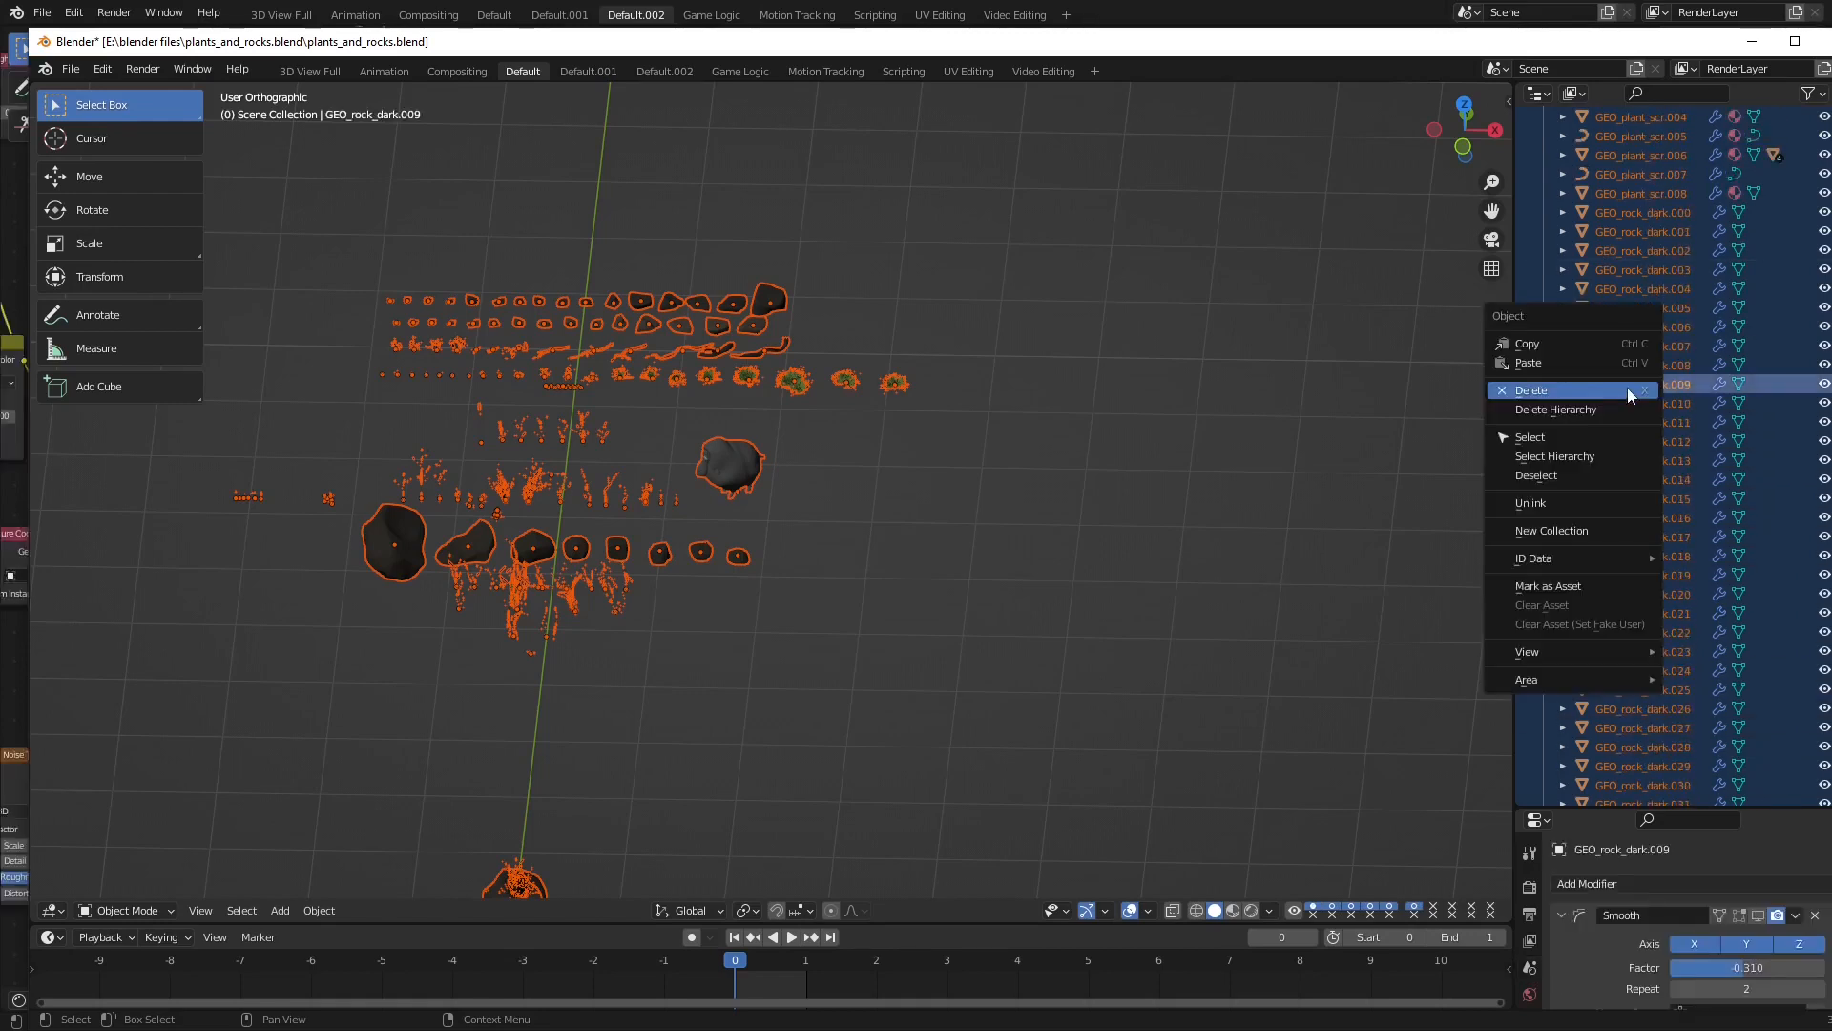
left_click(1548, 586)
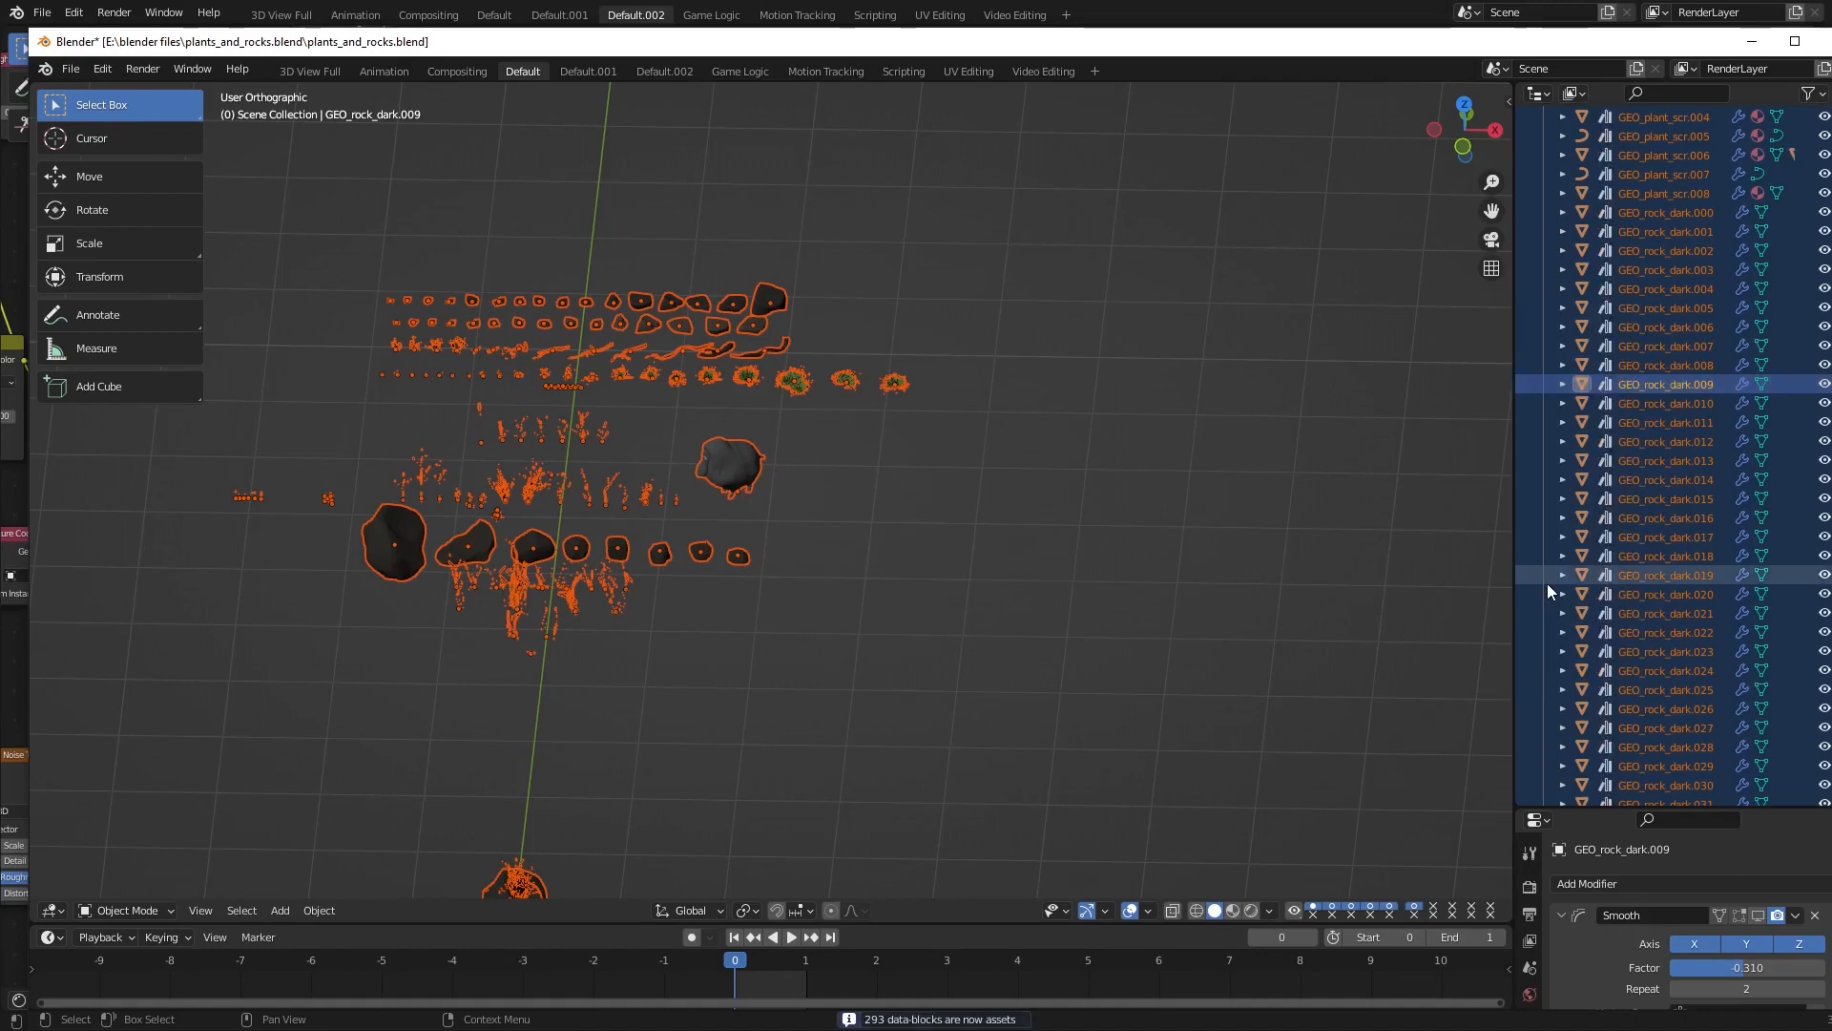
Save the file as plants_and_rocks_Asset.blend in the Assets folder.
left_click(69, 69)
left_click(112, 212)
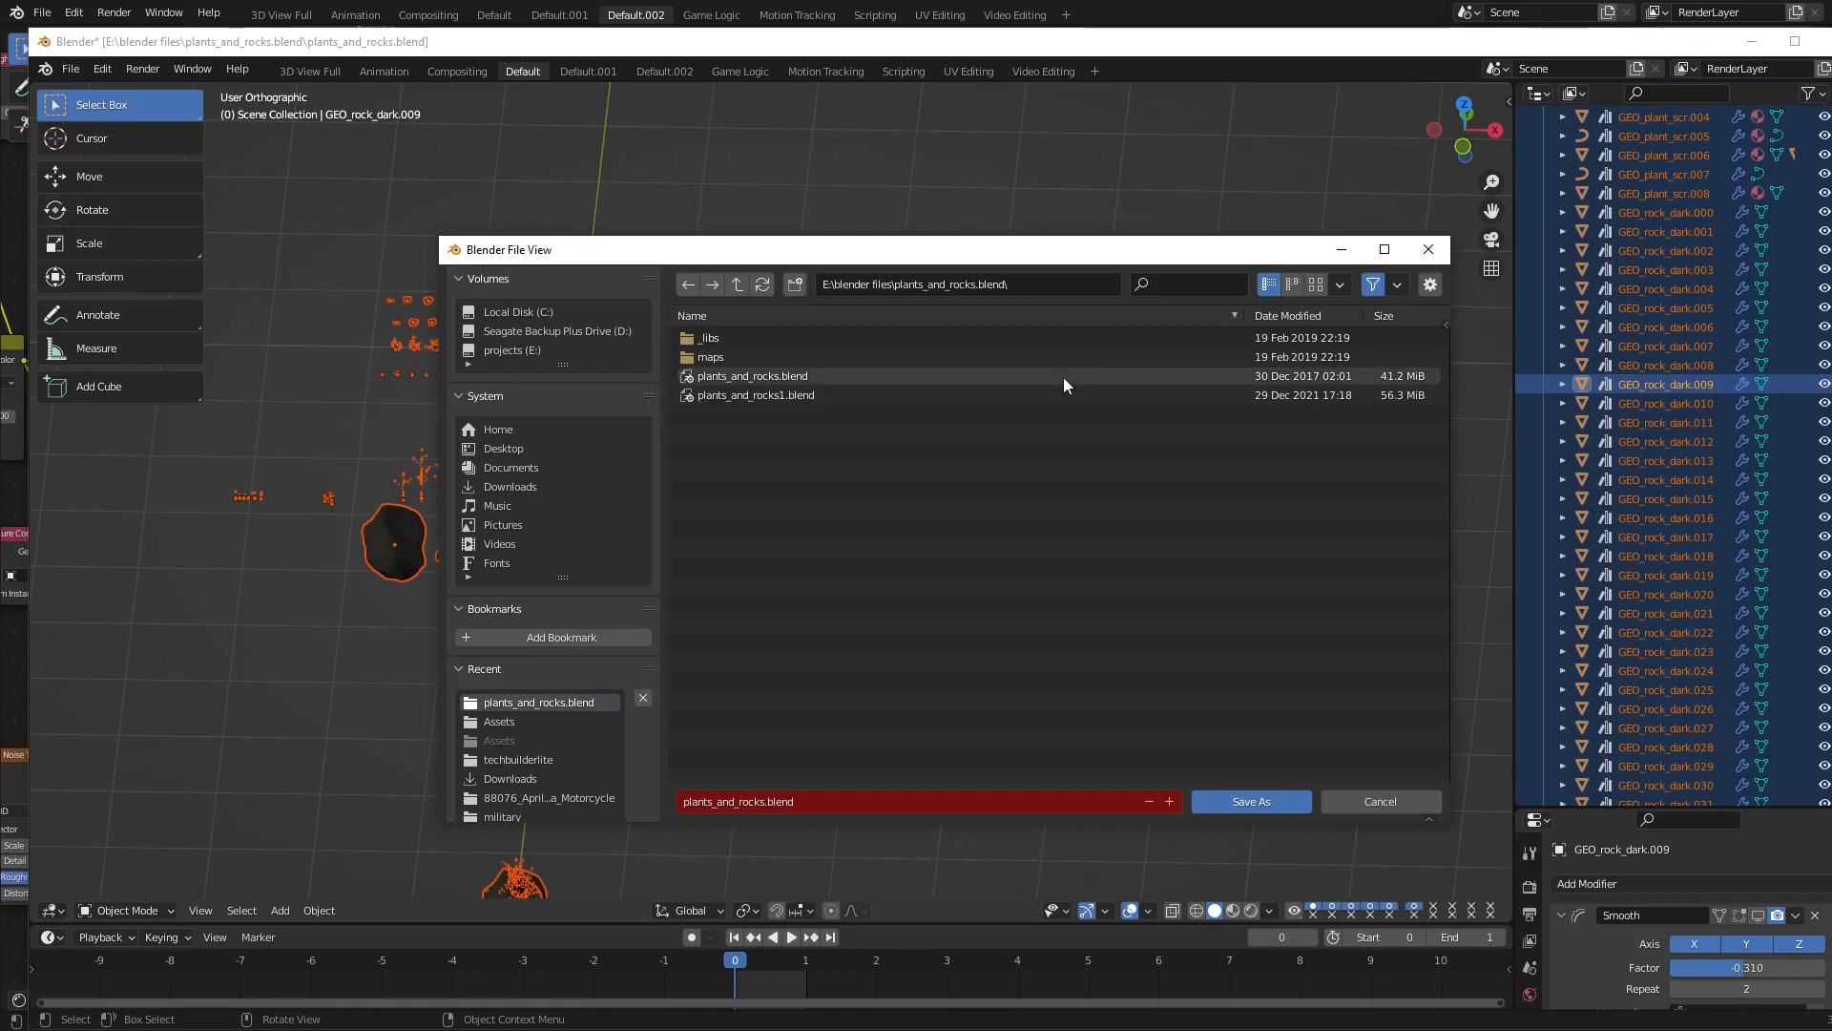
left_click(491, 721)
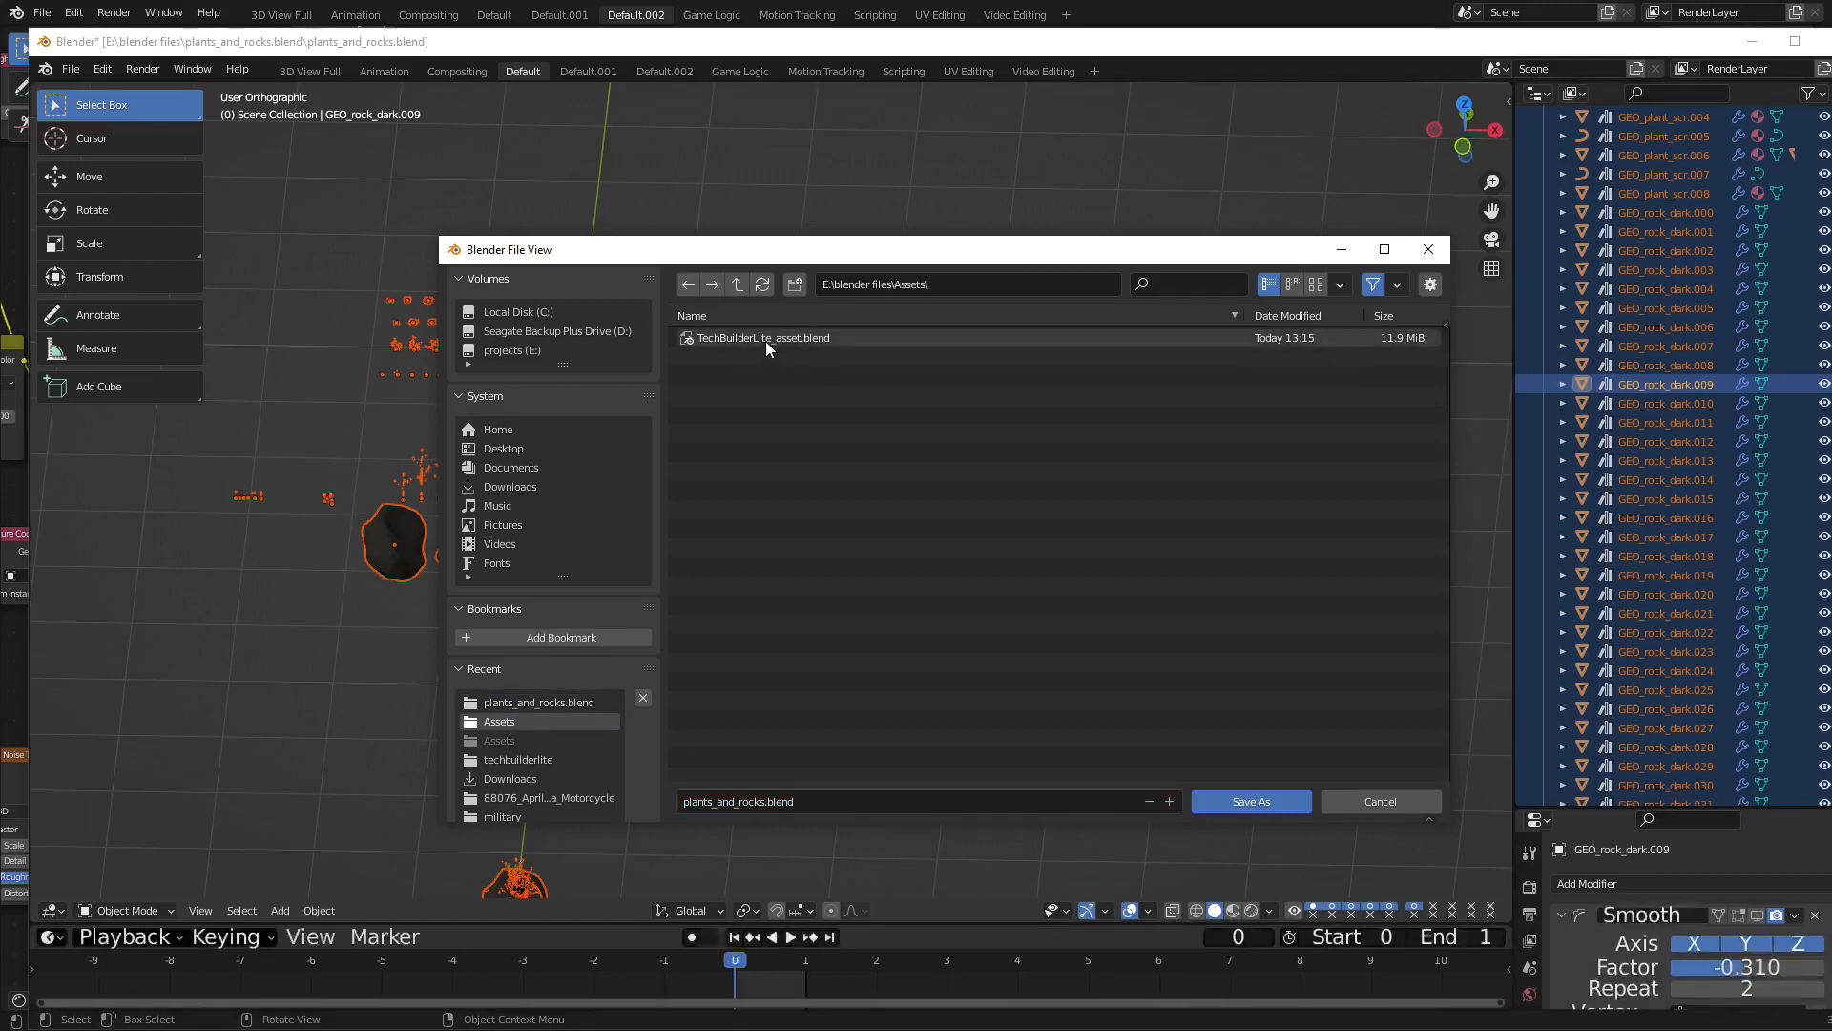
left_click(775, 804)
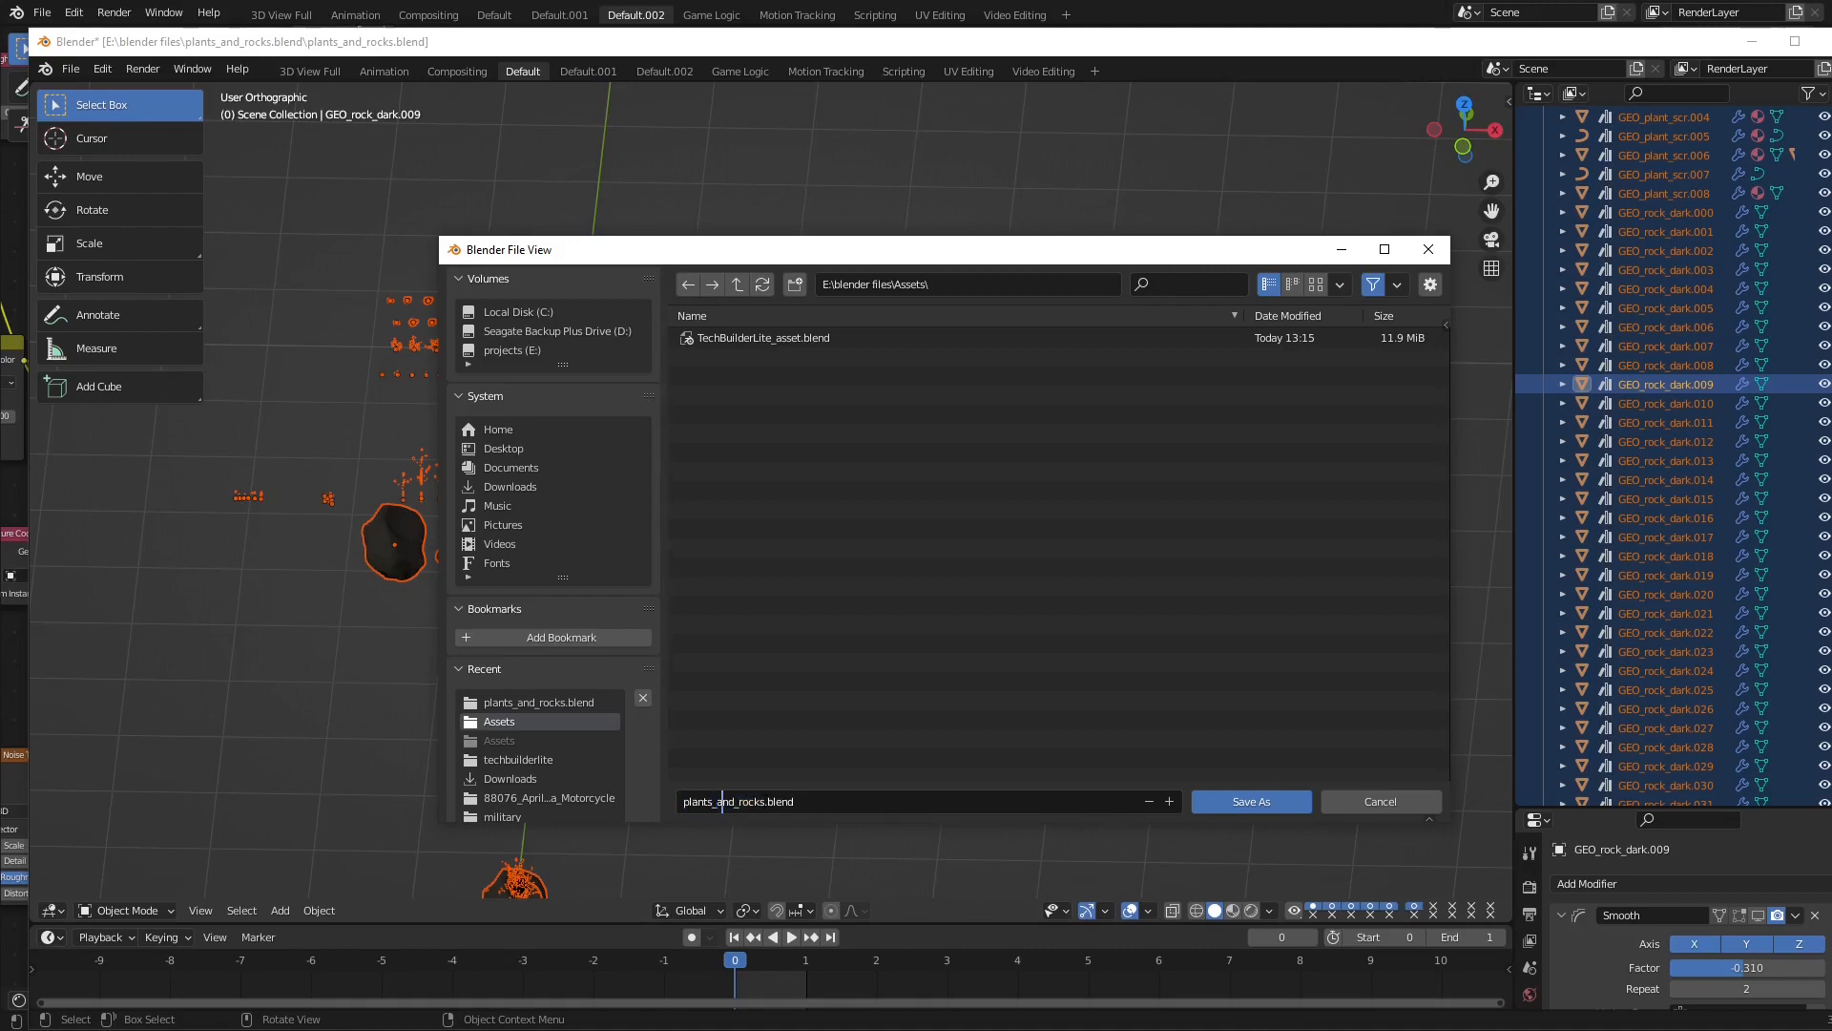
key("ctrl+Right")
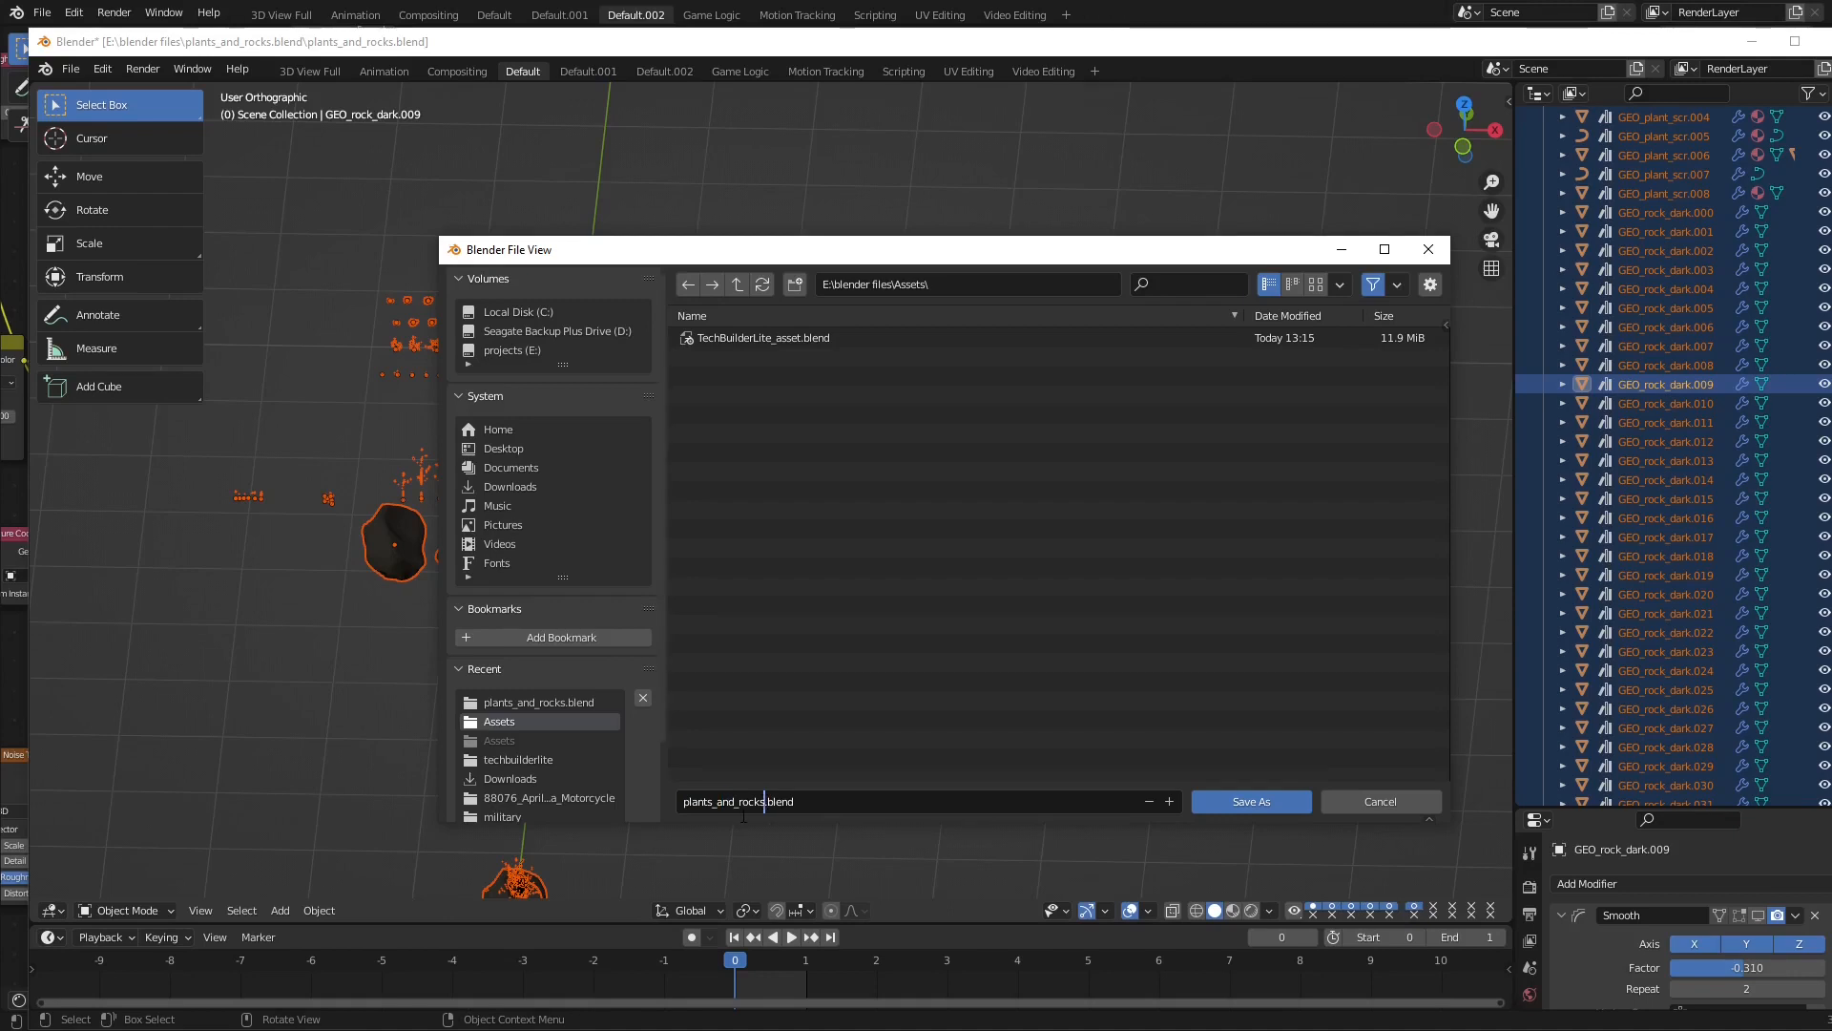
type("_Asset")
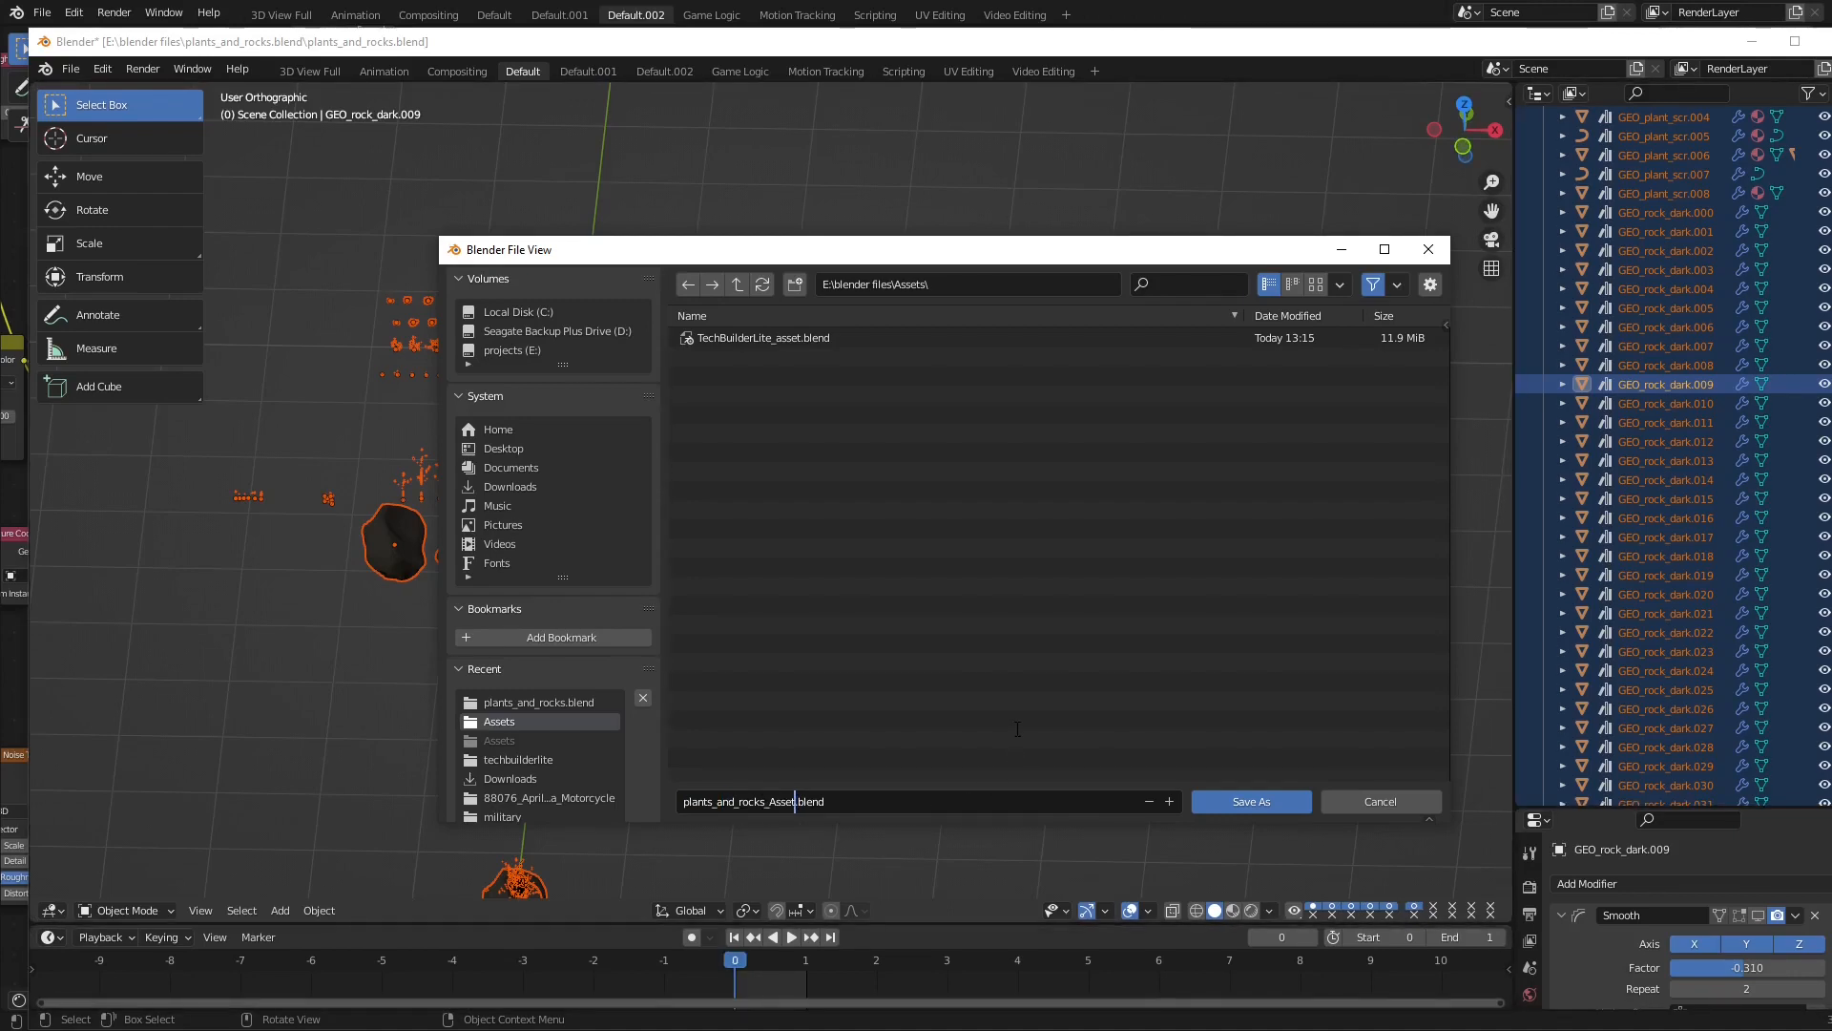
left_click(1265, 801)
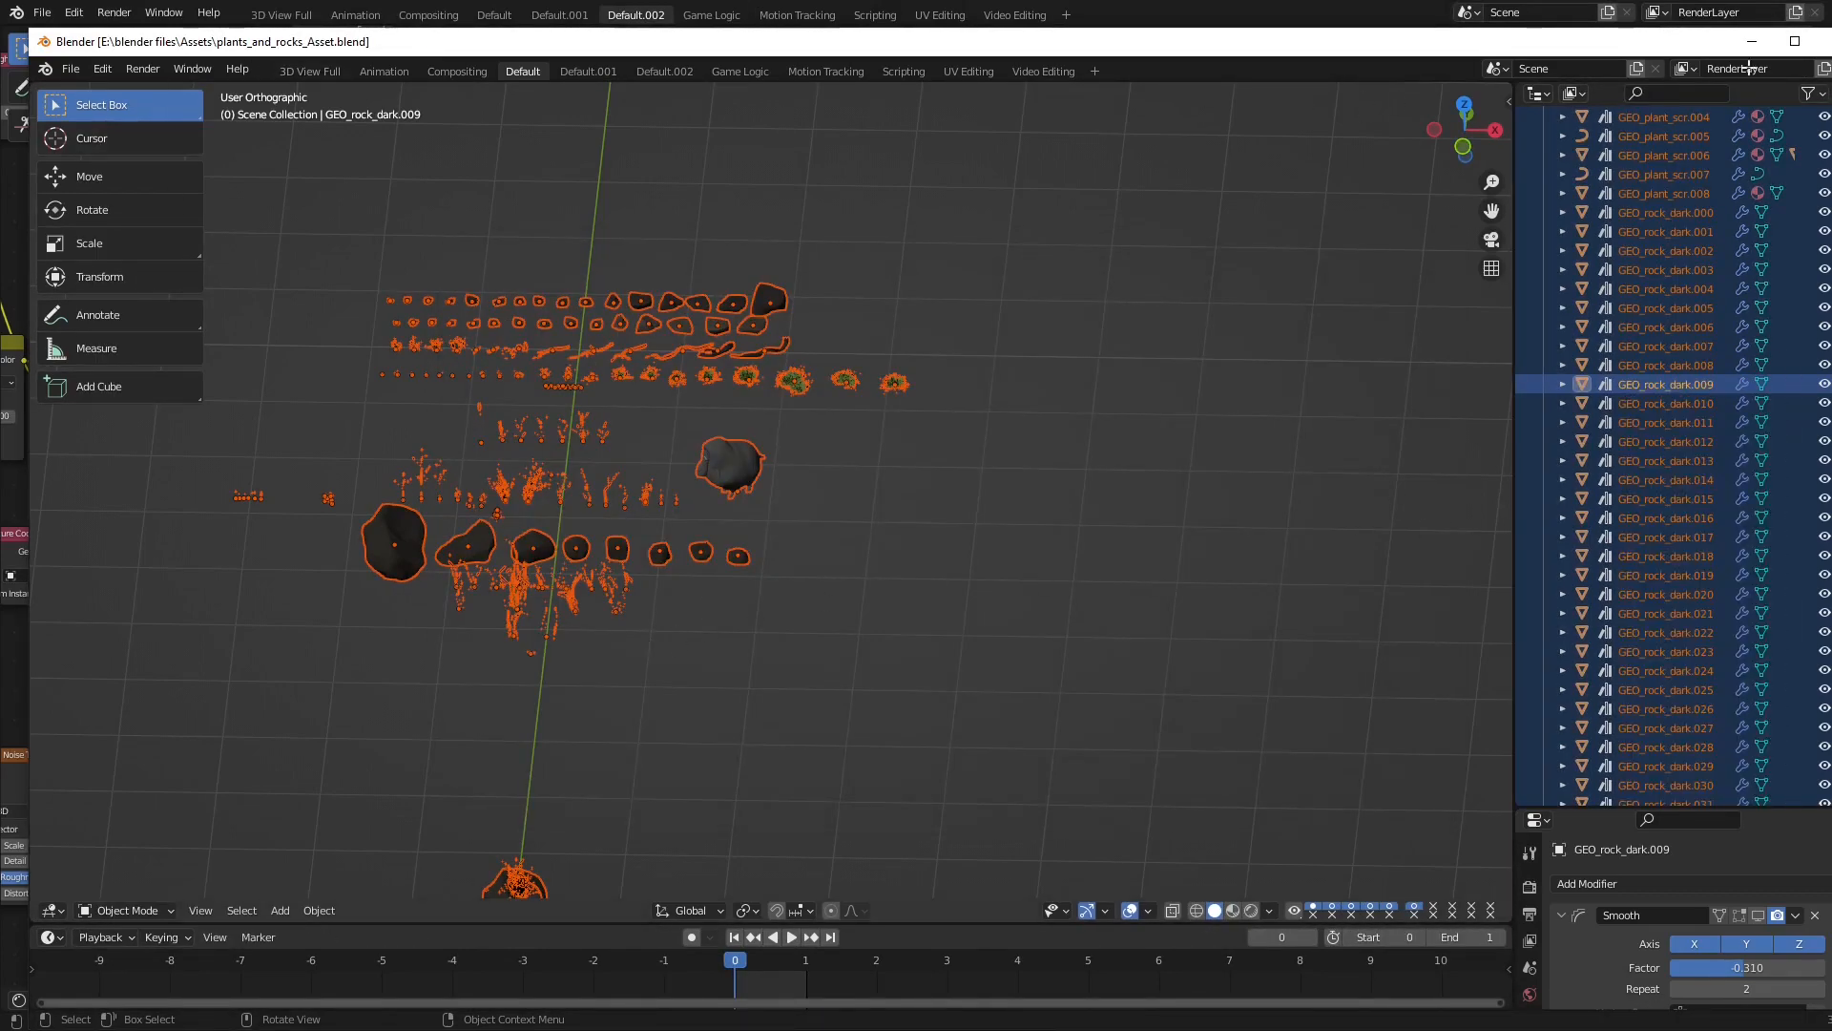
Return to the default cube scene, refresh the Main Library and examine all its assets for the branch and grass objects.
left_click(1794, 42)
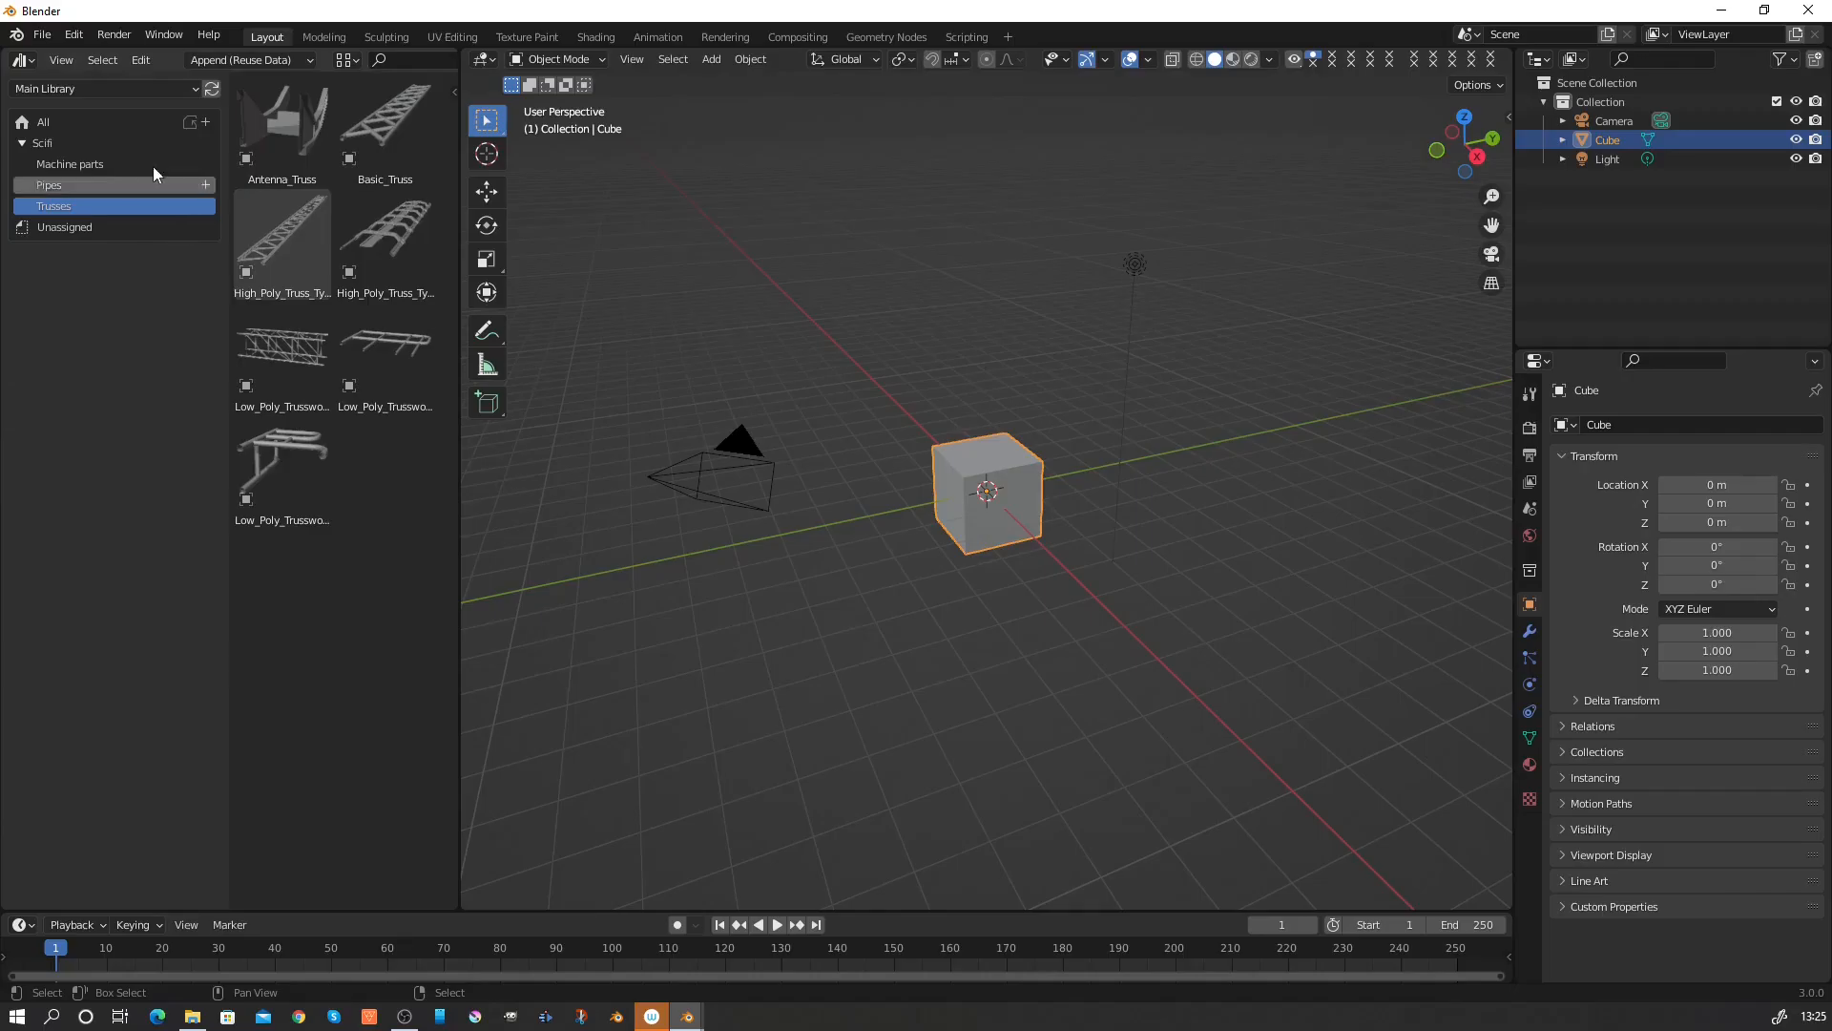
left_click(211, 87)
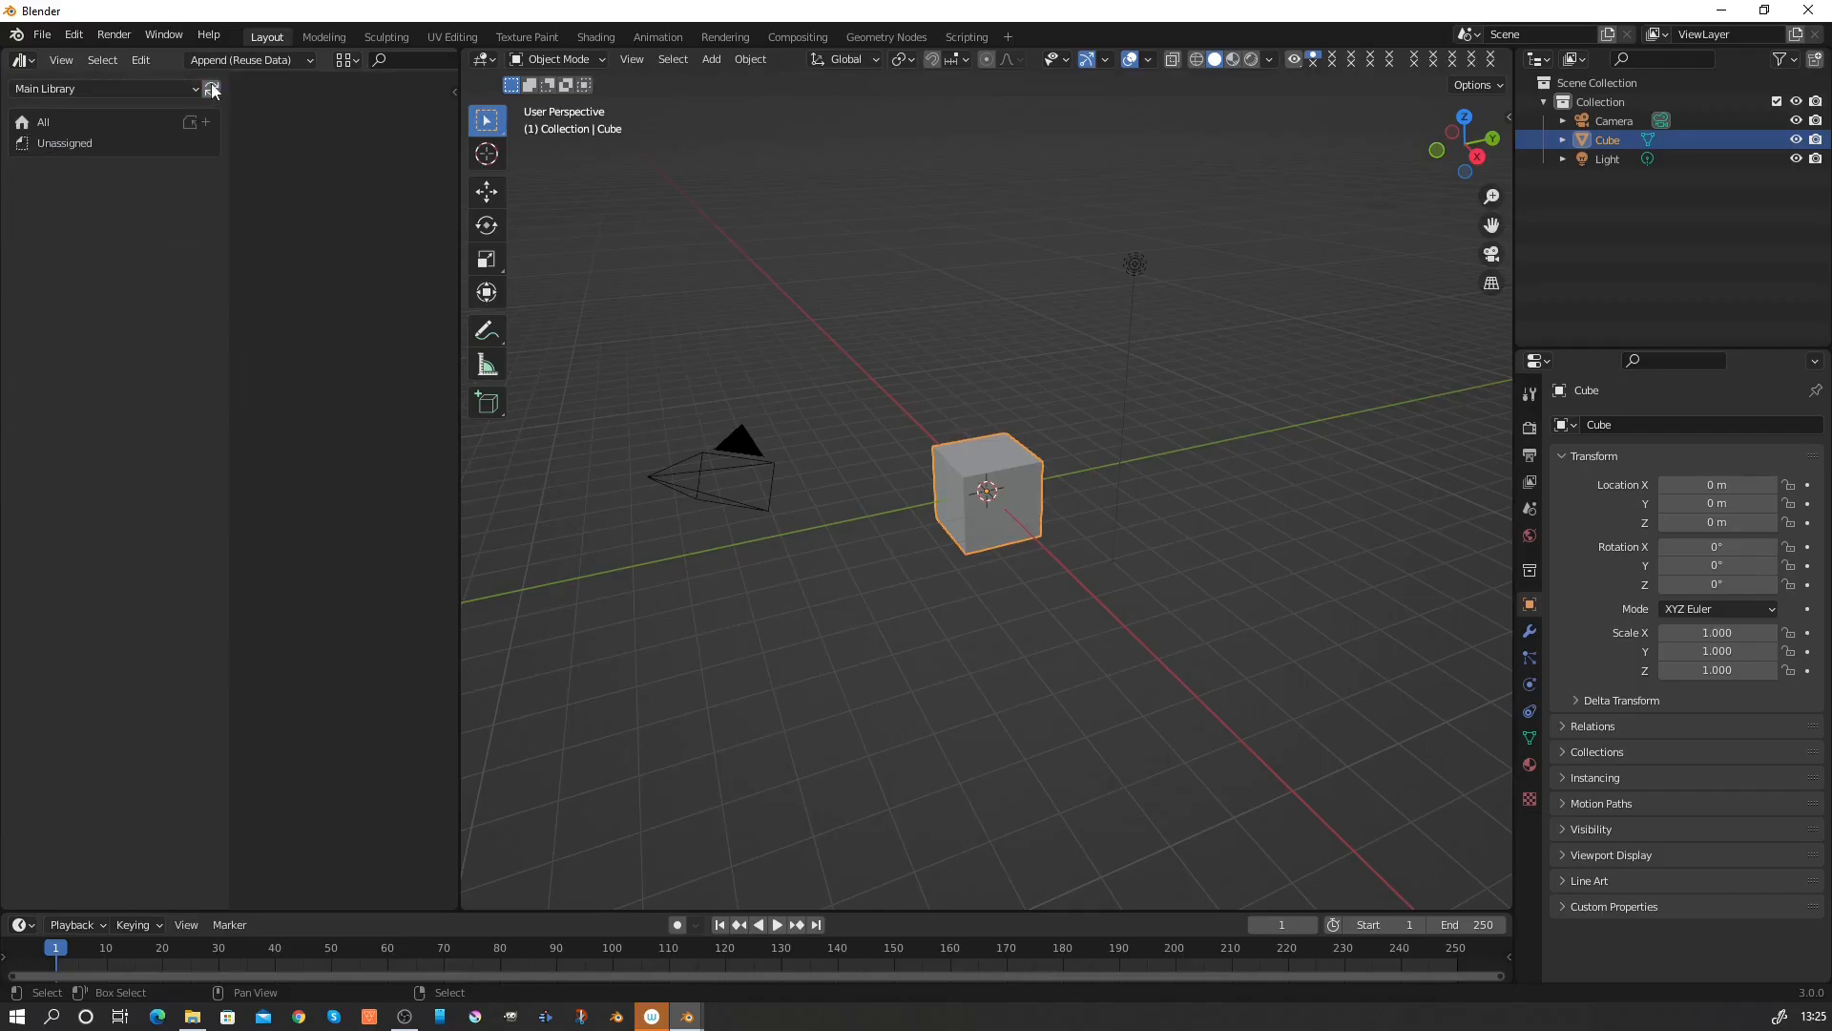
left_click(126, 118)
scroll(358, 449, "down", 12)
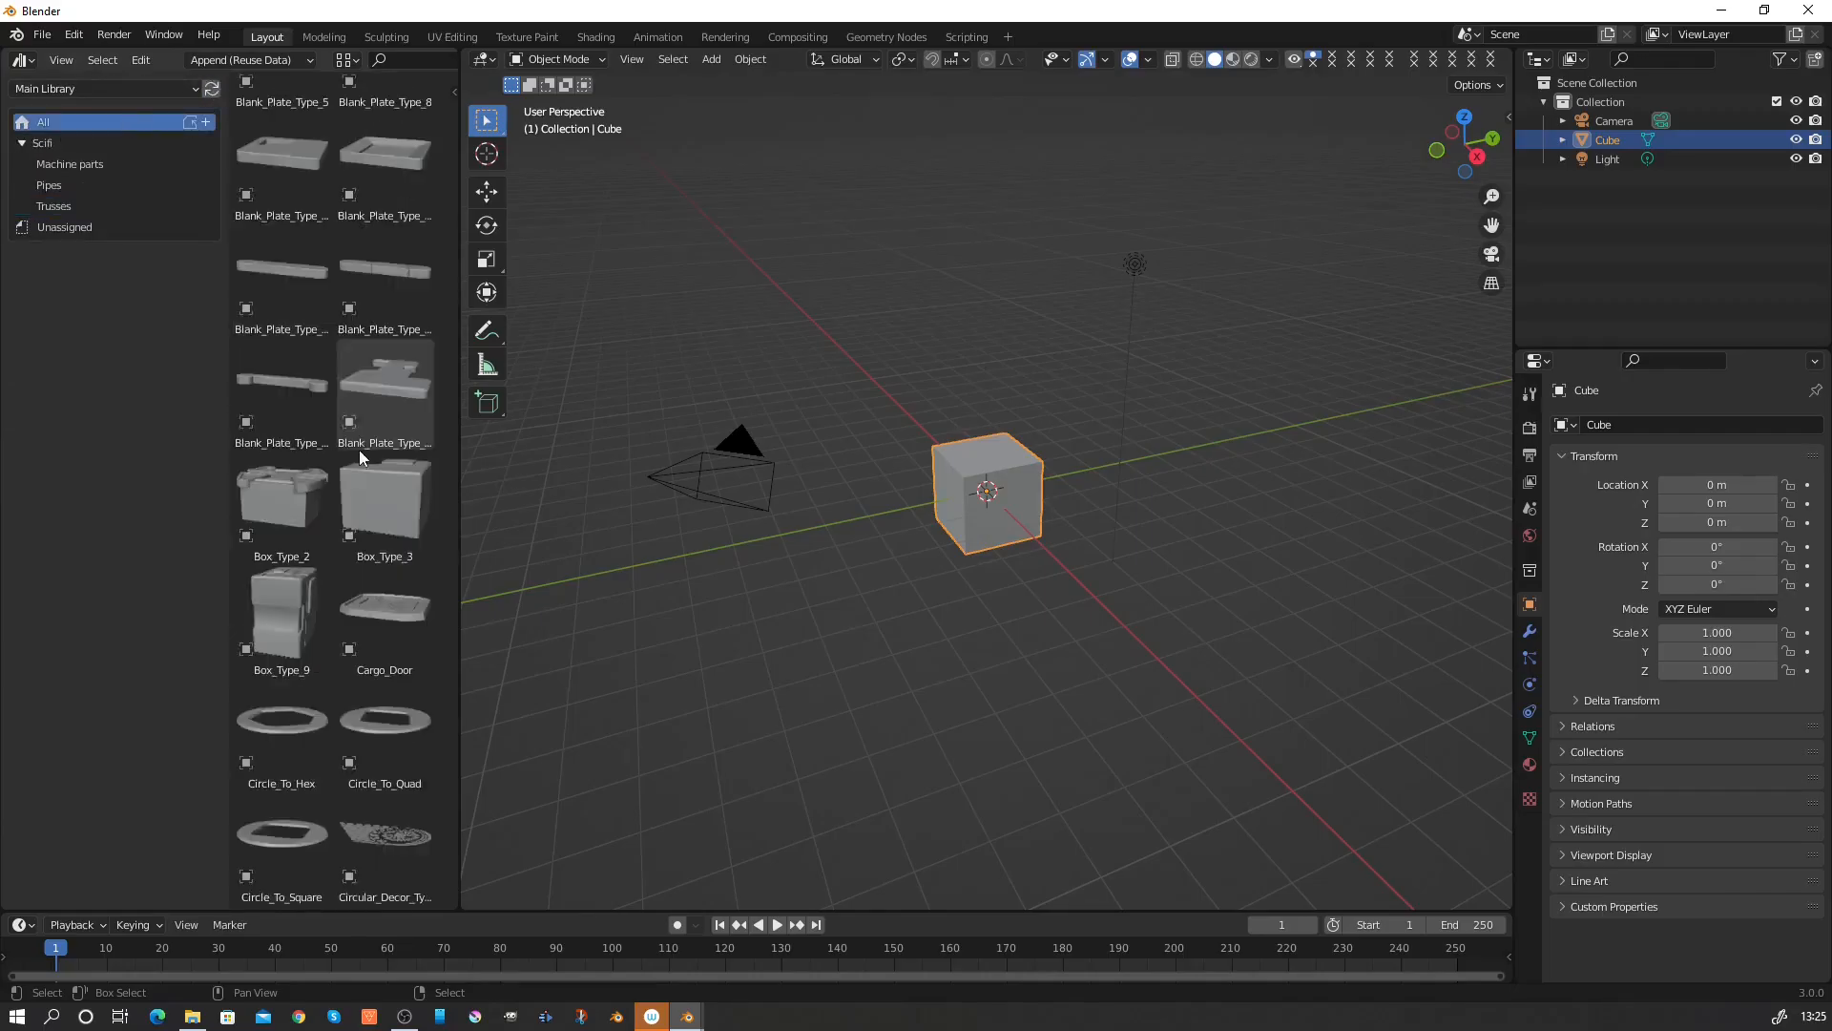
scroll(358, 450, "down", 20)
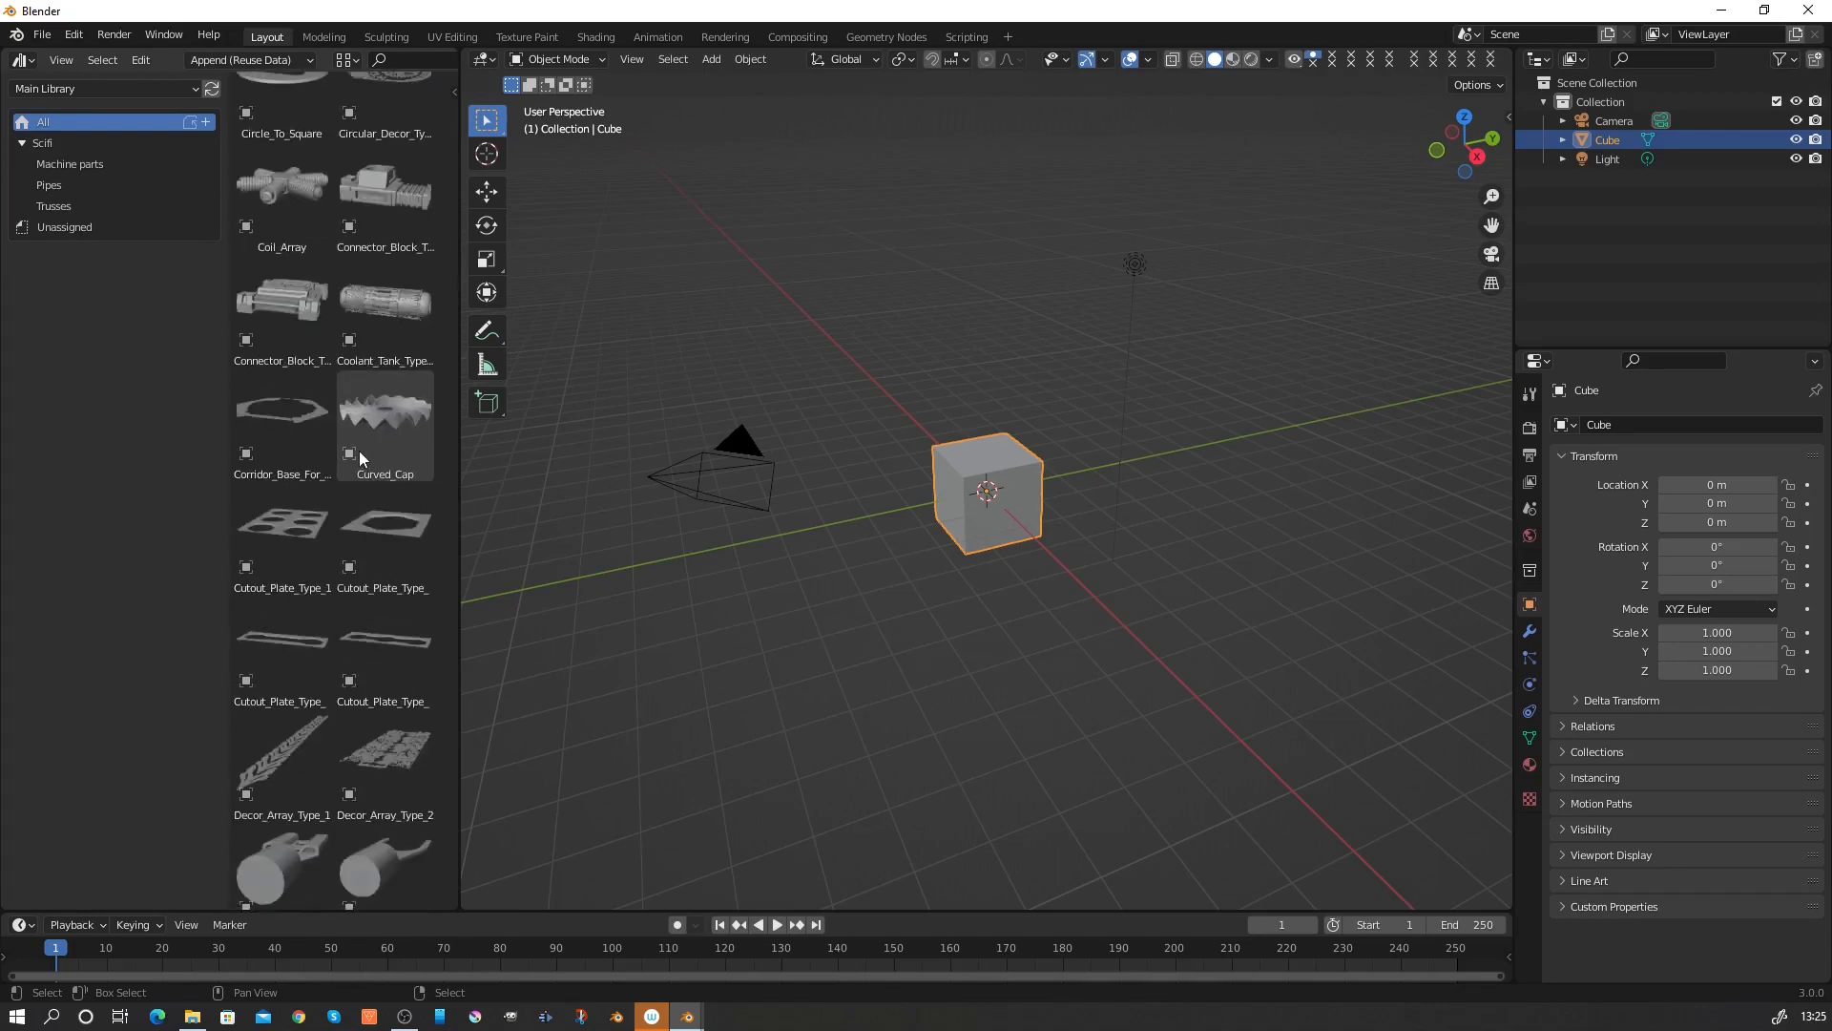
scroll(359, 450, "down", 20)
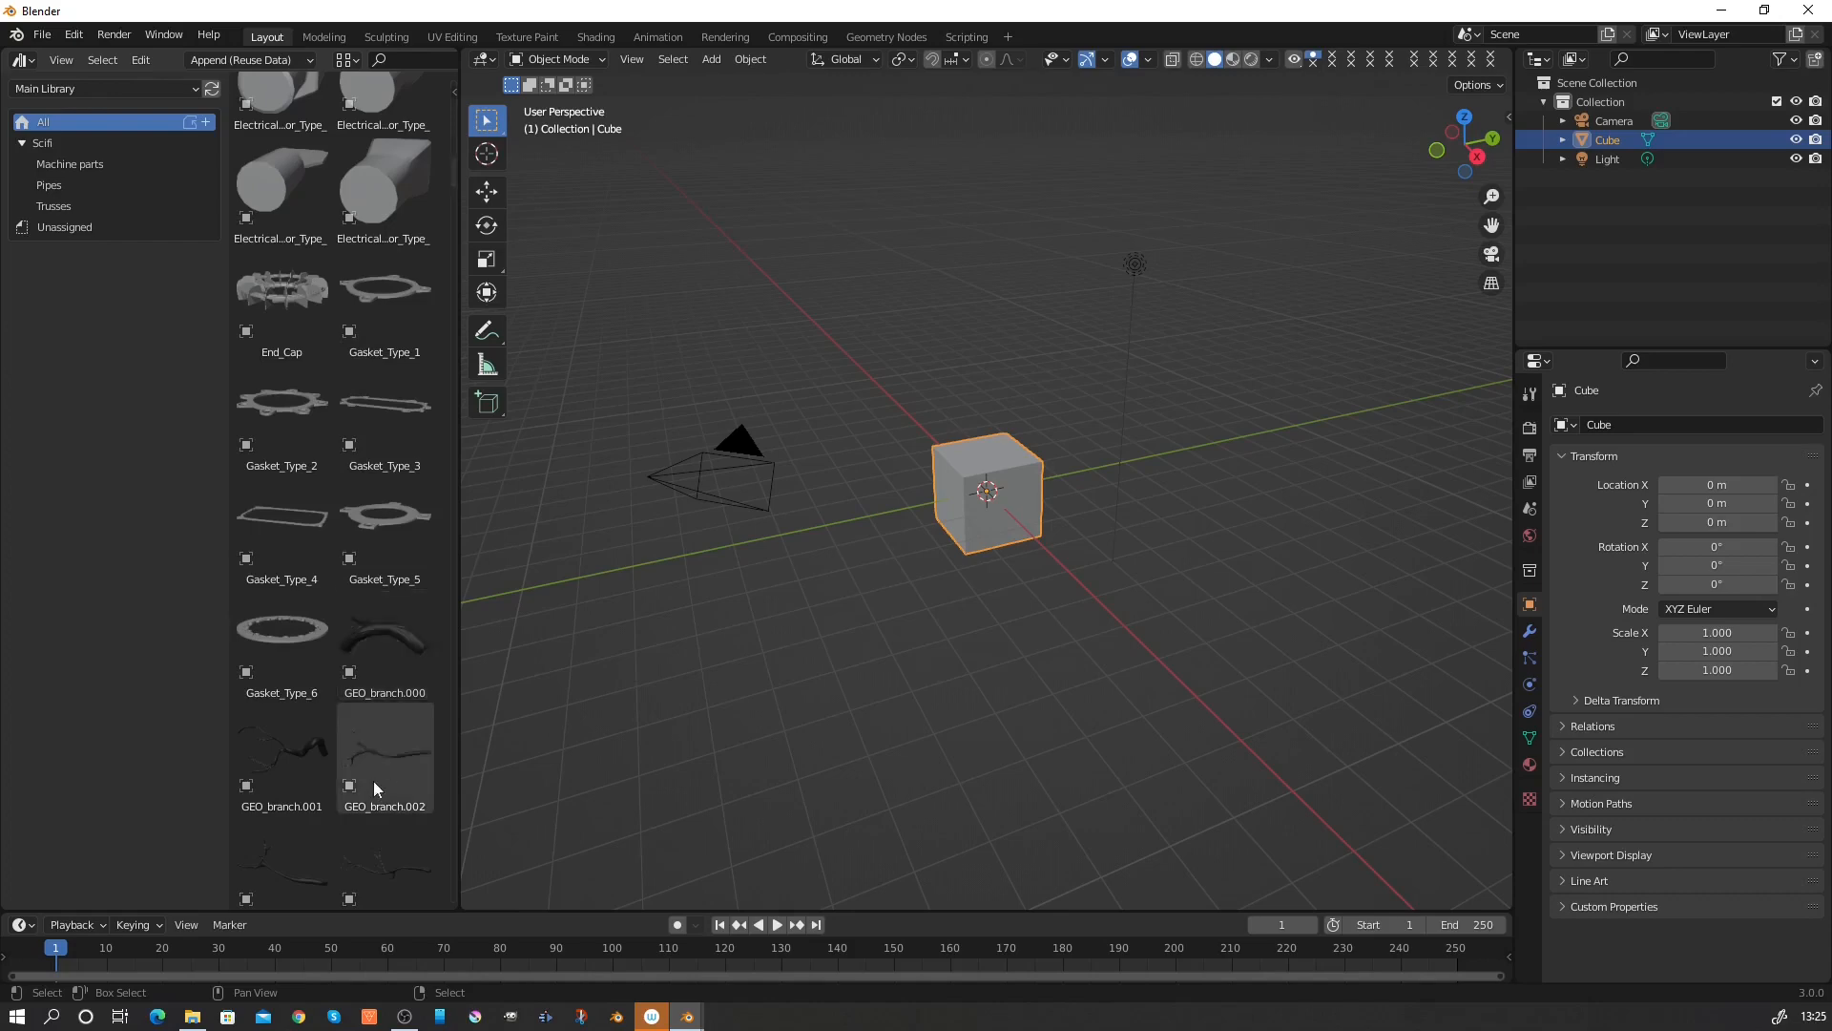
scroll(321, 737, "down", 6)
scroll(311, 770, "down", 10)
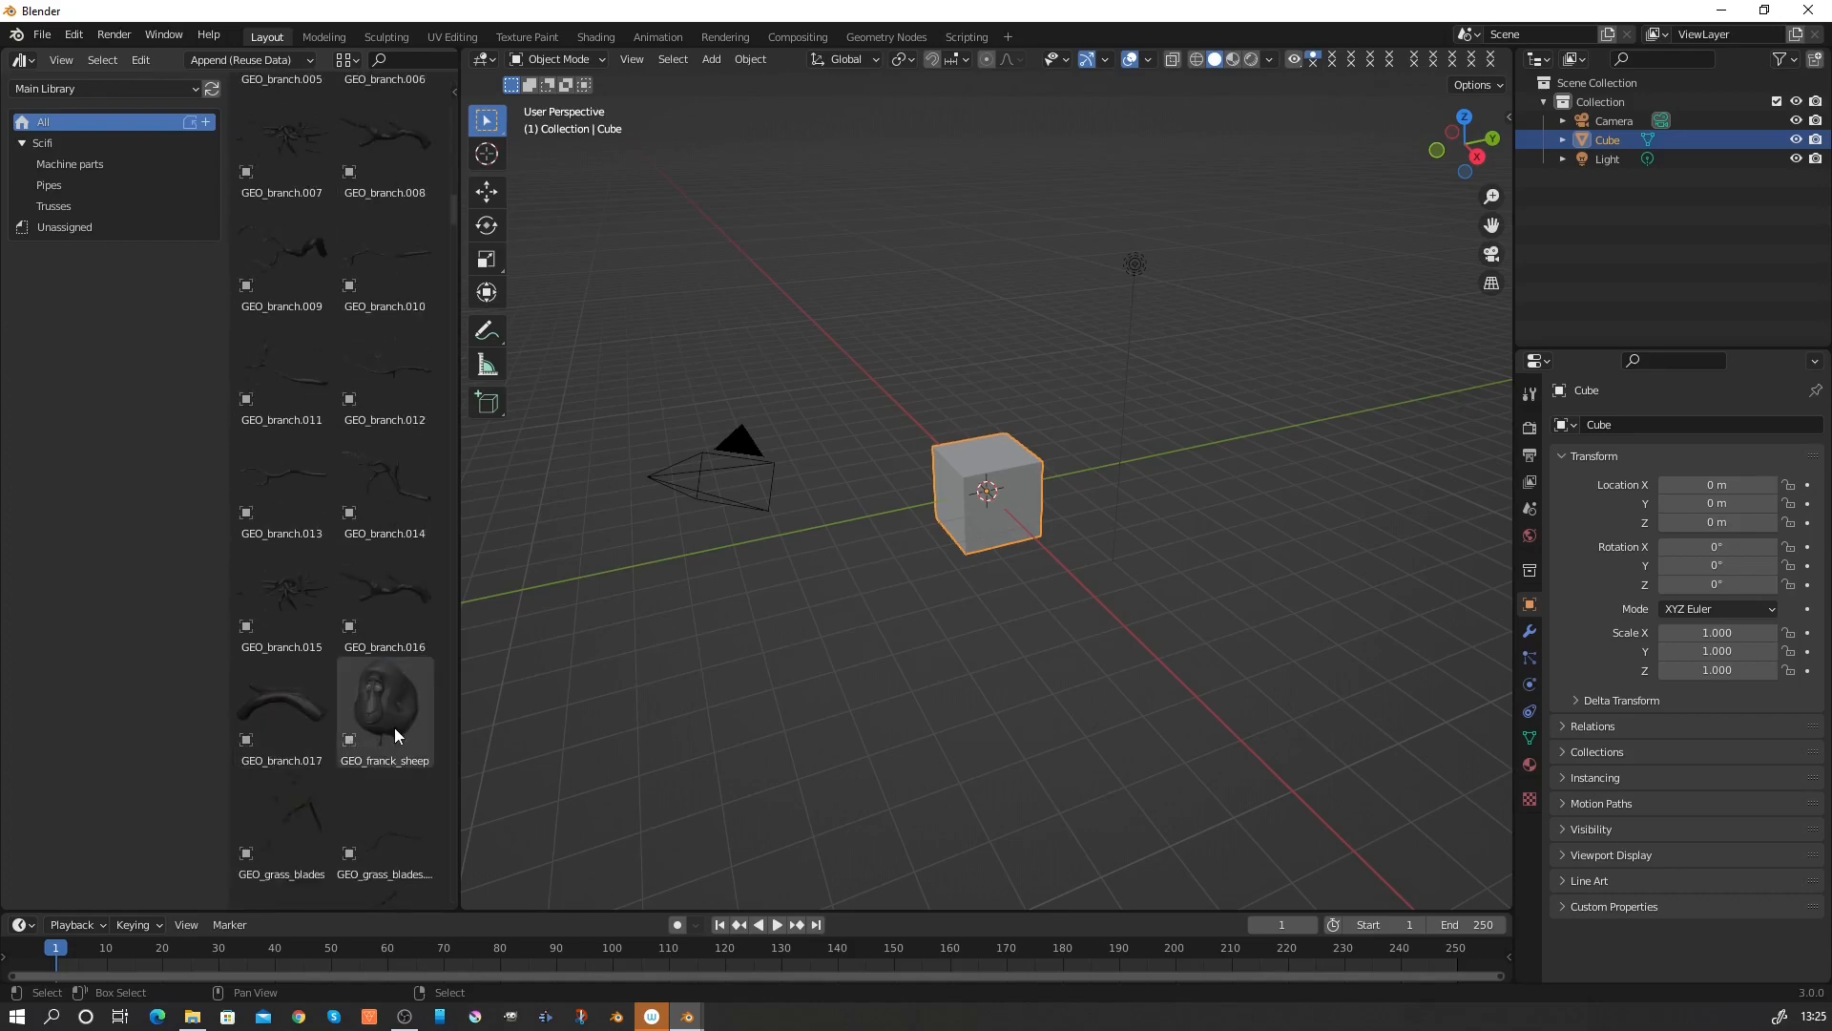
scroll(393, 728, "down", 15)
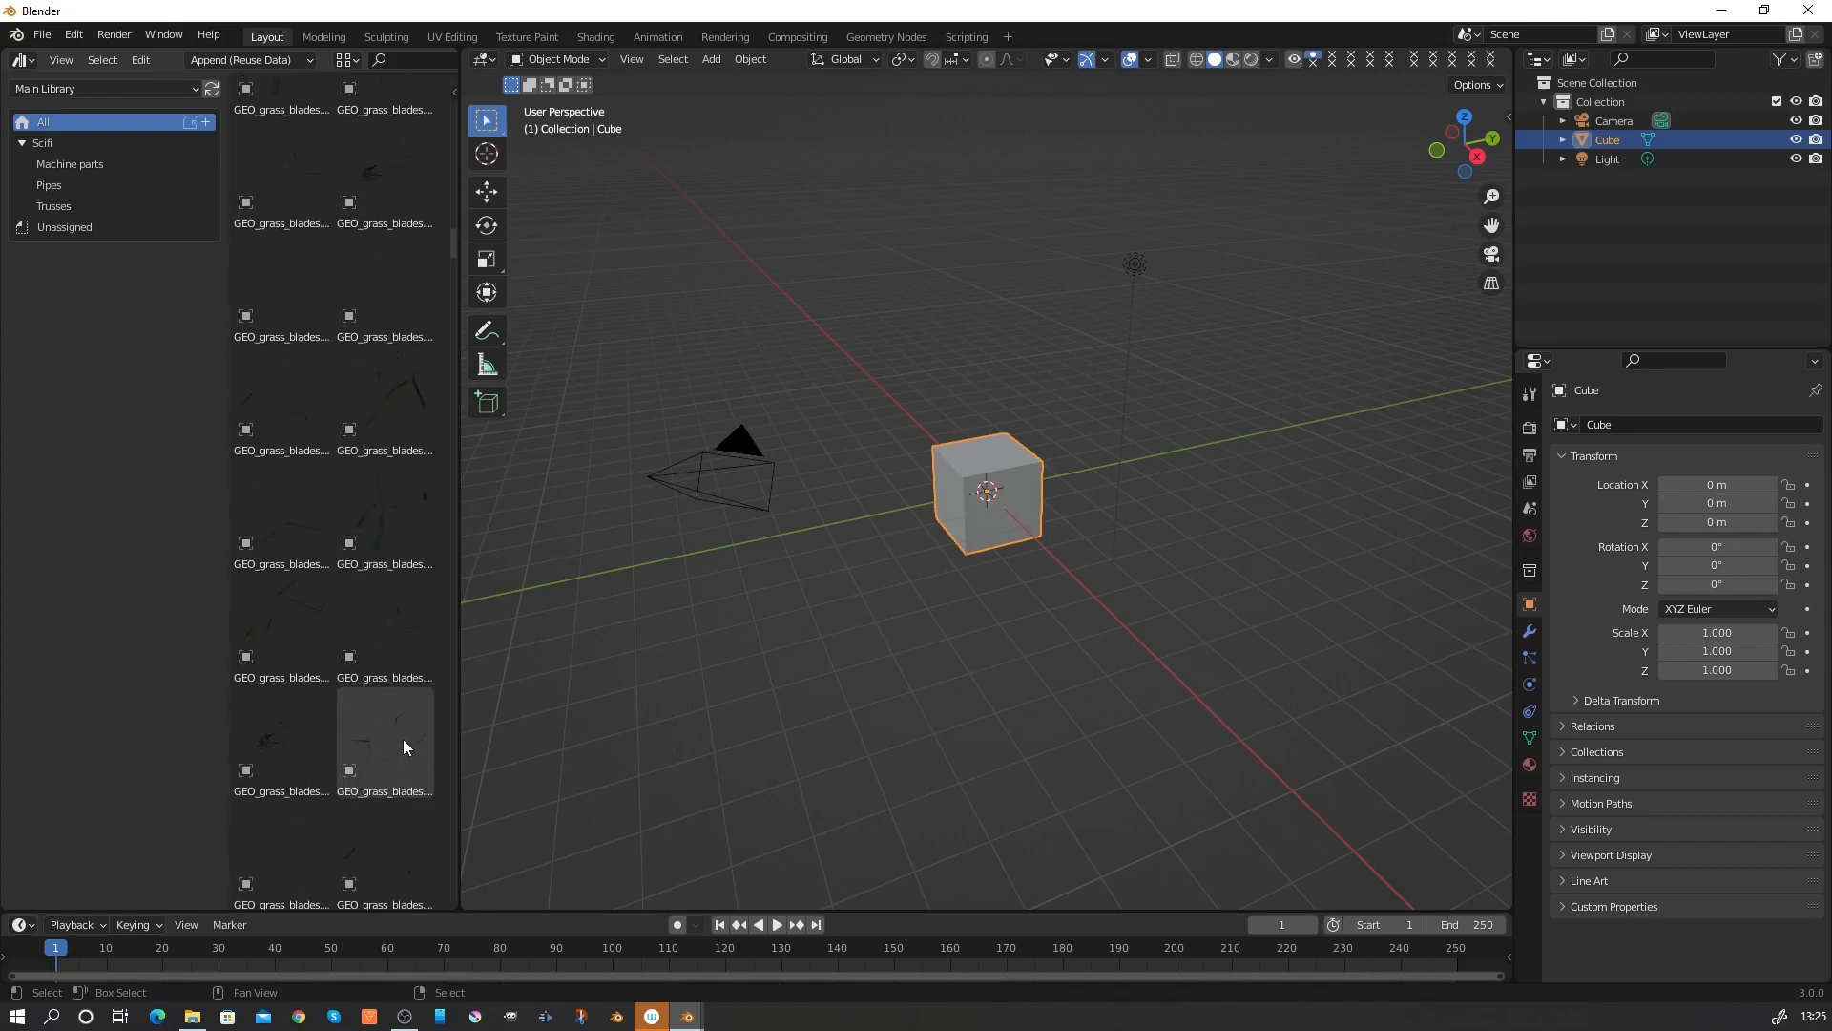
scroll(392, 748, "up", 10)
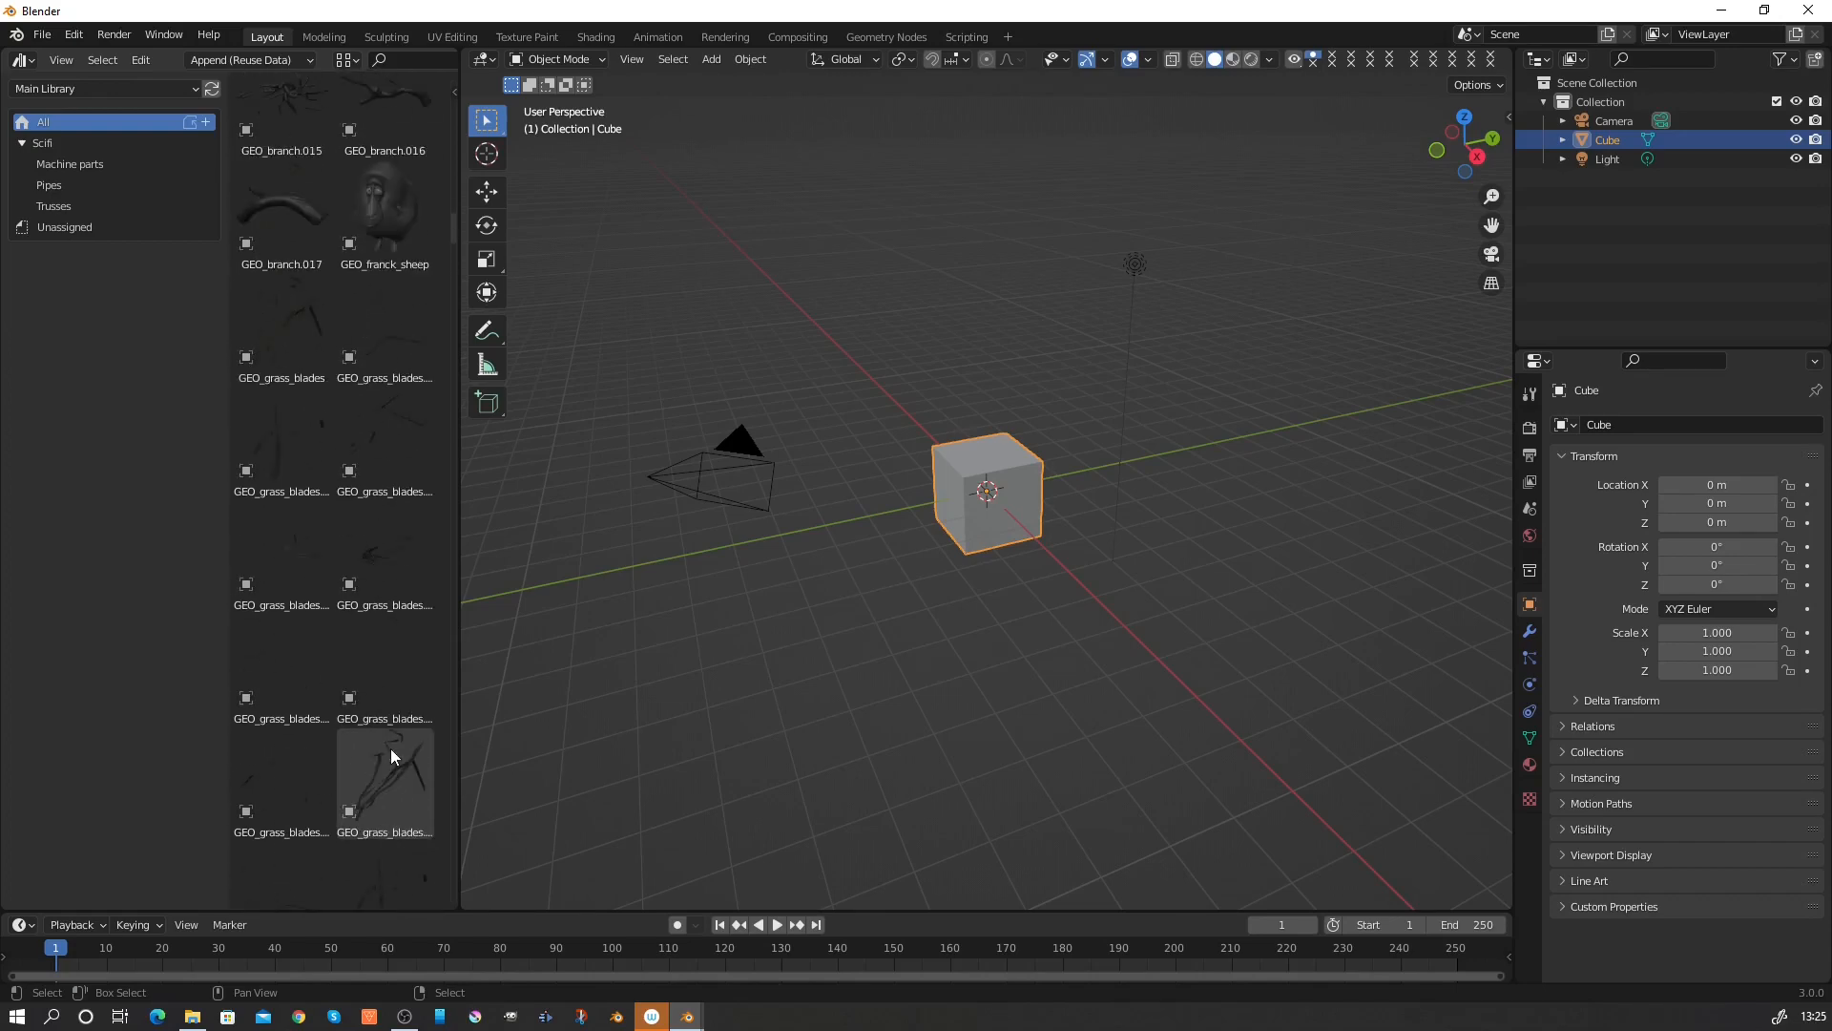
Try to add a Nature catalog with a child catalog to the Main Library.
left_click(207, 122)
type("N")
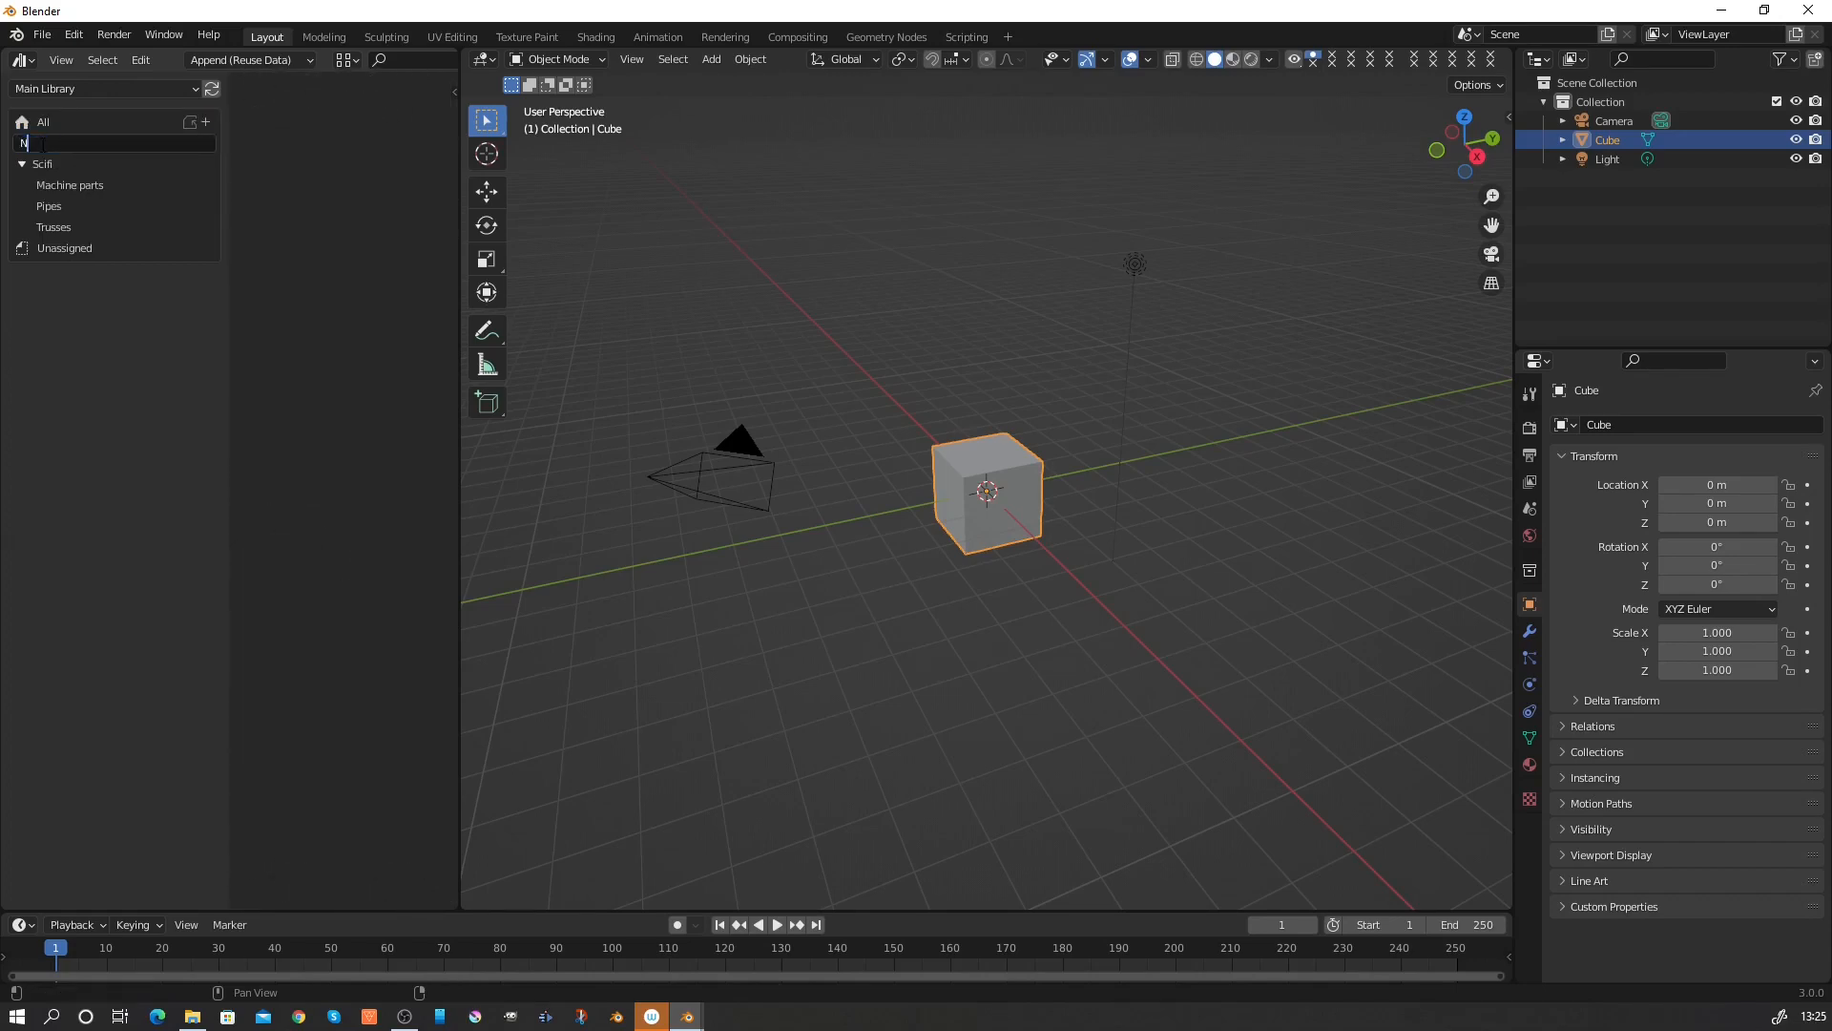
type("ature")
key("Return")
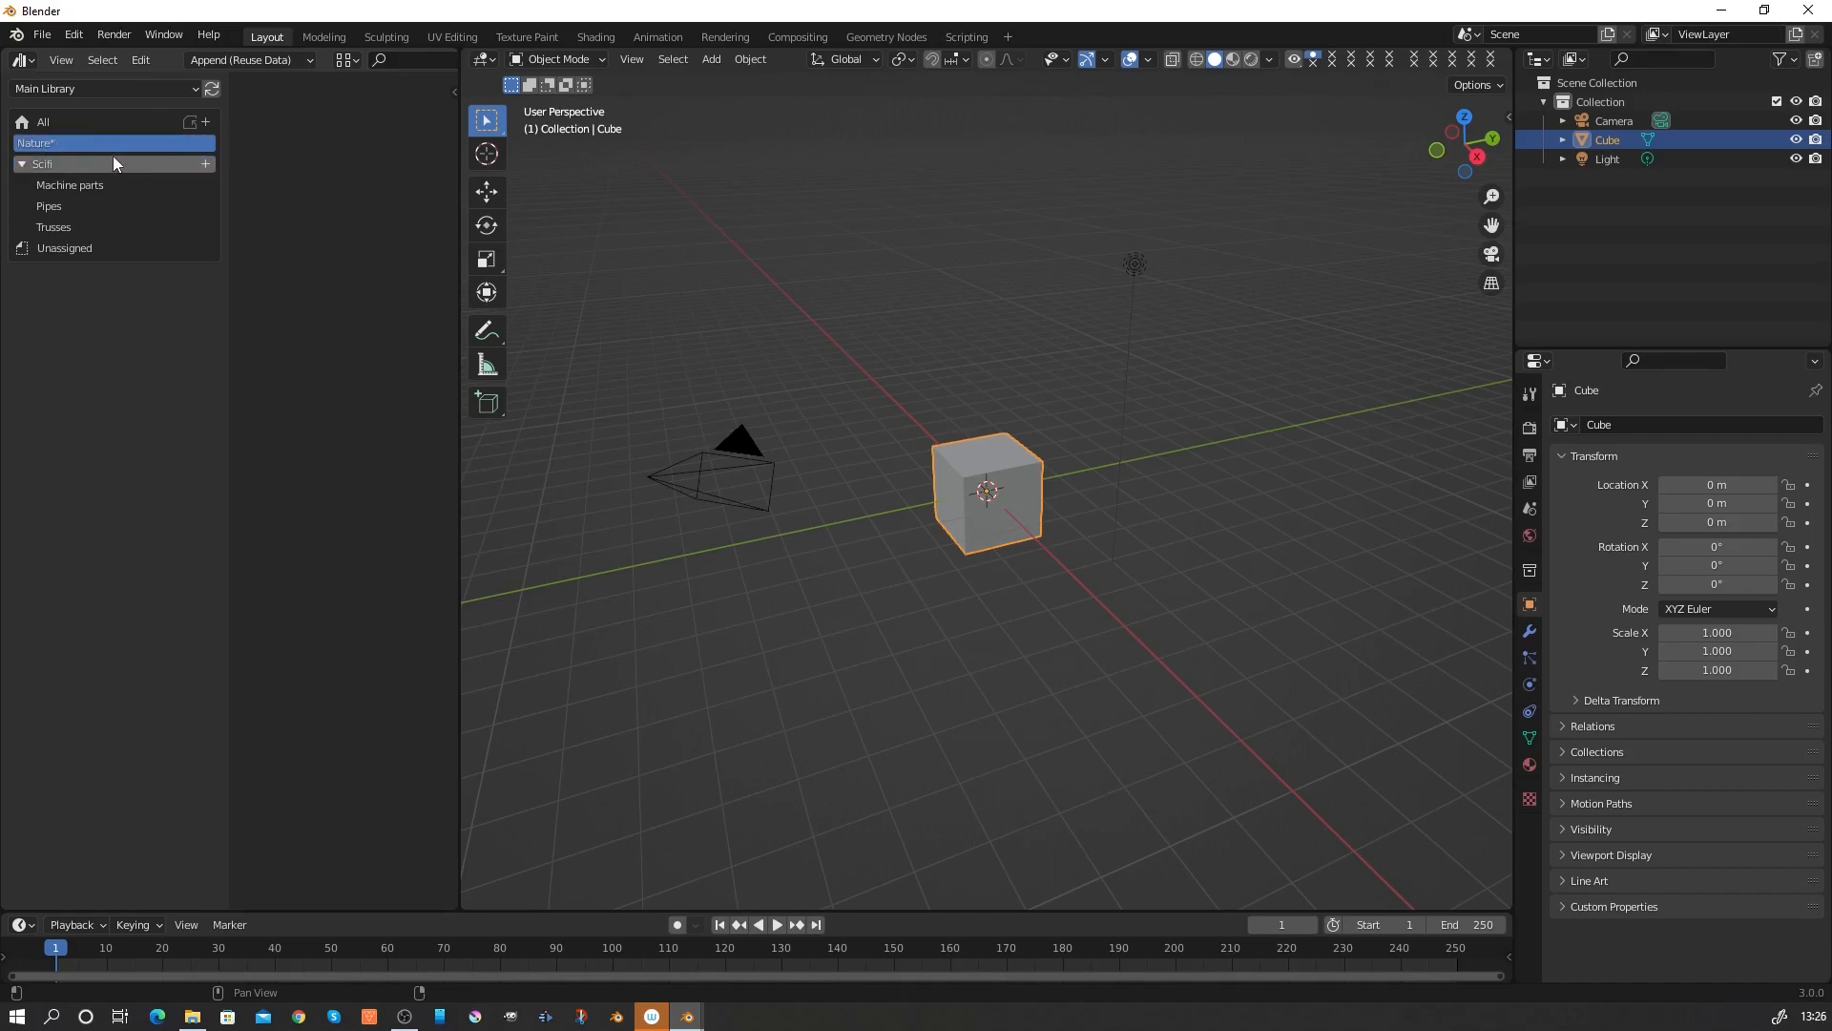
left_click(205, 143)
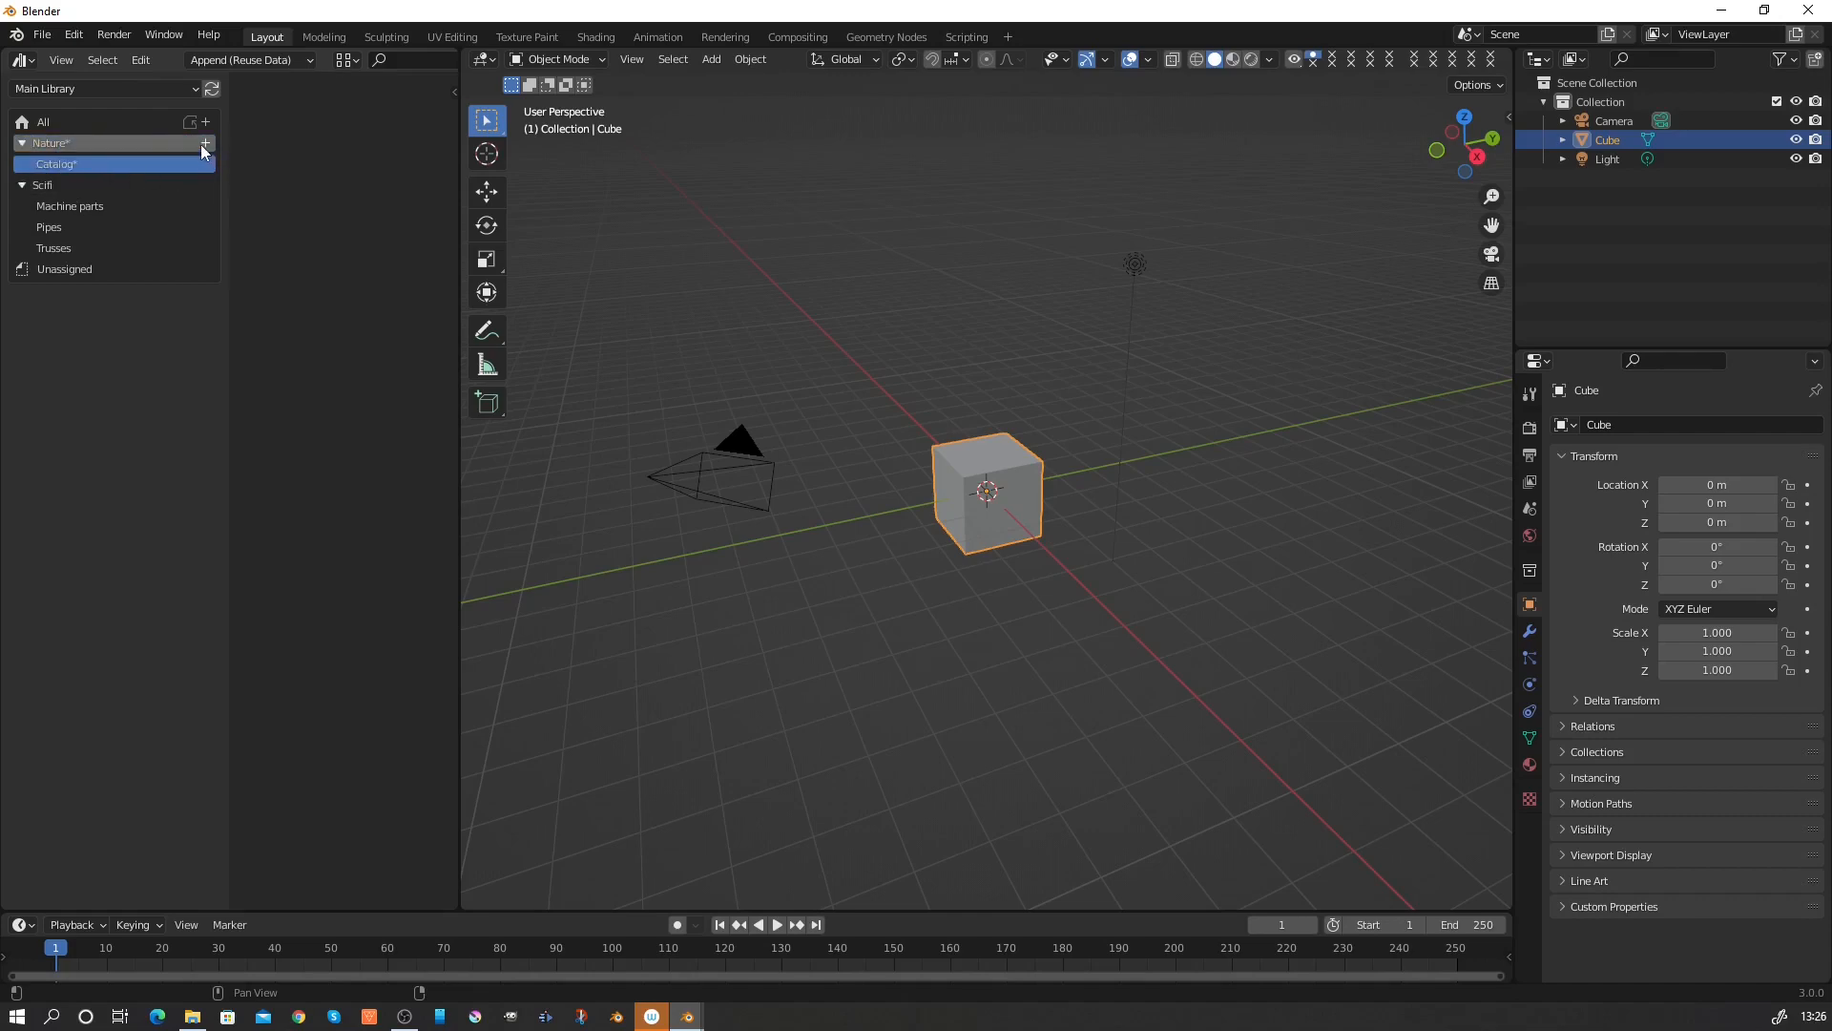
right_click(84, 147)
left_click(77, 151)
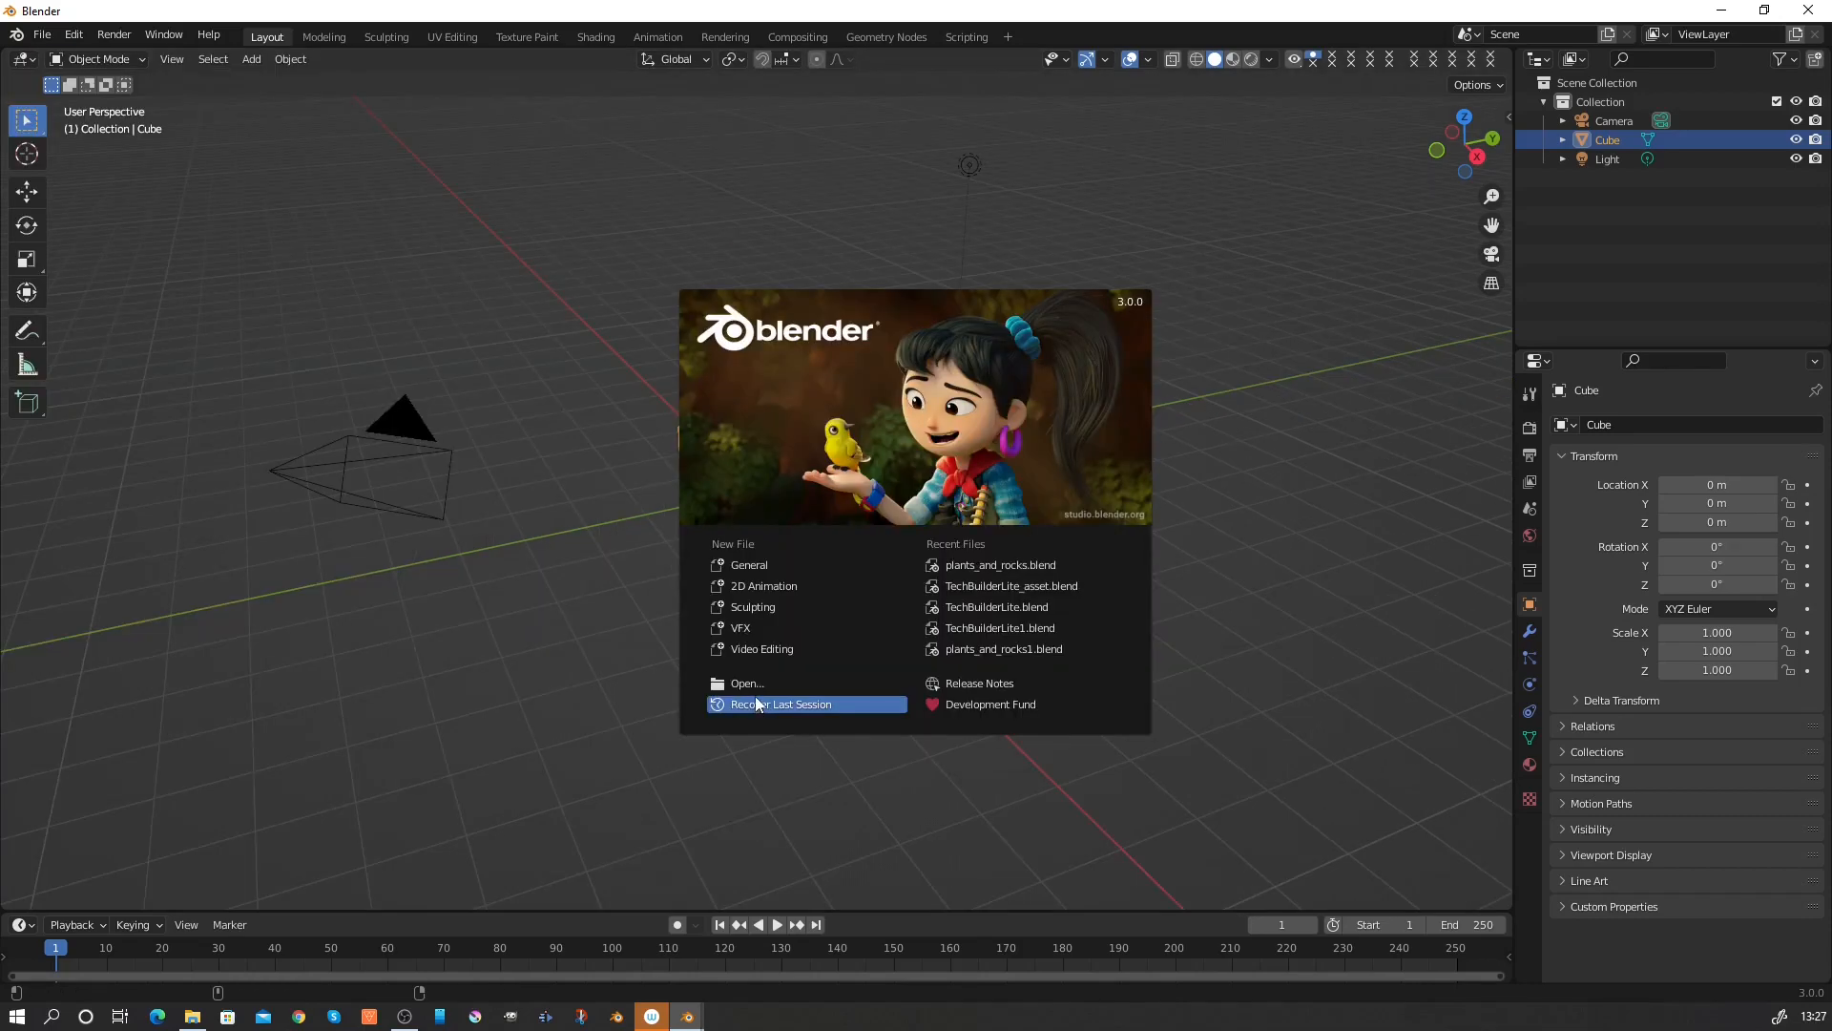
Open plants_and_rocks_Asset.blend from the Assets folder.
left_click(745, 684)
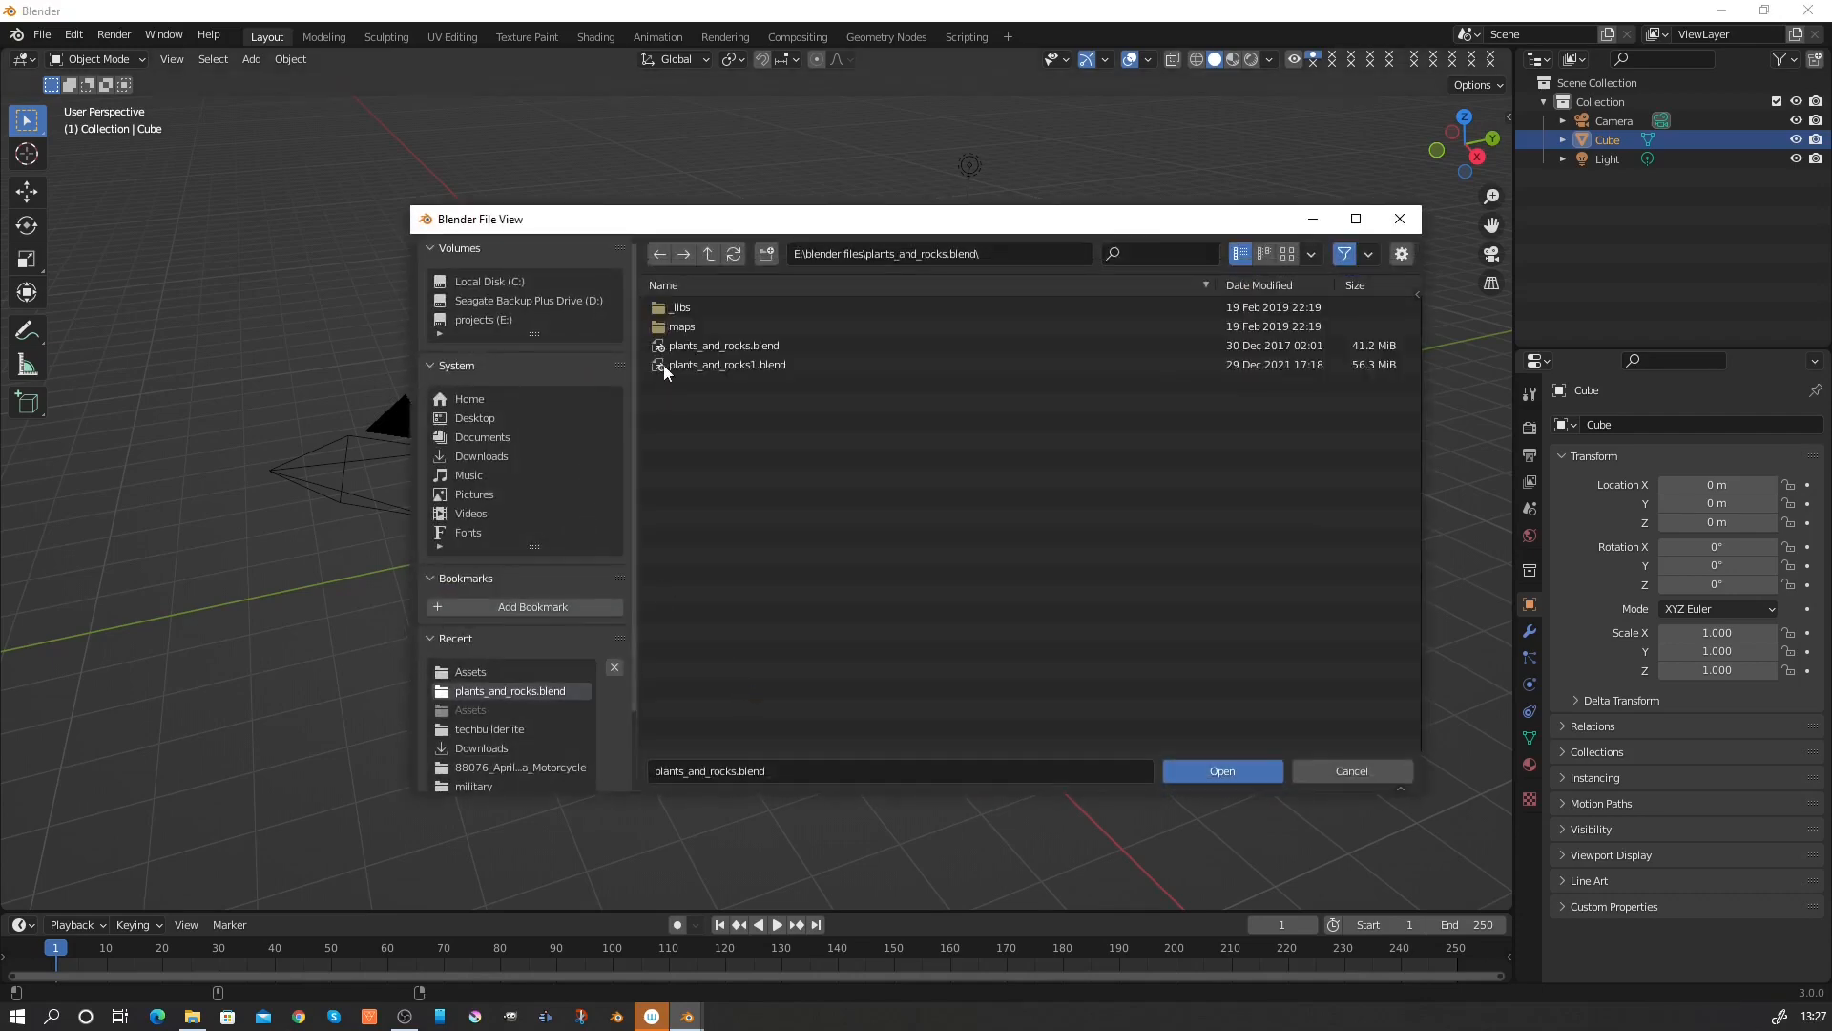
left_click(695, 304)
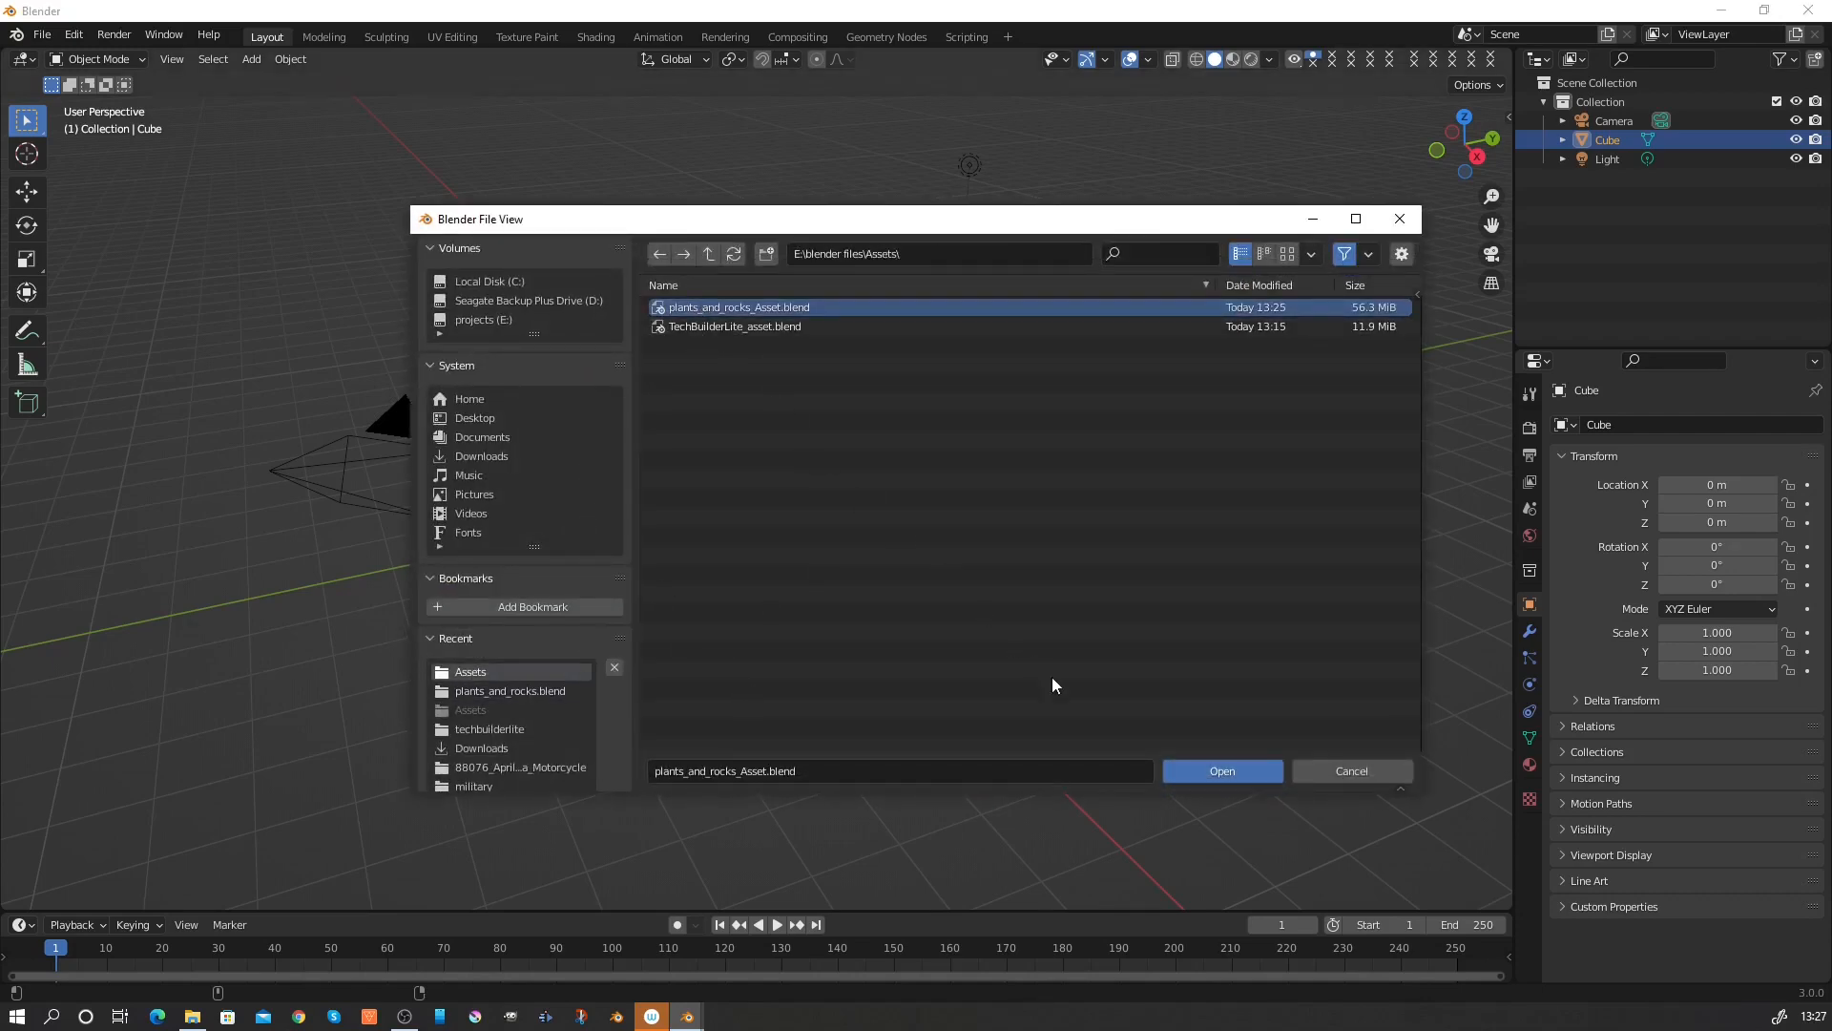
left_click(1182, 769)
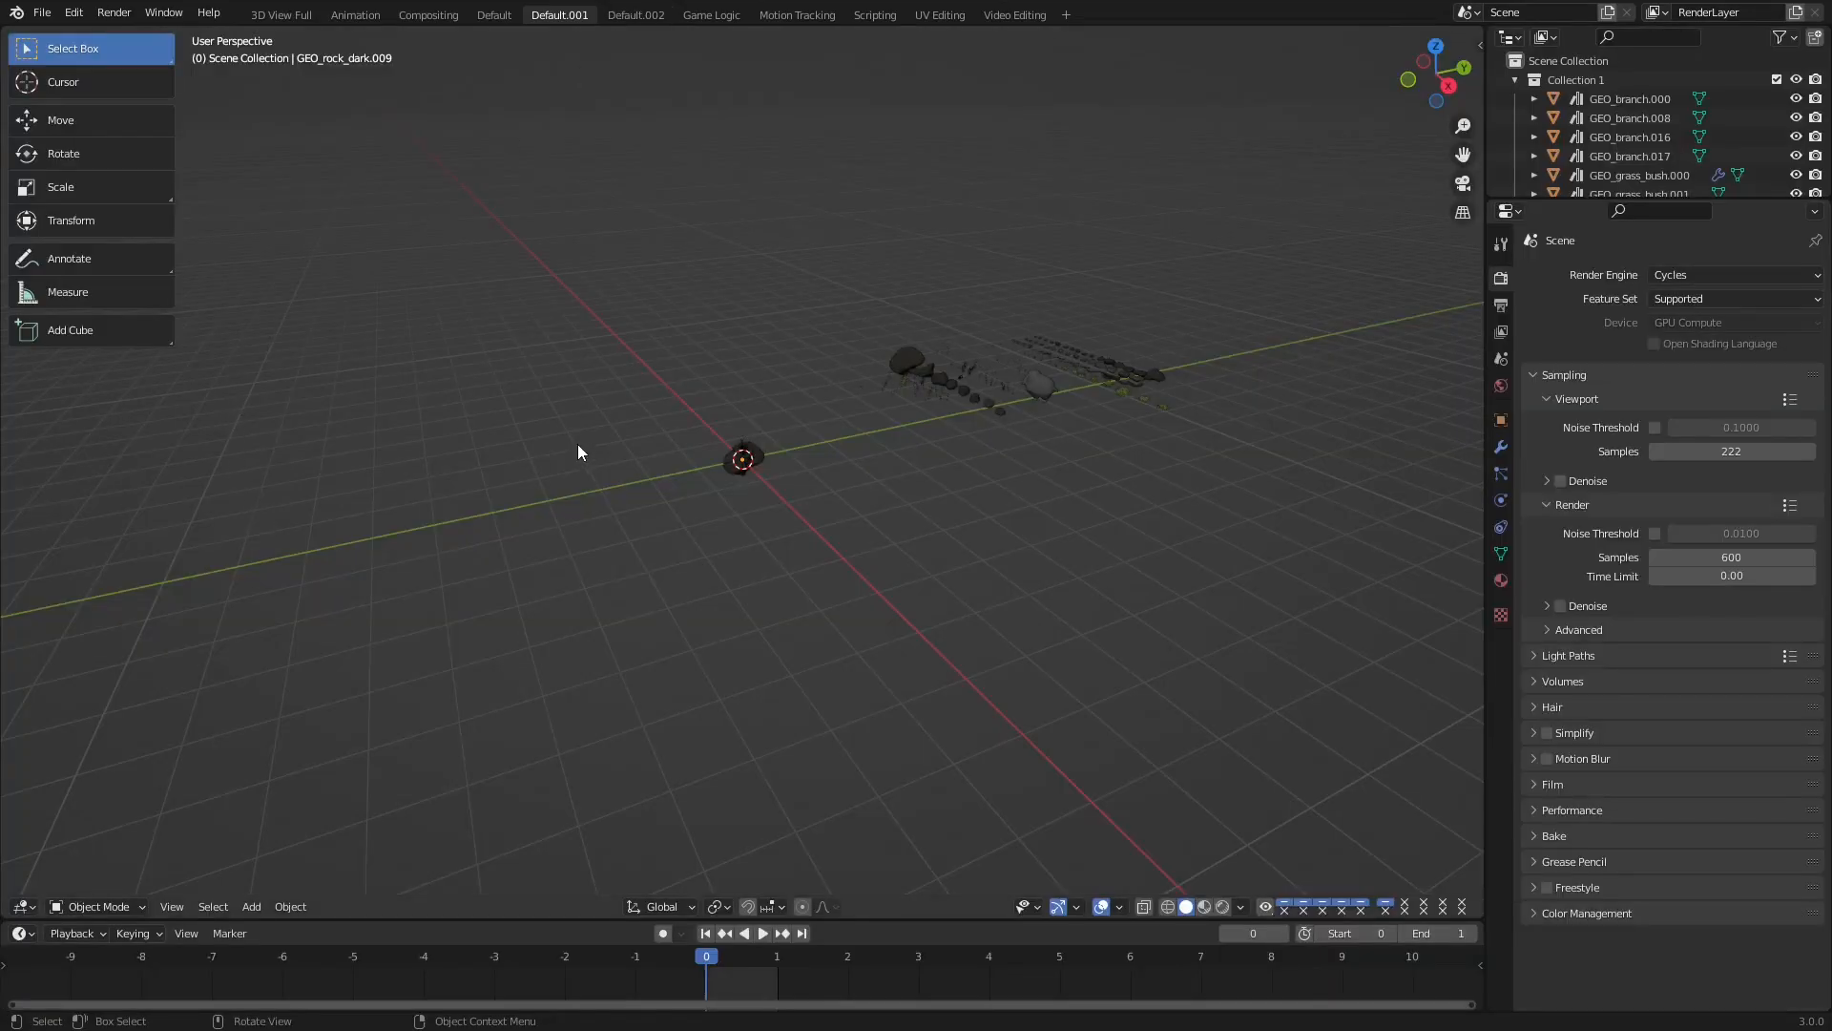
Change the 3D viewport area into an Asset Browser for the current file's assets.
middle_click_drag(578, 451, 868, 475)
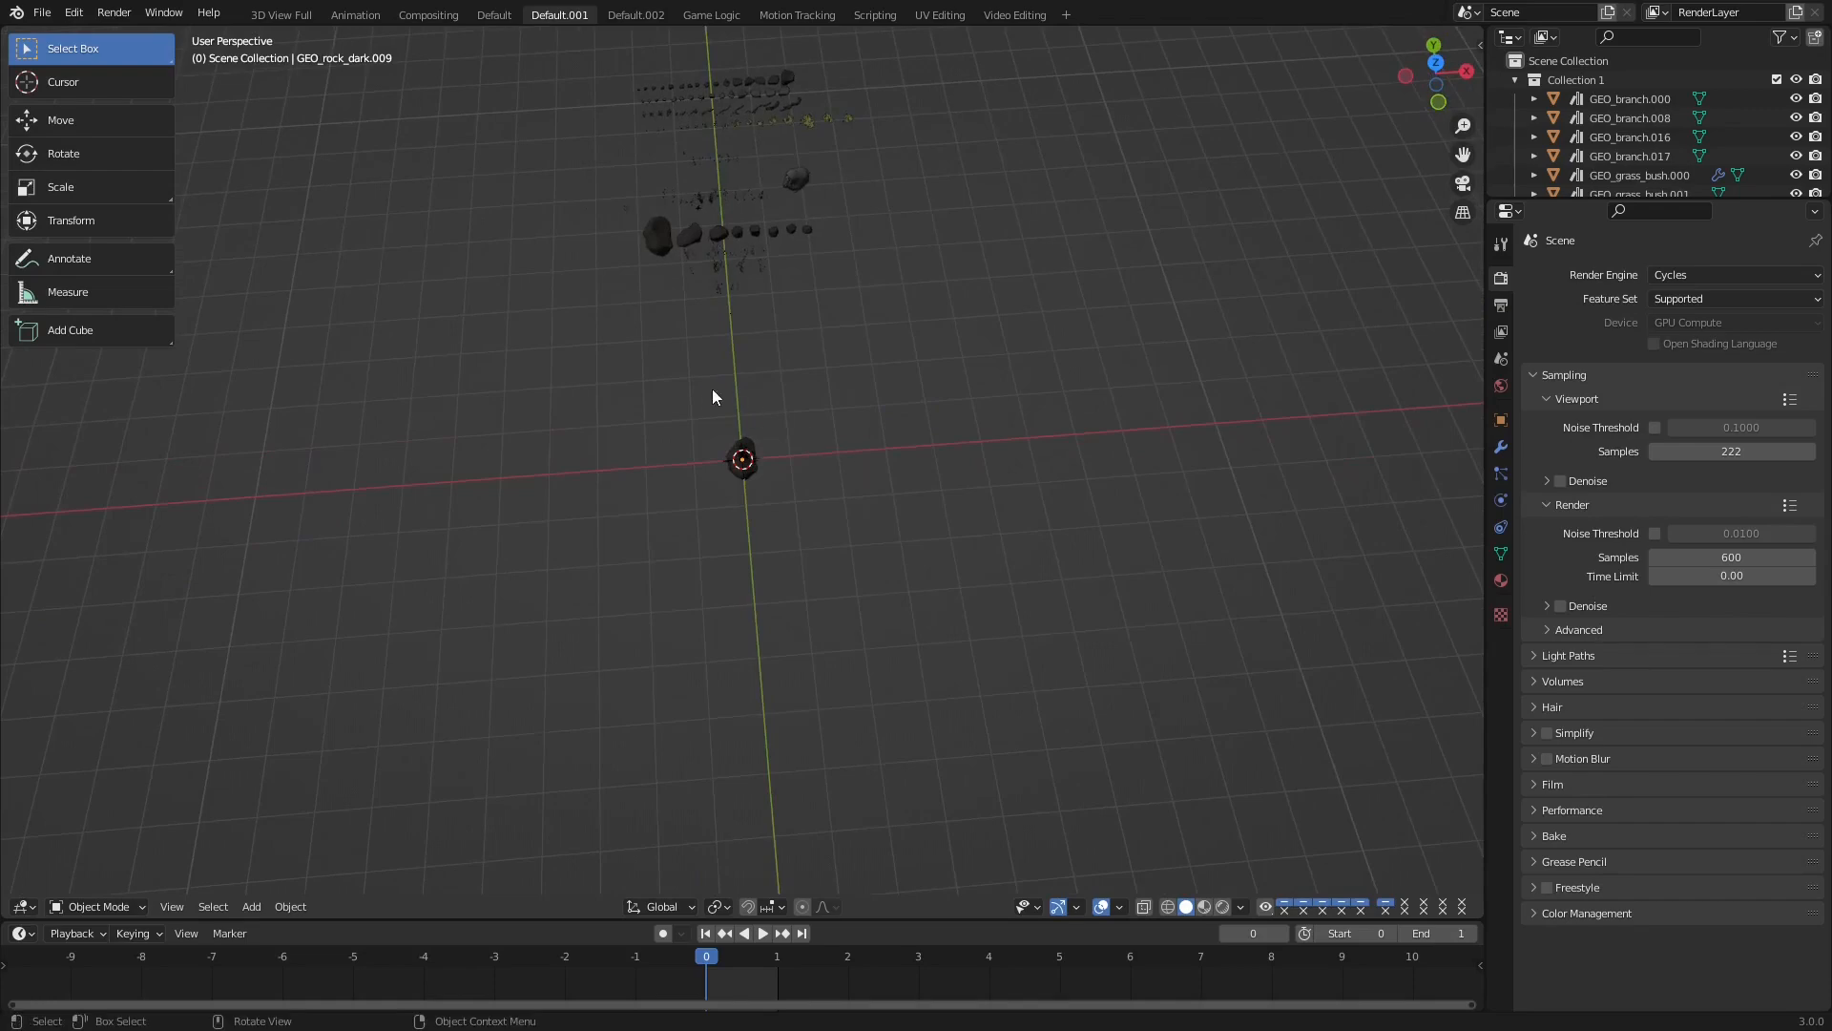
middle_click_drag(715, 397, 691, 703)
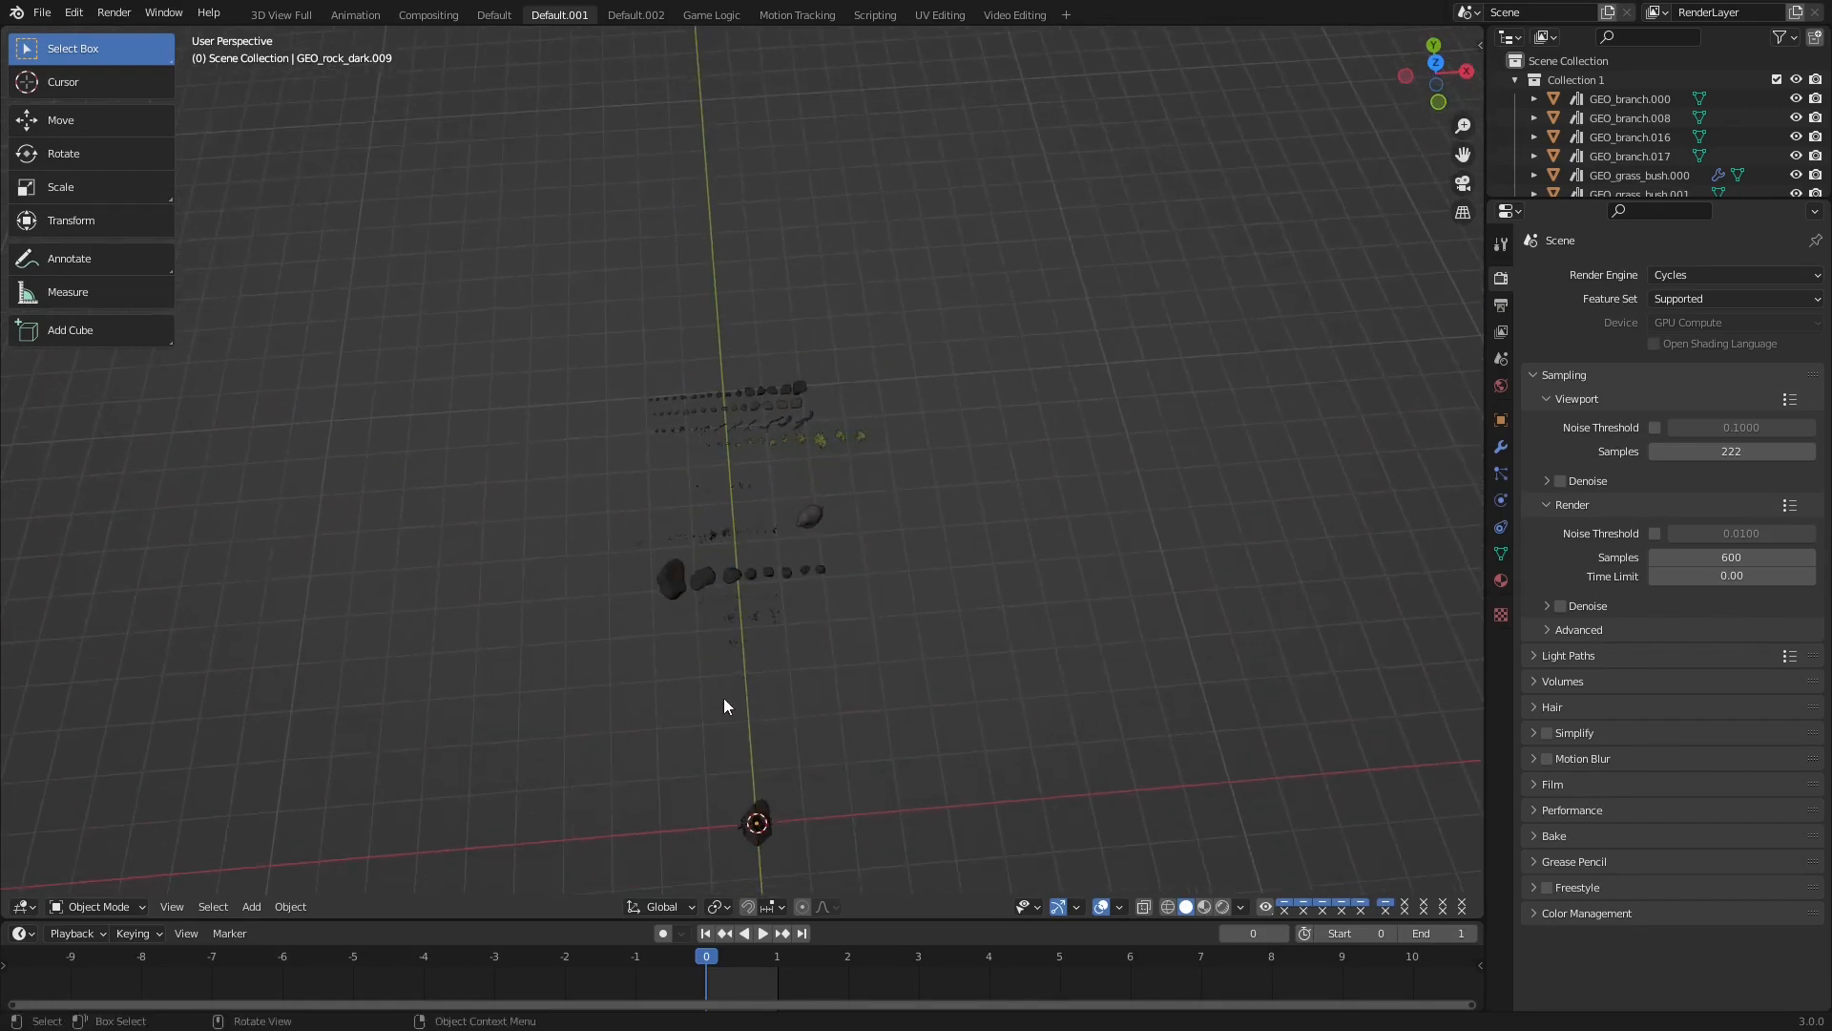
left_click(24, 908)
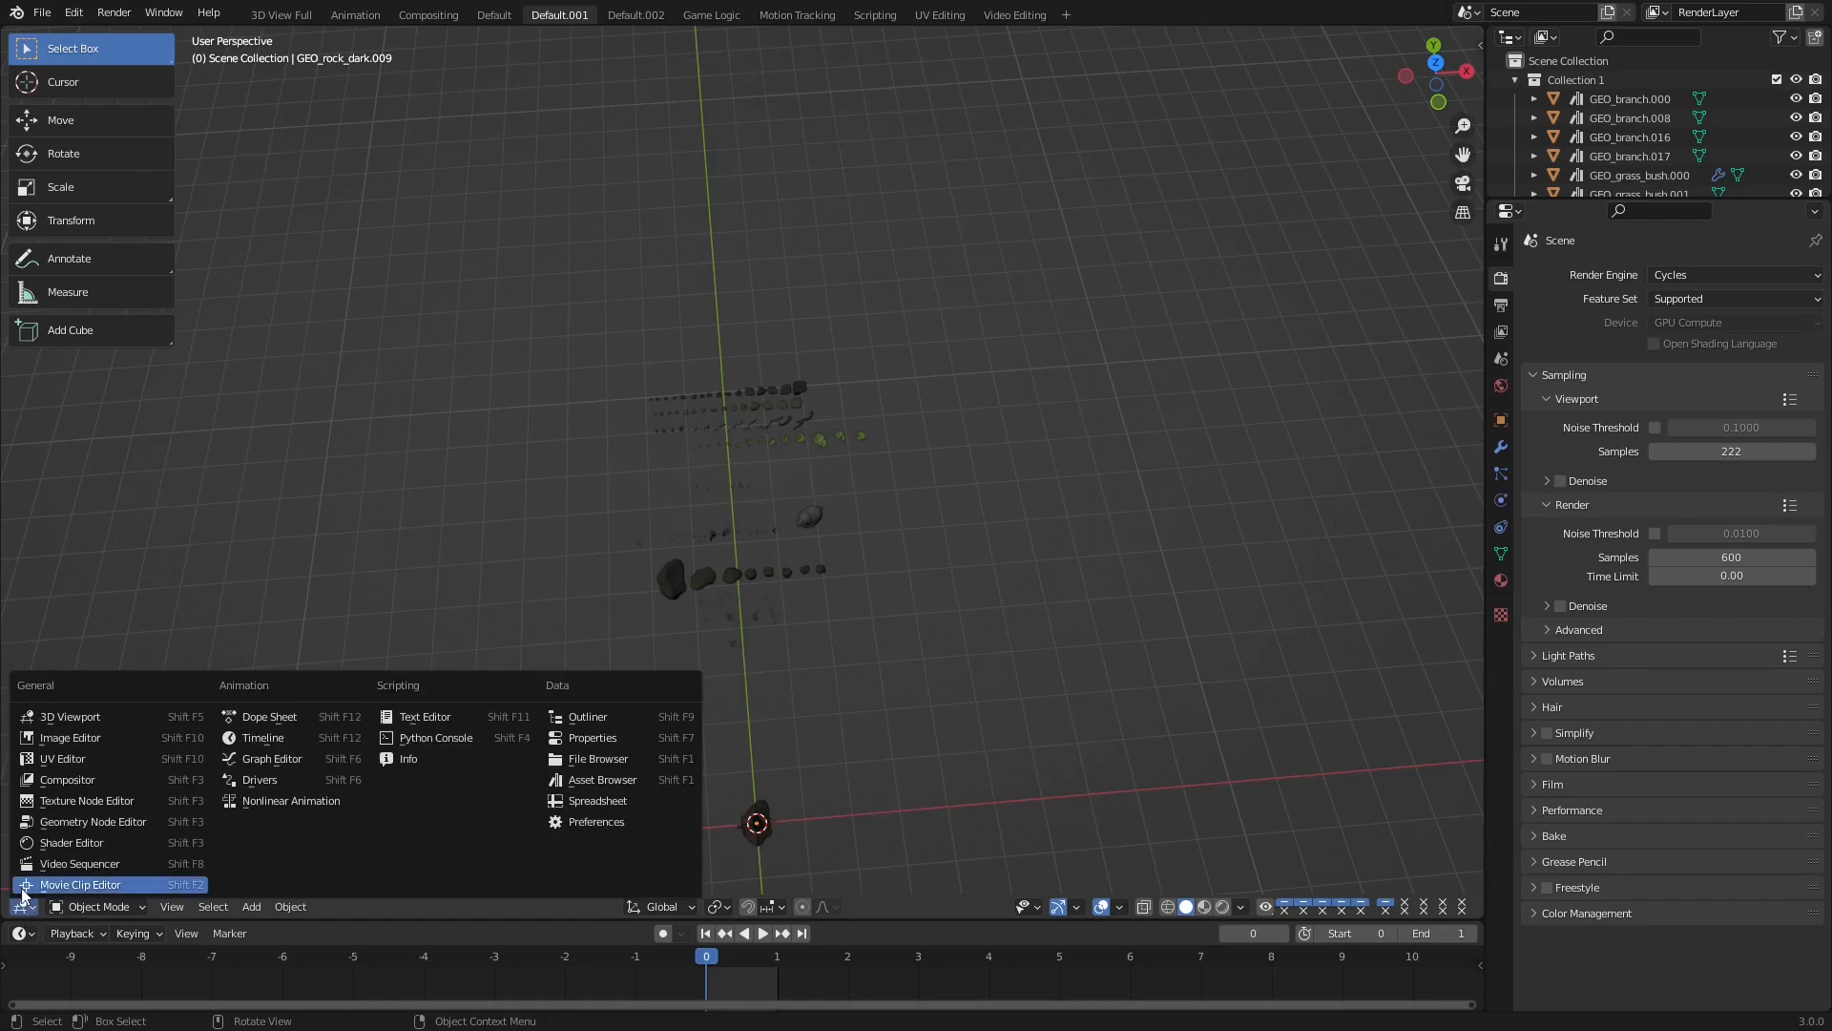
left_click(596, 779)
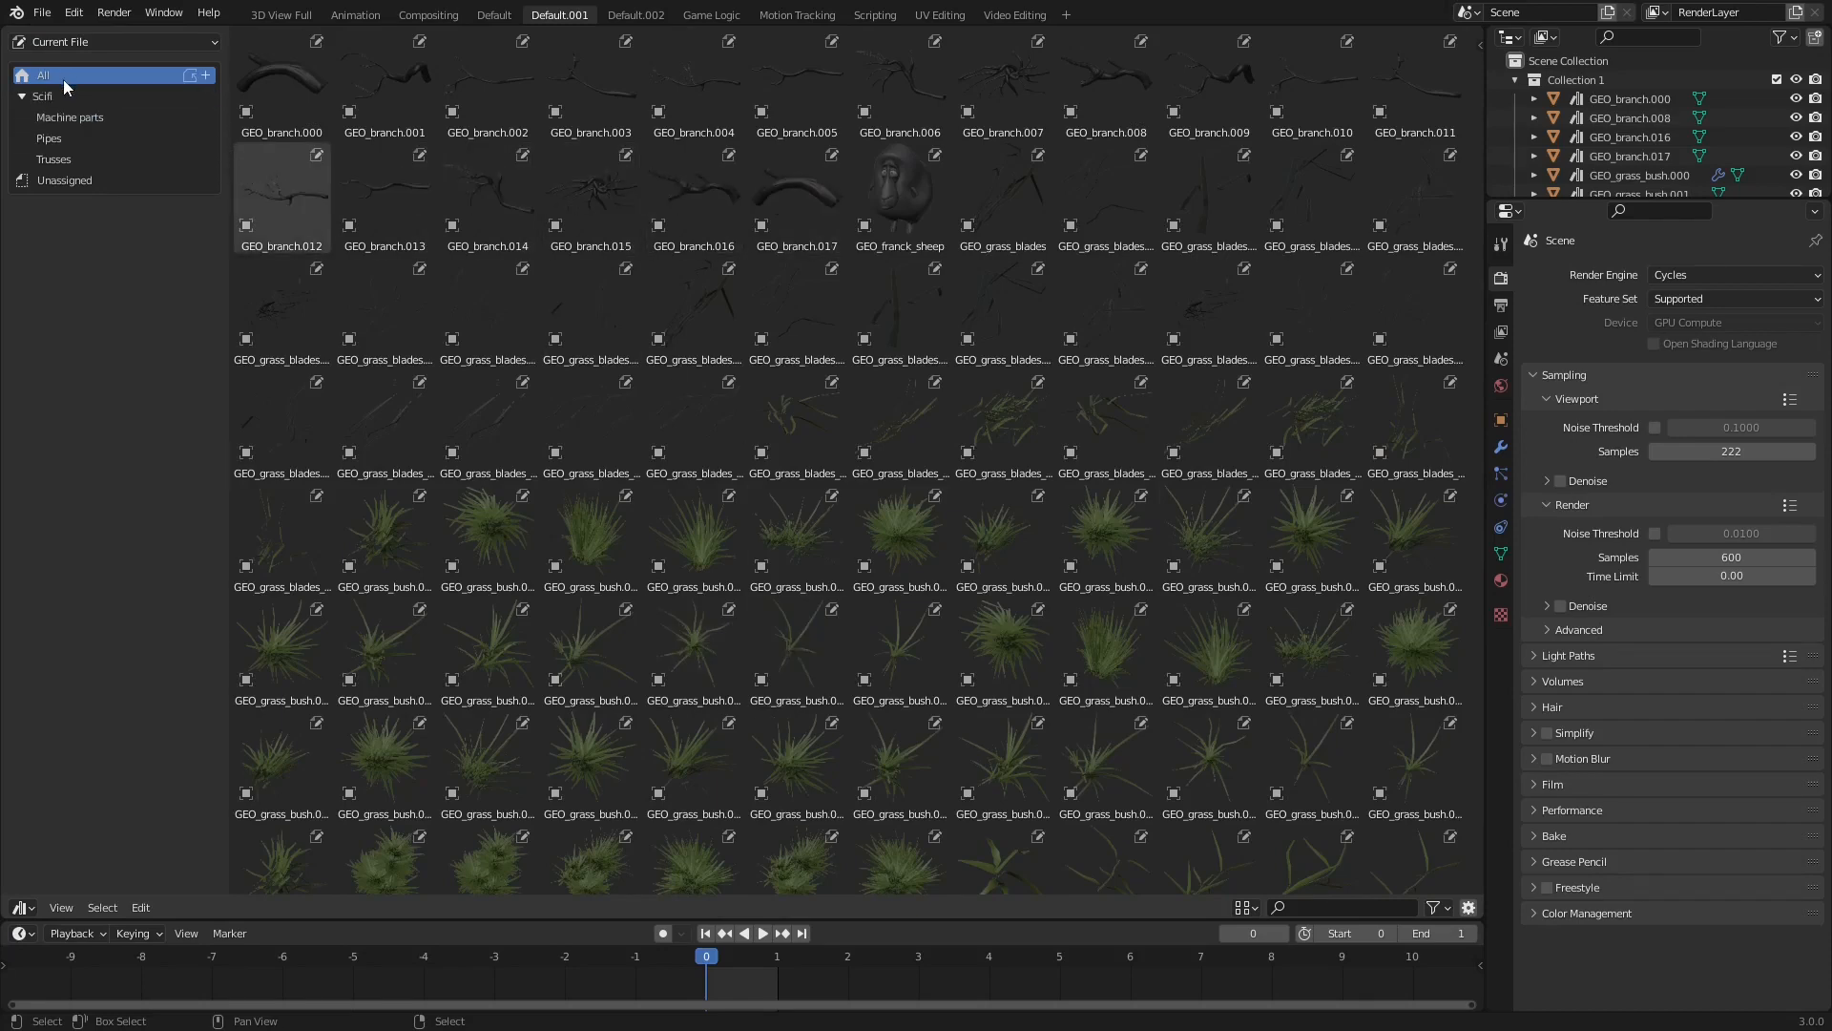
Add a top-level asset catalog named Nature to the current file.
left_click(205, 75)
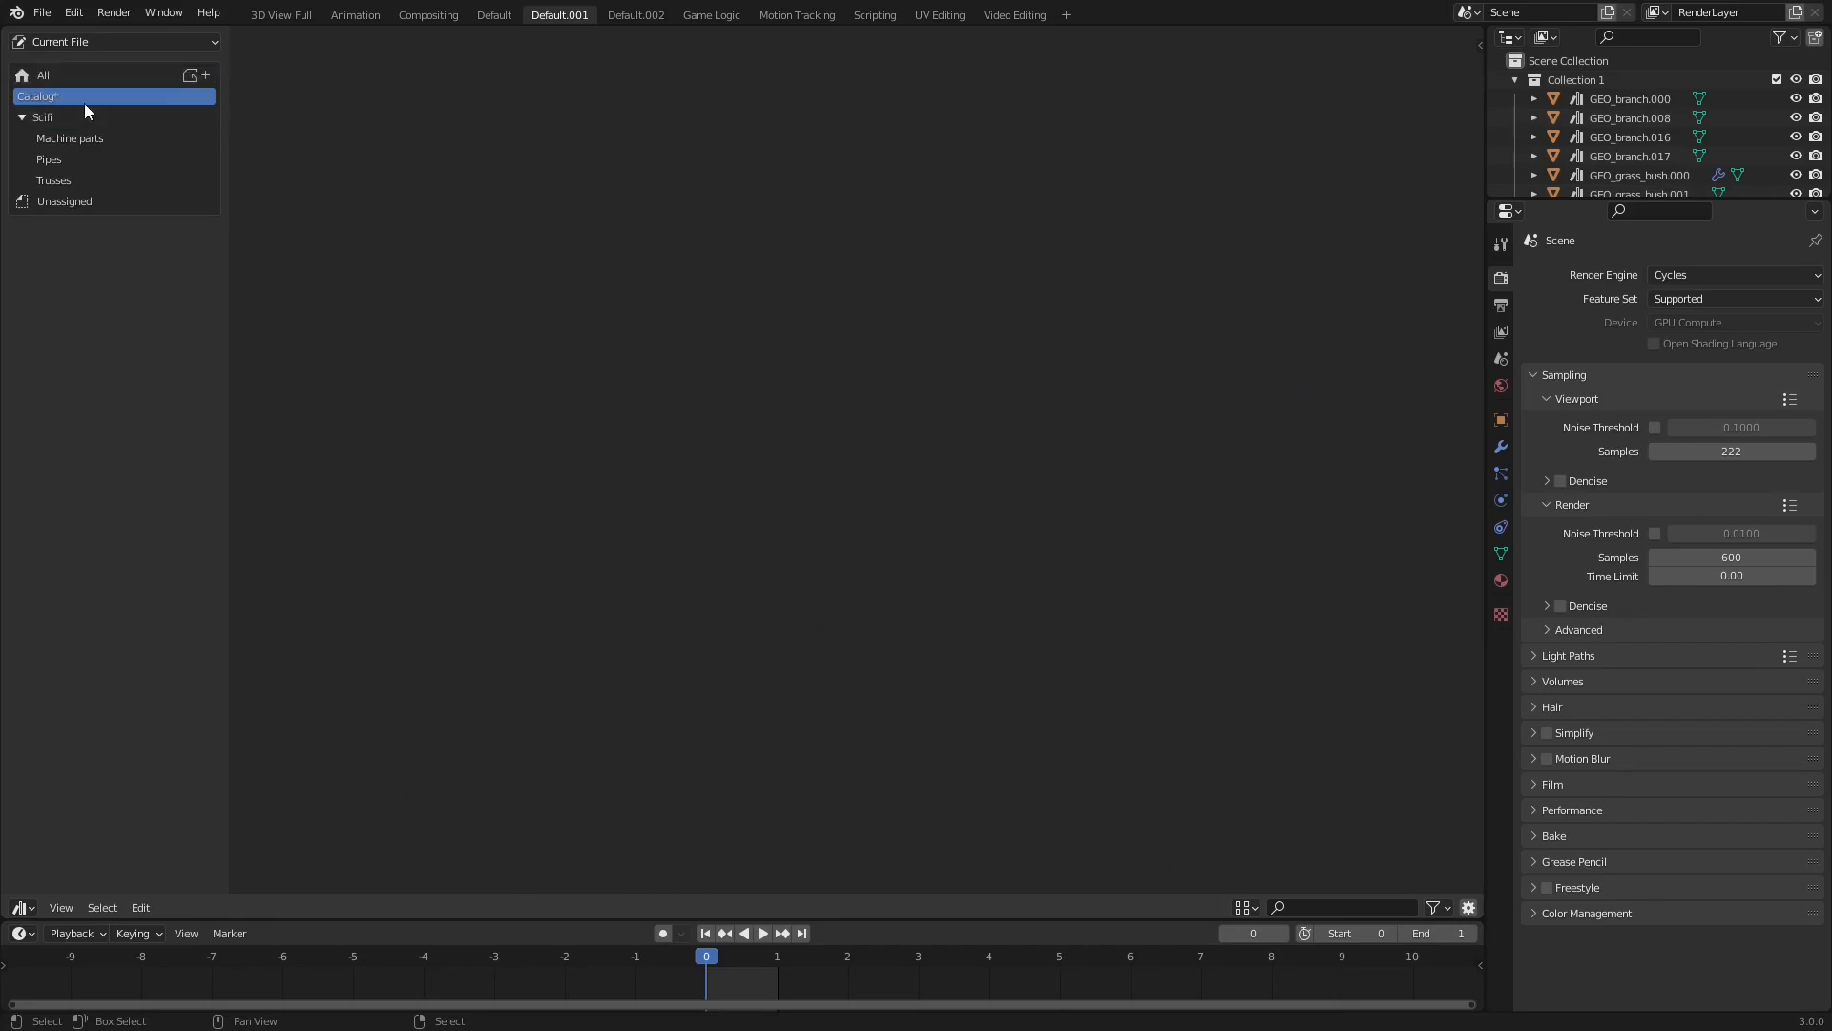
double_click(52, 98)
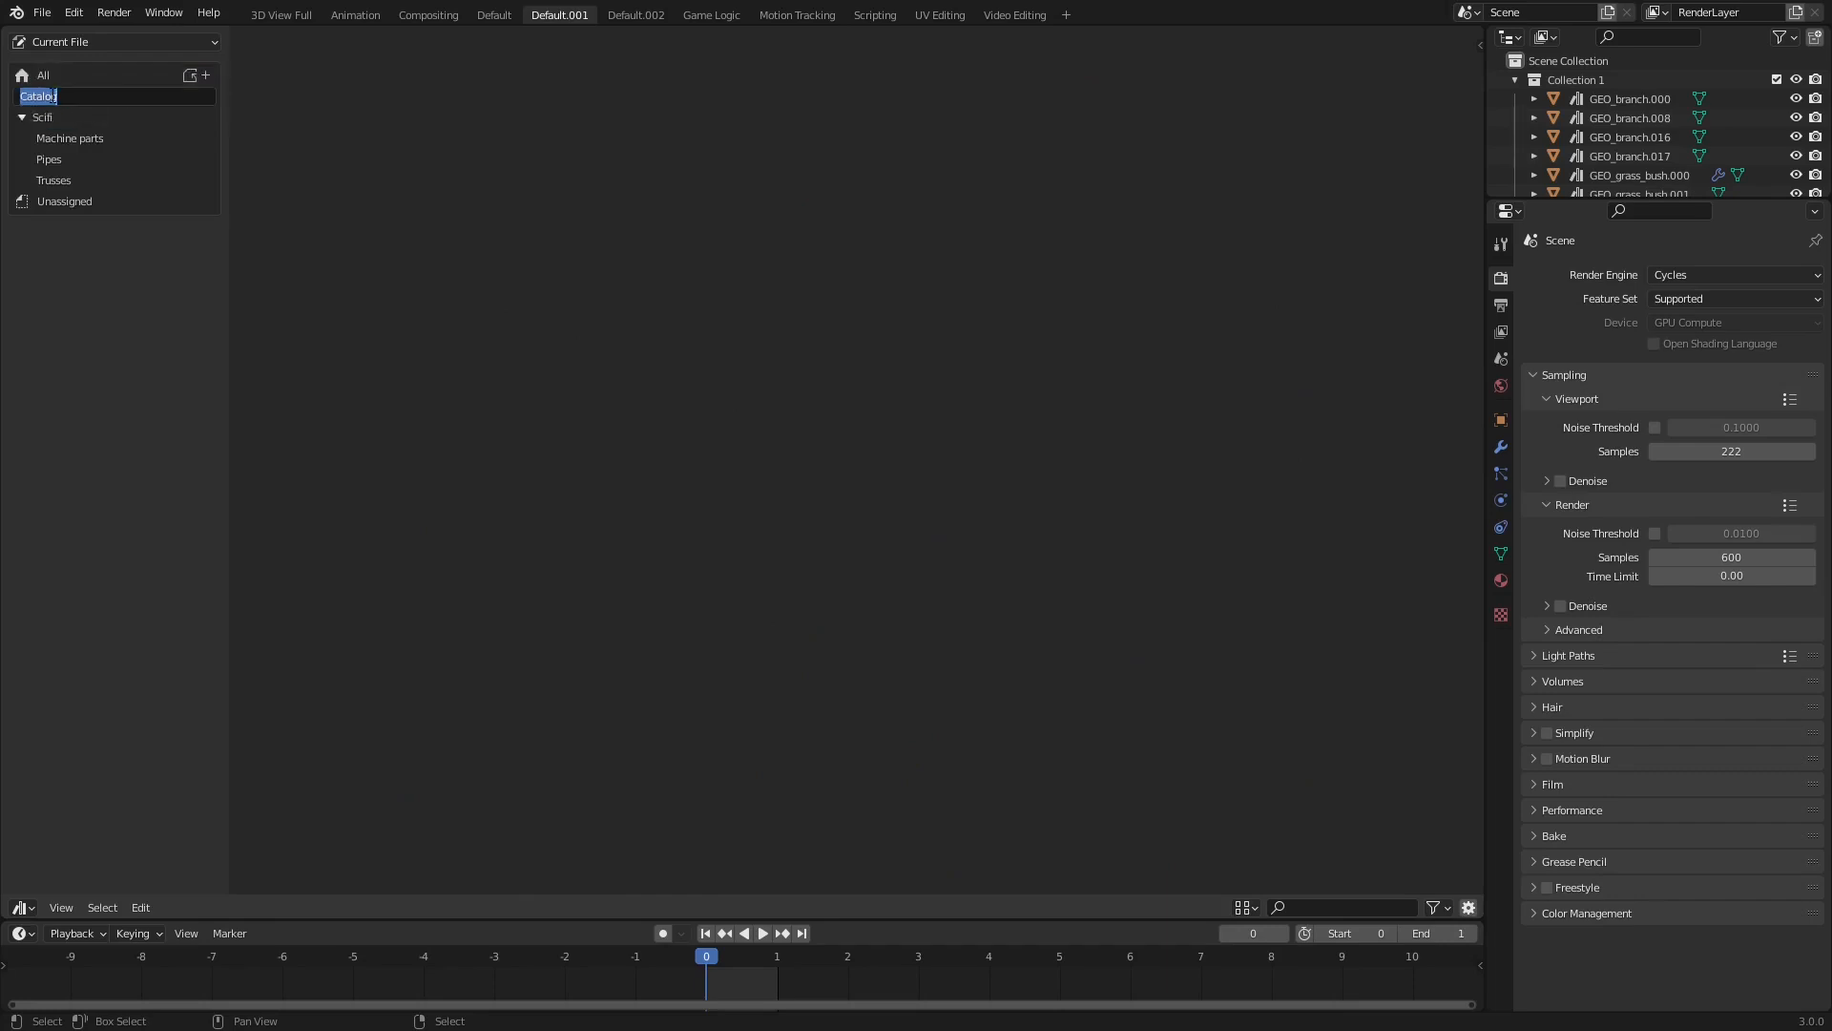
type("Nature")
key("Return")
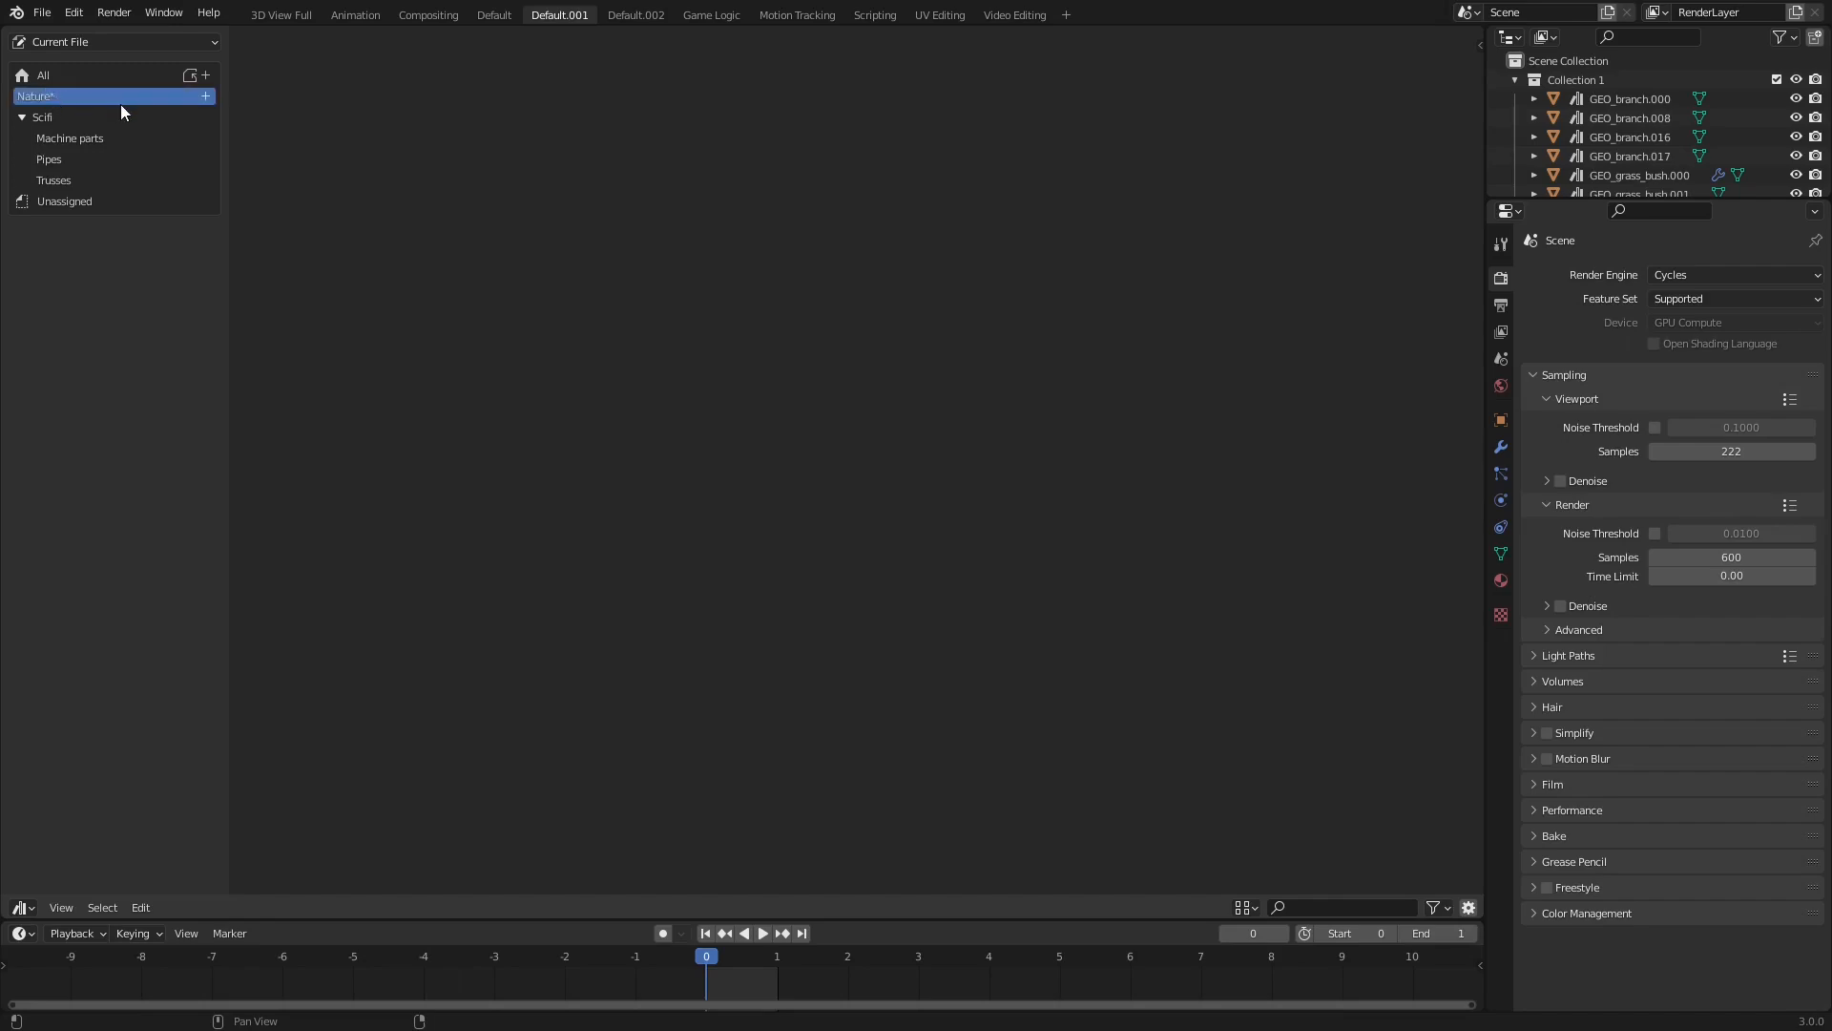
Assign all of the file's plant and rock assets to the Nature catalog and display that catalog.
left_click(58, 75)
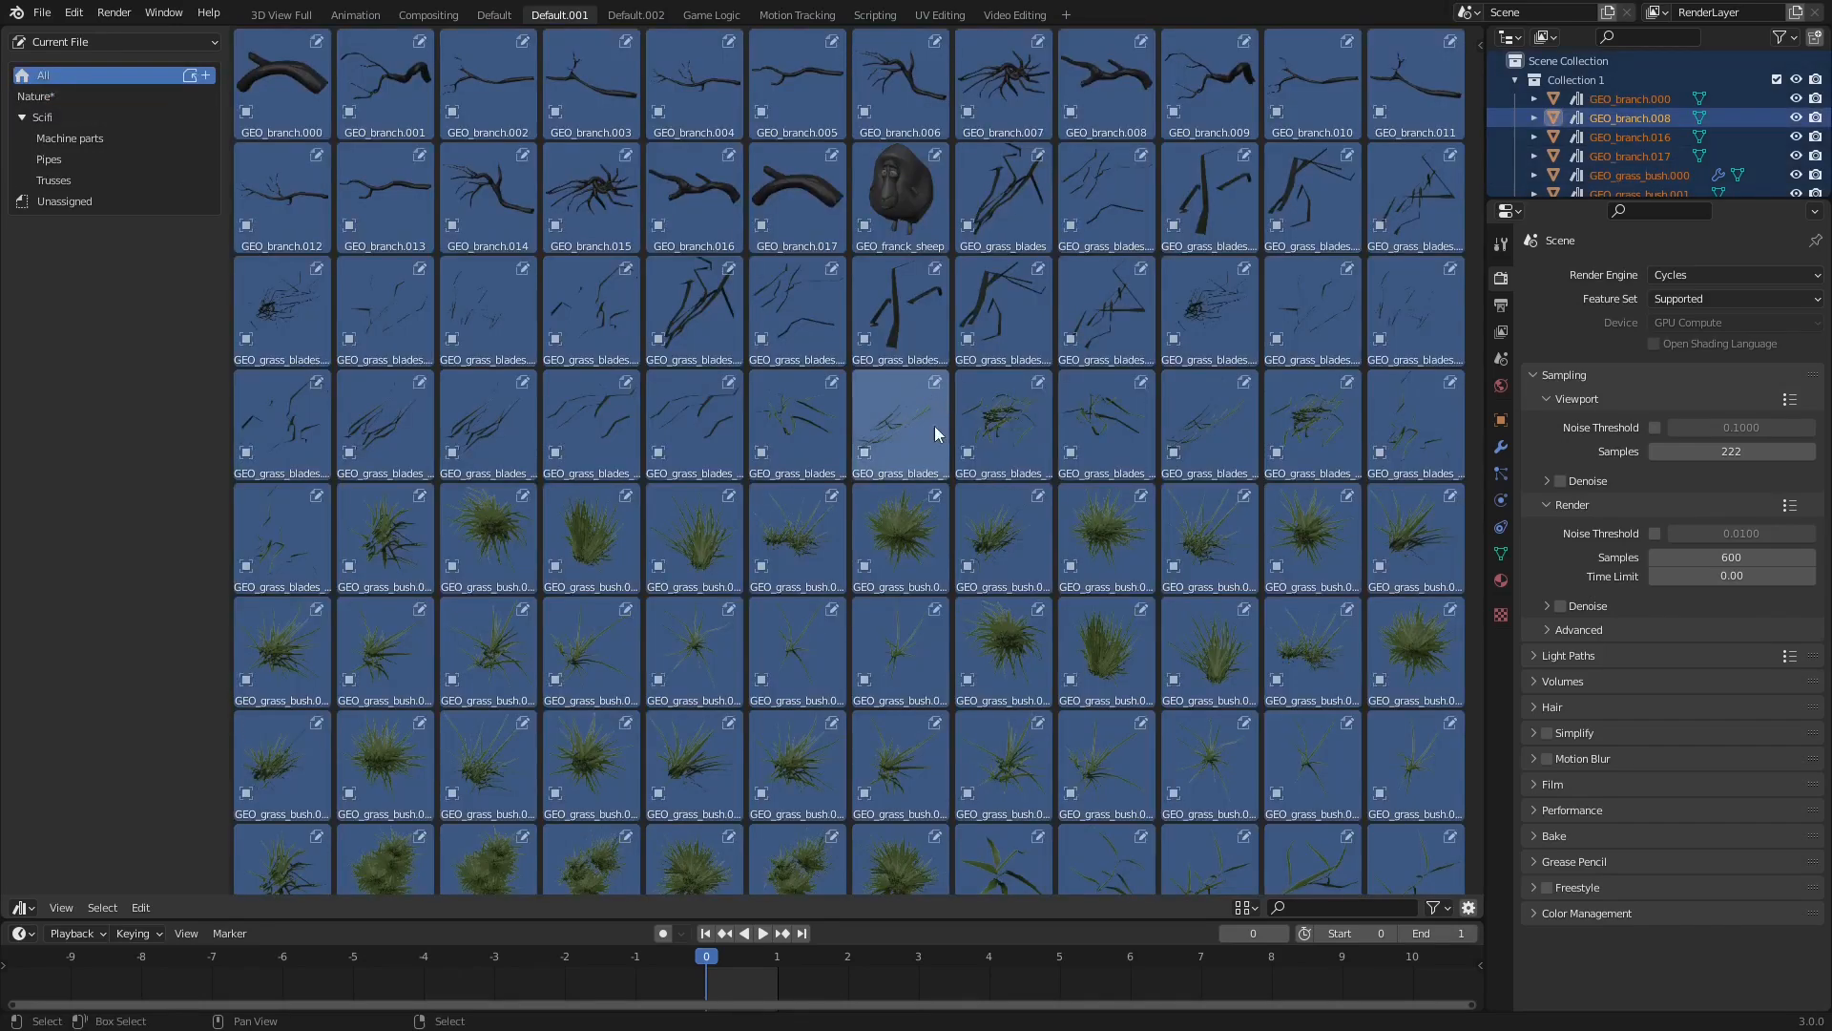
left_click_drag(914, 433, 128, 100)
left_click(71, 96)
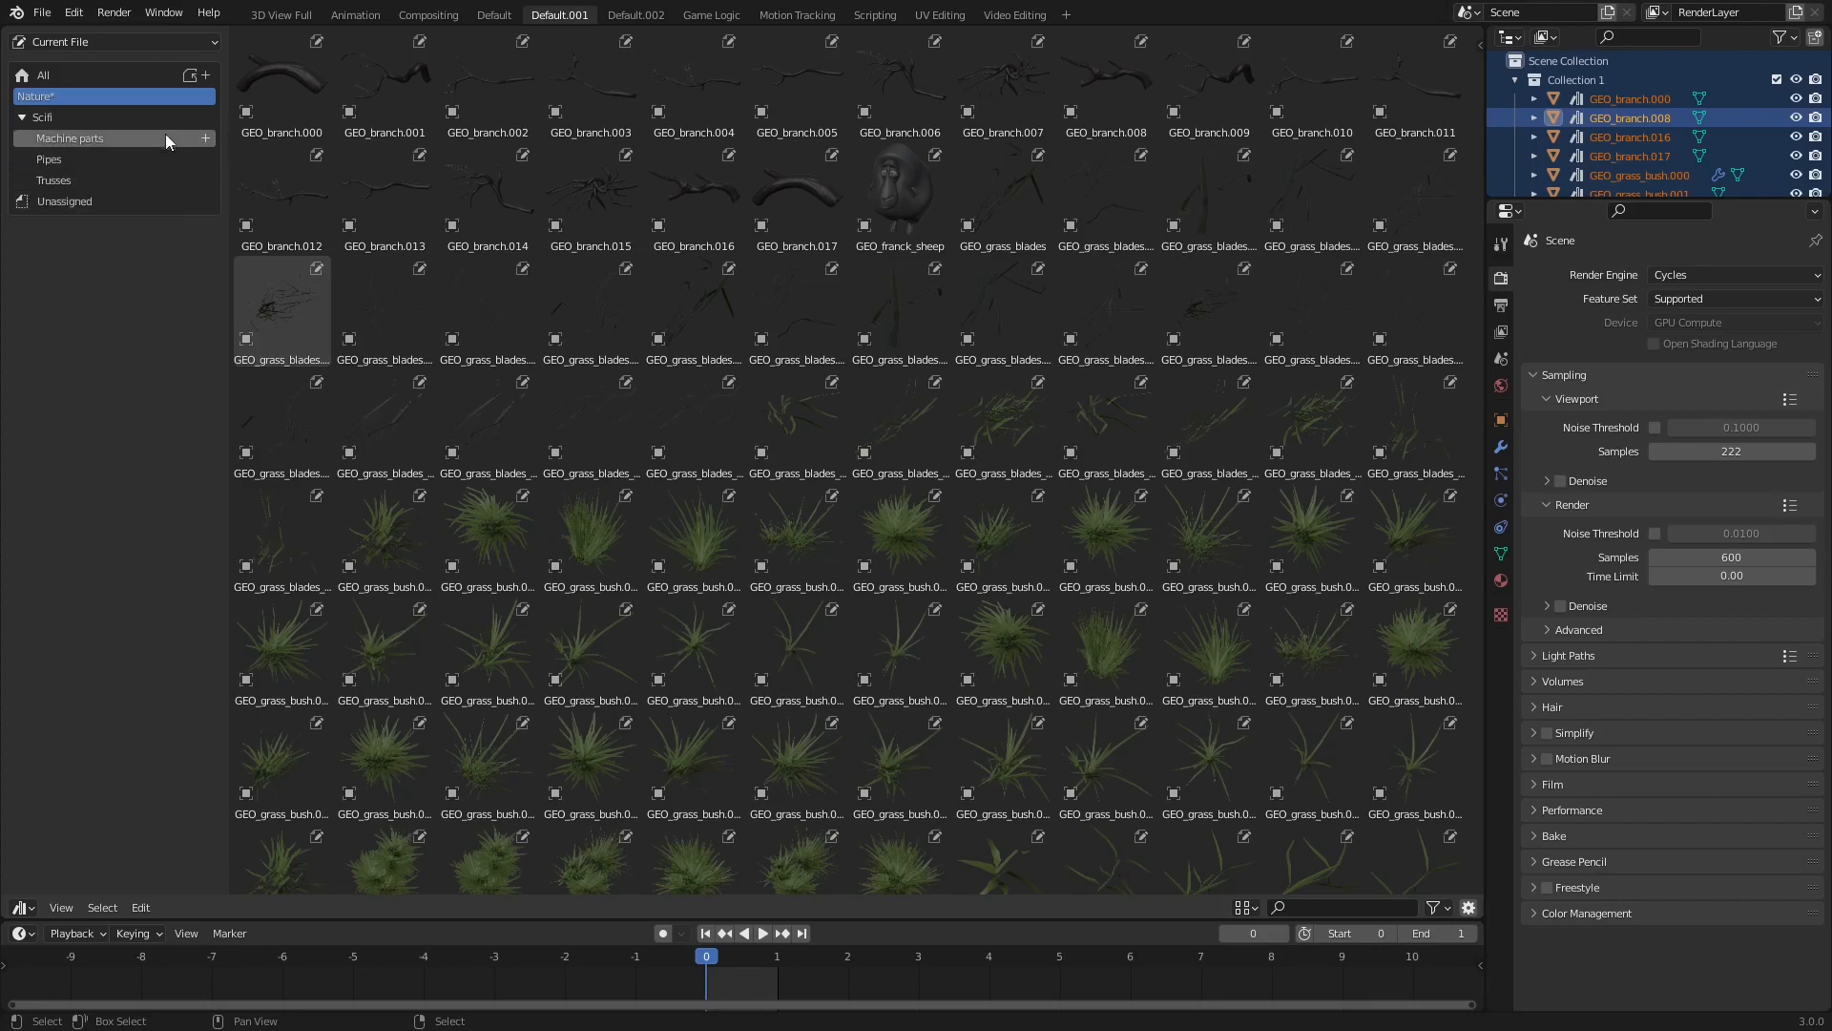
Add a child catalog named sticks under the Nature catalog.
left_click(205, 97)
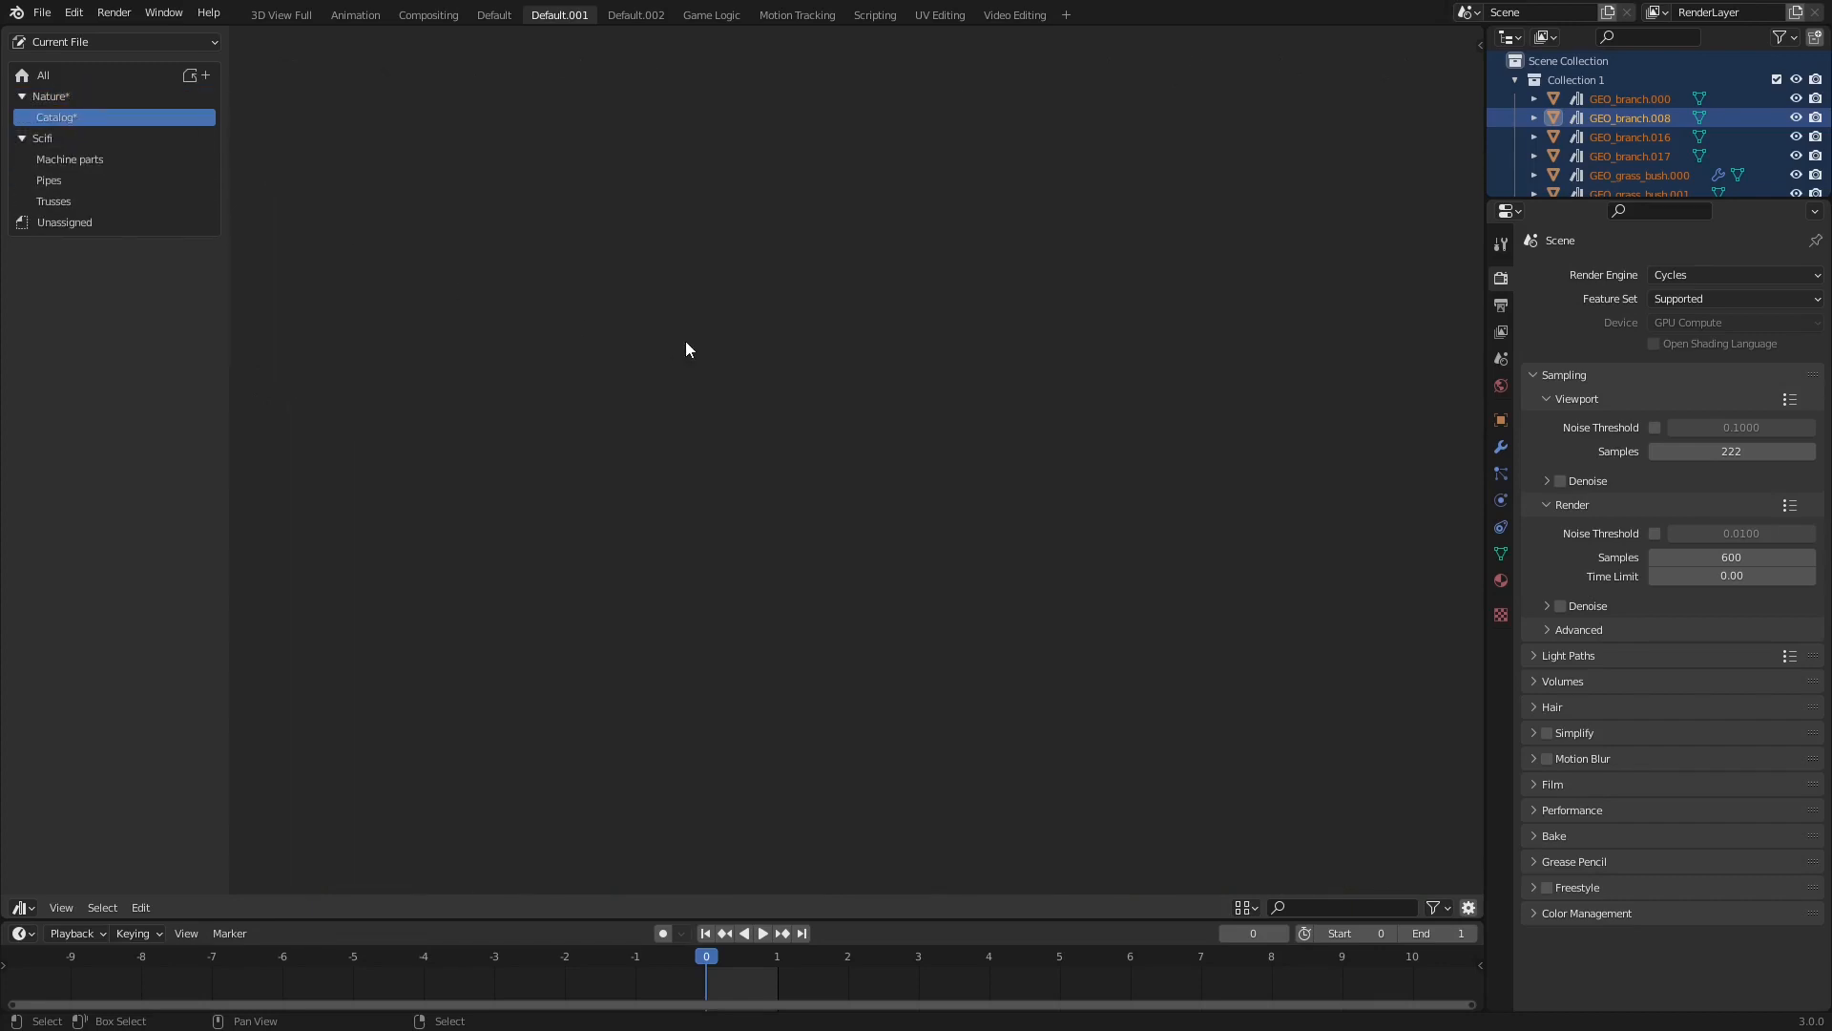
double_click(65, 116)
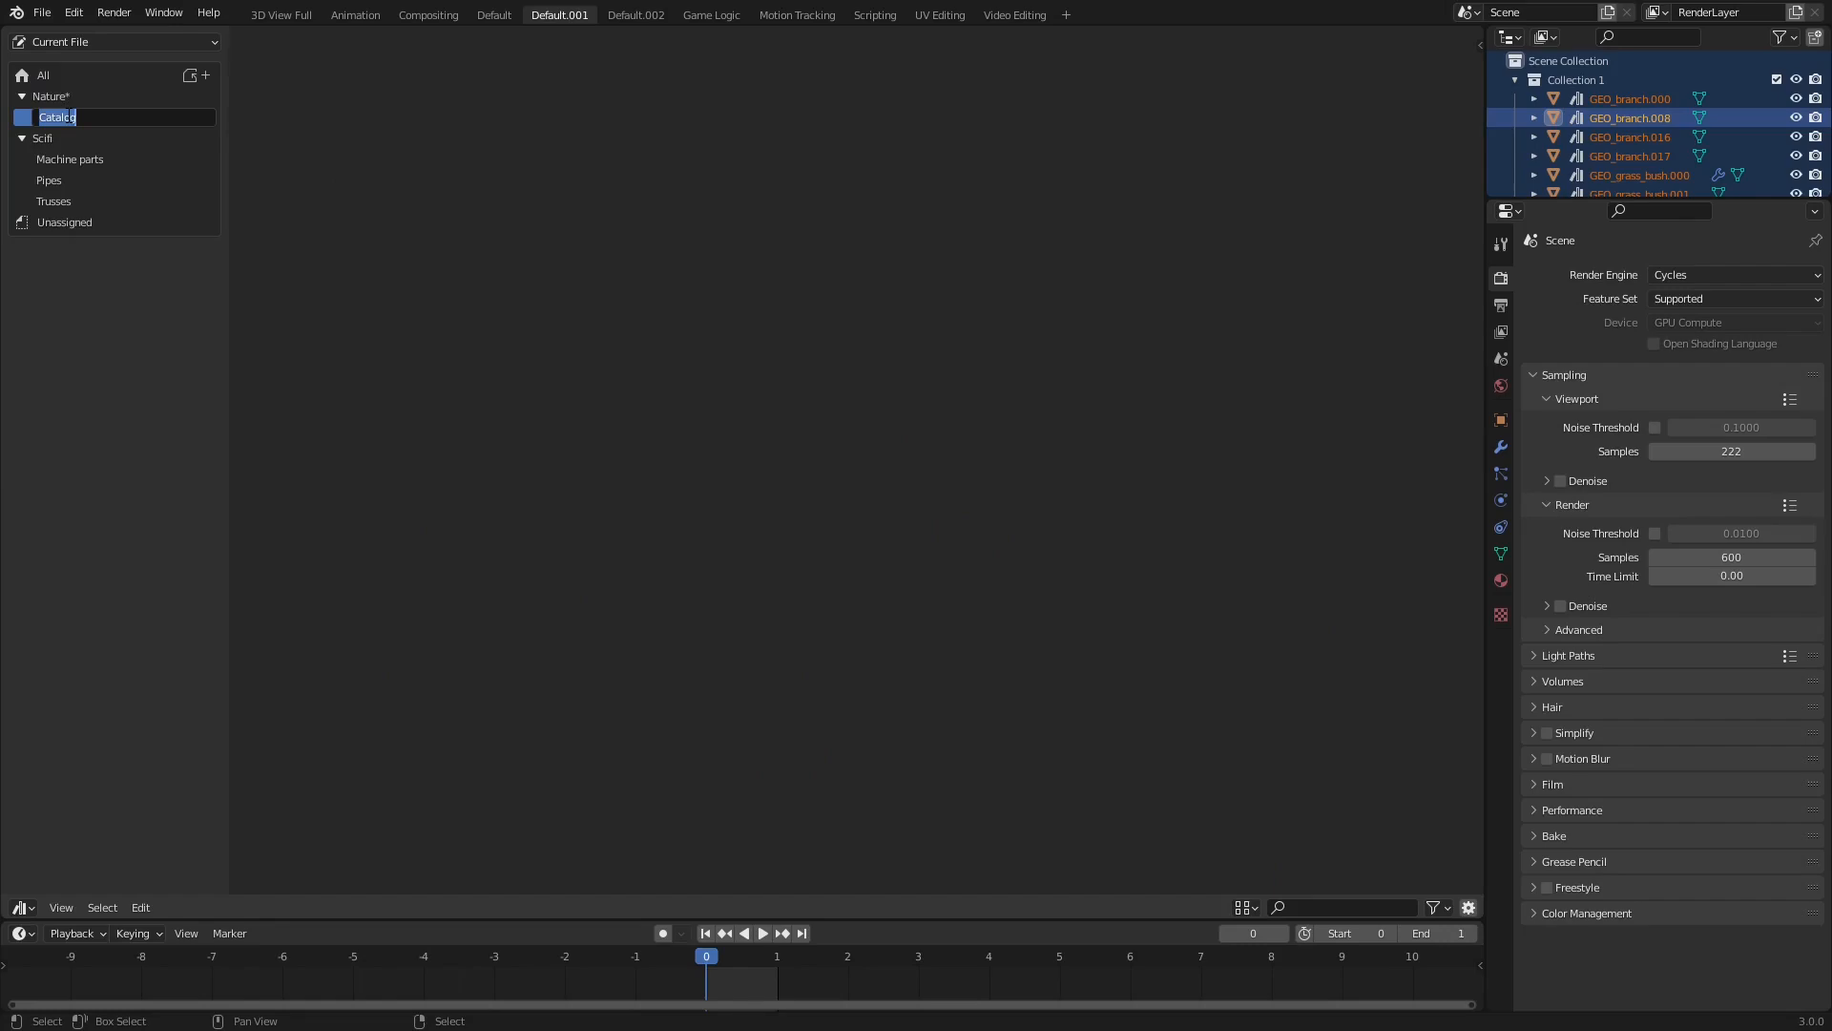
type("sticks")
key("Return")
Move the branch assets GEO_branch.000 through GEO_branch.017 from Nature into the sticks catalog.
left_click(73, 96)
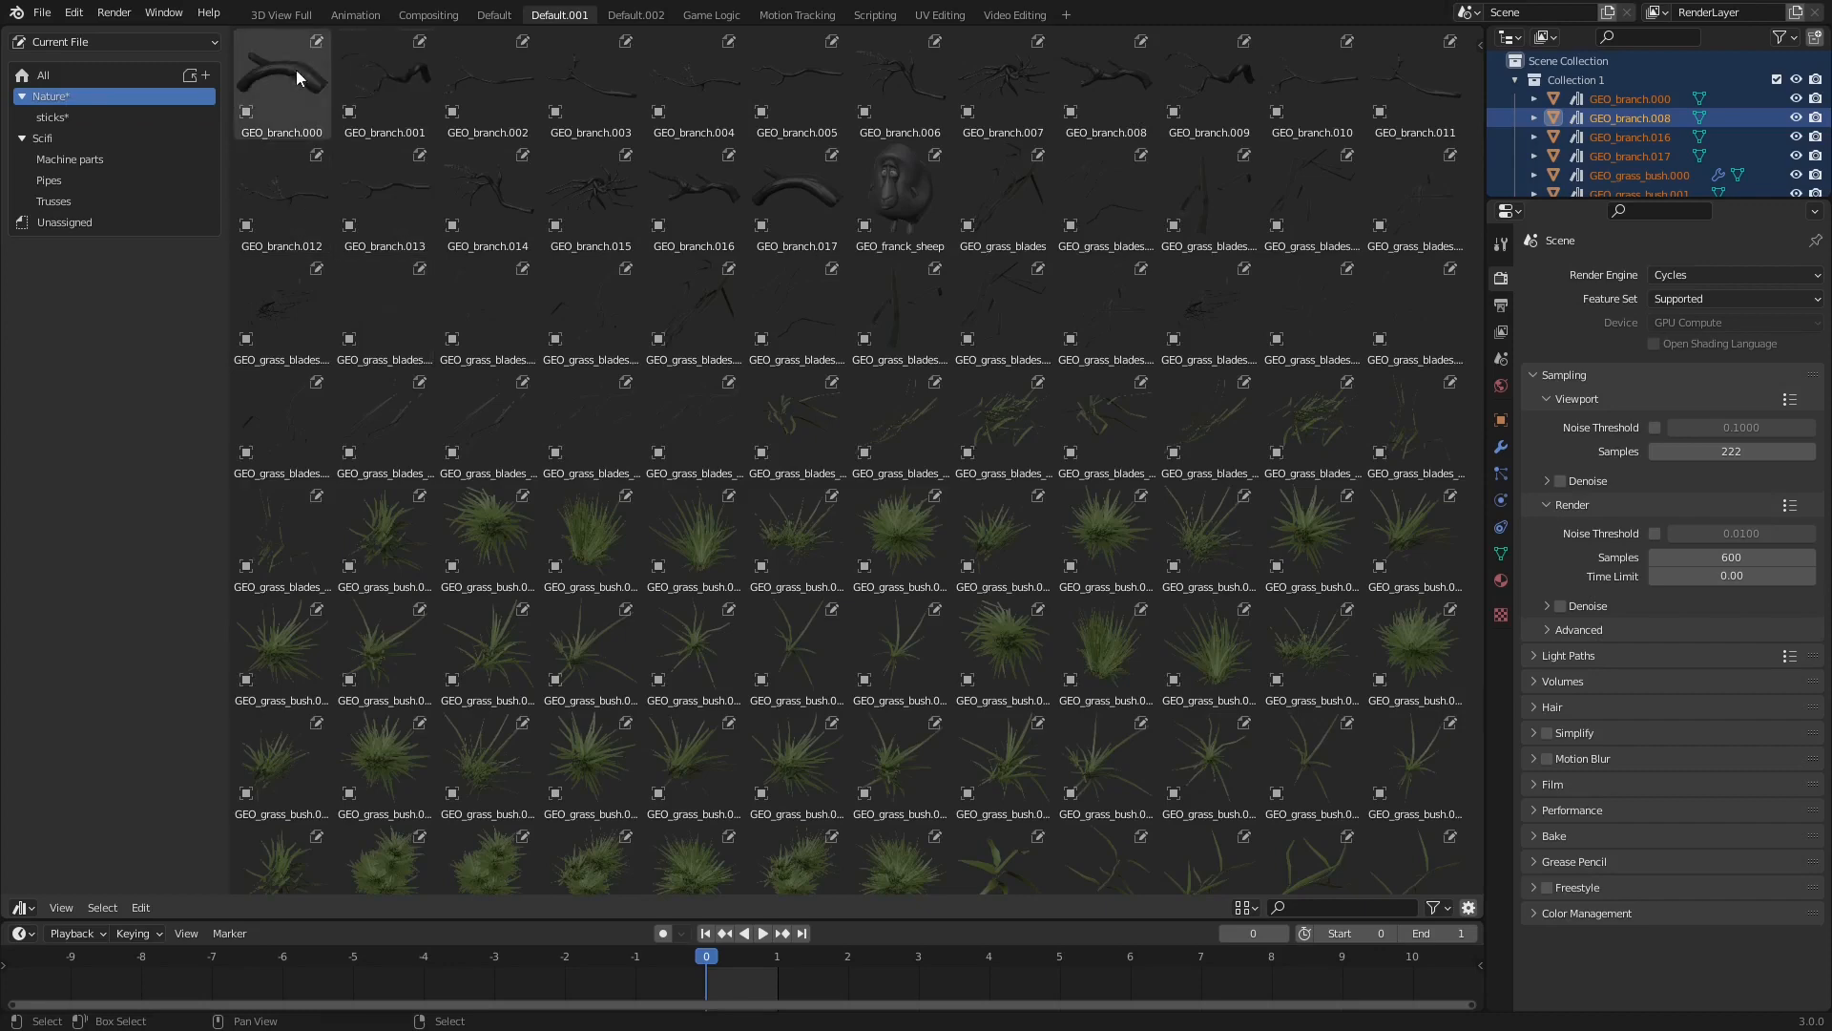
left_click_drag(232, 29, 809, 216)
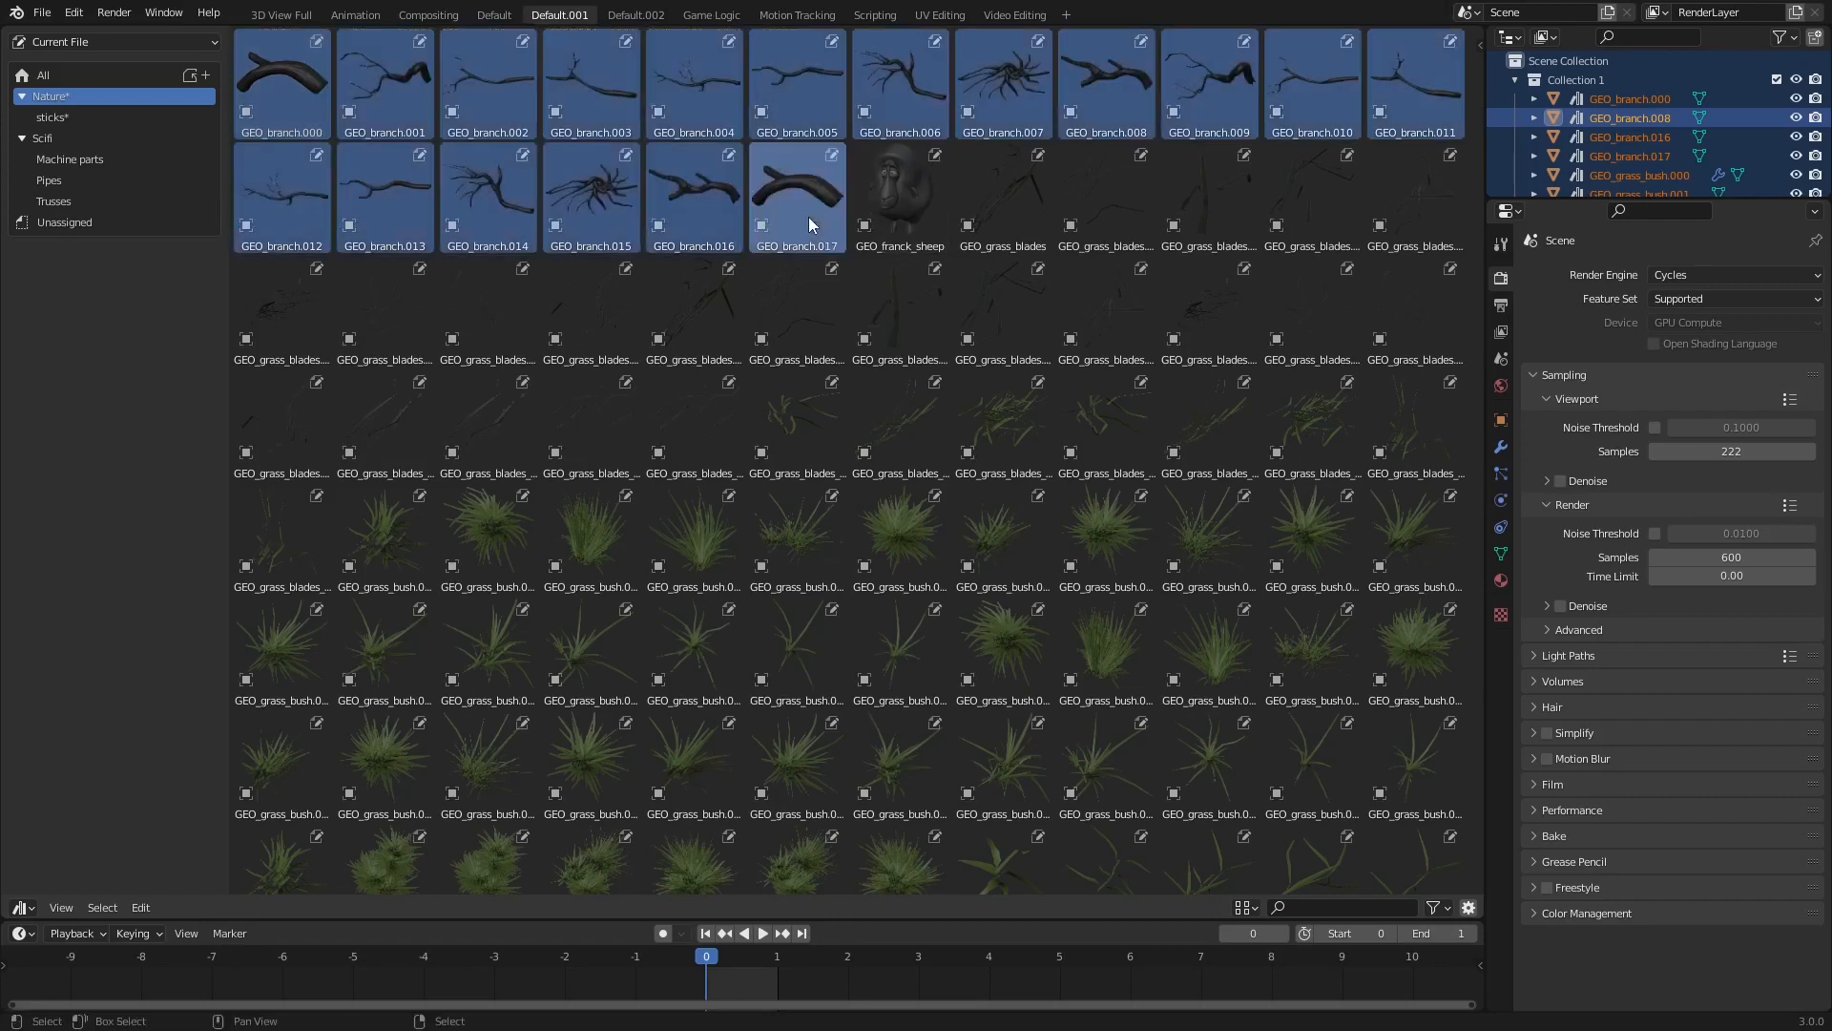
left_click_drag(590, 84, 172, 115)
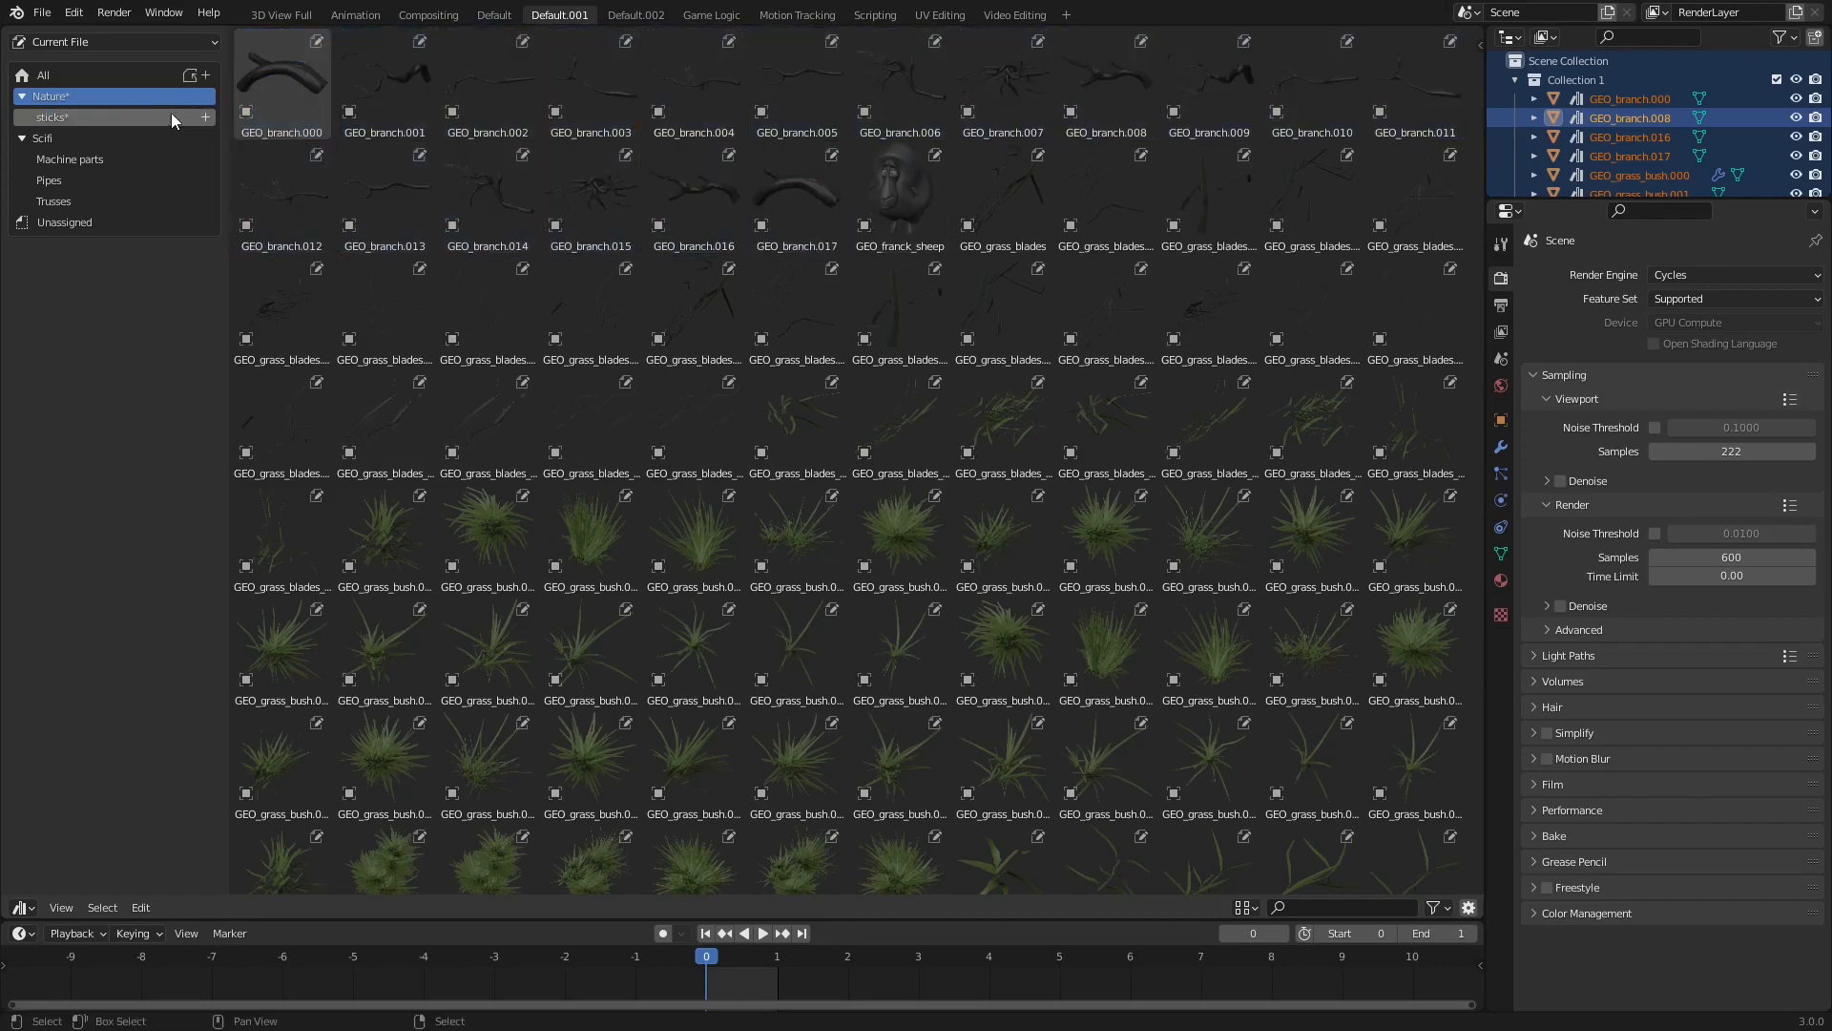
Add a child catalog named rocks under Nature and move the dark, detailed and light rock assets into it.
left_click(204, 97)
double_click(120, 123)
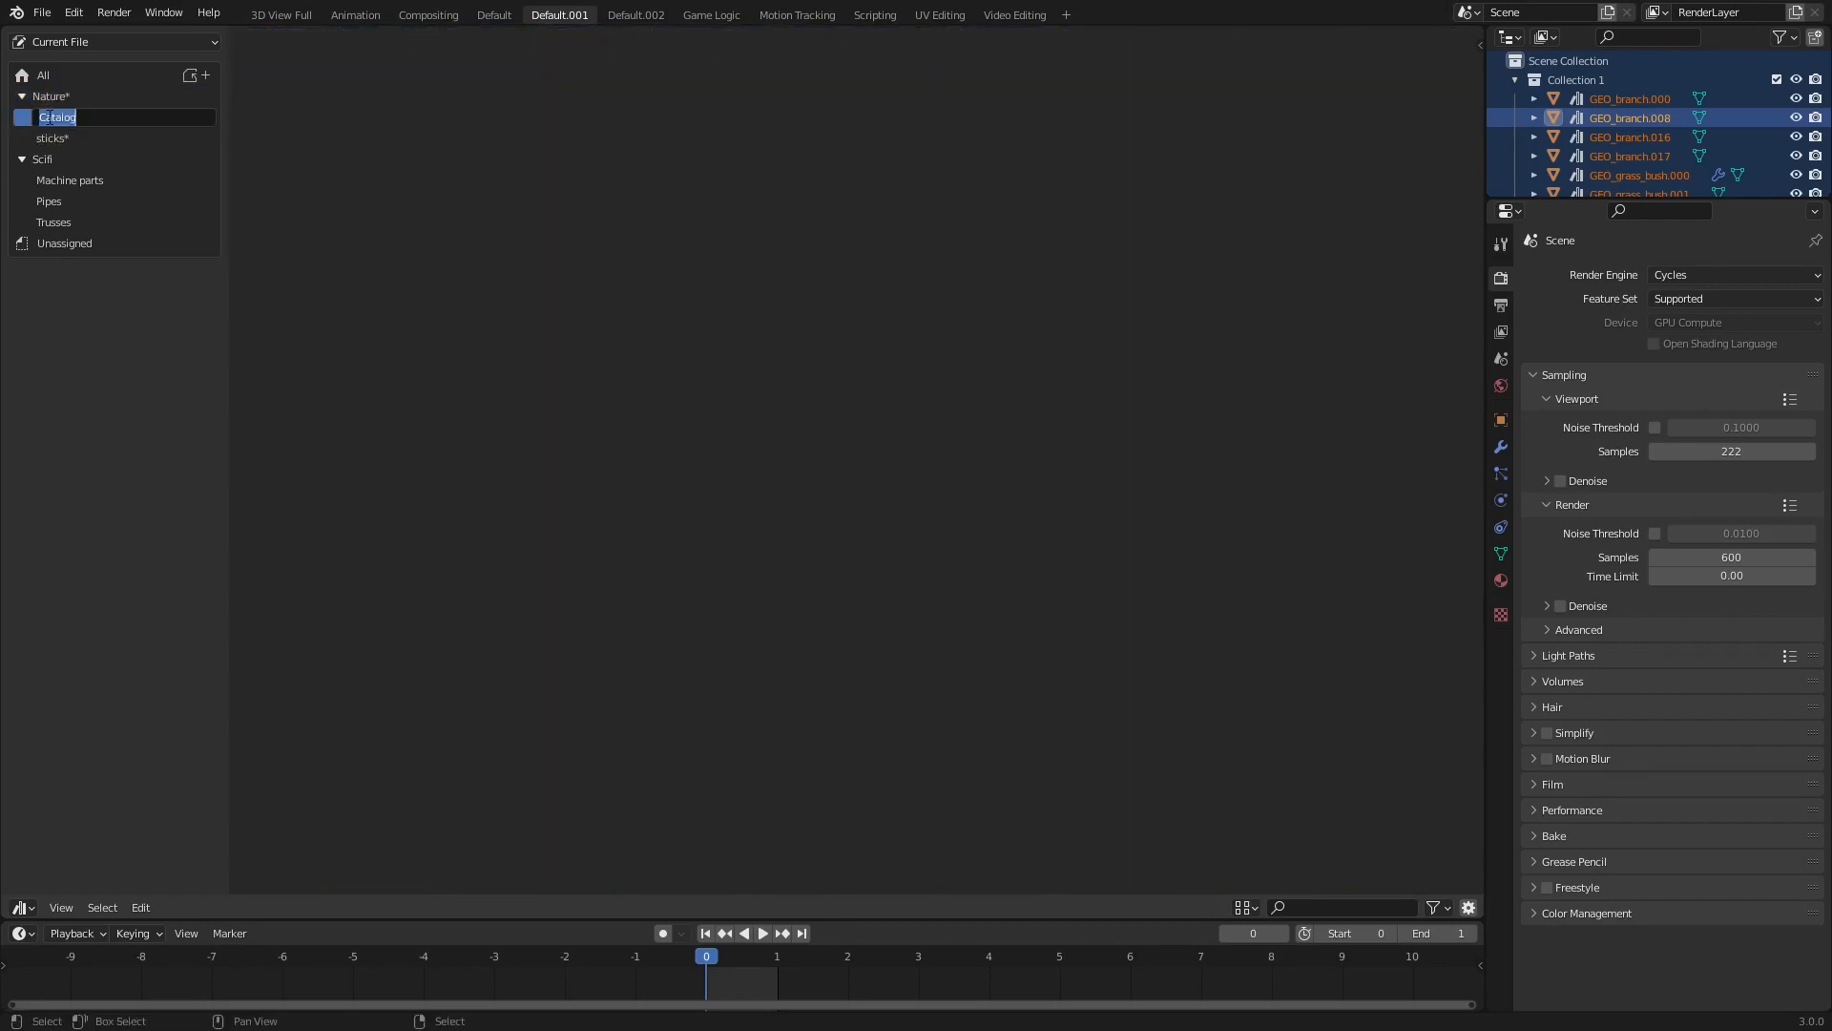
left_click_drag(745, 37, 1306, 754)
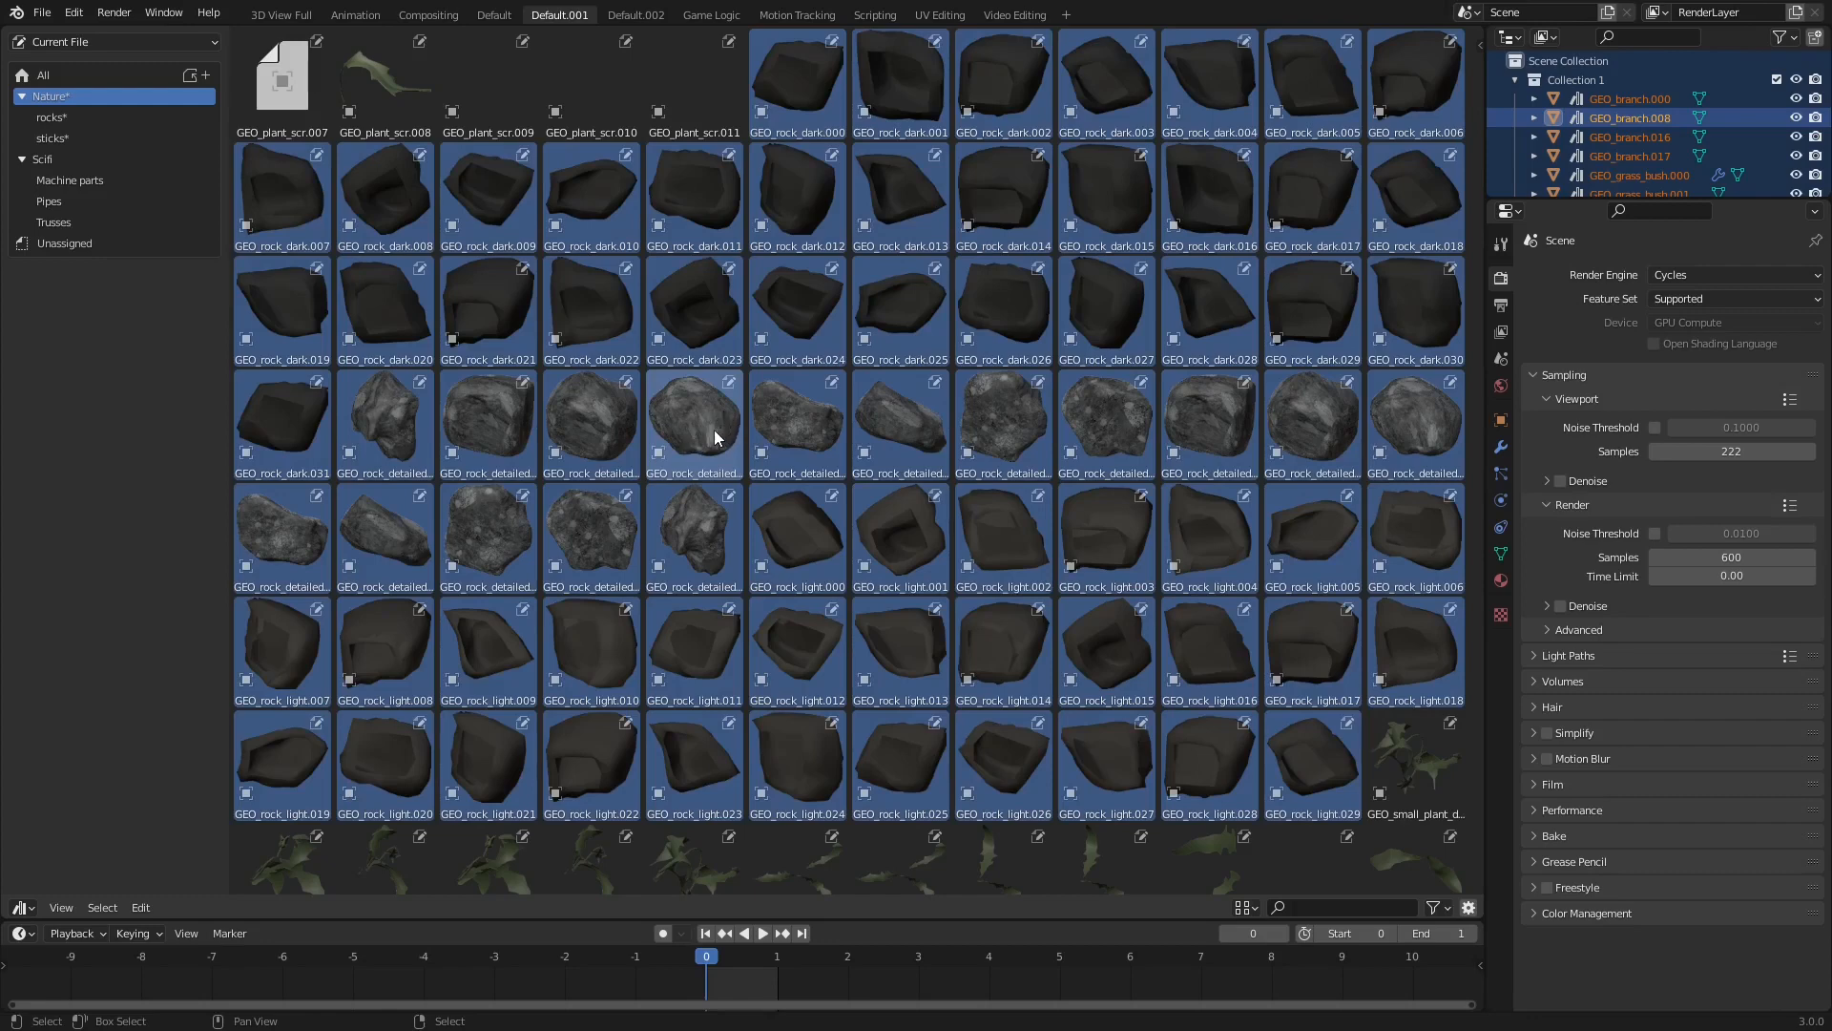
left_click_drag(720, 421, 106, 111)
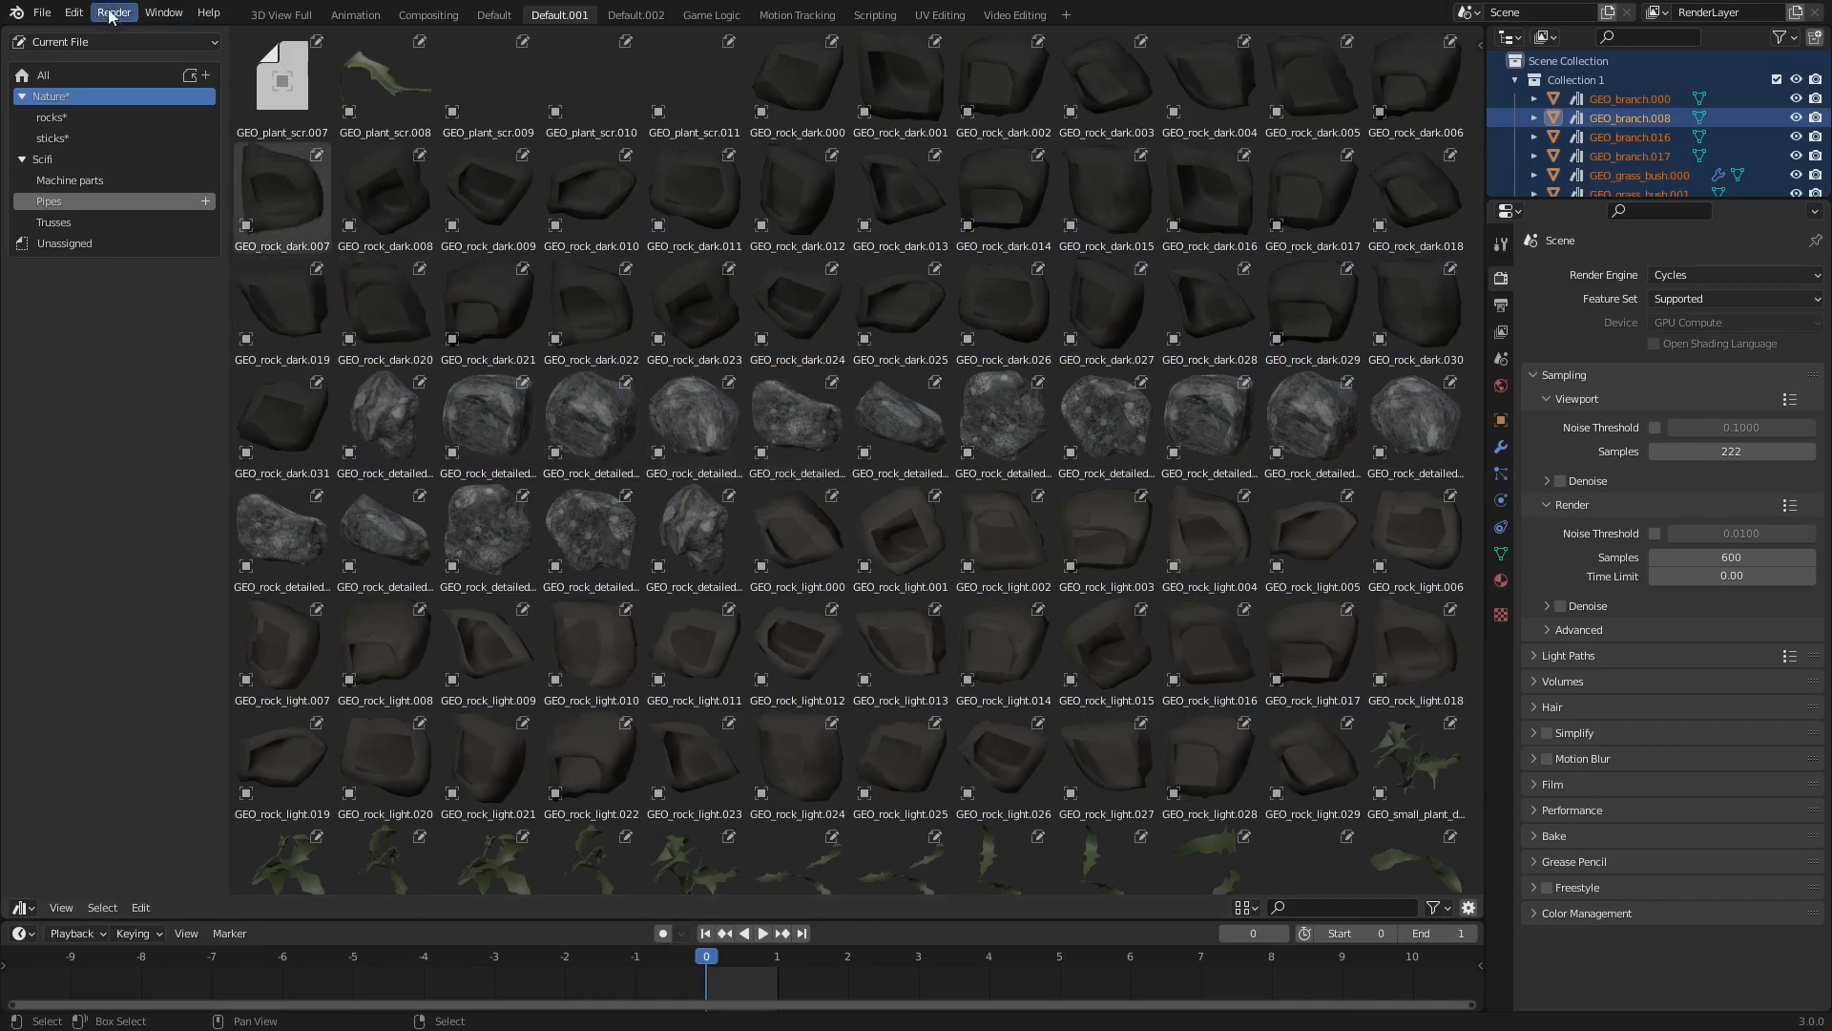
Save the asset file, switch to the new Blender scene, and refresh its Main Library asset list.
left_click(42, 12)
left_click(69, 139)
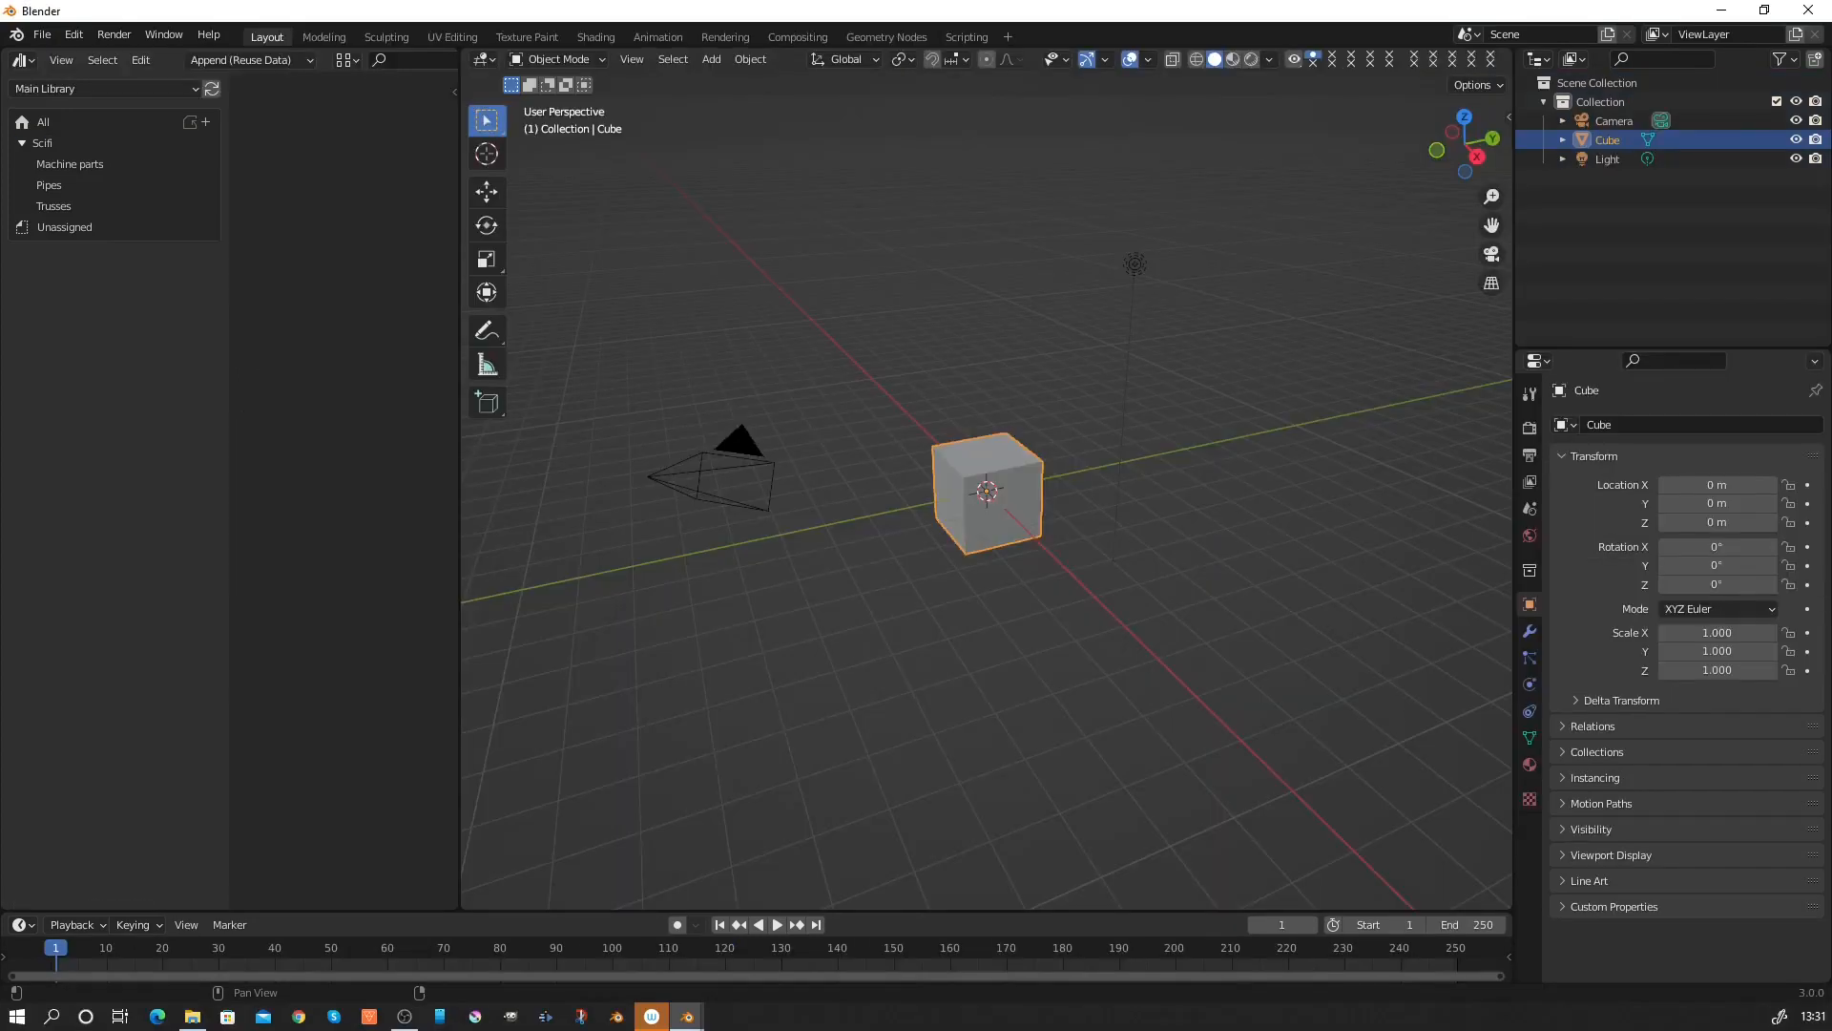
left_click(213, 89)
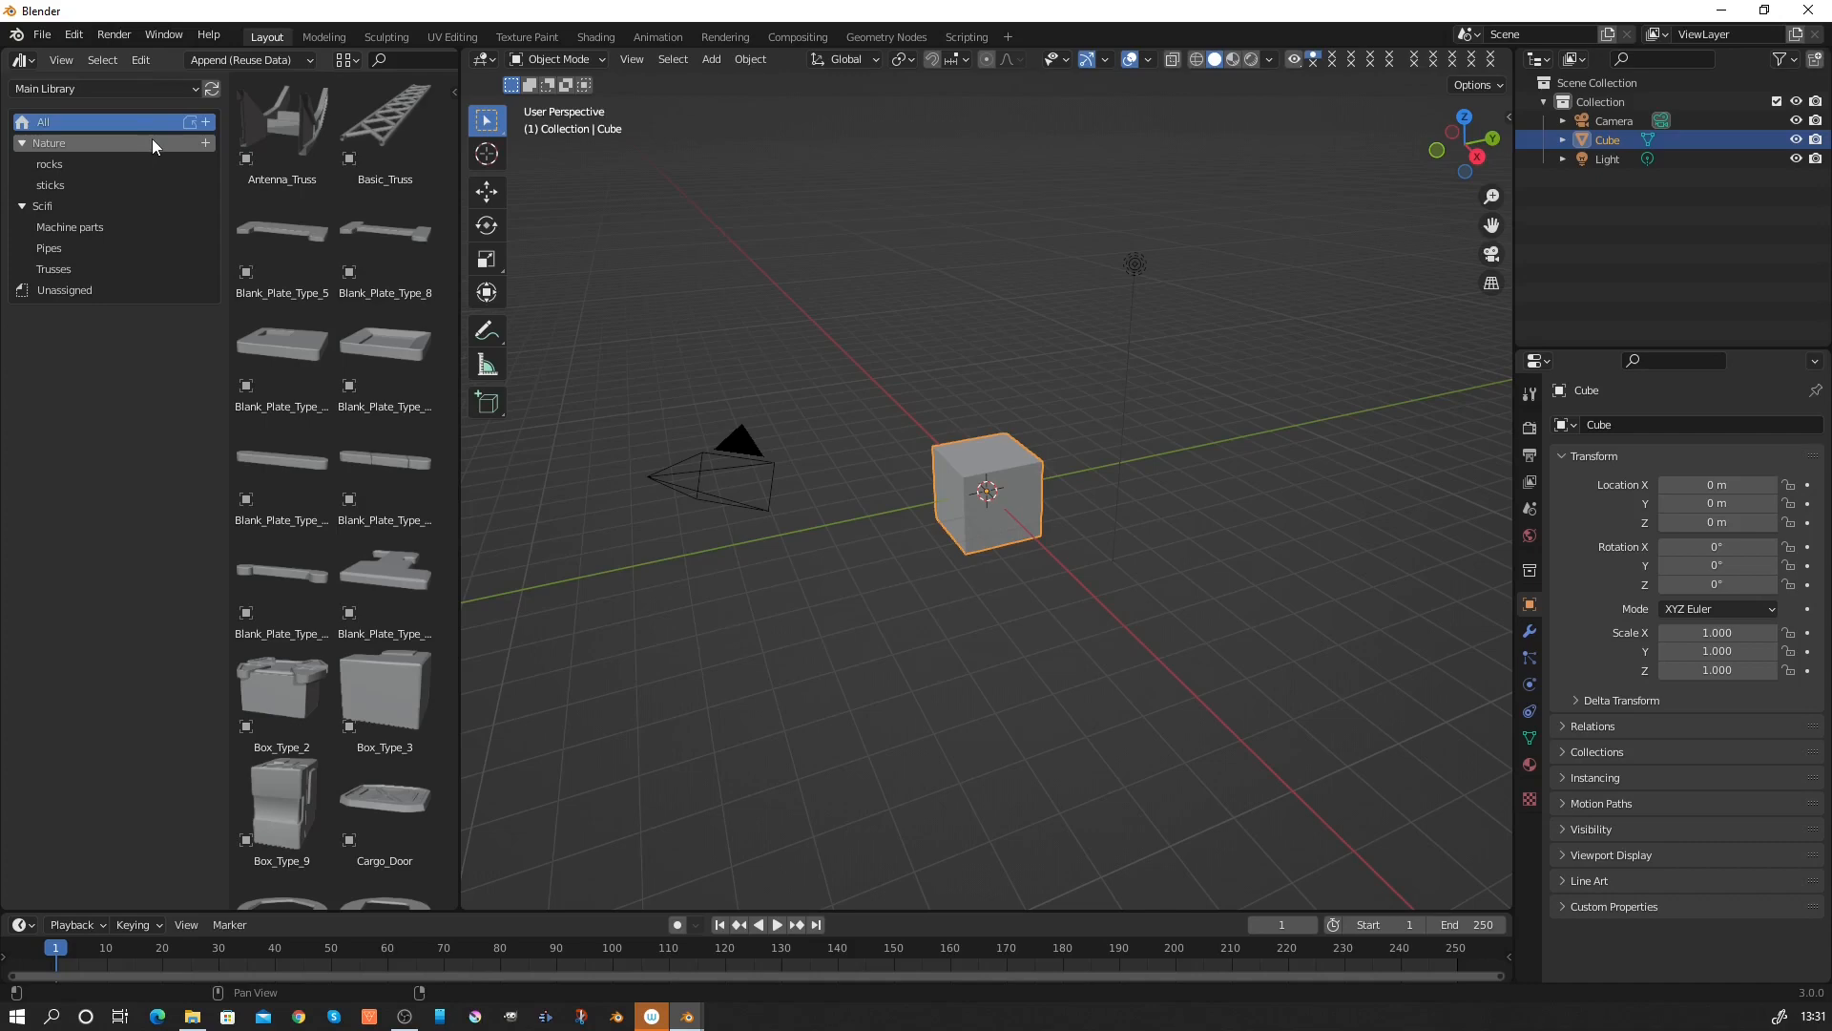
Look through the rocks and sticks catalogs and expand the Plants and rocks subcatalogs of the Main Library.
left_click(111, 168)
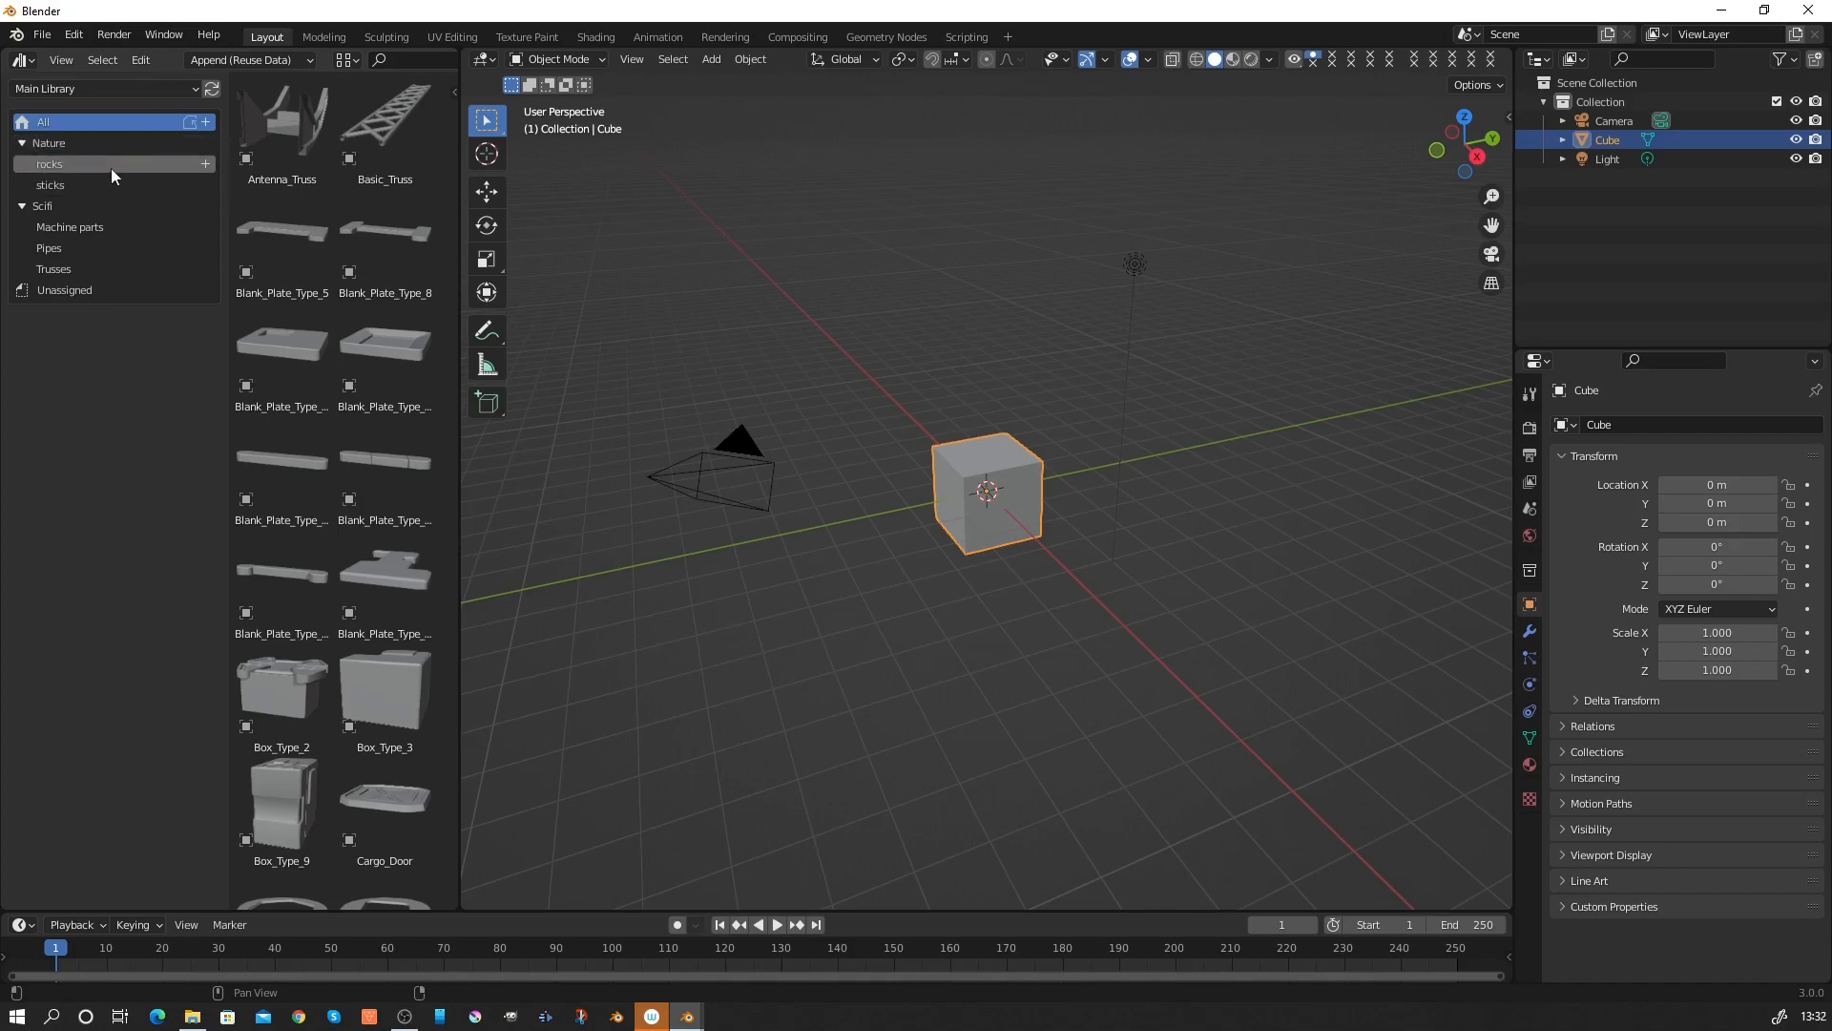
scroll(261, 232, "down", 5)
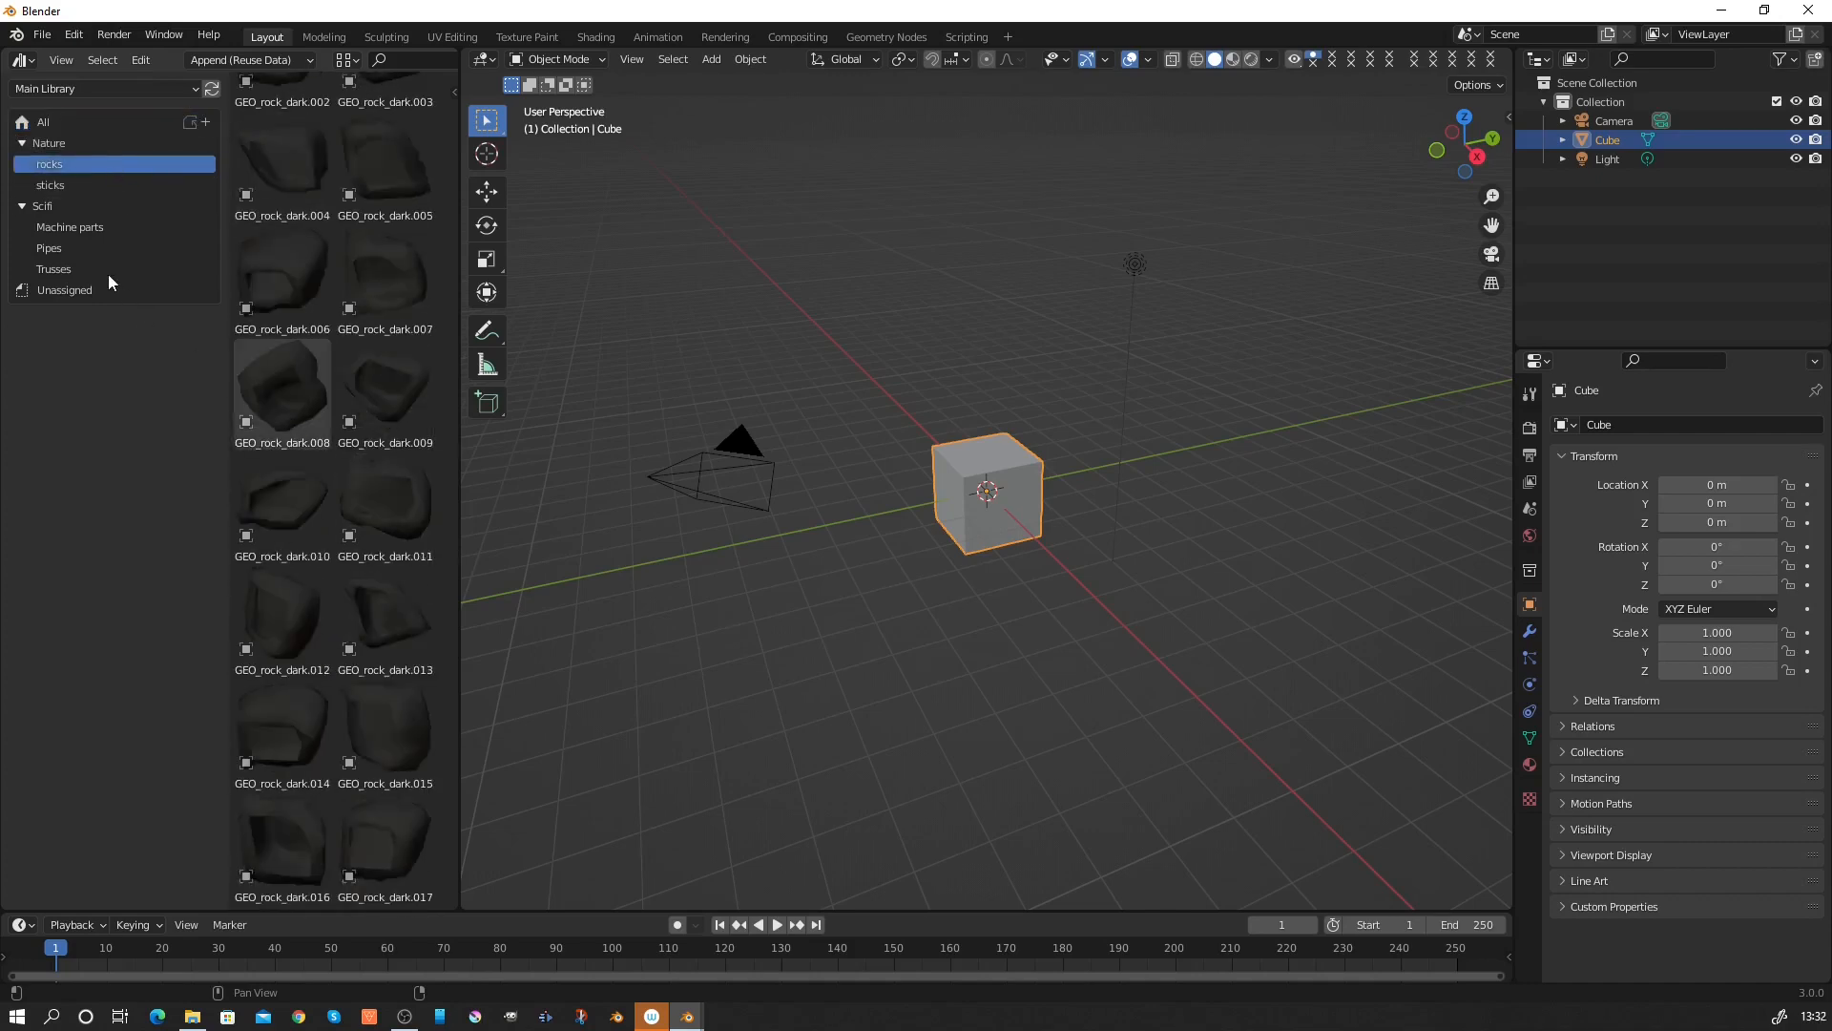
left_click(105, 184)
scroll(362, 534, "up", 3)
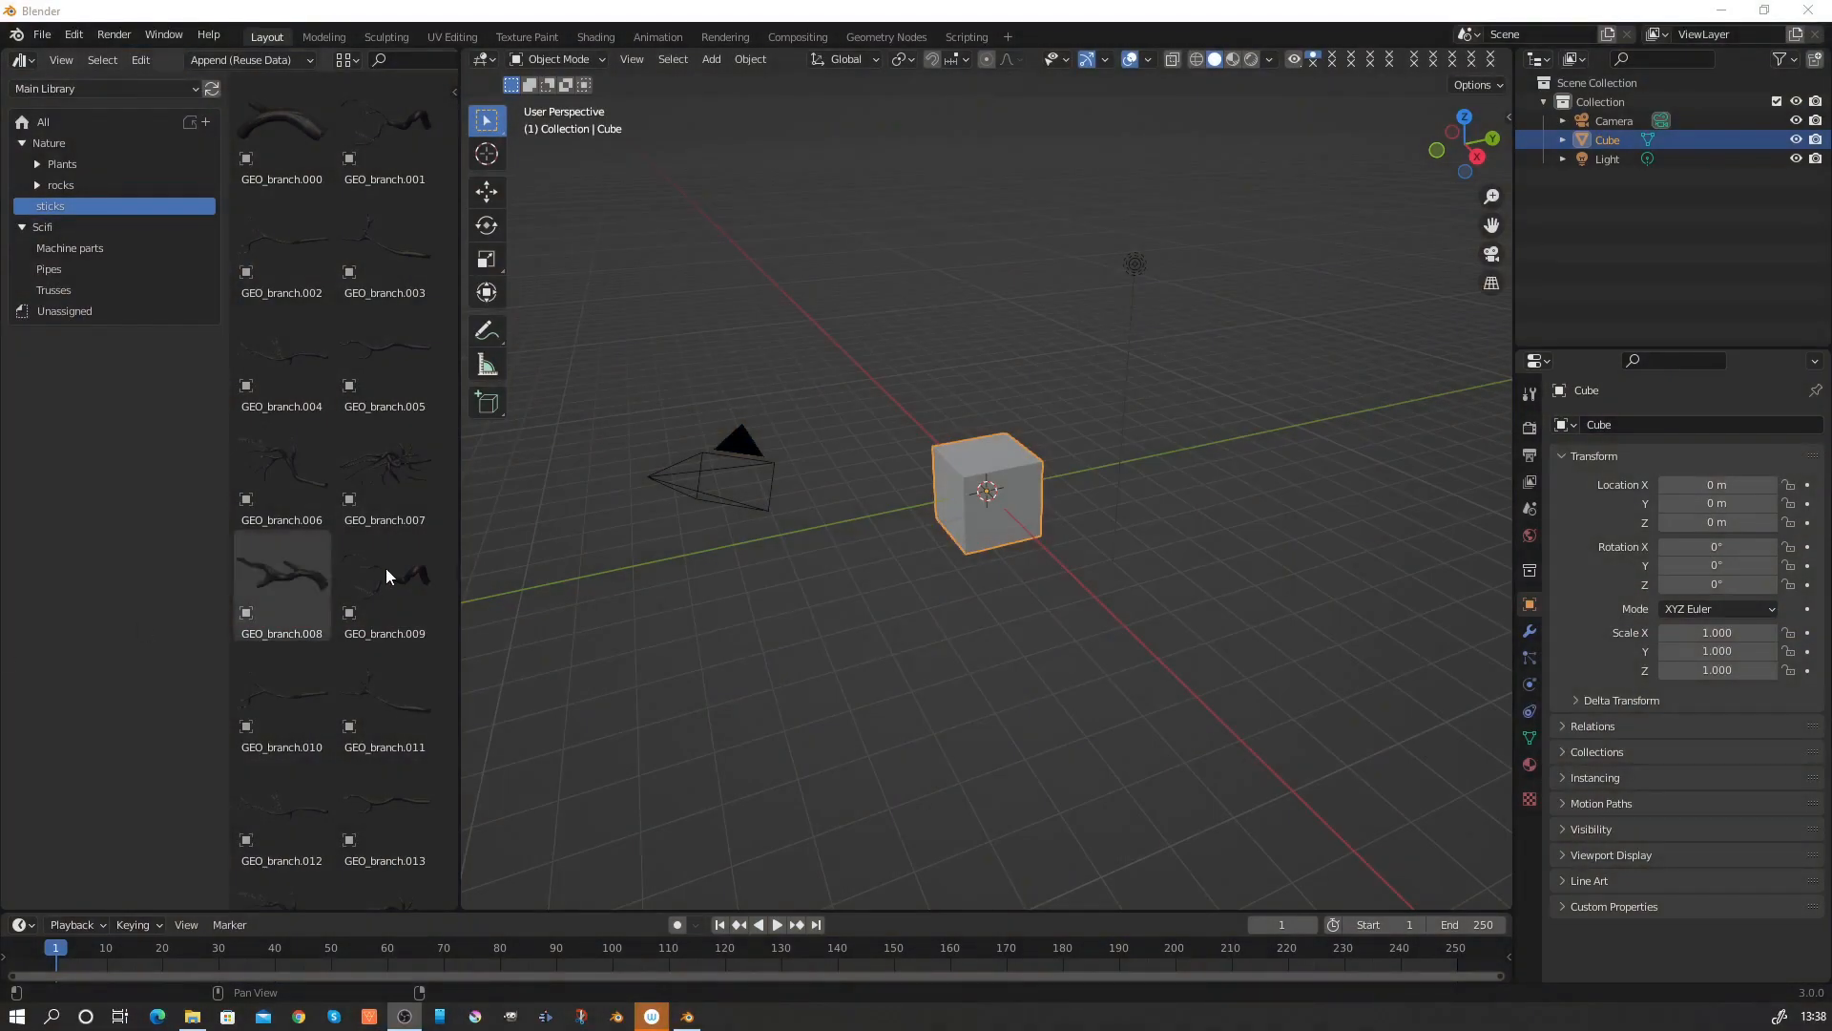
left_click(38, 165)
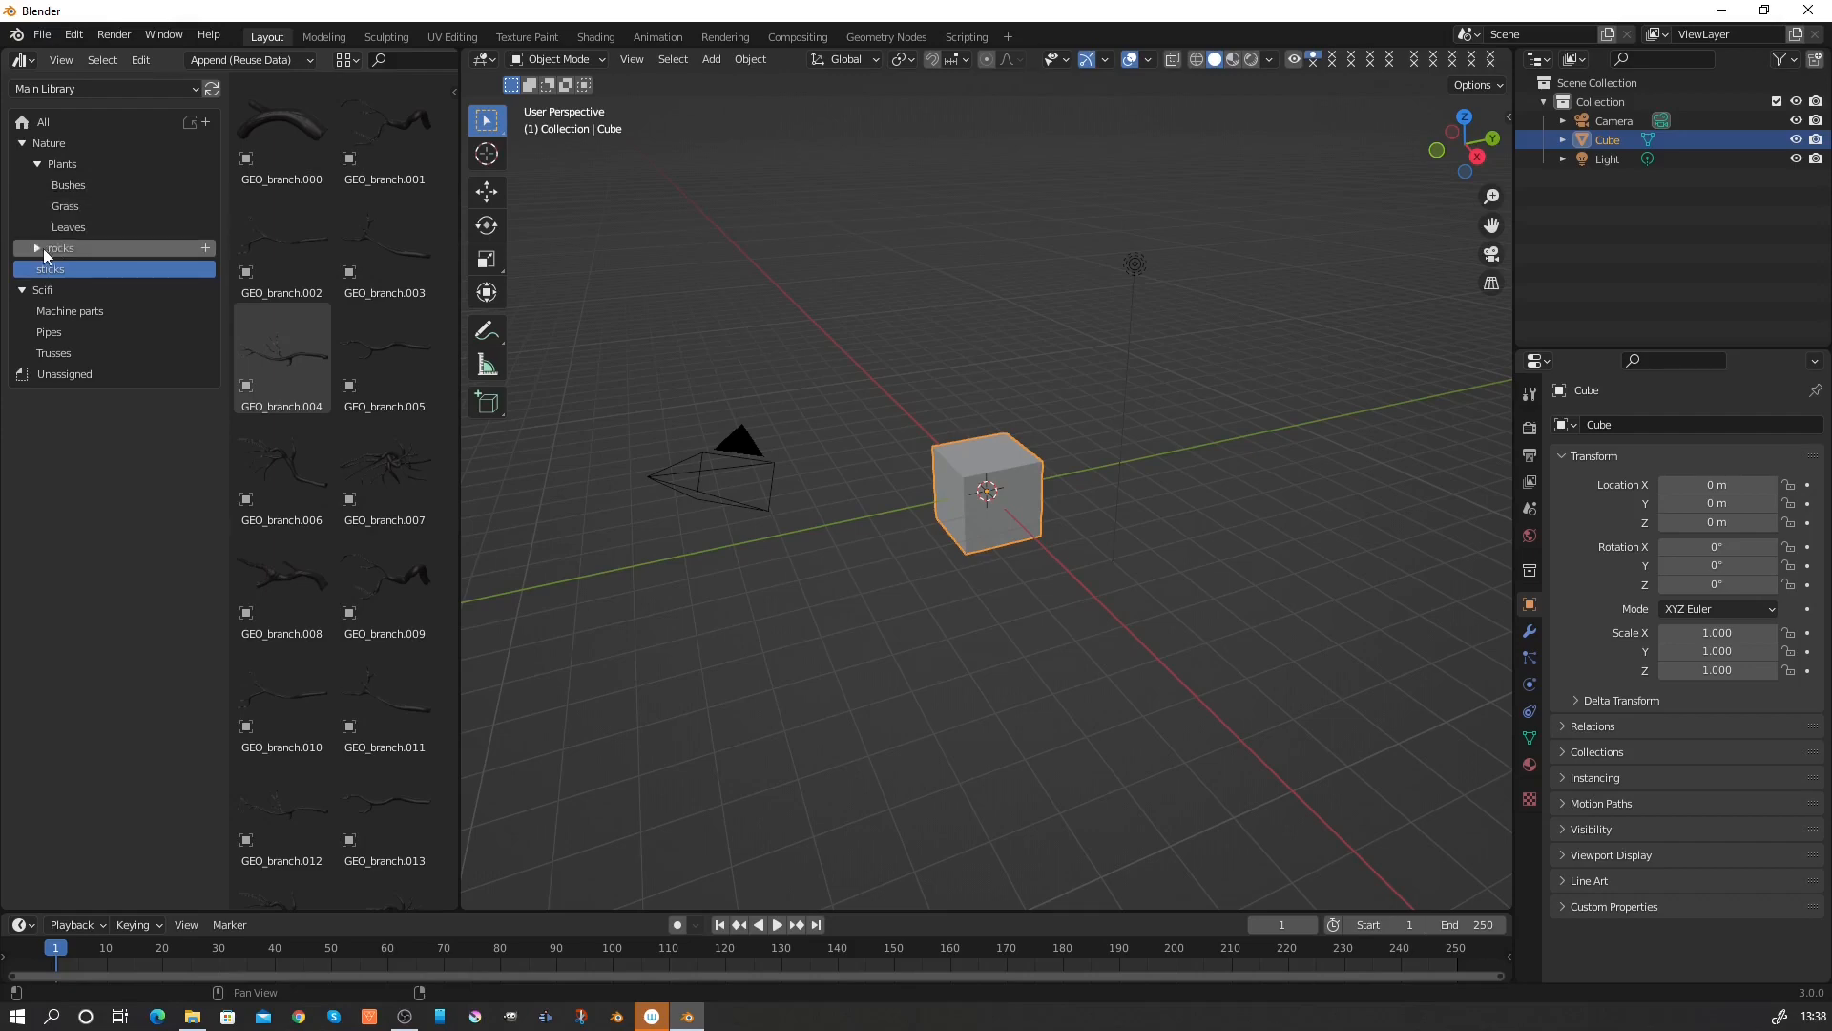
left_click(37, 248)
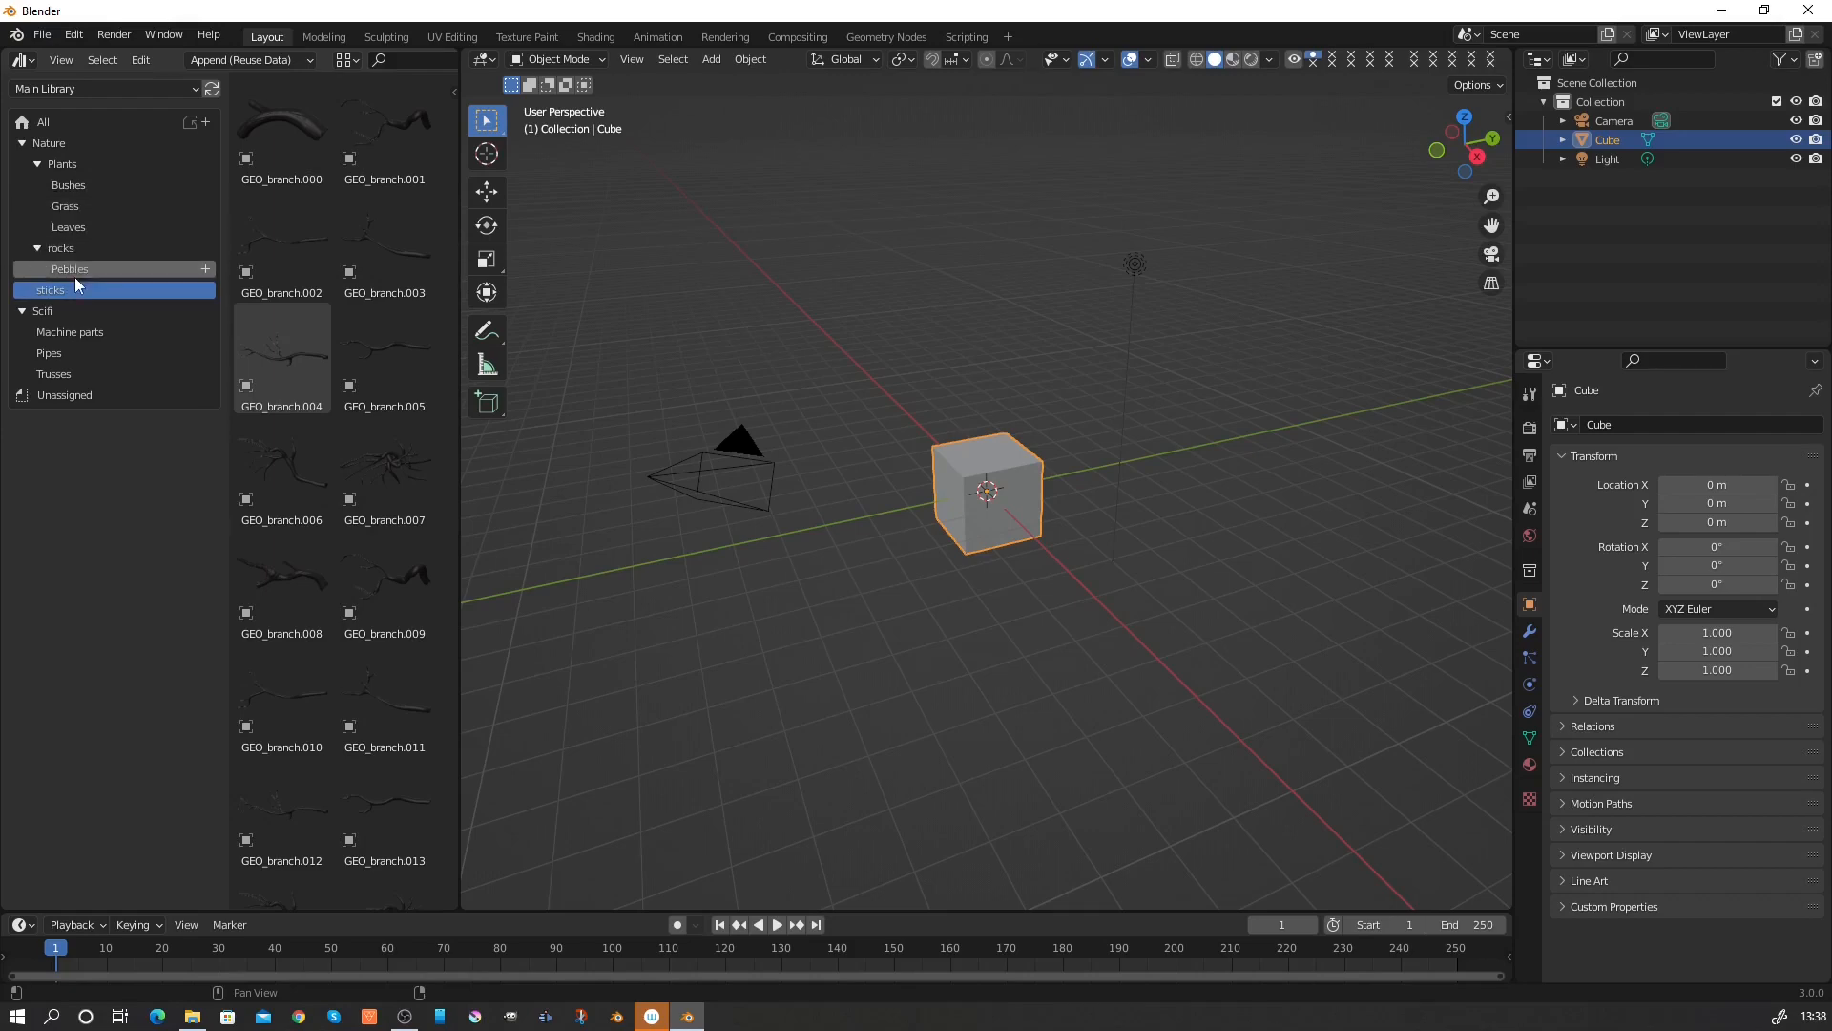
Place GEO_pebbles.003 from the rocks catalog on top of the cube and scale it up to about 25.8.
left_click(82, 250)
left_click_drag(376, 255, 1012, 473)
scroll(1011, 473, "up", 10)
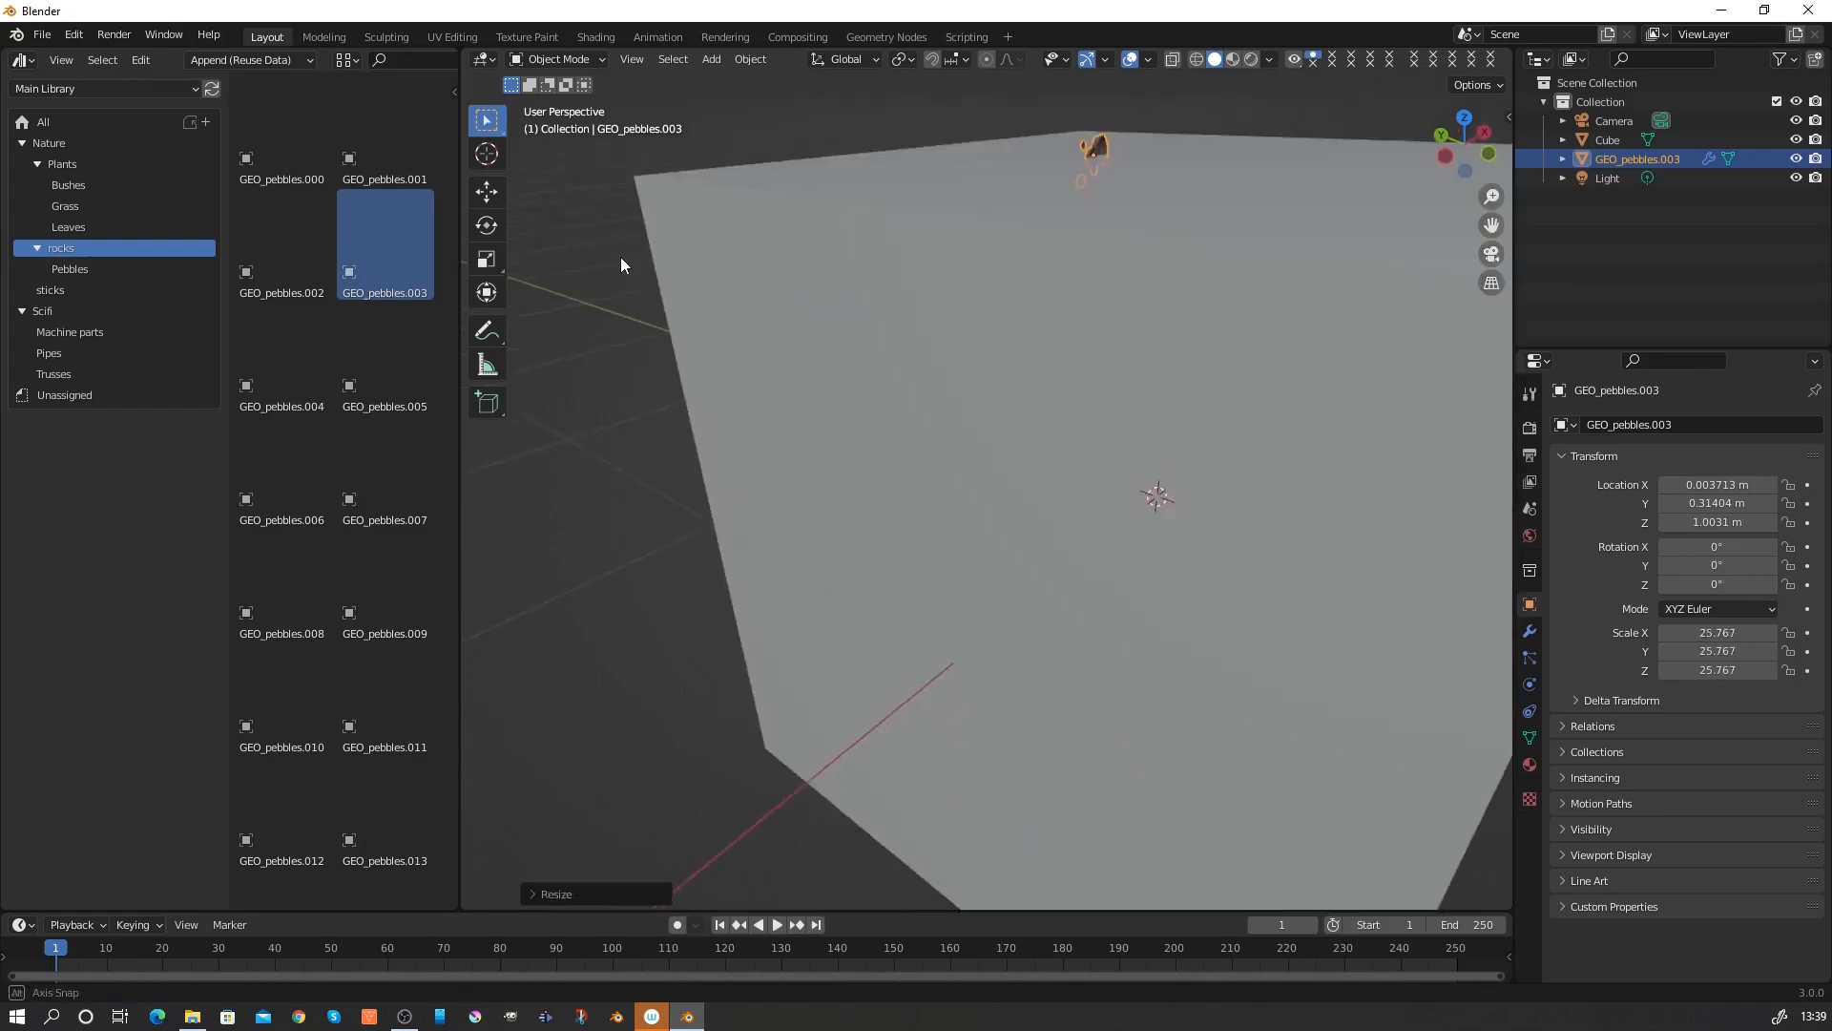
middle_click_drag(621, 258, 1135, 243)
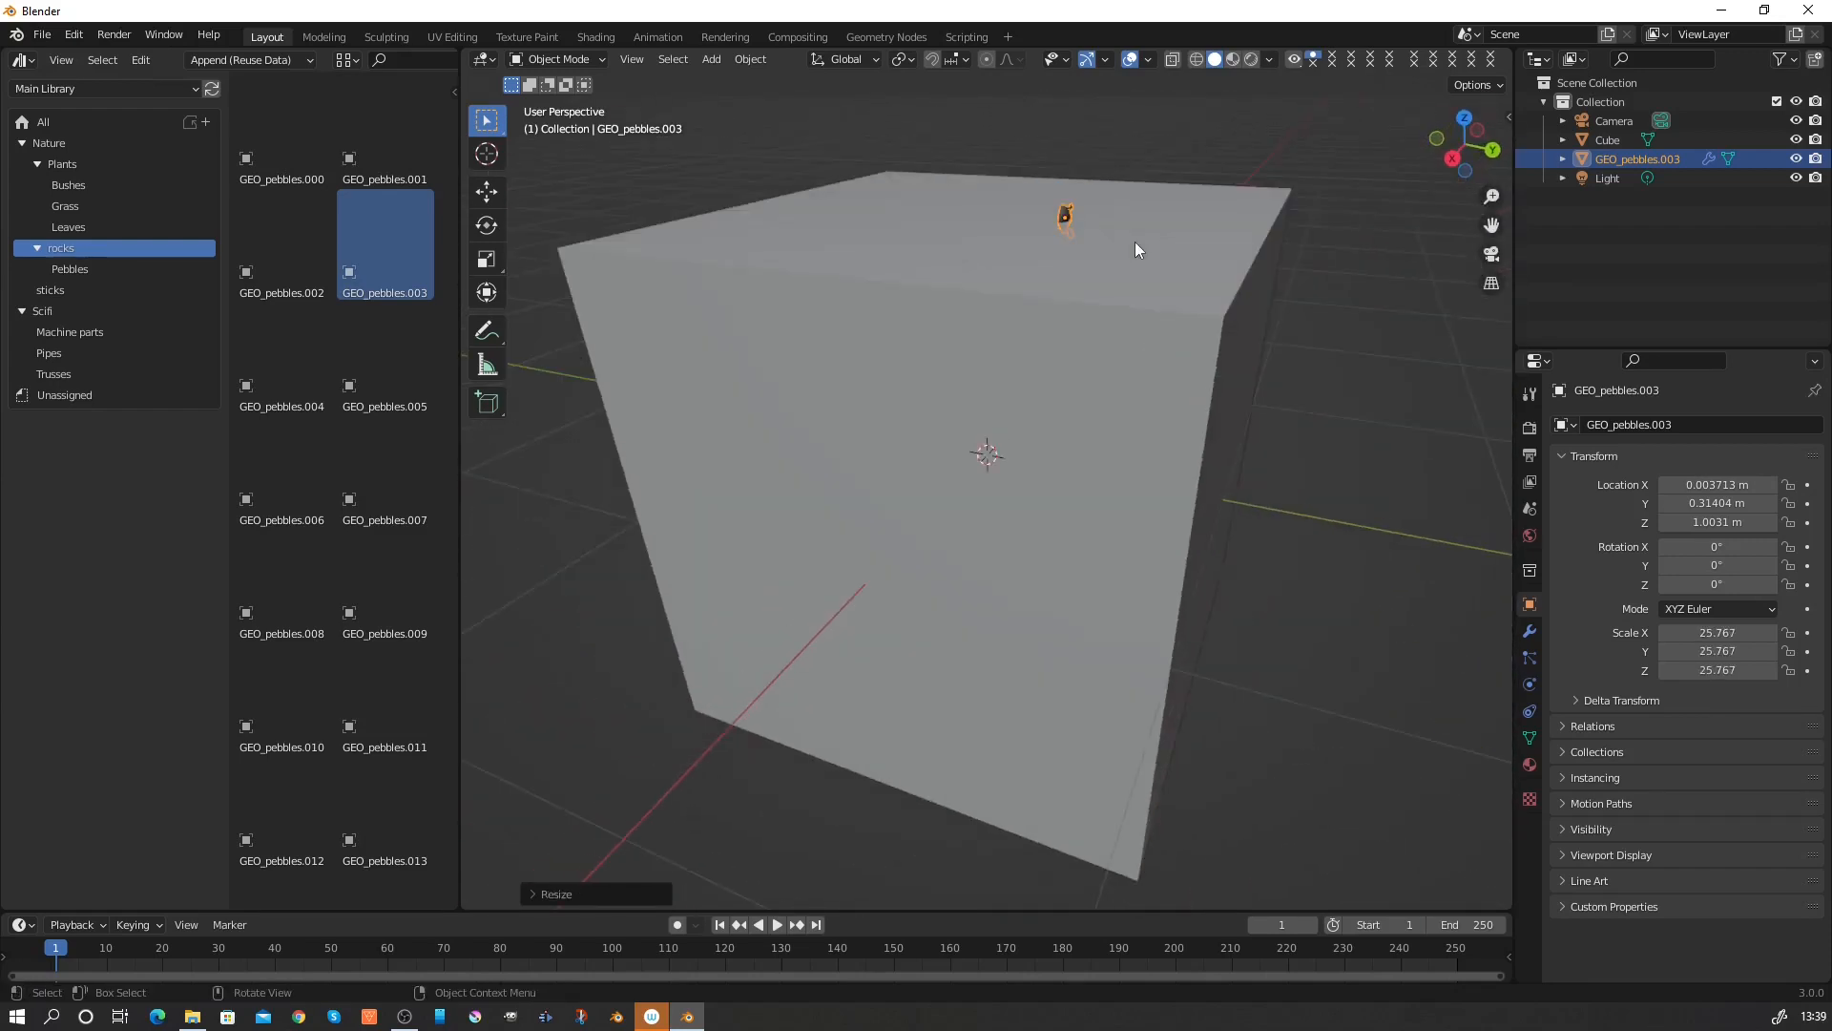
From the Scifi catalog, place Blank_Plate_Type_20 on the cube's positive X face and Blank_Plate_Type_19 on its top face.
left_click(96, 315)
left_click(395, 363)
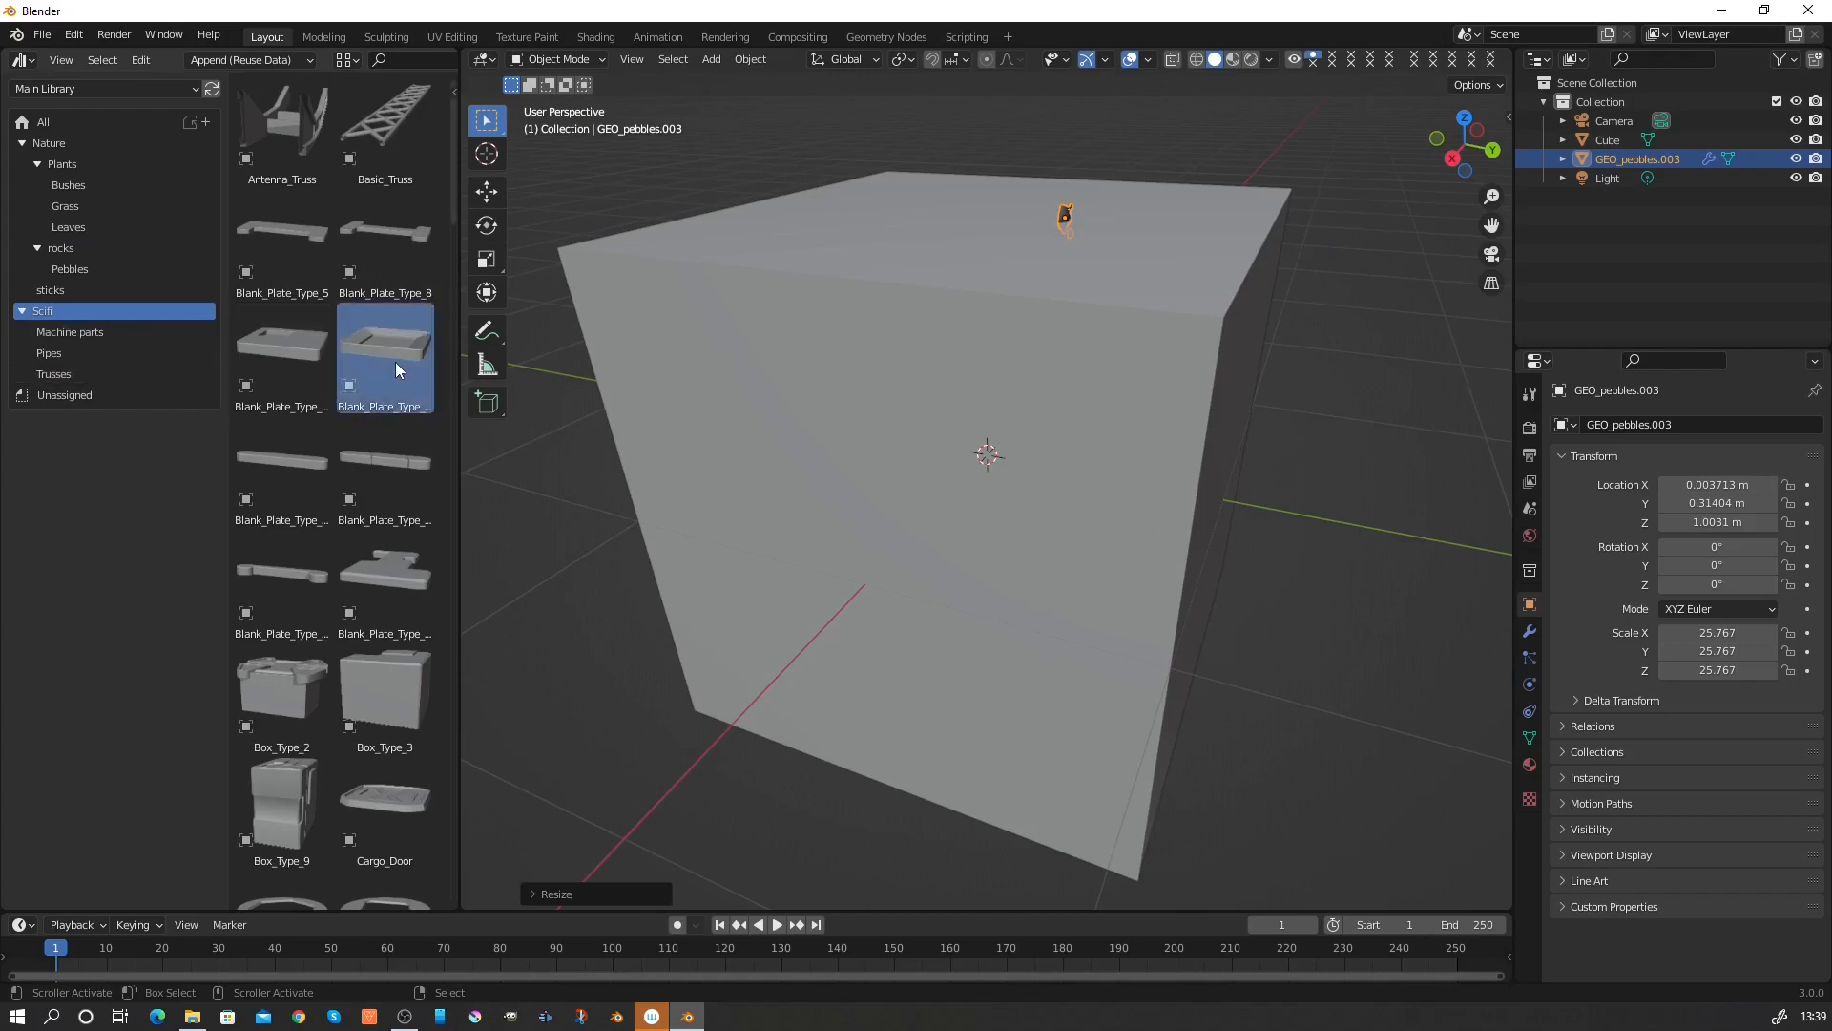
left_click_drag(395, 362, 862, 502)
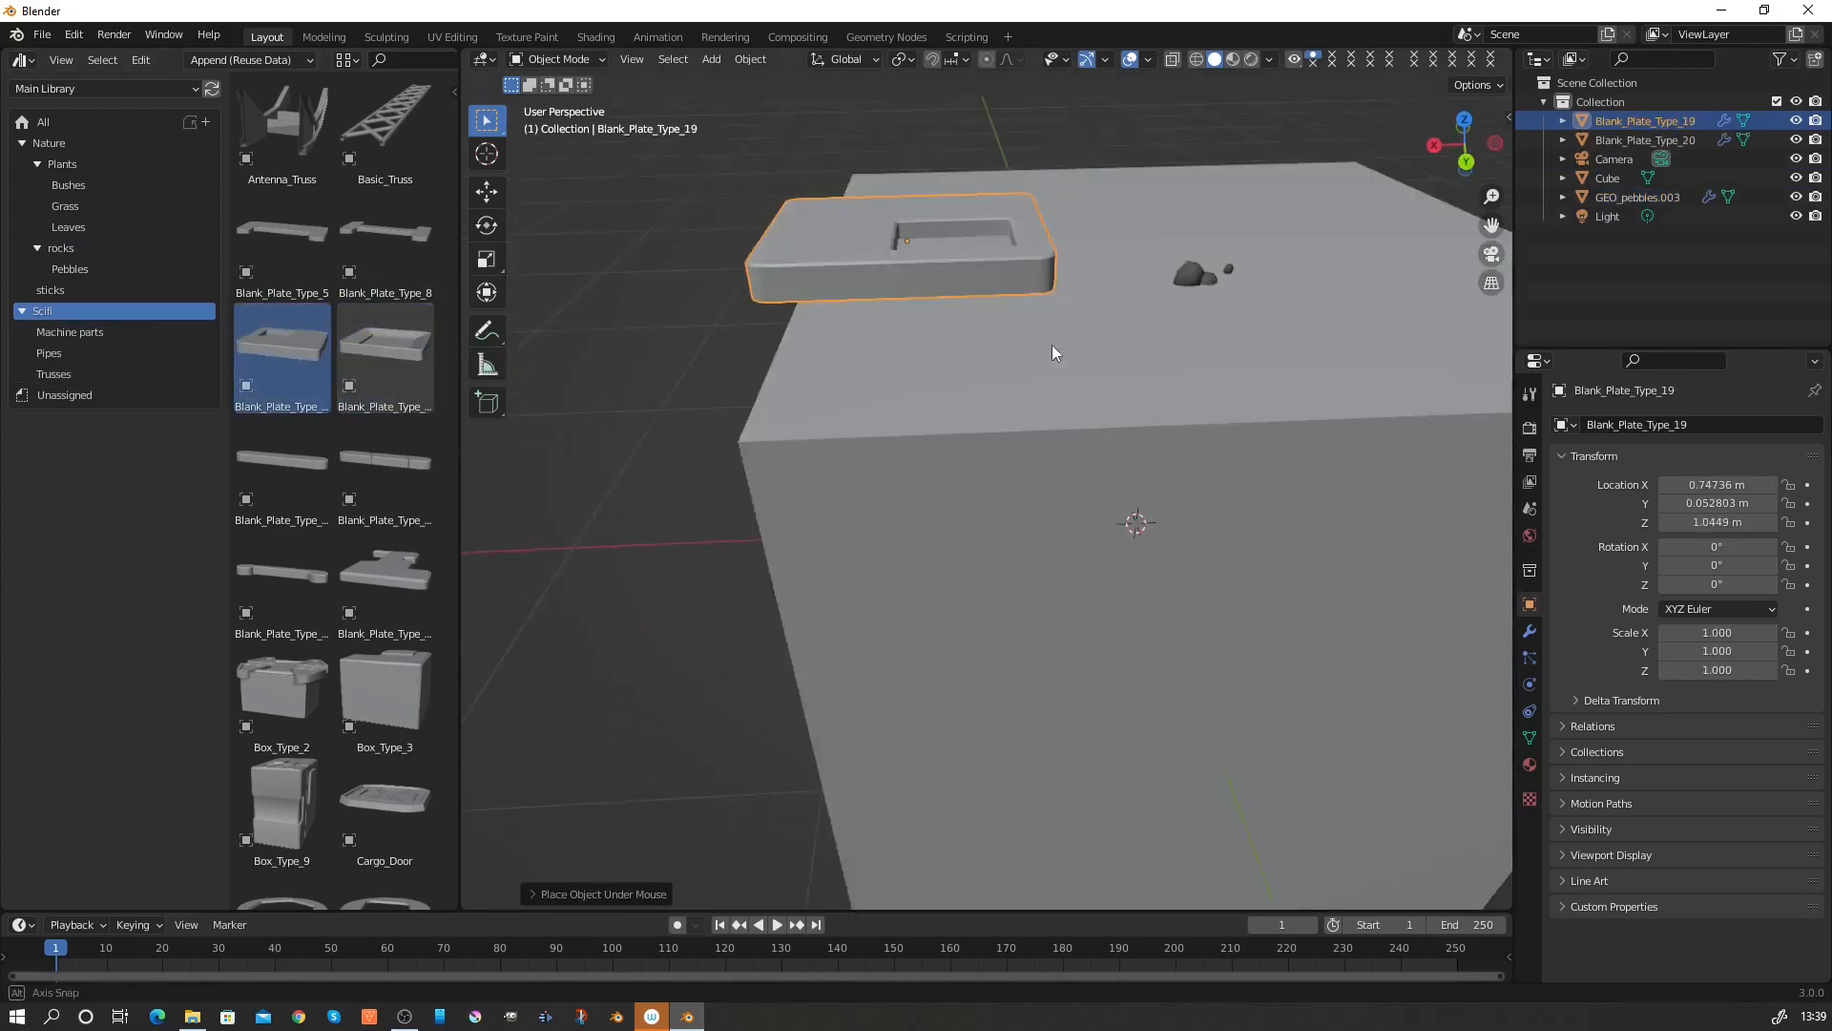
Move Blank_Plate_Type_19 along the X axis to about 0.58 m so it sits within the cube's top face.
middle_click_drag(1052, 345, 1511, 317)
key("g")
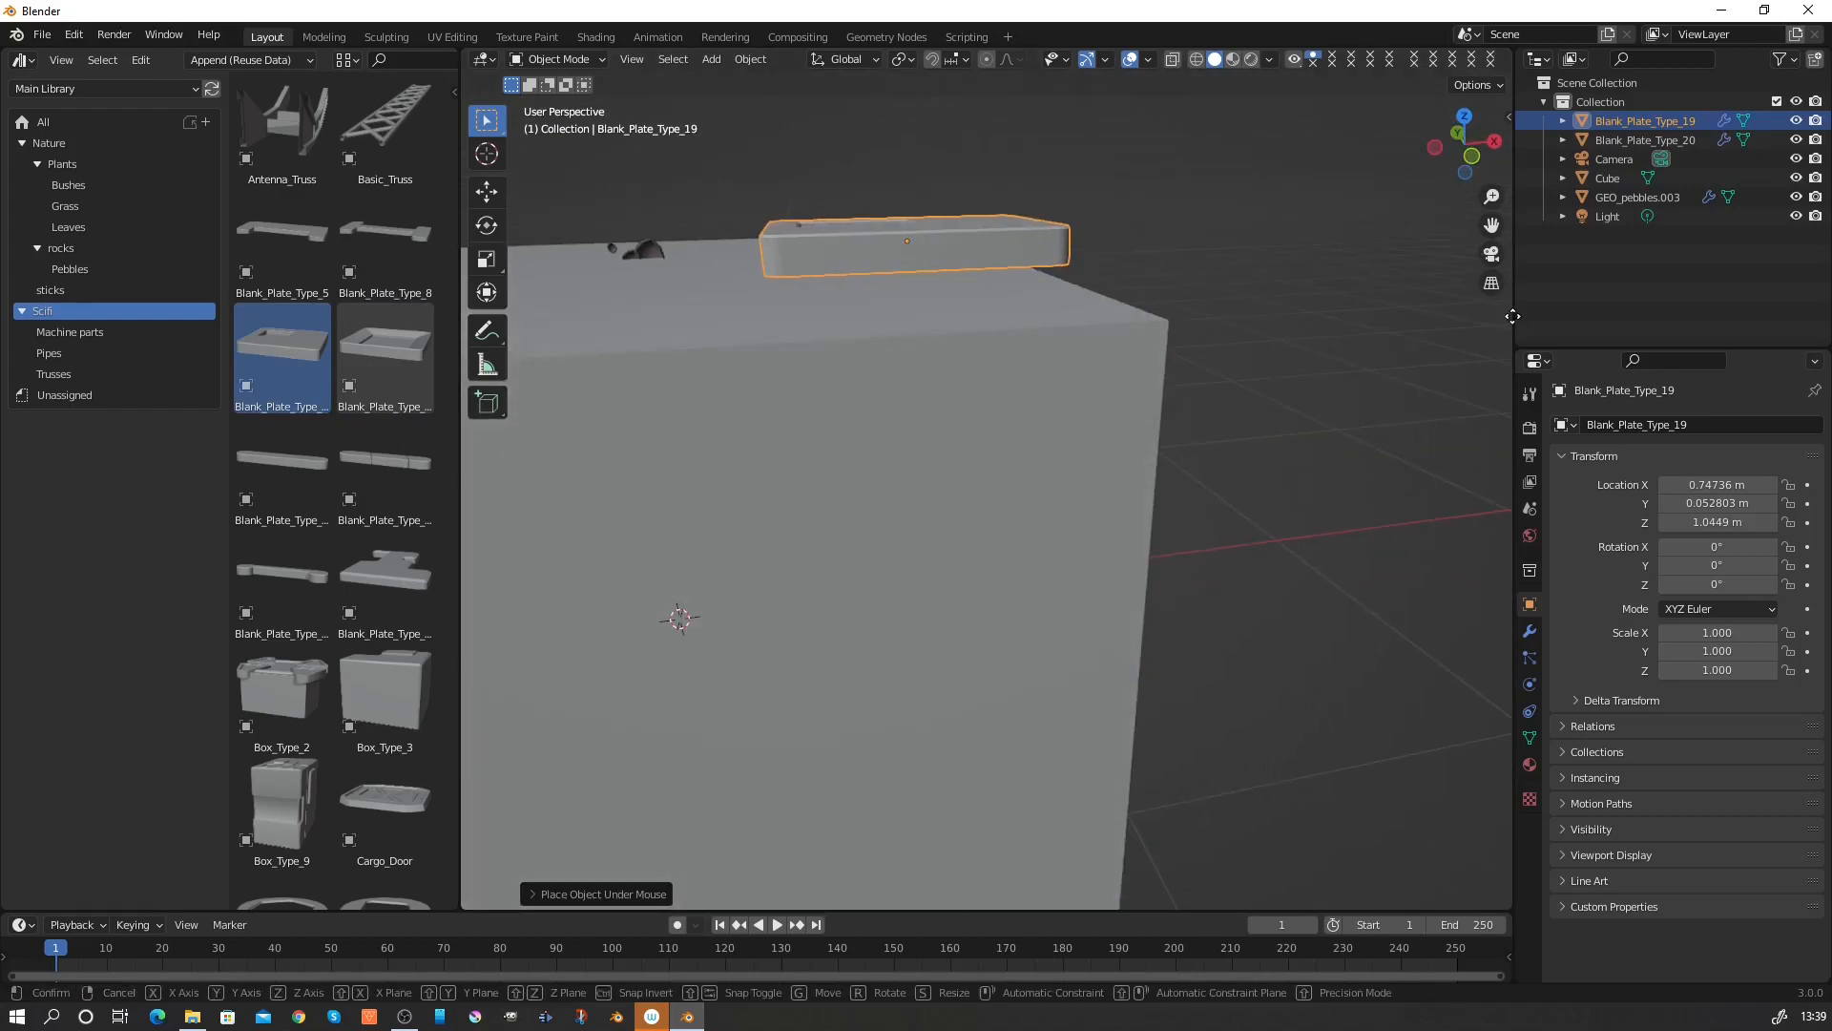
key("x")
left_click(1450, 323)
middle_click_drag(1450, 323, 1002, 370)
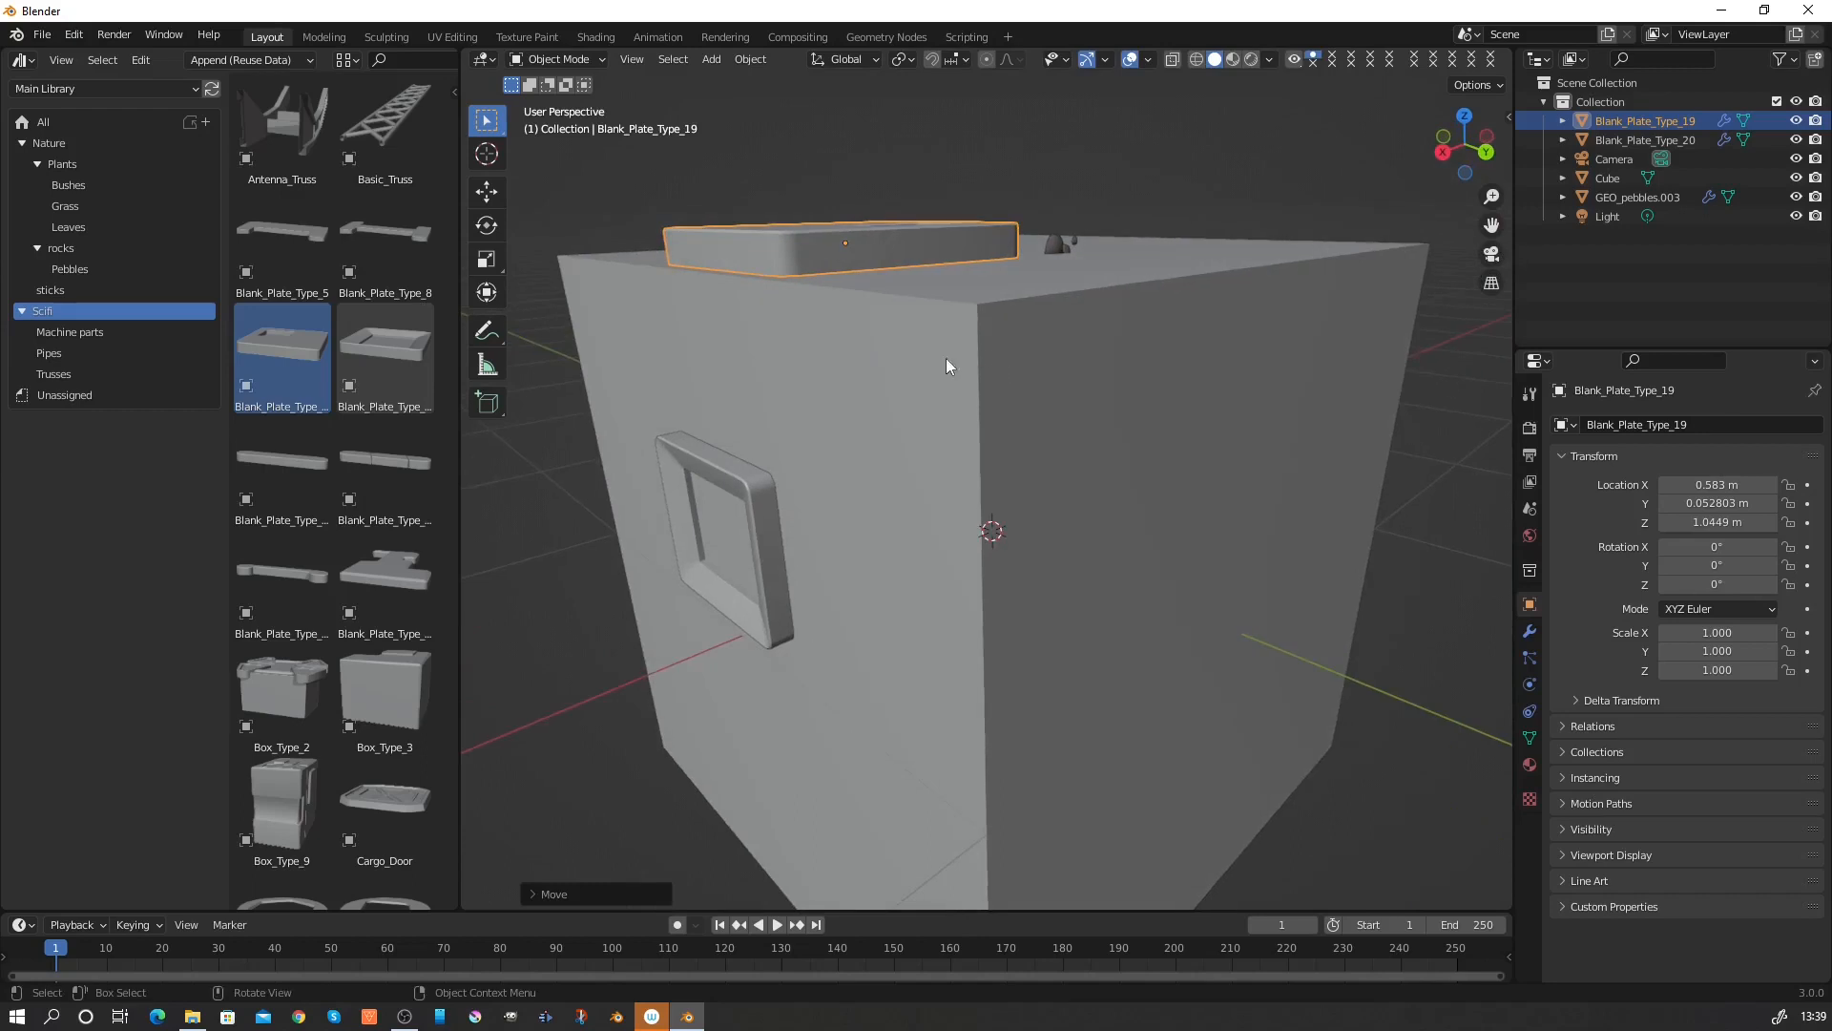
Place Circle_To_Quad on the cube's positive X face beside the plate and Box_Type_9 on the positive Y face.
scroll(946, 359, "down", 2)
scroll(392, 723, "down", 3)
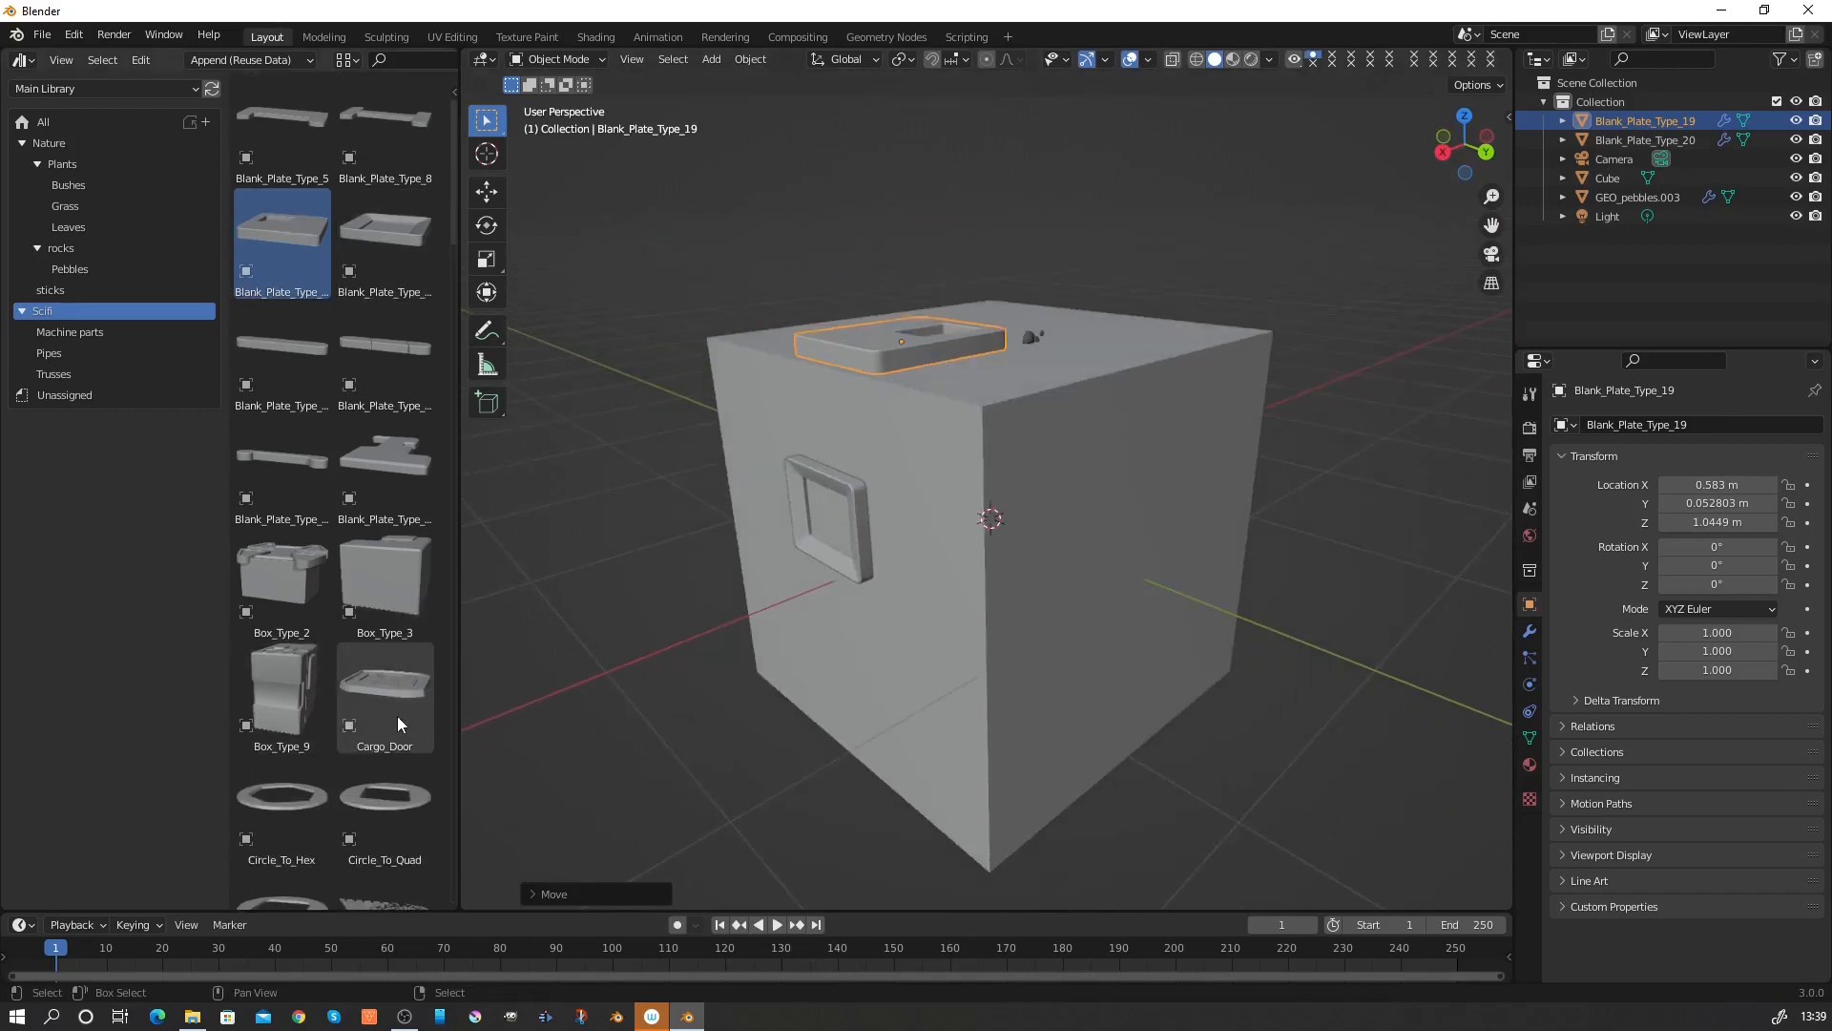
left_click_drag(397, 797, 939, 564)
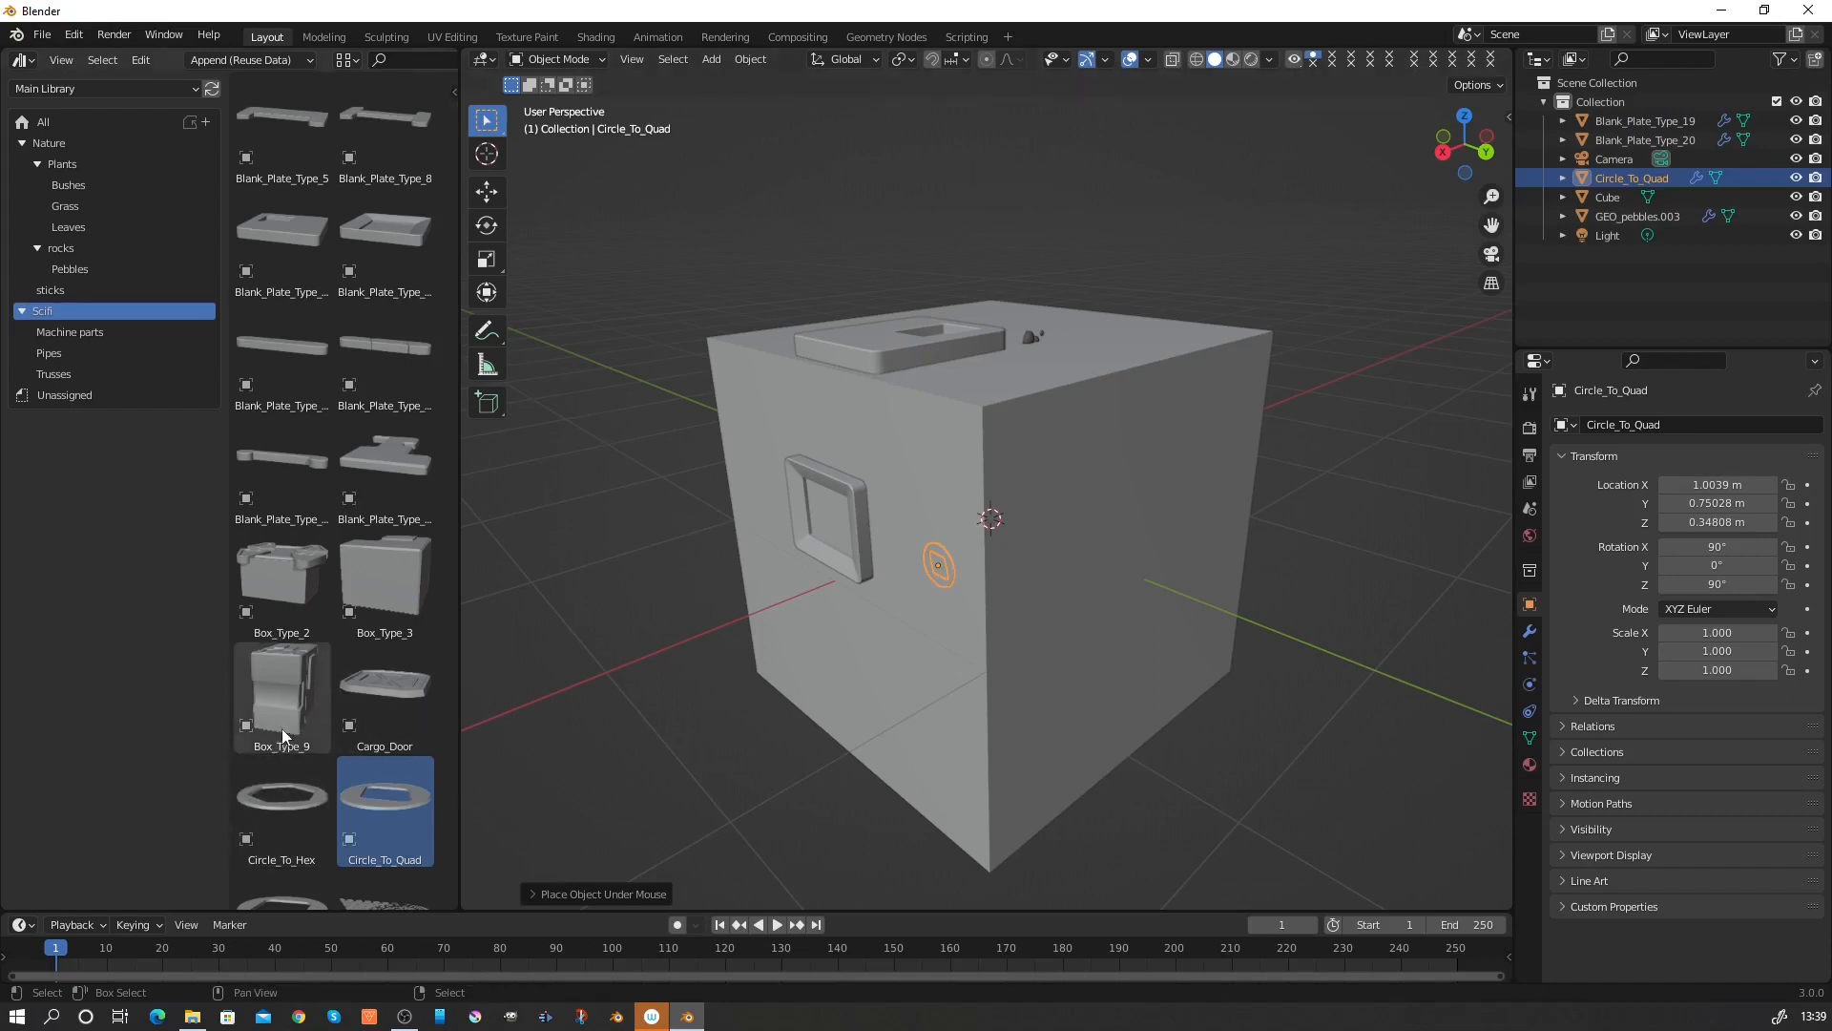
left_click_drag(283, 730, 1083, 535)
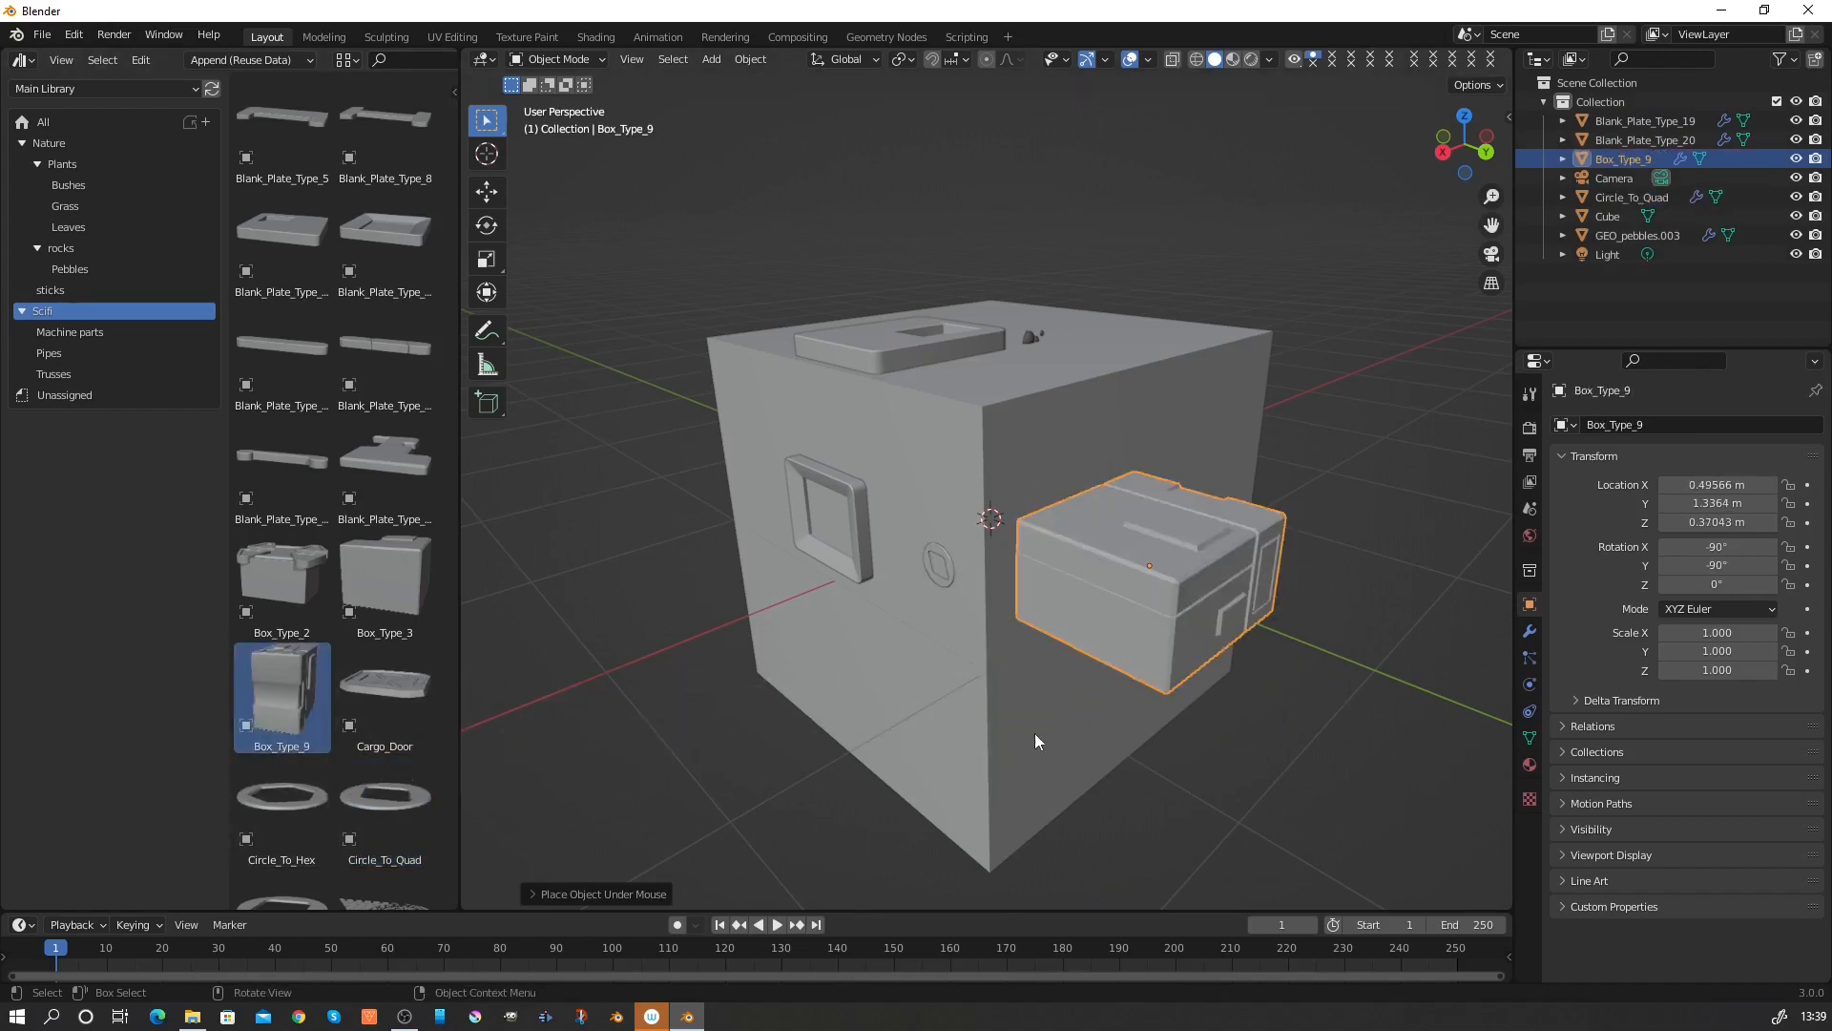
middle_click_drag(1034, 733, 1002, 639)
Place Cargo_Door low on the cube's positive X face and Coil_Array next to it on the same face.
scroll(365, 708, "down", 1)
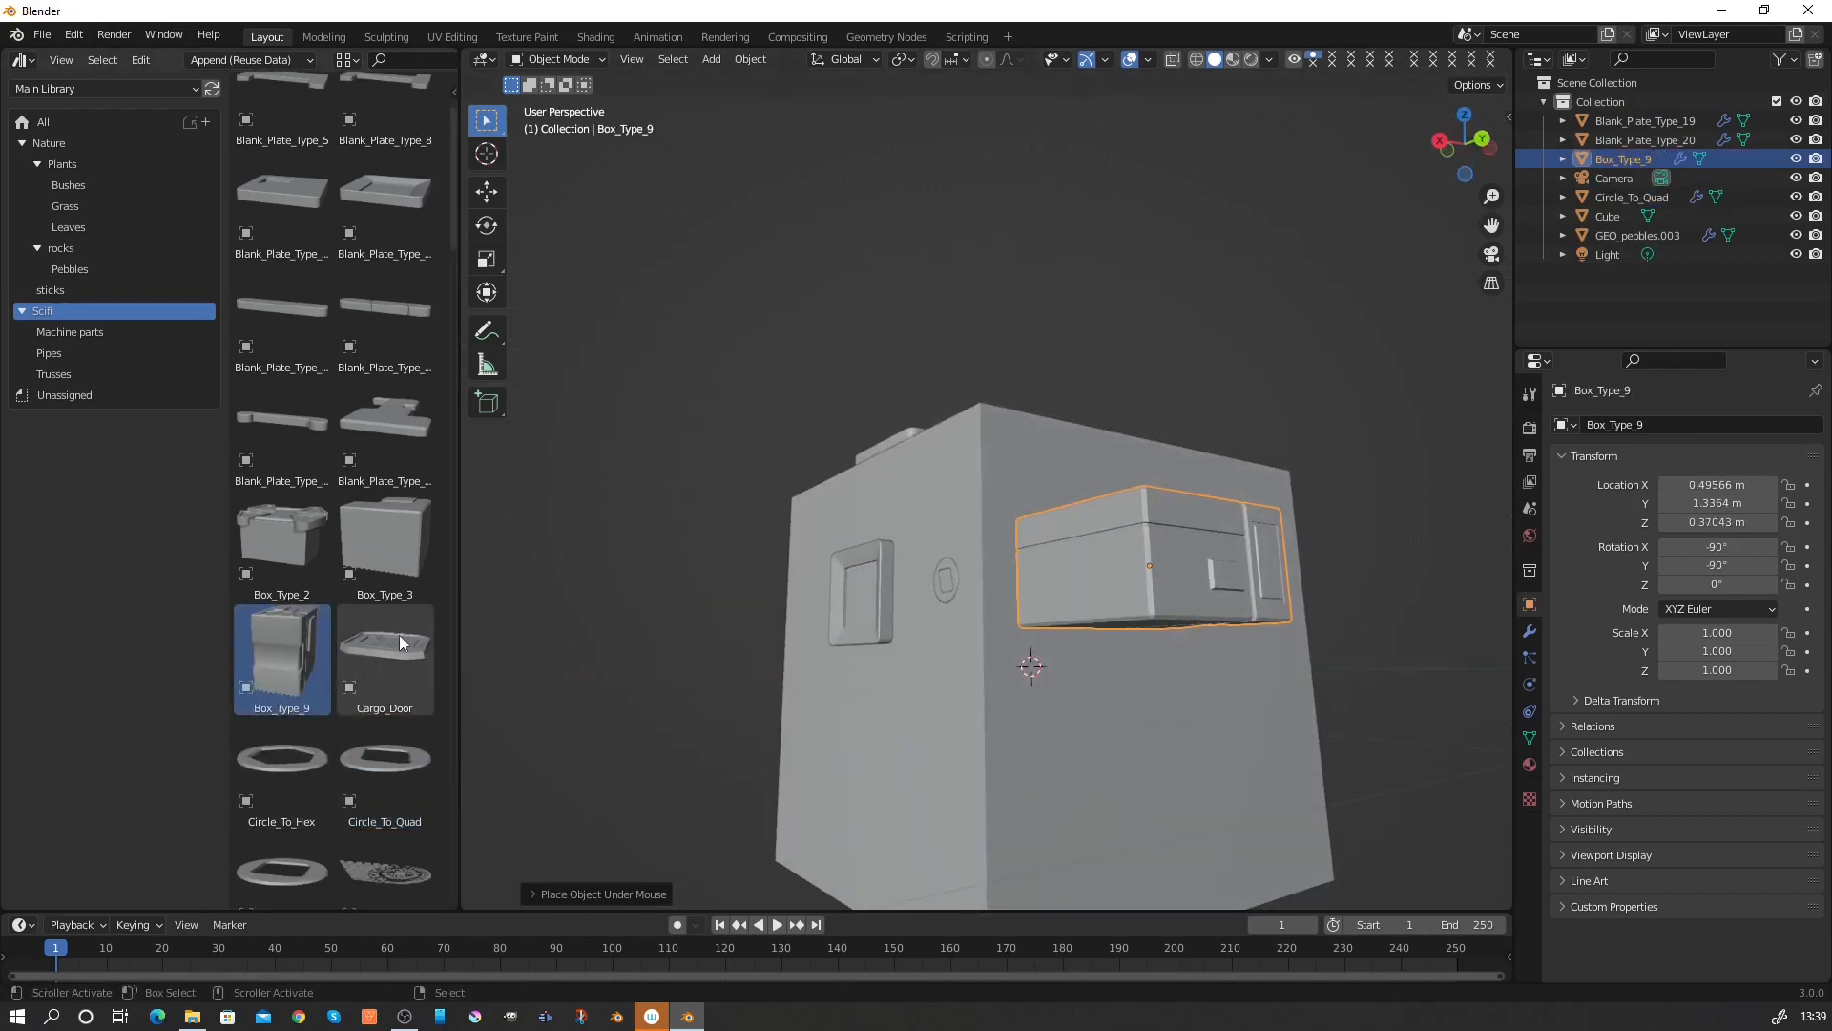
left_click(398, 634)
left_click_drag(386, 668, 851, 828)
middle_click_drag(851, 829, 613, 771)
scroll(317, 783, "down", 6)
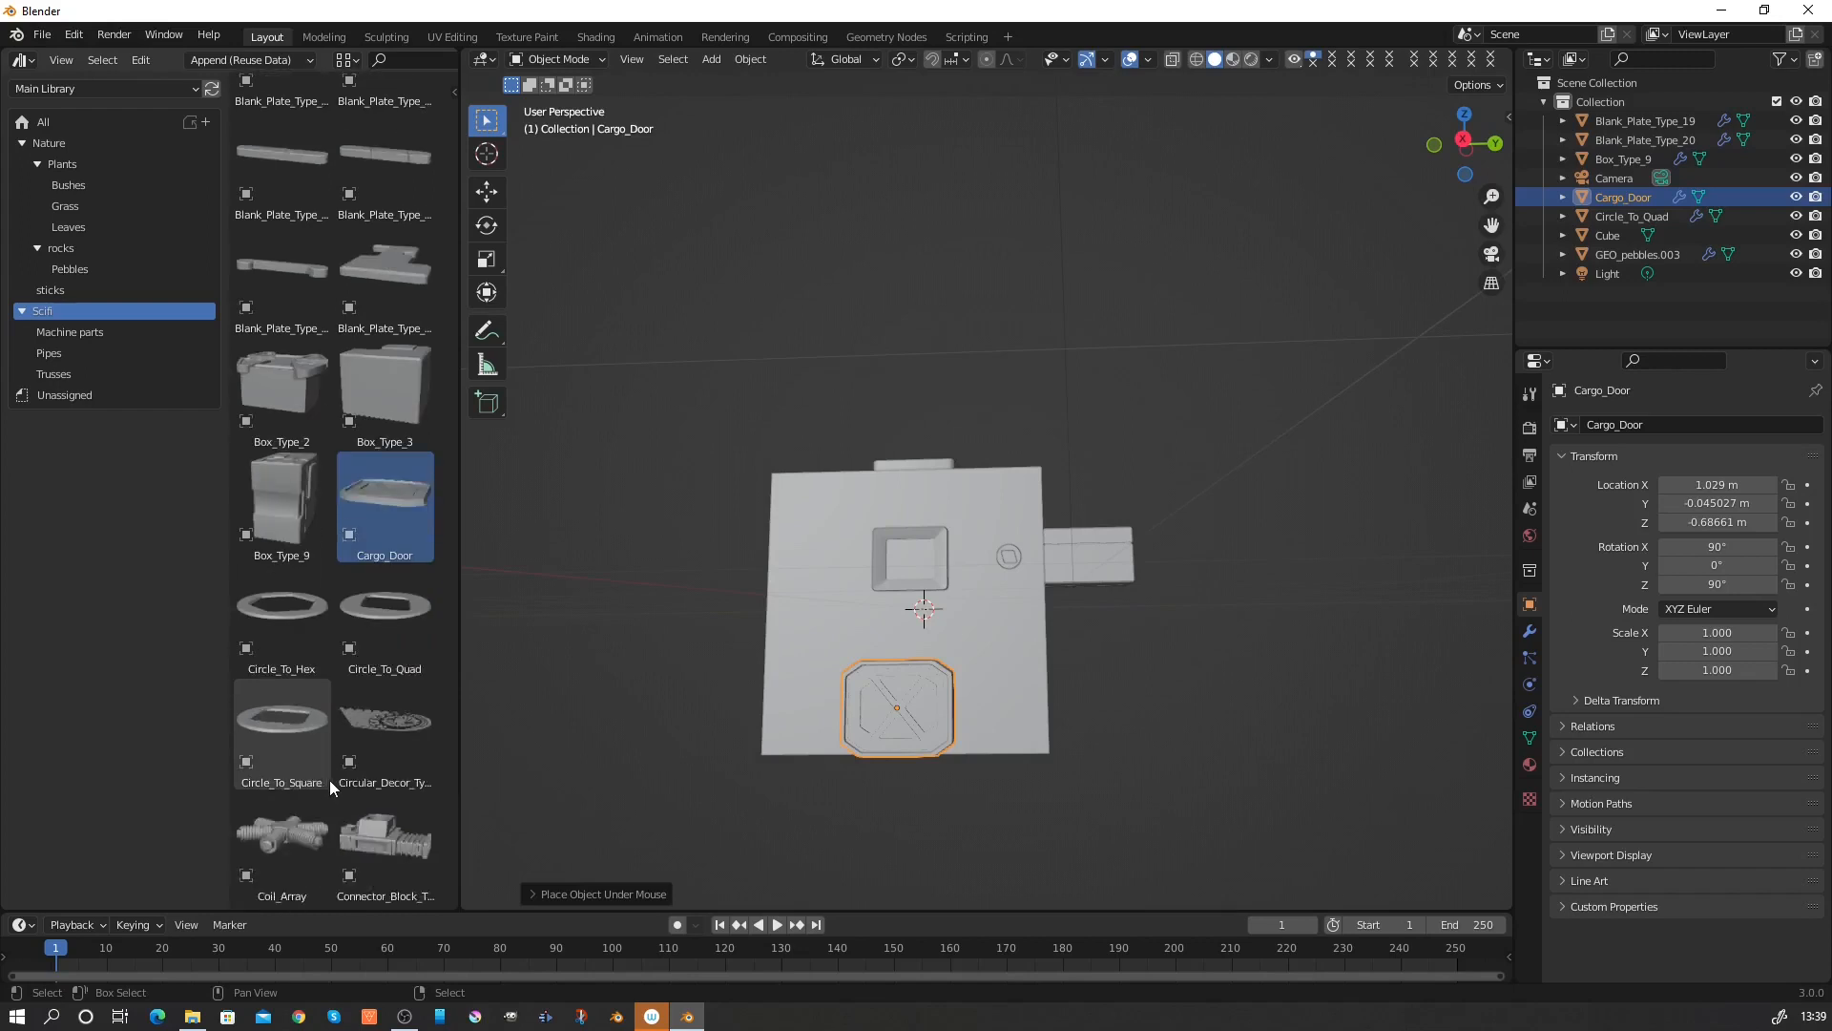
left_click_drag(281, 719, 803, 639)
middle_click_drag(804, 639, 987, 716)
Place Coolant_Tank_Type_2, Connector_Block_Type_3 and Connector_Block_Type_1 on the cube's negative Y face.
left_click_drag(386, 848, 725, 563)
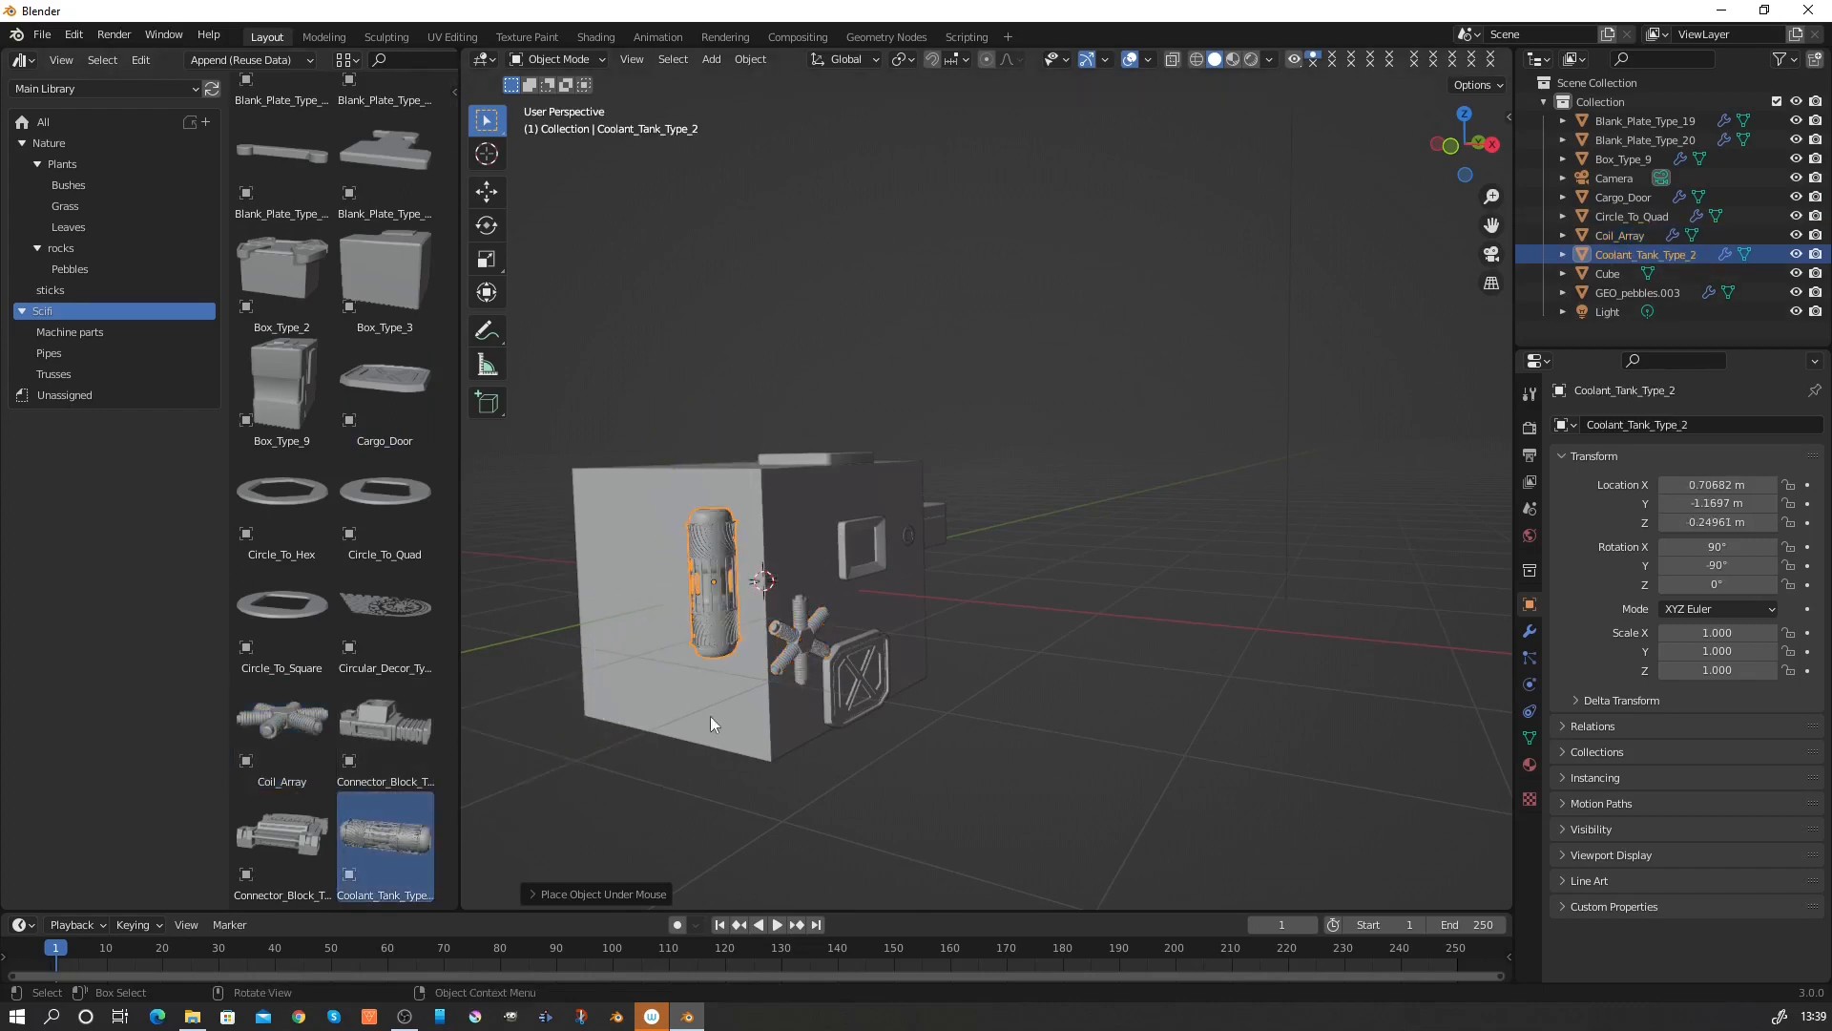
left_click(296, 828)
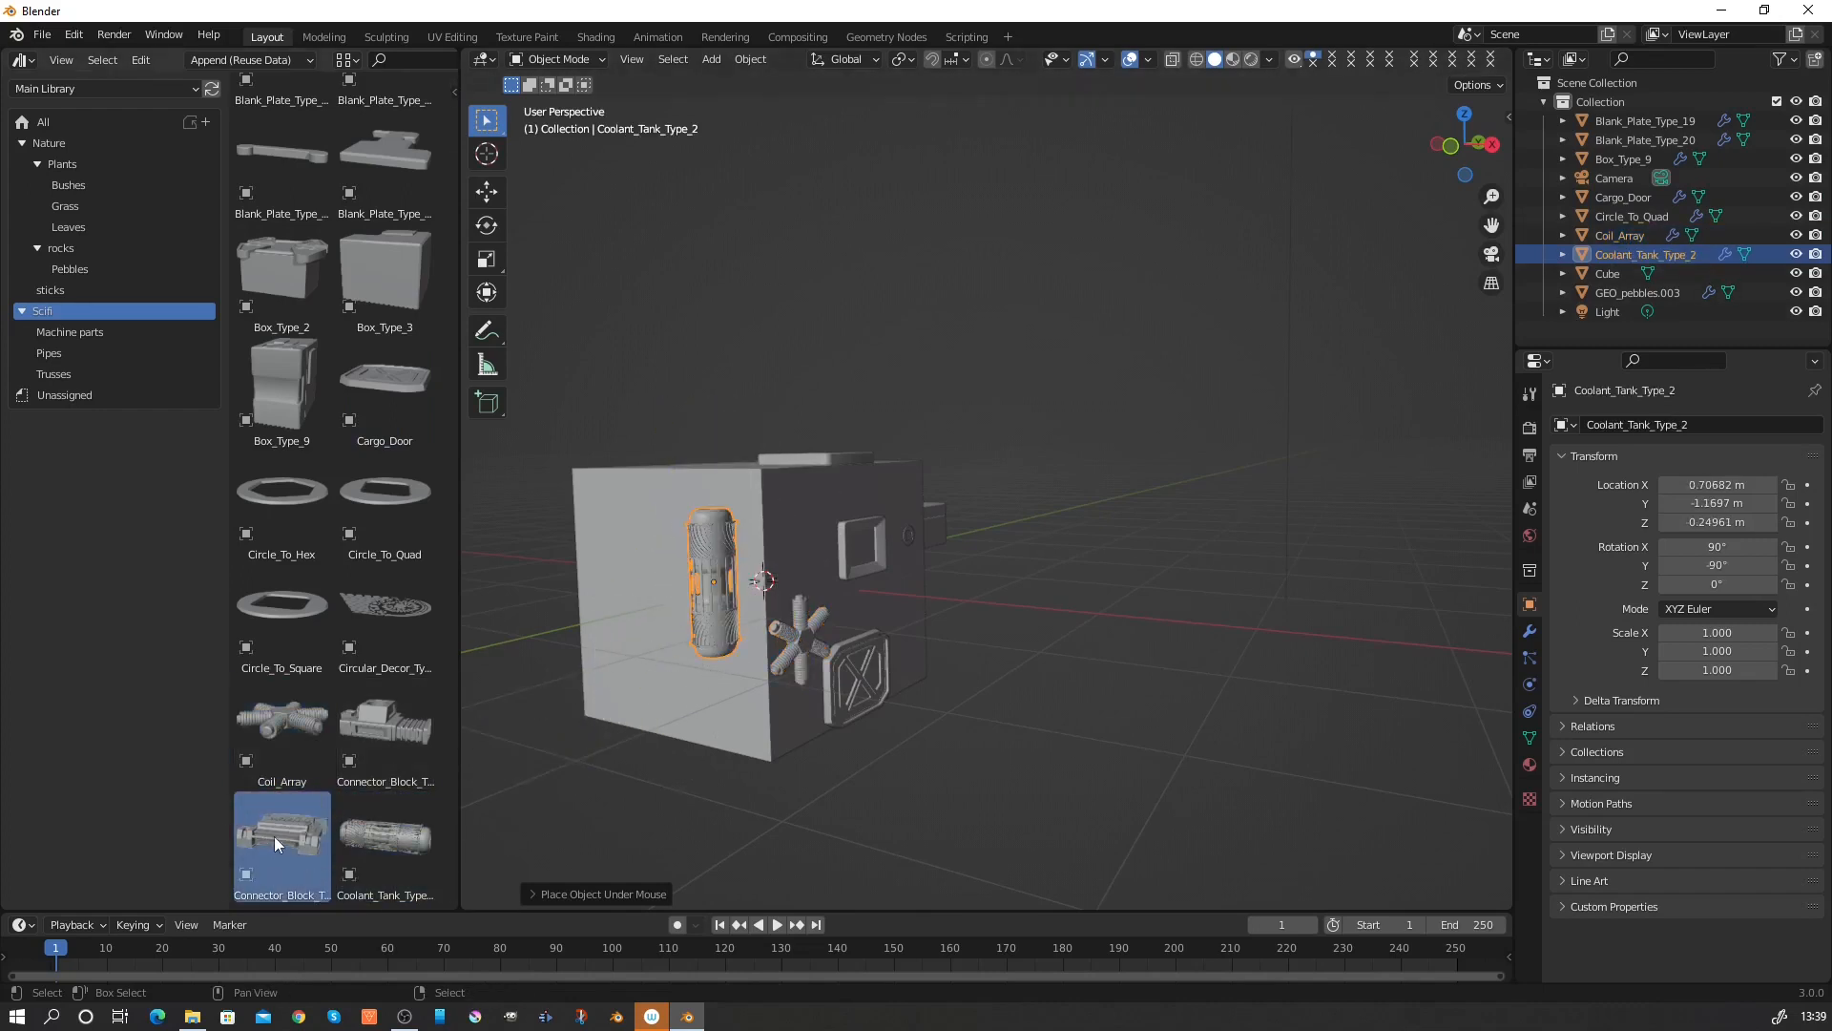
left_click_drag(272, 836, 625, 543)
middle_click_drag(665, 641, 724, 740)
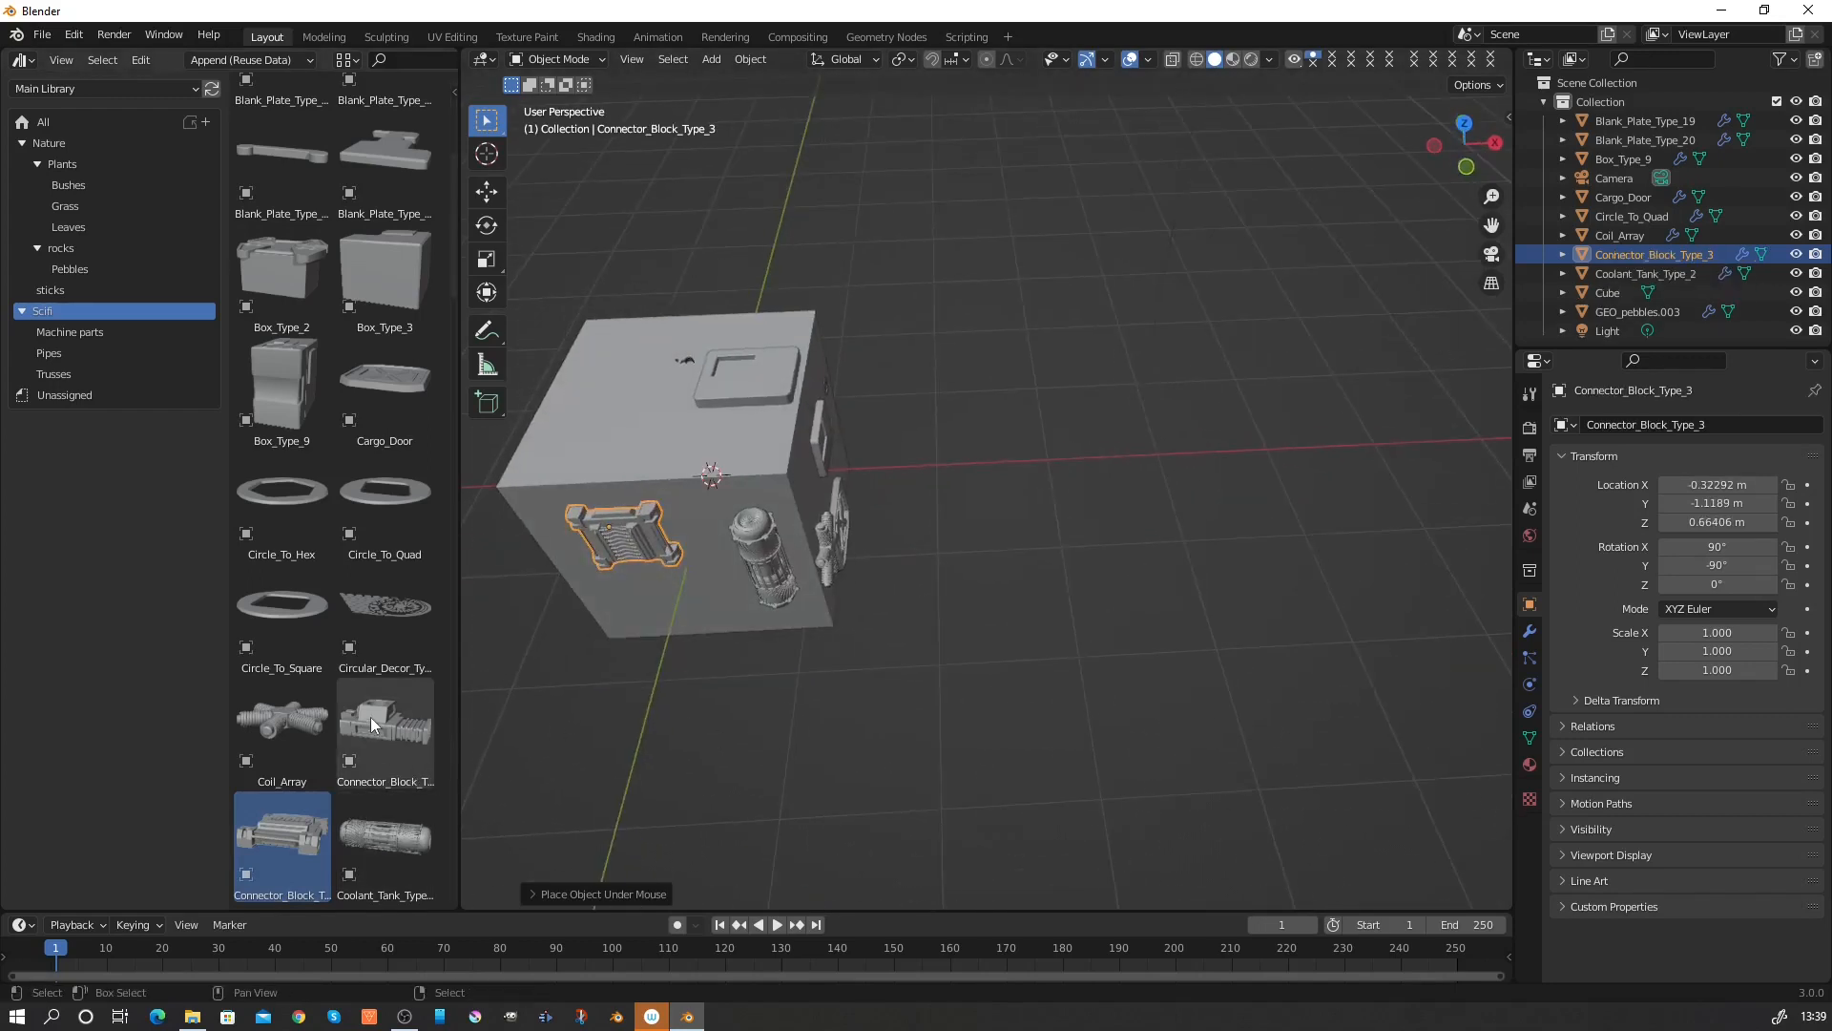
left_click_drag(401, 728, 708, 521)
middle_click_drag(729, 651, 826, 621)
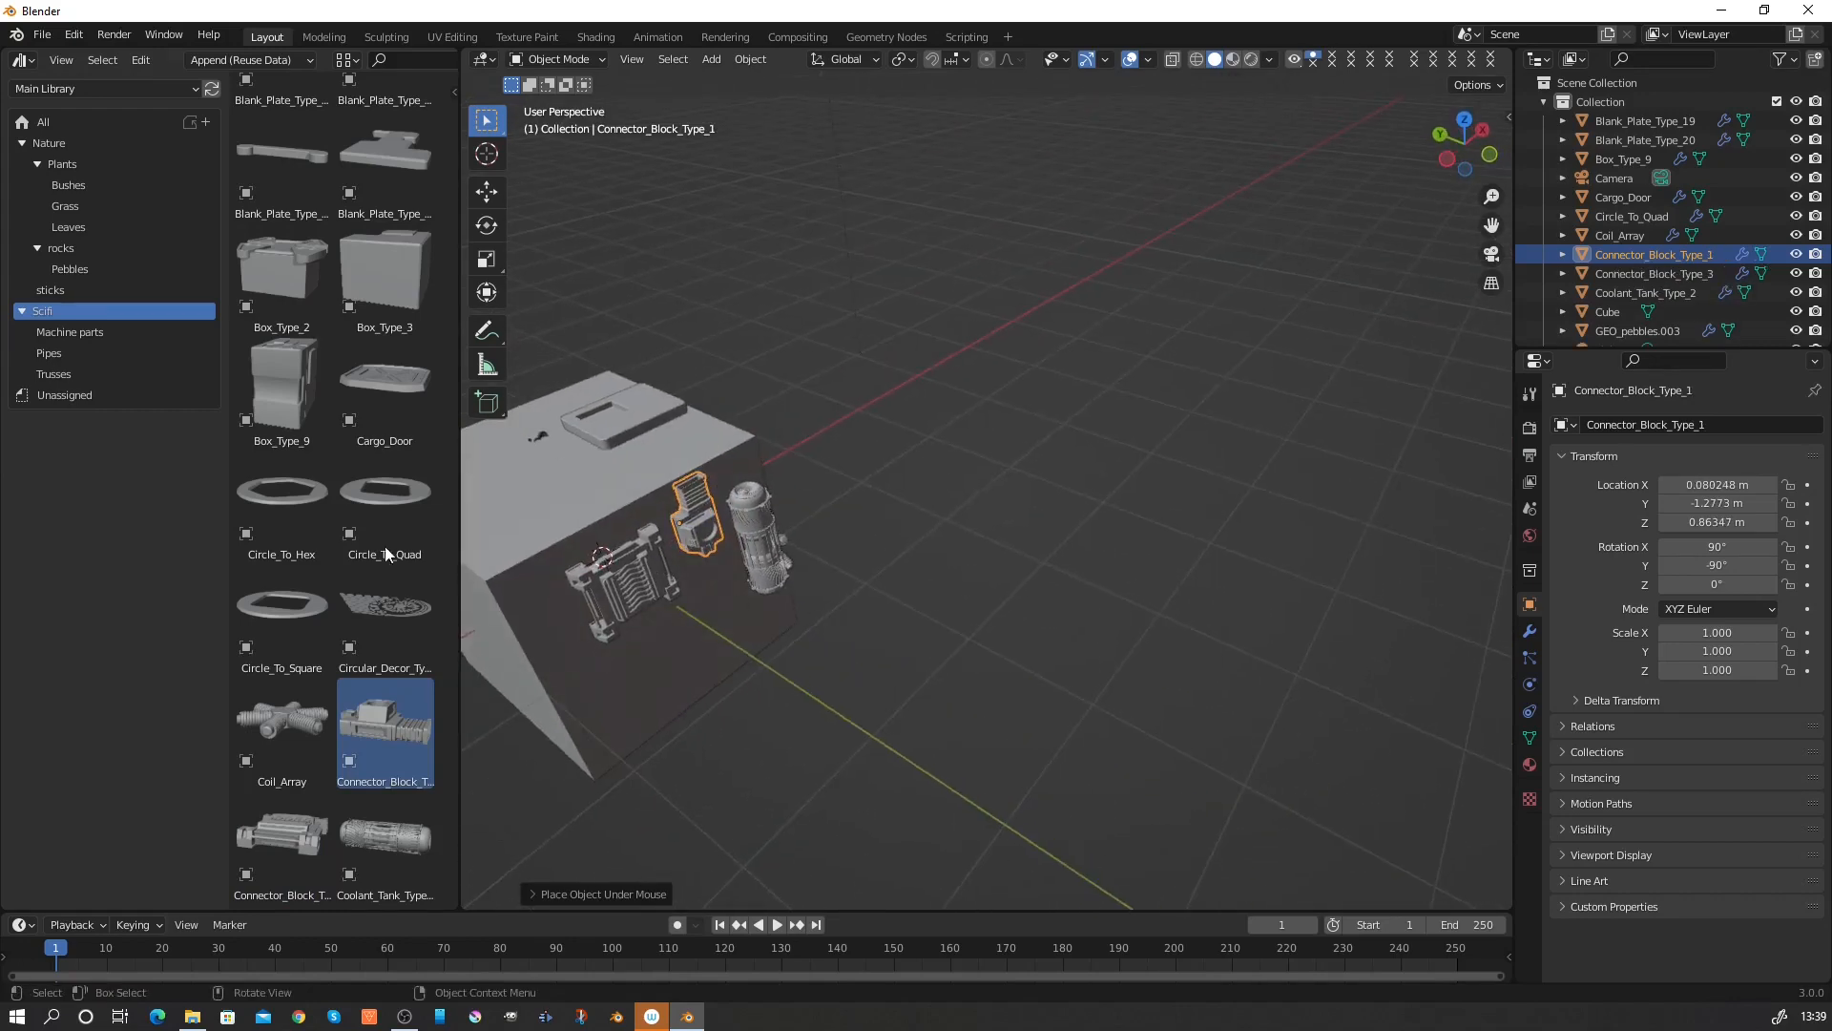
Place GEO_rock_dark.002 from the rocks catalog on the cube's top face.
left_click(105, 269)
left_click(95, 249)
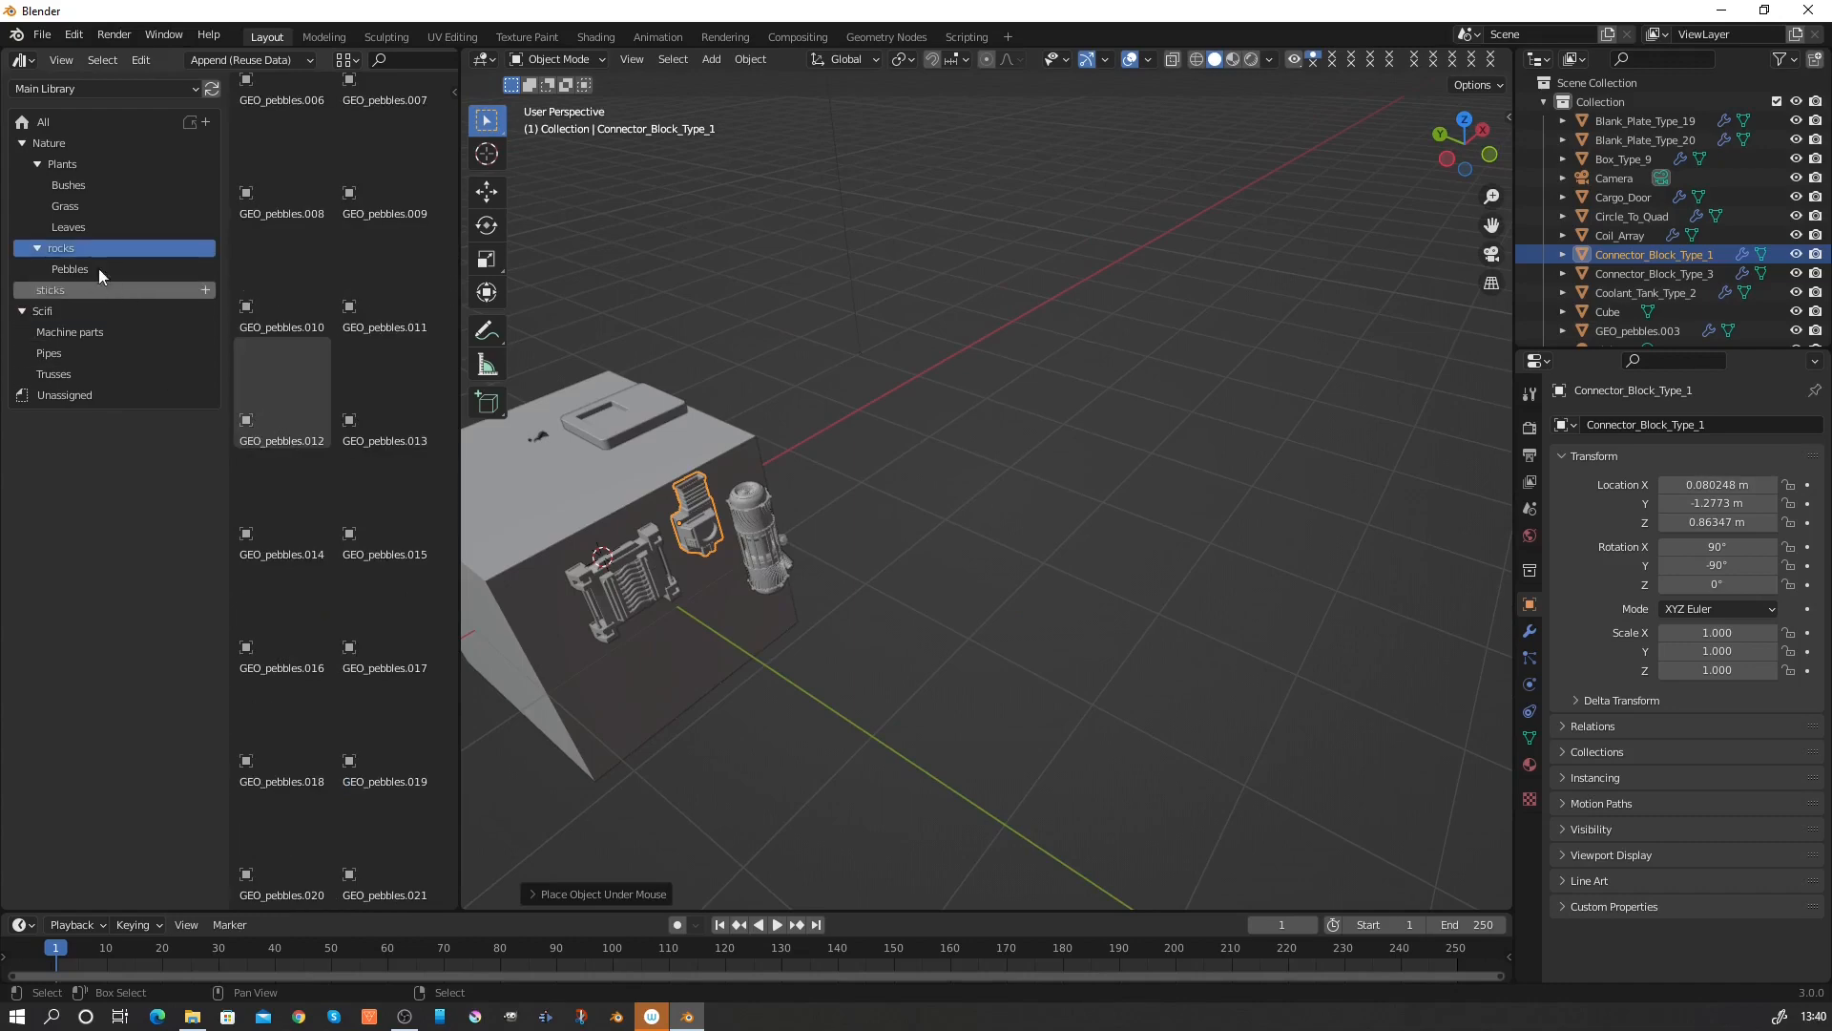
scroll(330, 554, "down", 10)
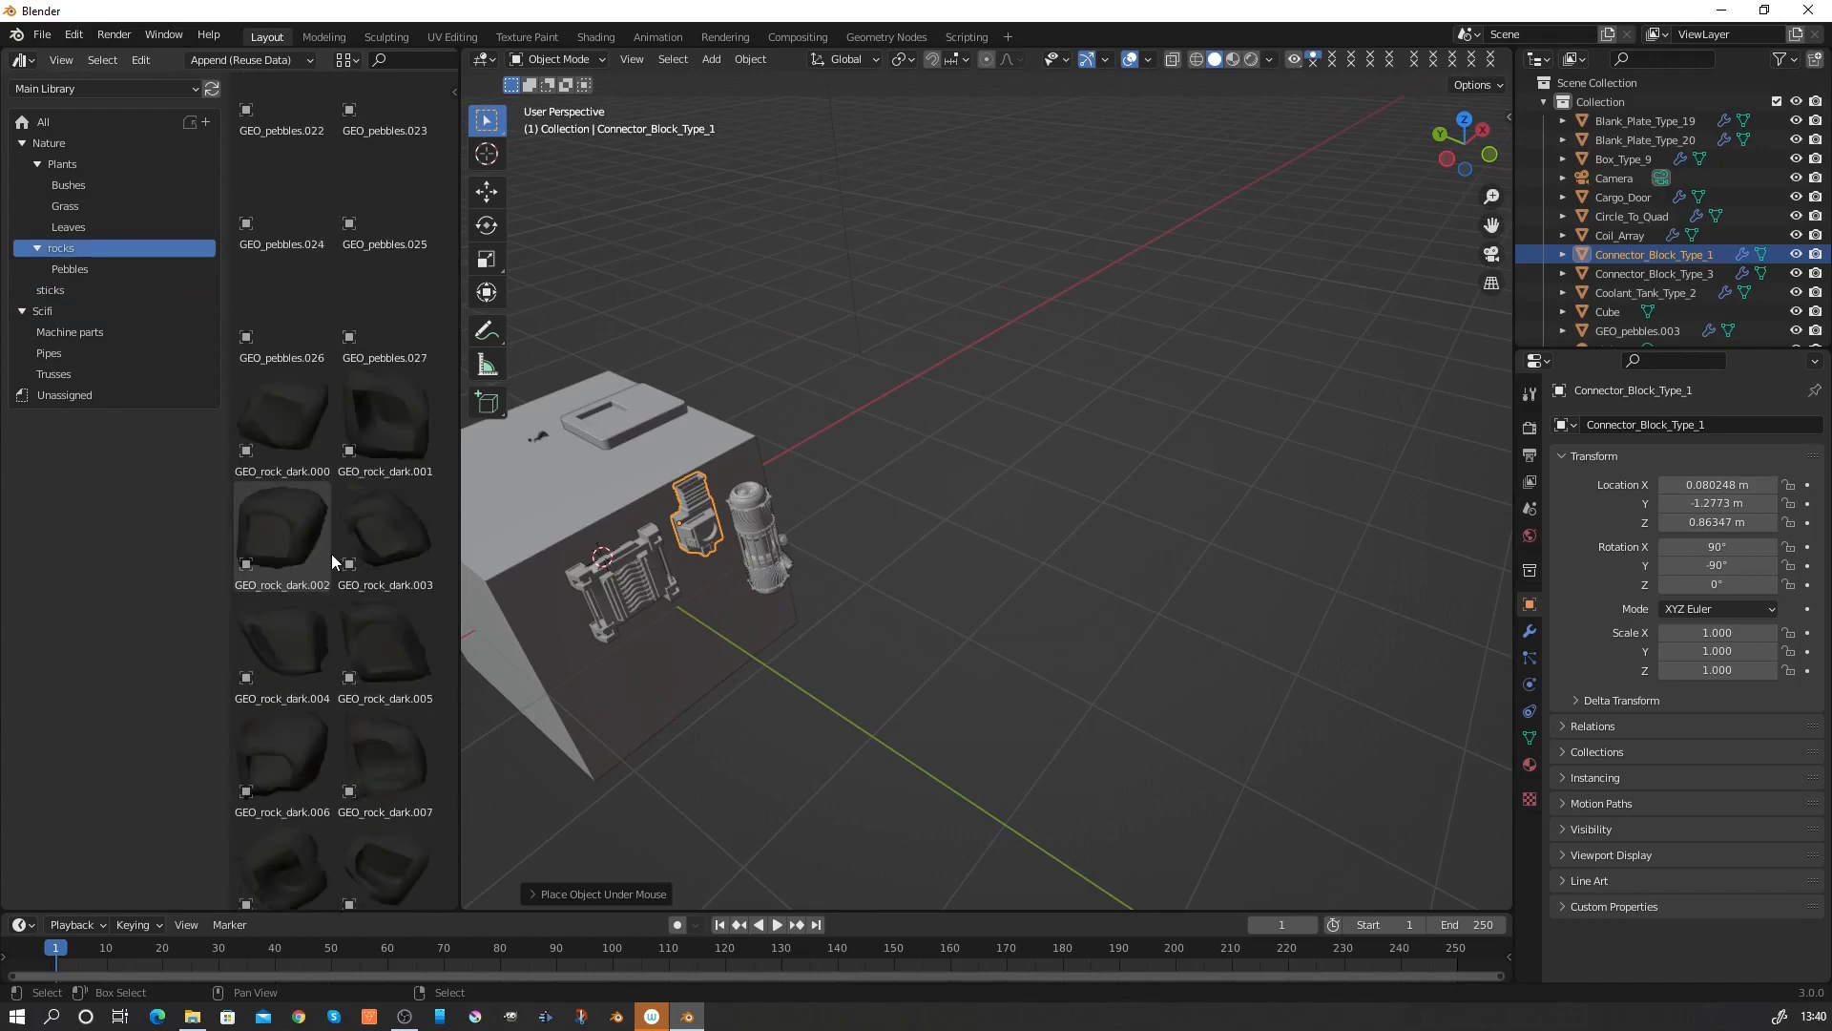
left_click_drag(264, 529, 520, 498)
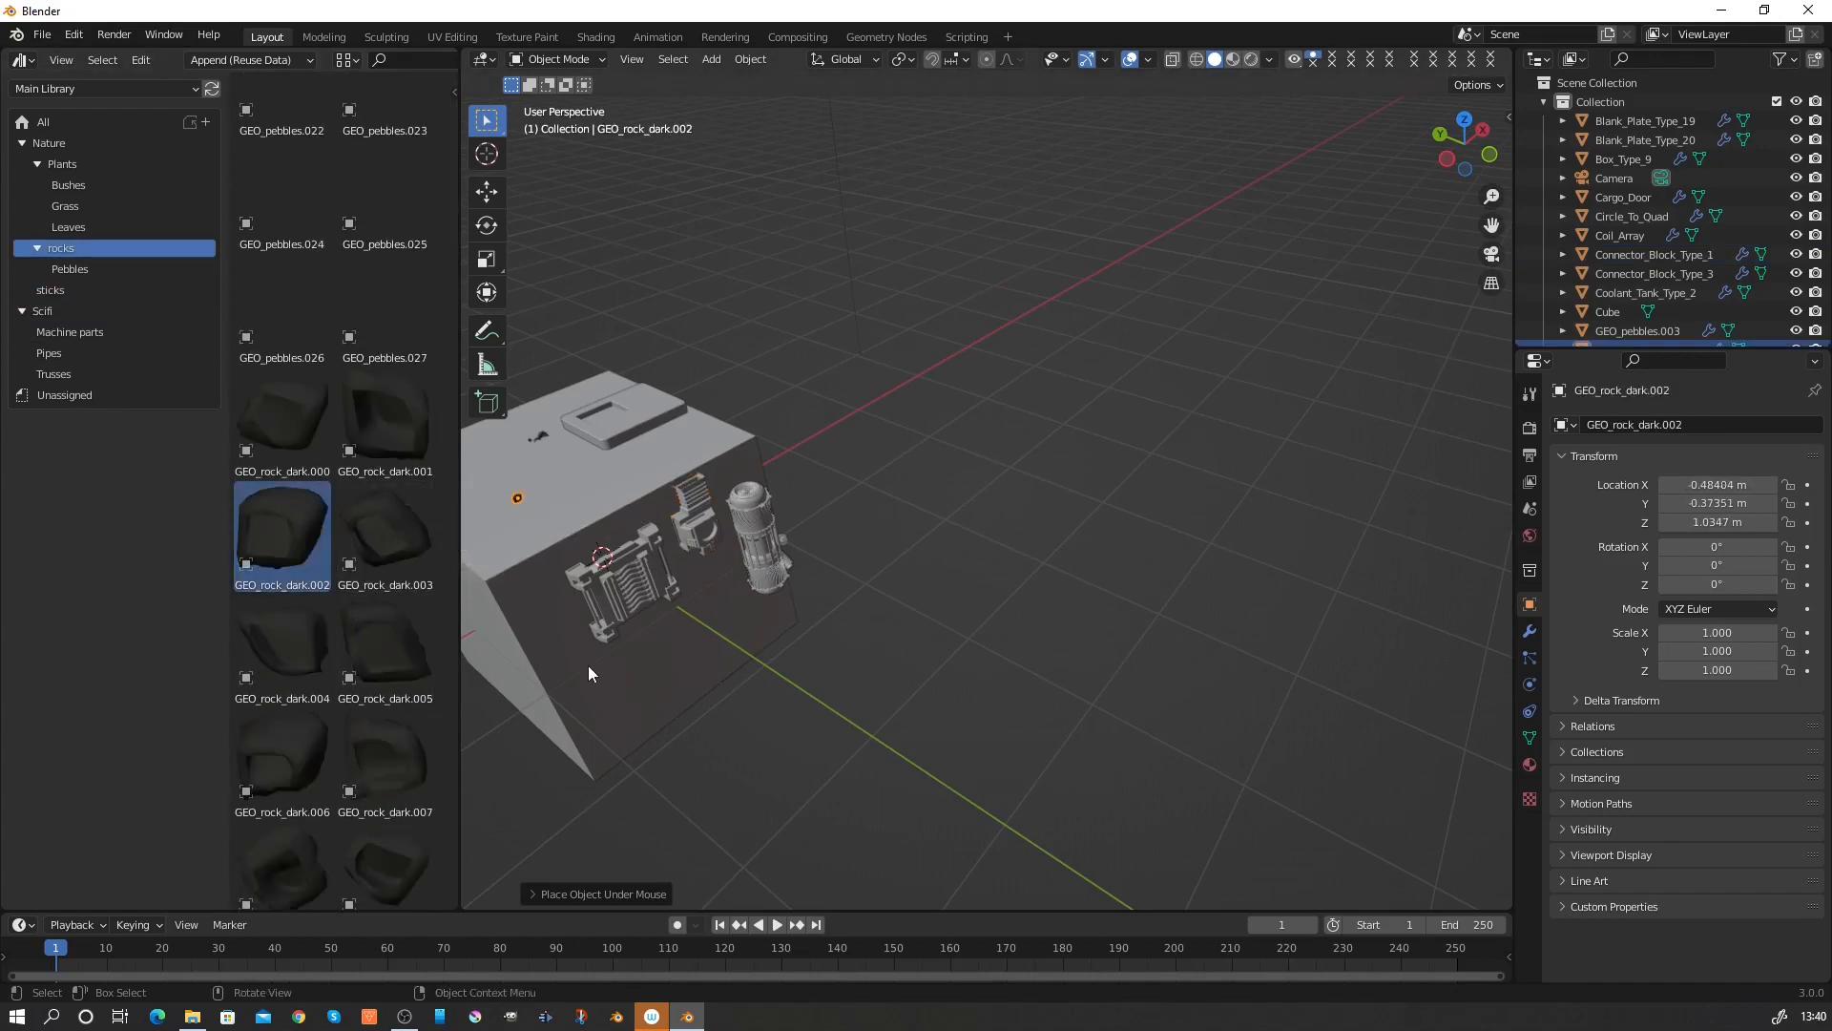
middle_click_drag(589, 666, 765, 666)
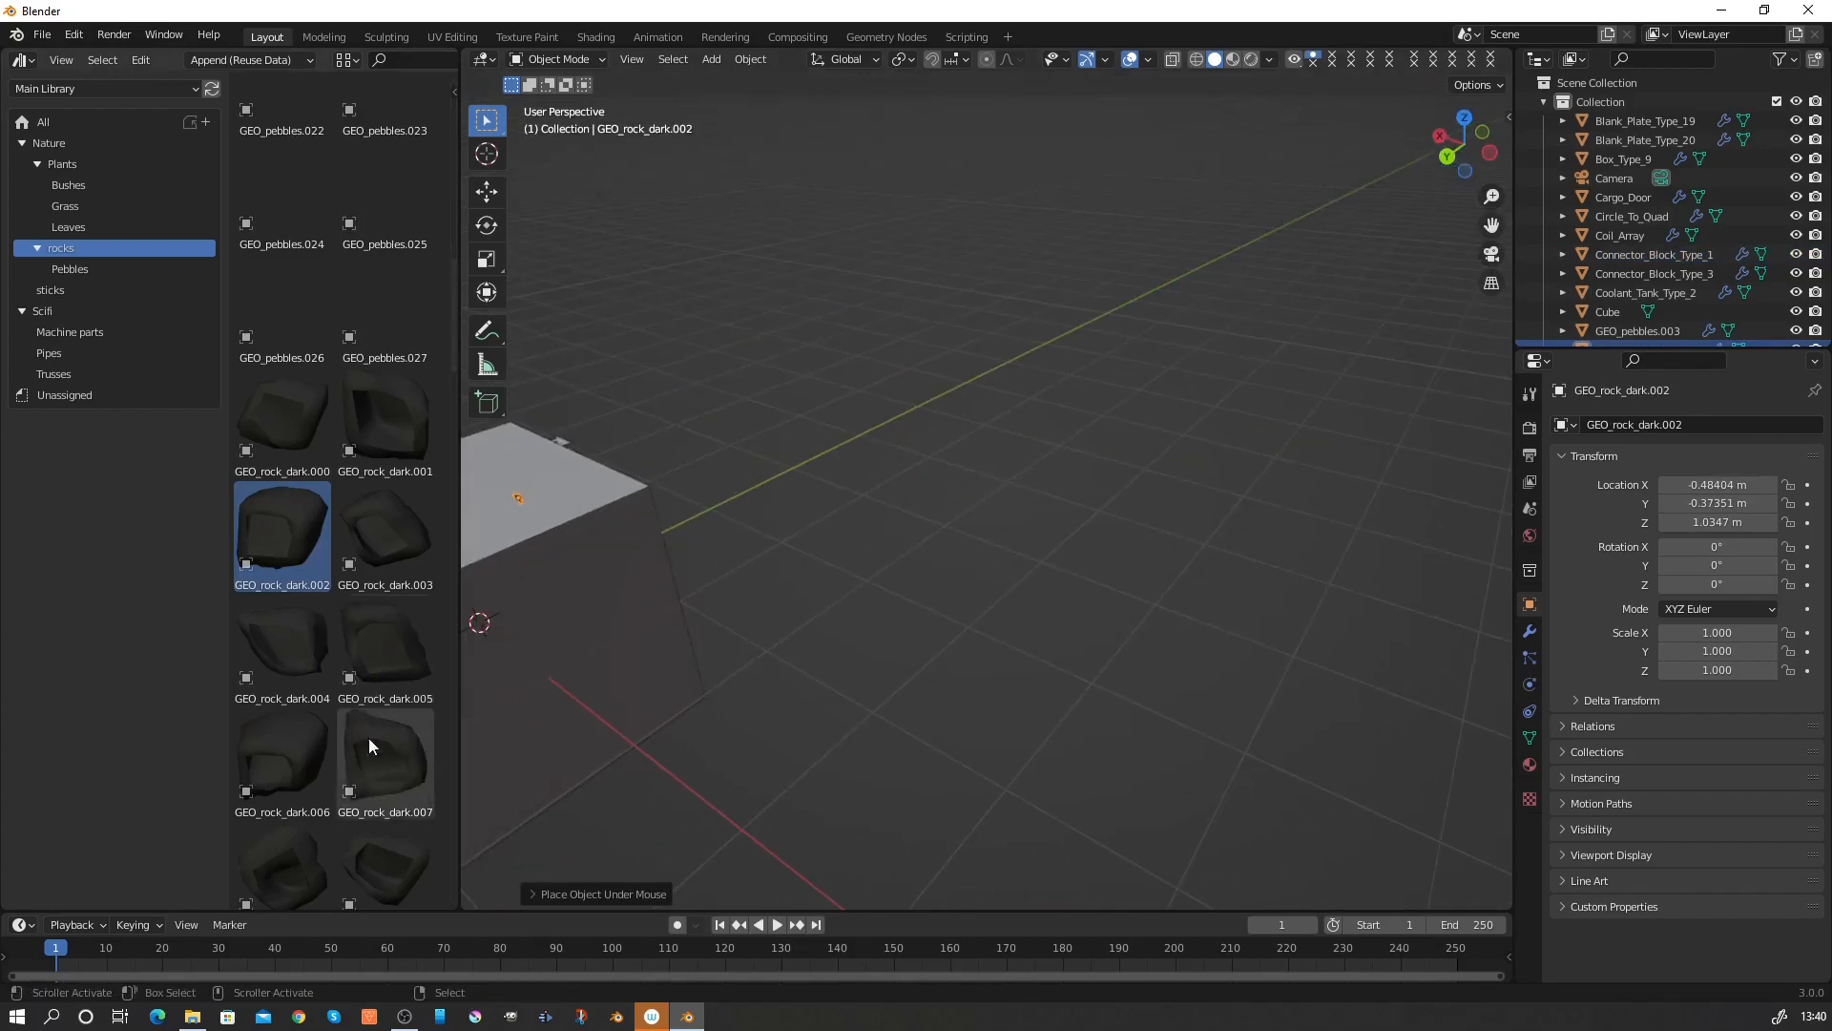
Place GEO_rock_dark.007 beside the cube, scale it to about 10.4 and rotate it about Z to 111°.
left_click_drag(369, 737, 676, 769)
key("s")
left_click(684, 683)
middle_click_drag(683, 683, 541, 616)
key("r")
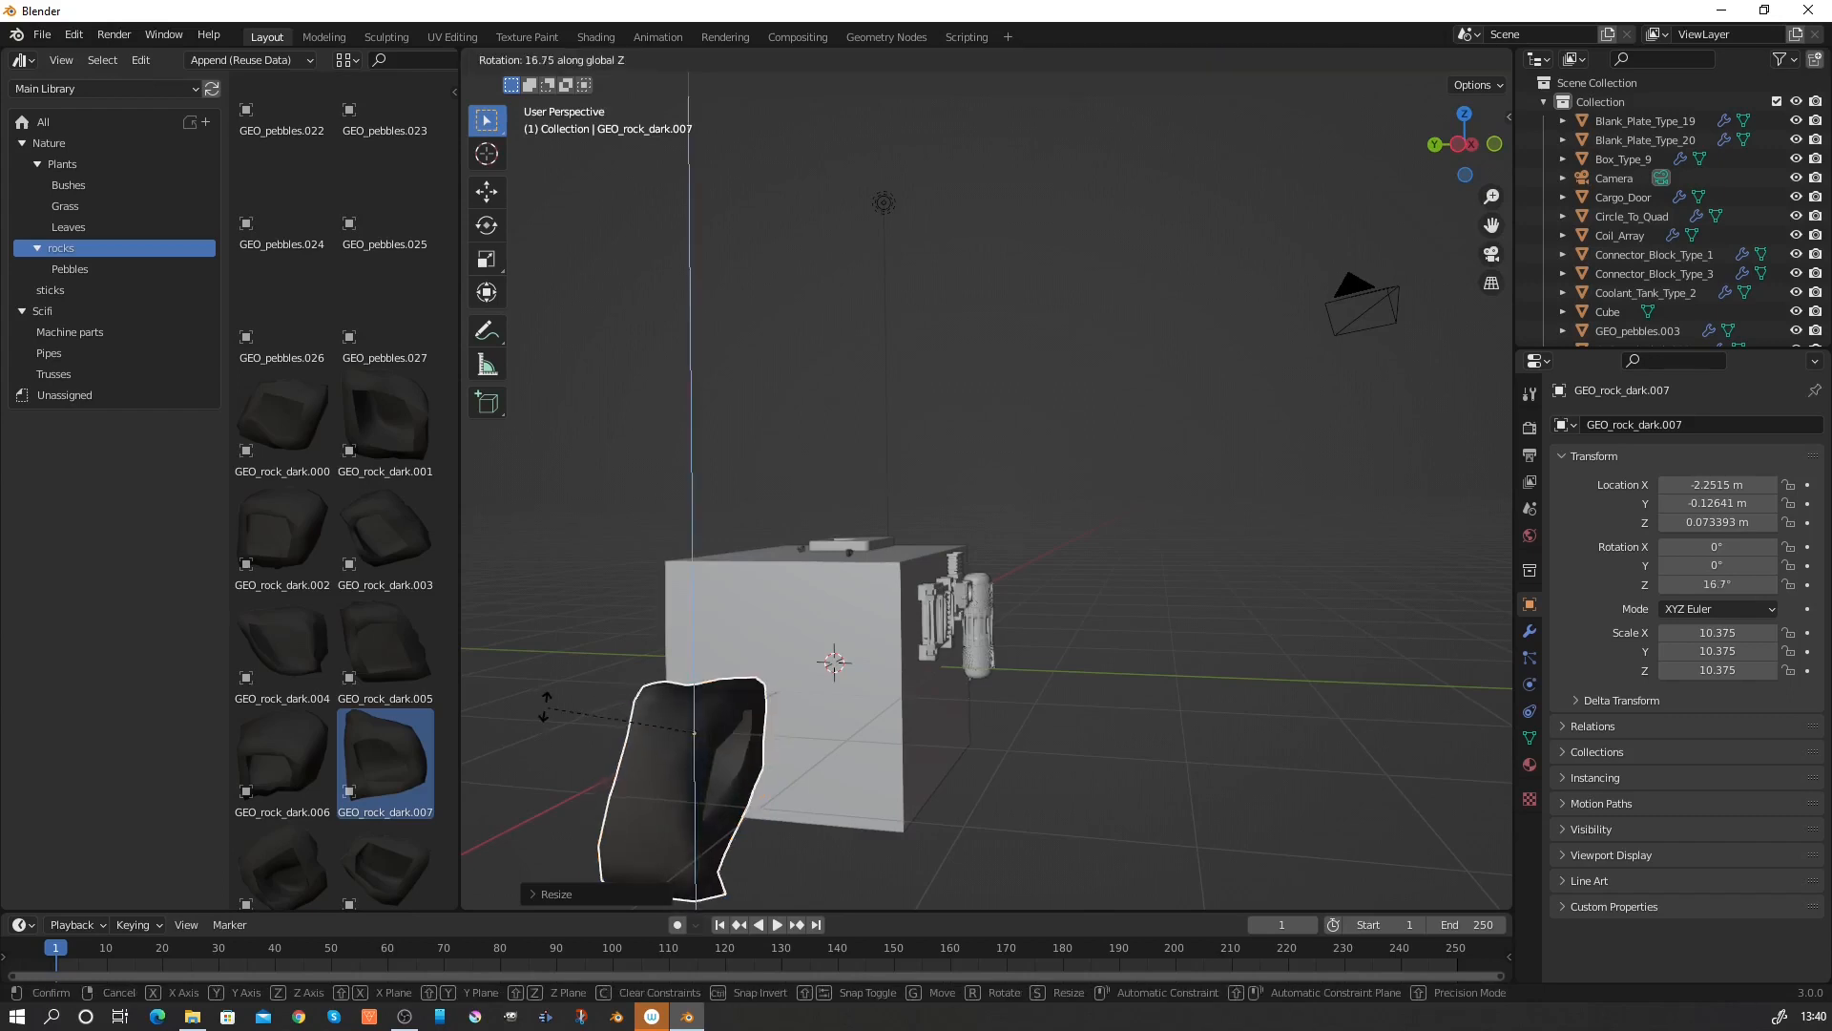
left_click(687, 813)
middle_click_drag(687, 813, 721, 764)
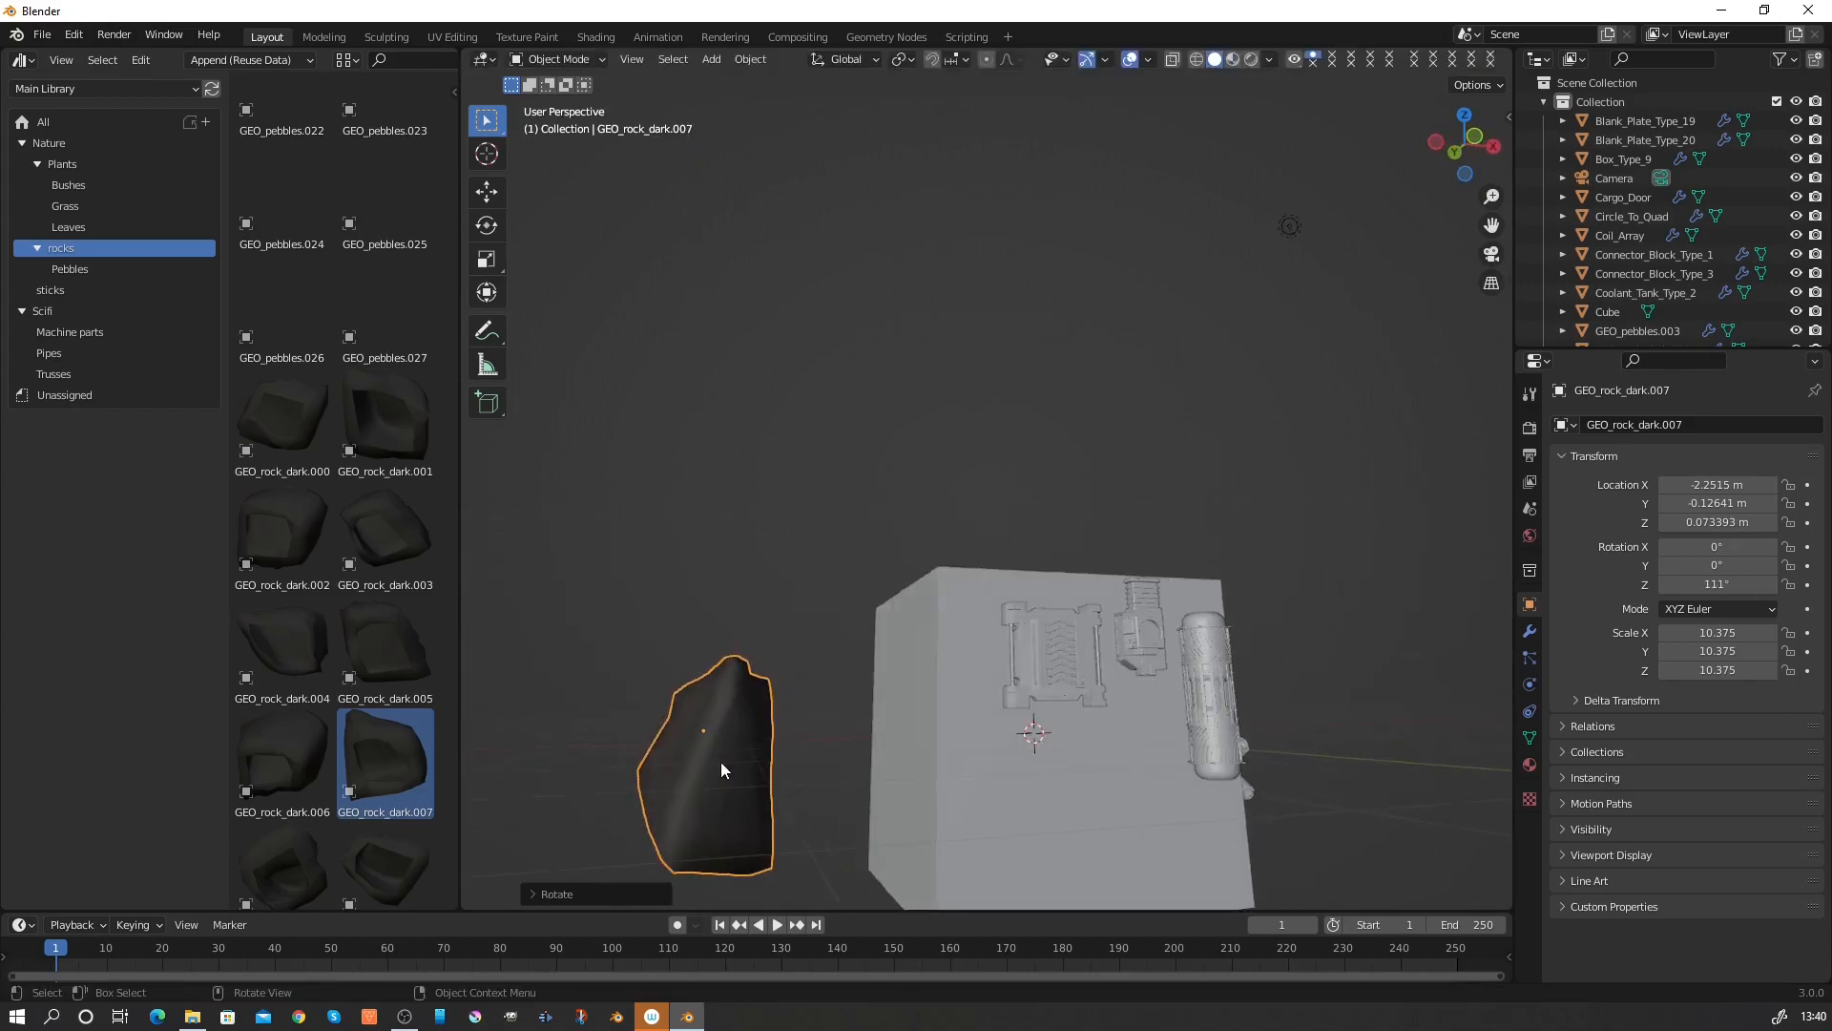
Move GEO_rock_dark.007 against the cube's lower edge, to about X -1.16 m, Y -0.50 m, Z -0.51 m.
key("g")
left_click(880, 804)
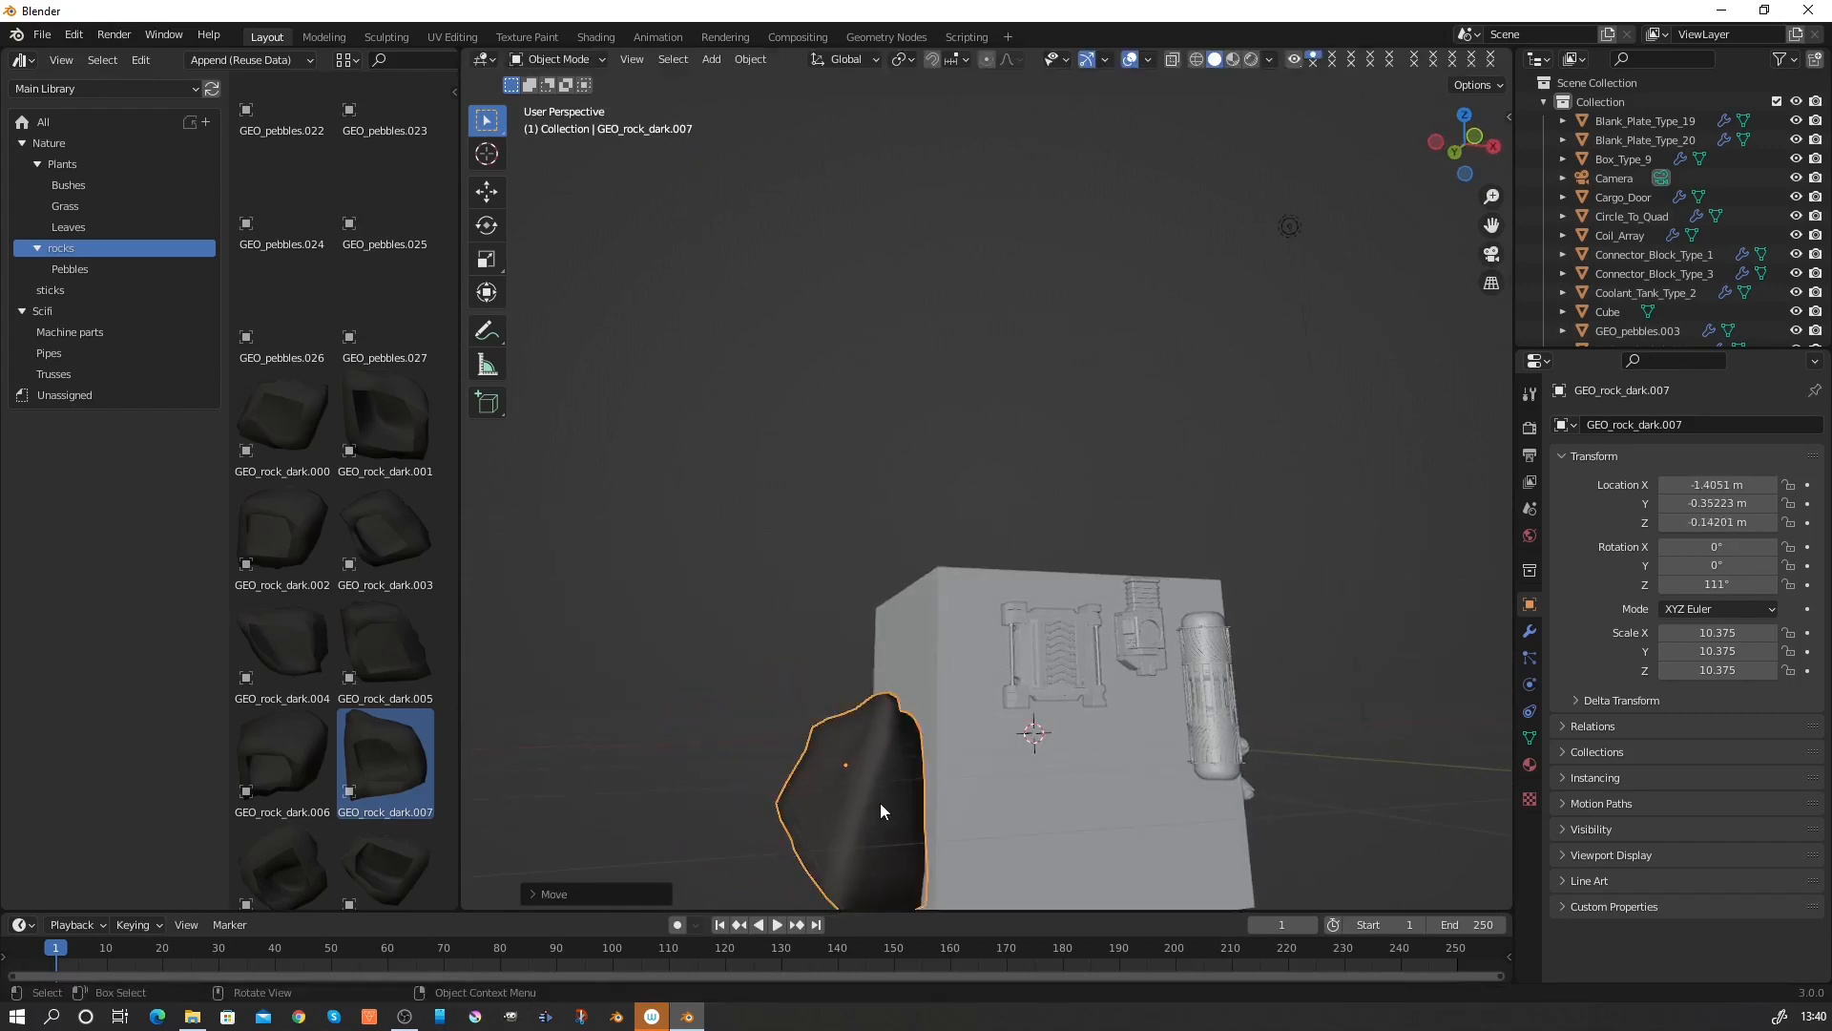
middle_click_drag(880, 803, 1103, 775)
middle_click_drag(1050, 840, 893, 777)
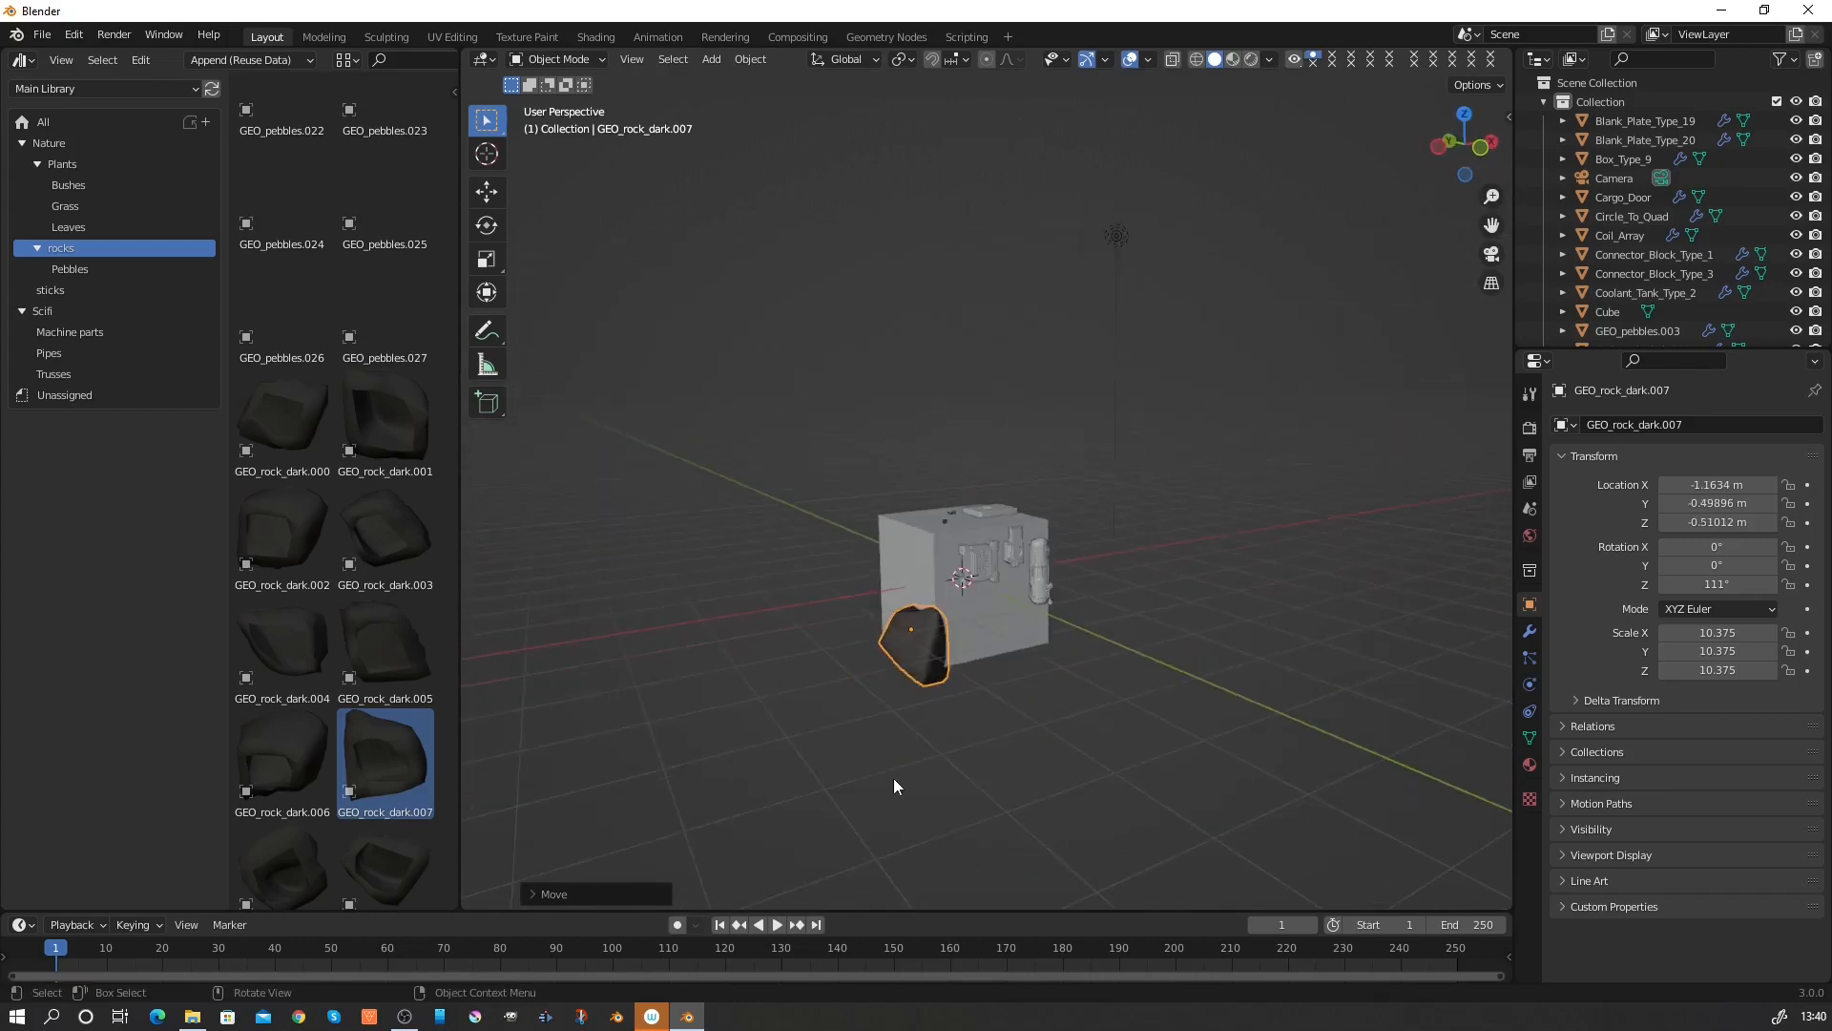
scroll(899, 666, "up", 3)
middle_click_drag(757, 596, 800, 622)
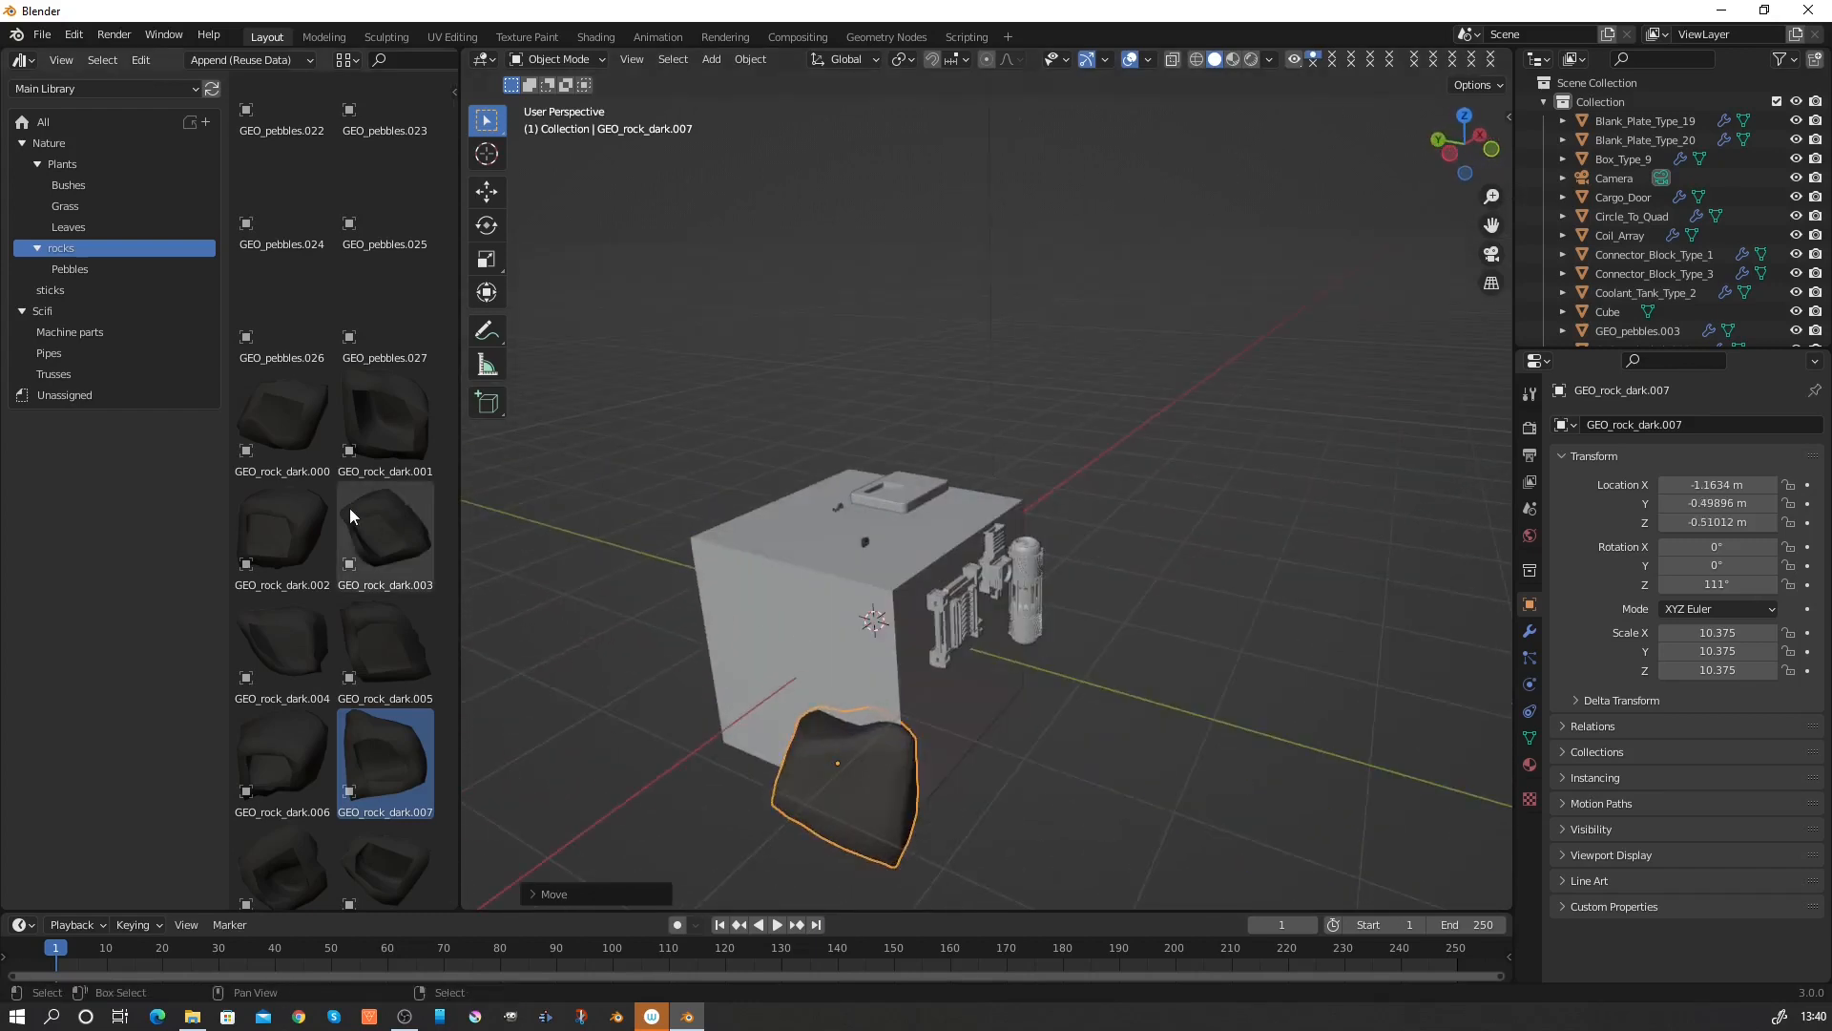
Browse further through the dark rock assets in the rocks catalog.
scroll(350, 508, "down", 3)
scroll(343, 507, "down", 10)
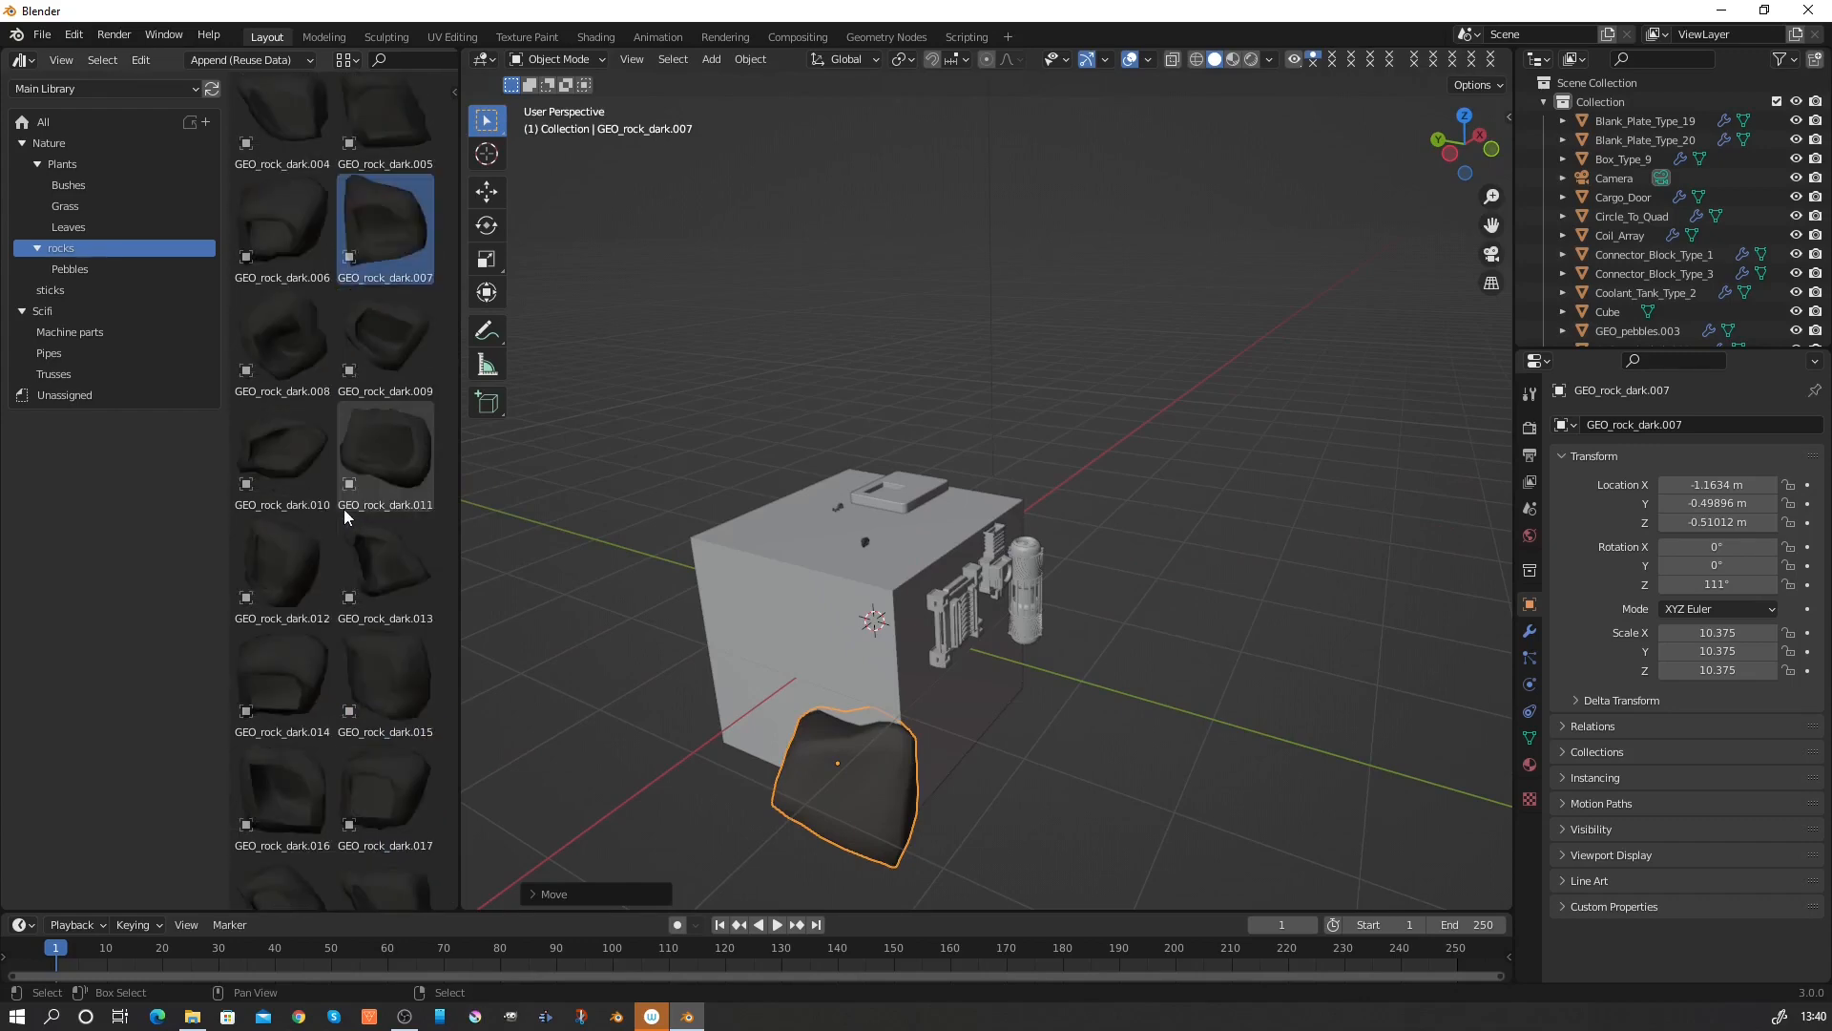